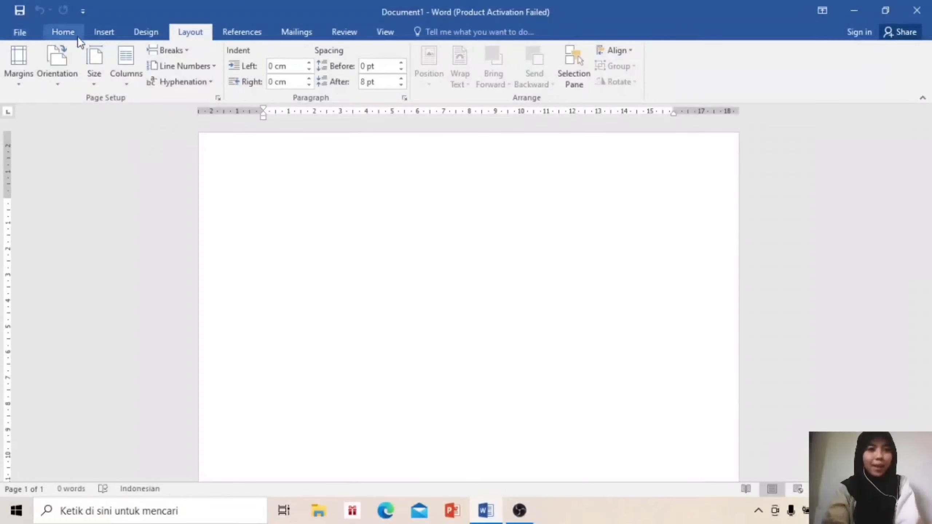
Toggle the View tab rulers off and back on, then show the blank document's File Info page
{"action": "left_click", "coordinate": [391, 32]}
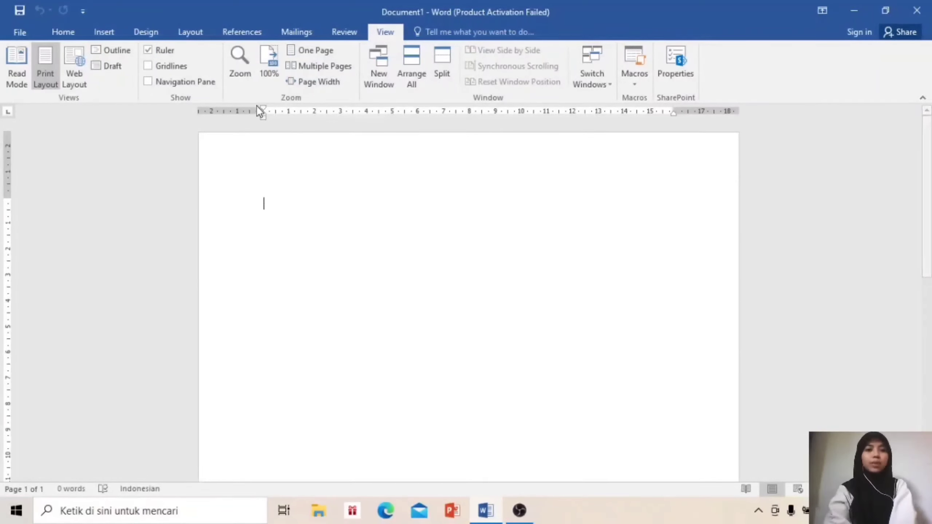
{"action": "left_click", "coordinate": [148, 50]}
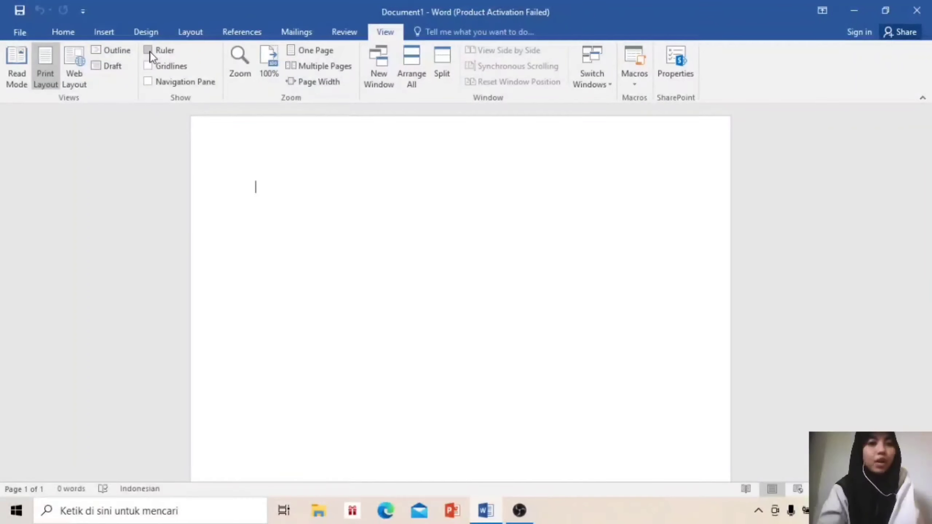
{"action": "left_click", "coordinate": [149, 51]}
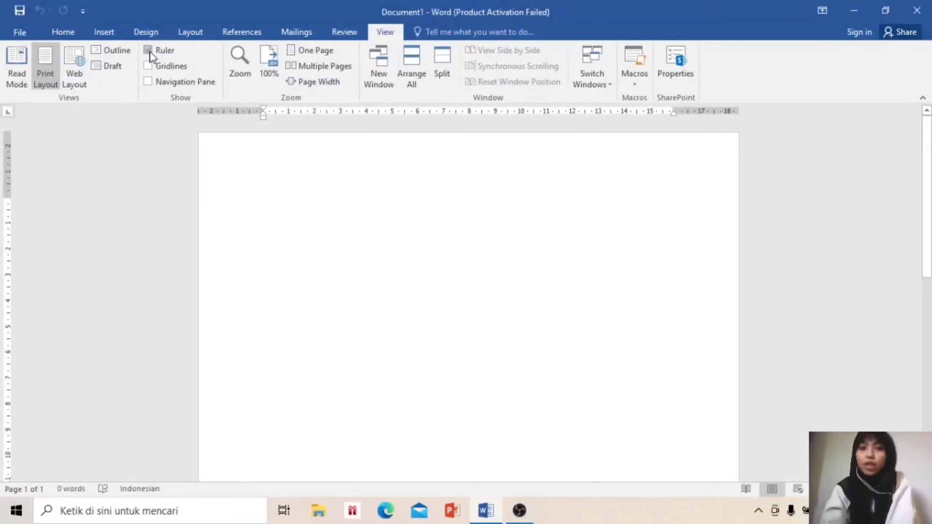
{"action": "left_click", "coordinate": [14, 33]}
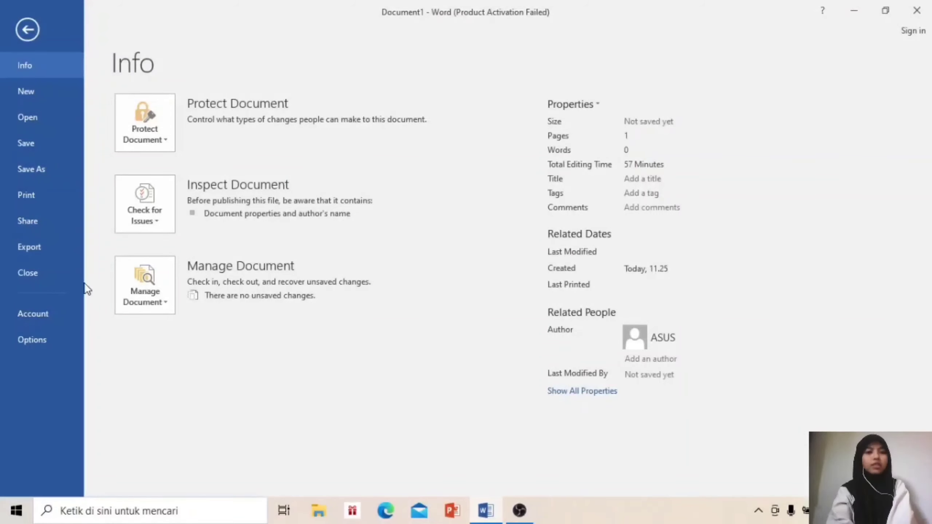
Enable Show text boundaries in Word Options' Advanced settings and apply it
{"action": "left_click", "coordinate": [49, 340]}
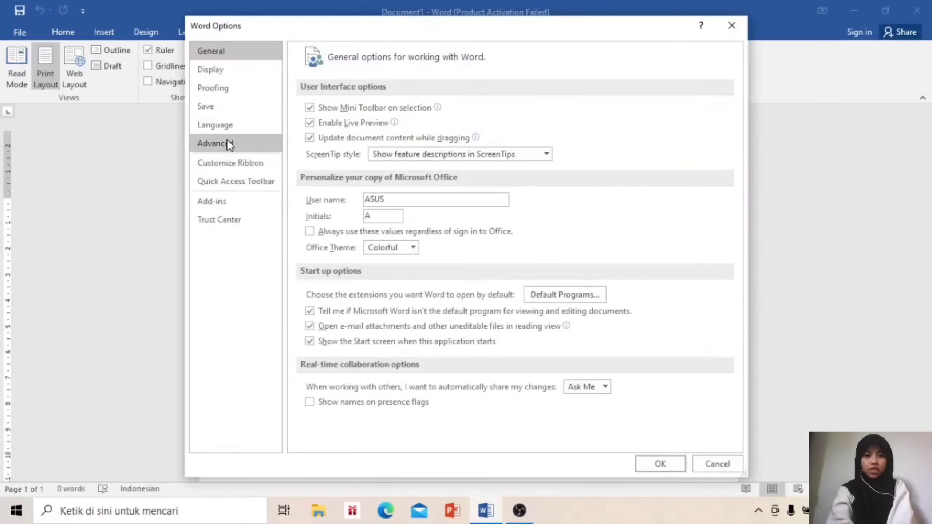
{"action": "left_click", "coordinate": [227, 140]}
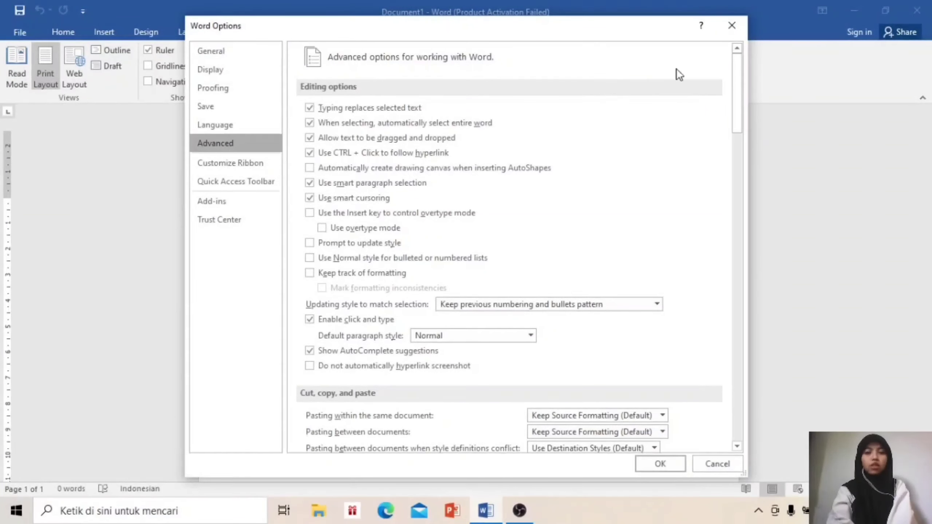
{"action": "left_click_drag", "start_coordinate": [738, 80], "coordinate": [736, 163]}
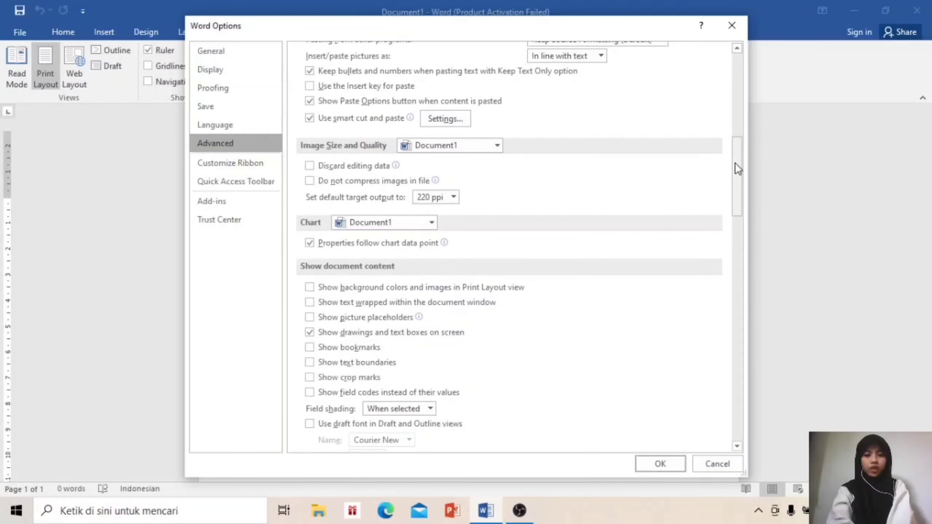
{"action": "left_click_drag", "start_coordinate": [736, 163], "coordinate": [737, 187]}
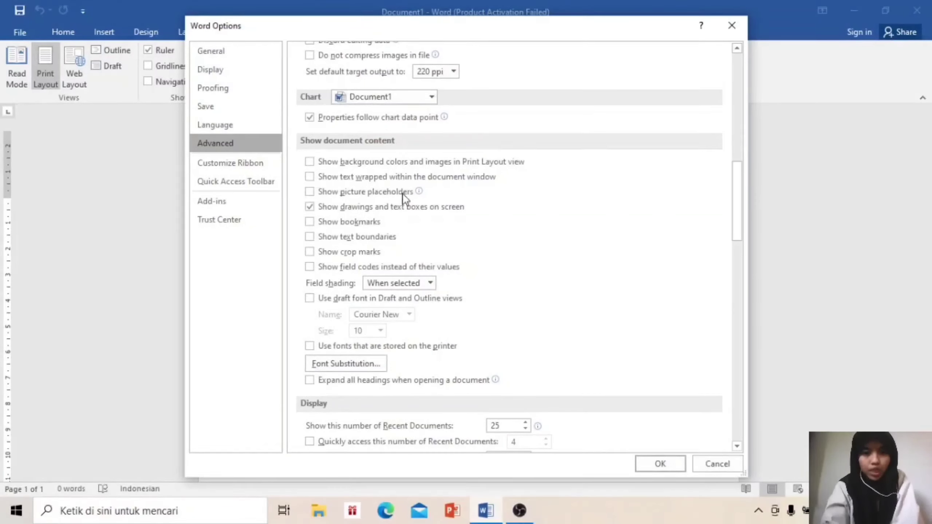
{"action": "left_click", "coordinate": [313, 239]}
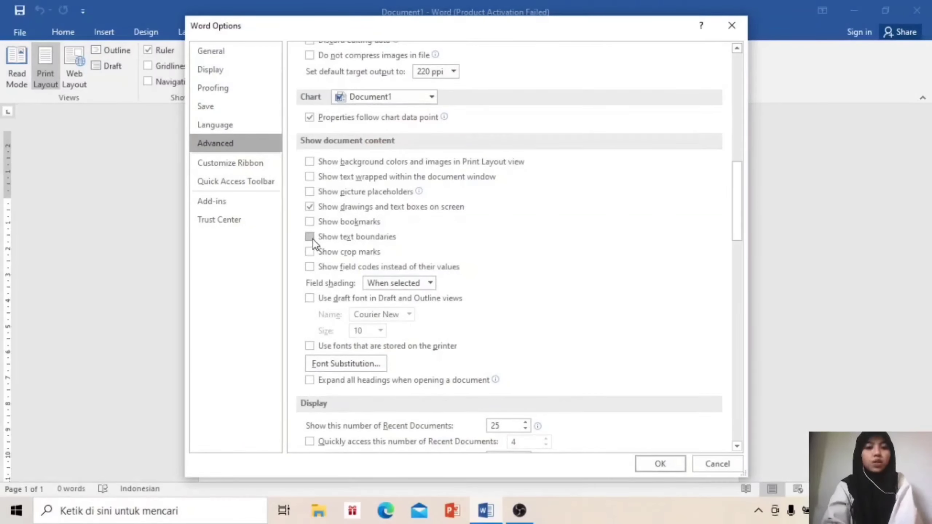
{"action": "left_click", "coordinate": [643, 459]}
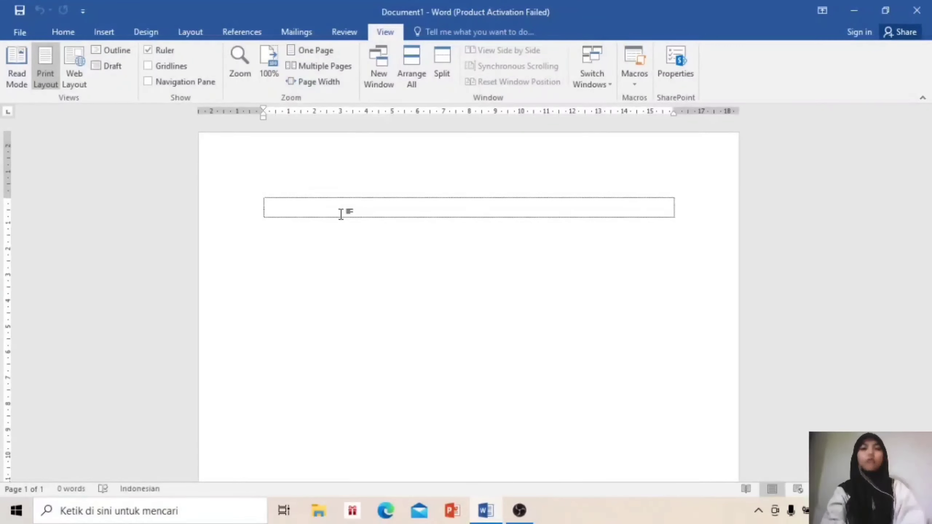
Choose Custom size (21 × 29,7 cm) as the paper size from More Paper Sizes
{"action": "left_click", "coordinate": [201, 37]}
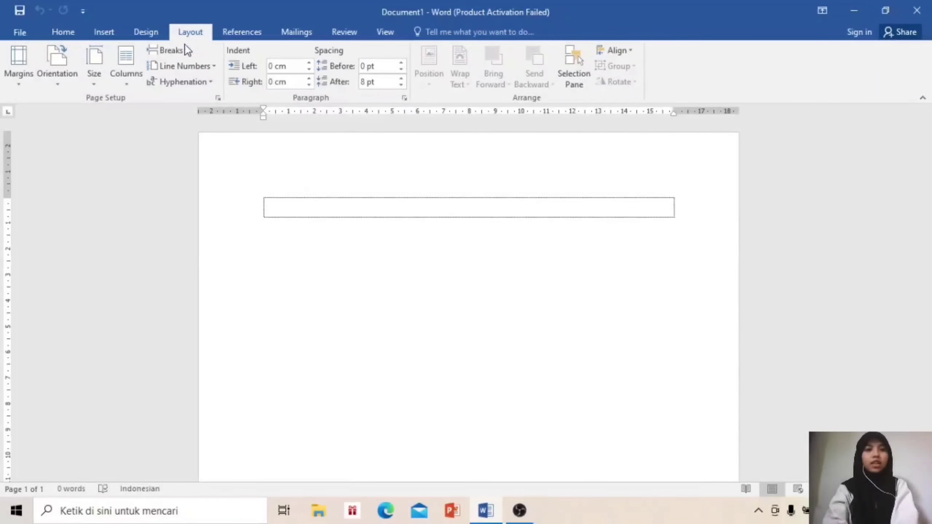
{"action": "left_click", "coordinate": [87, 83]}
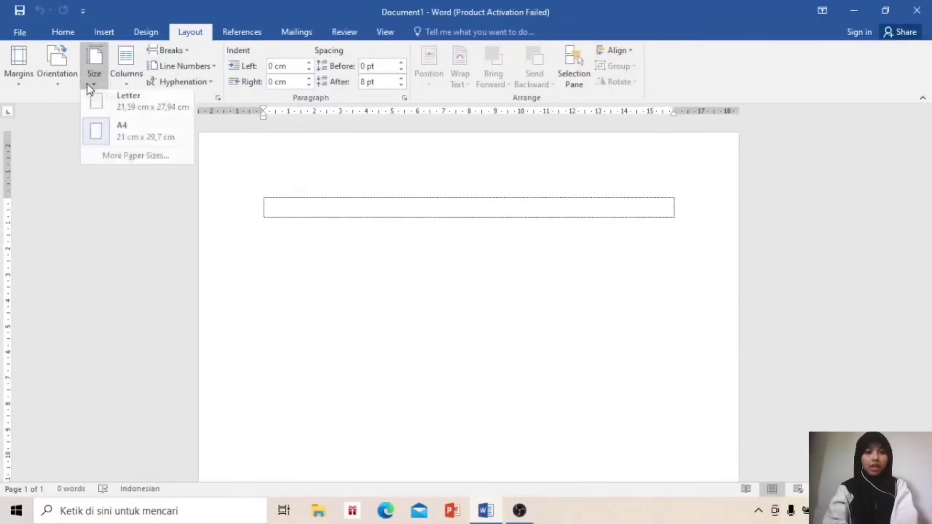
{"action": "left_click", "coordinate": [143, 163]}
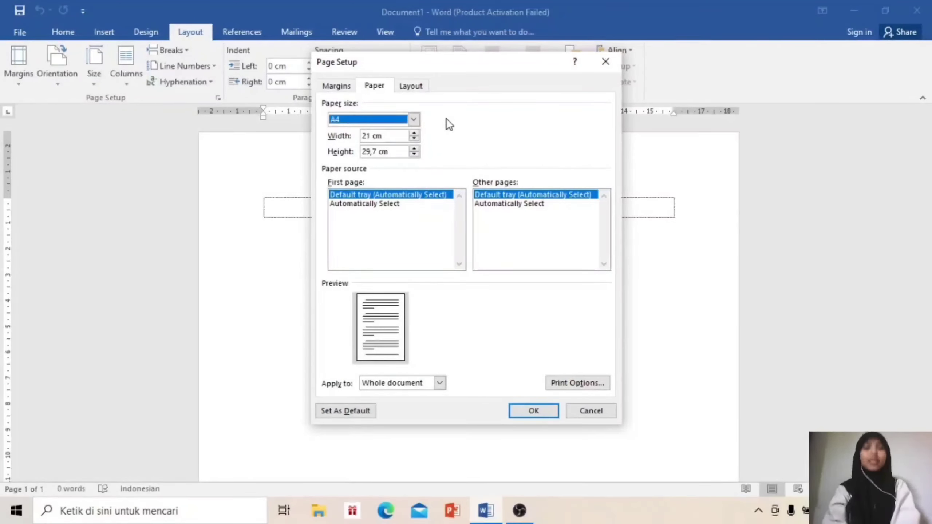
{"action": "left_click", "coordinate": [413, 119]}
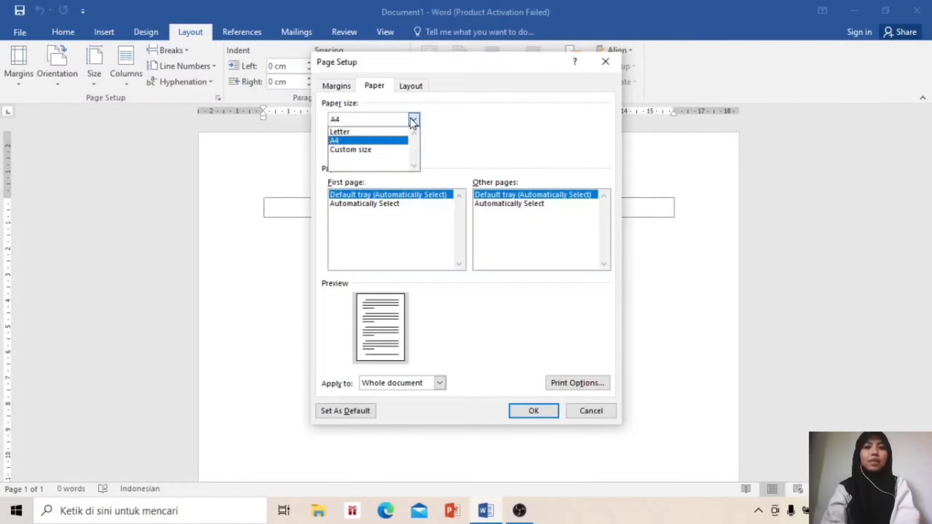
{"action": "left_click", "coordinate": [404, 149]}
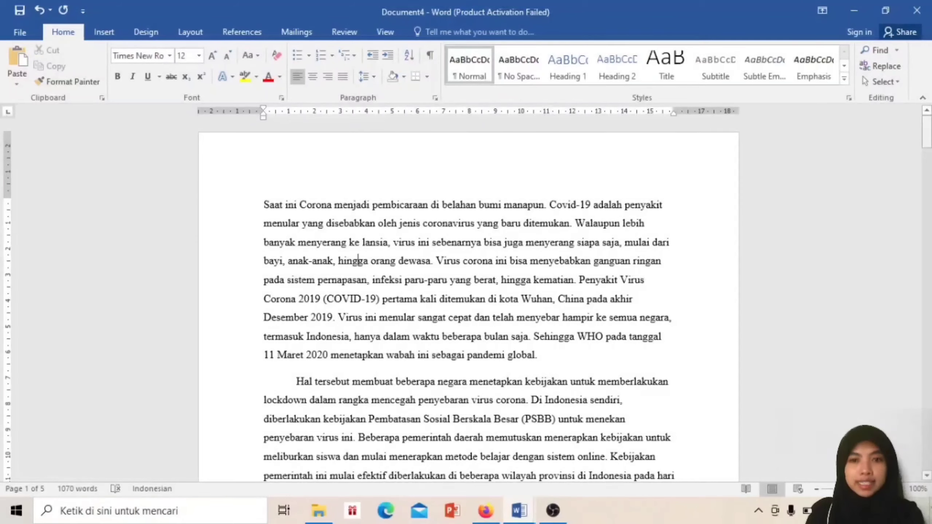
Select the entire Corona article with Ctrl+A and justify every paragraph
{"action": "left_click_drag", "start_coordinate": [927, 132], "coordinate": [924, 101]}
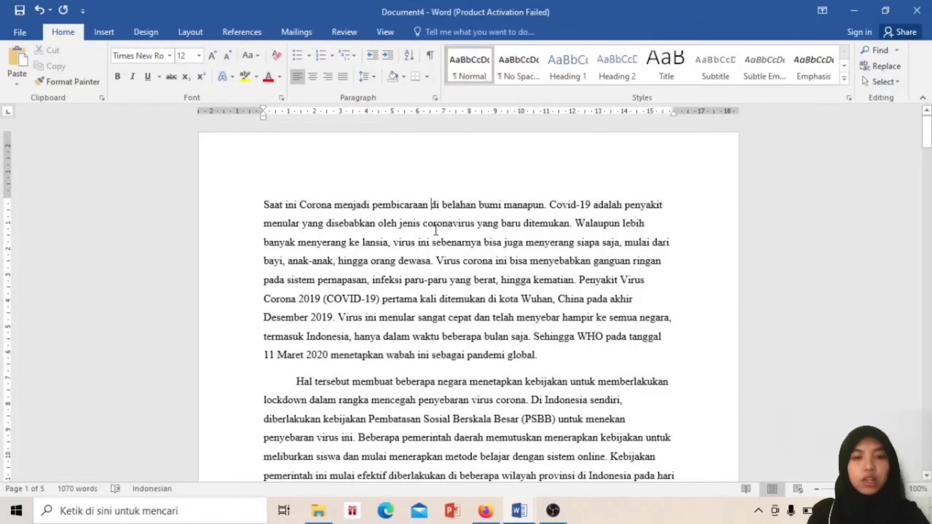
{"action": "key", "text": "ctrl+a"}
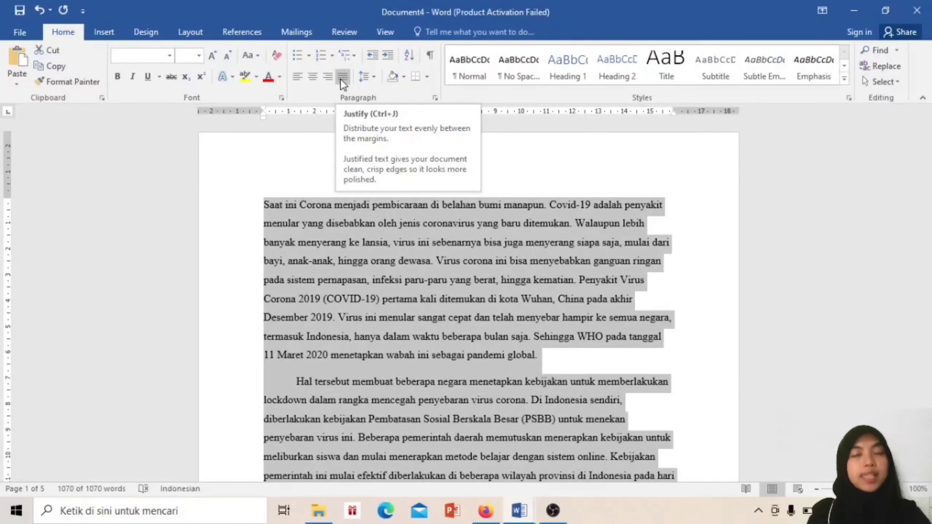
{"action": "left_click", "coordinate": [342, 77]}
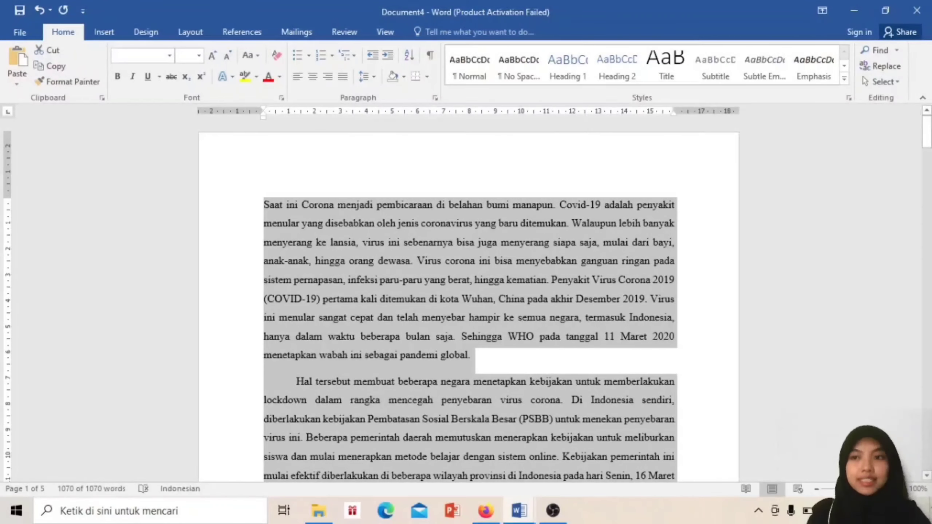
{"action": "left_click_drag", "start_coordinate": [927, 133], "coordinate": [927, 153]}
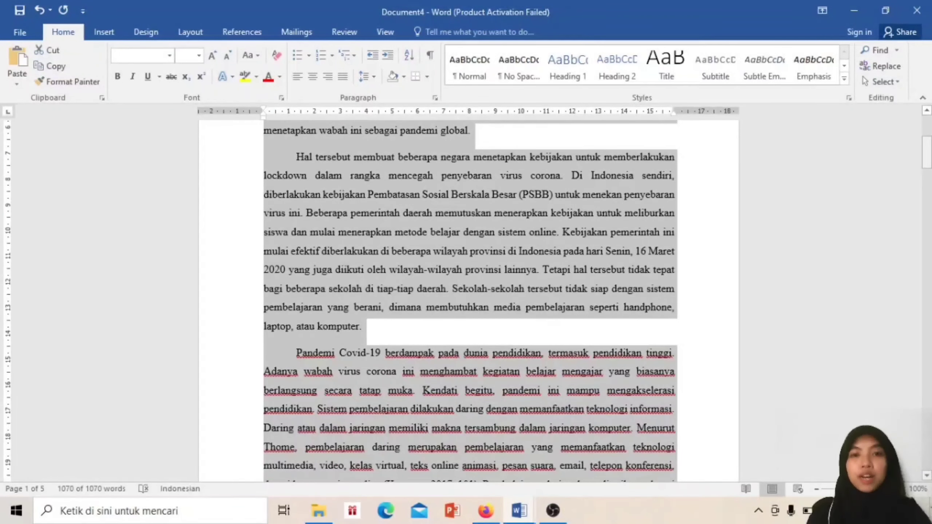
{"action": "left_click_drag", "start_coordinate": [927, 152], "coordinate": [927, 227]}
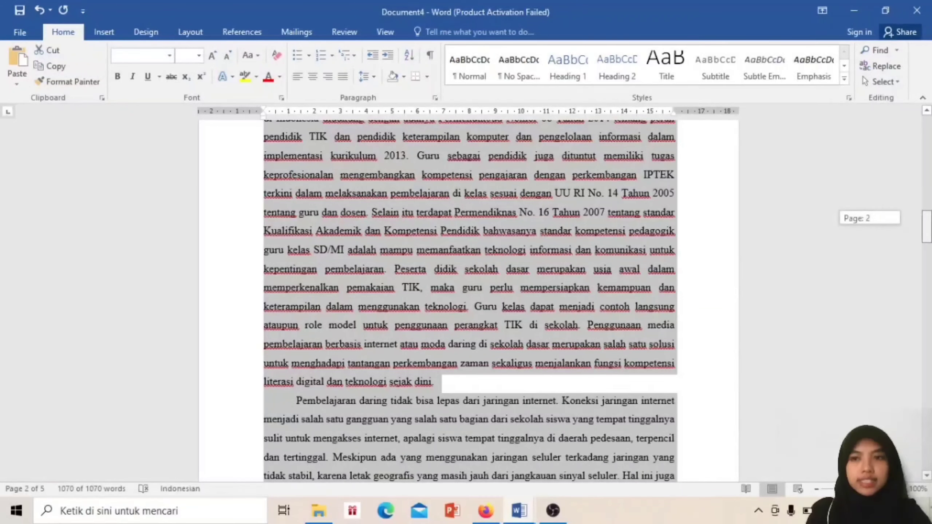
{"action": "left_click_drag", "start_coordinate": [927, 228], "coordinate": [927, 132]}
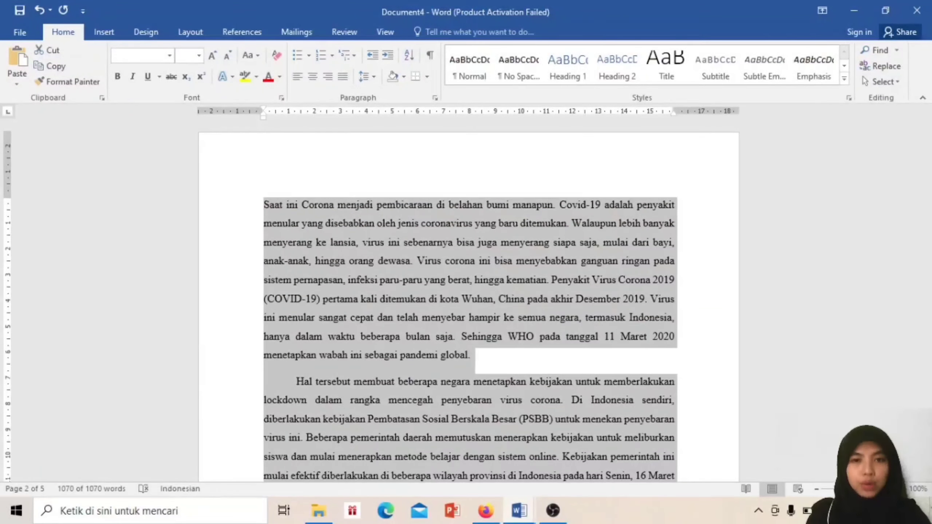
{"action": "left_click", "coordinate": [336, 245]}
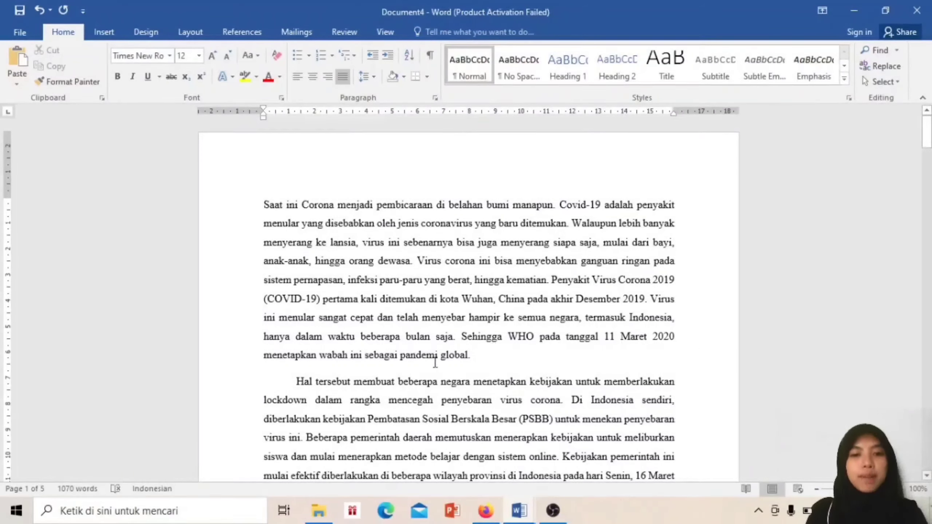
Indent the first paragraph further right, then return it to the margin
{"action": "left_click_drag", "start_coordinate": [474, 358], "coordinate": [262, 202]}
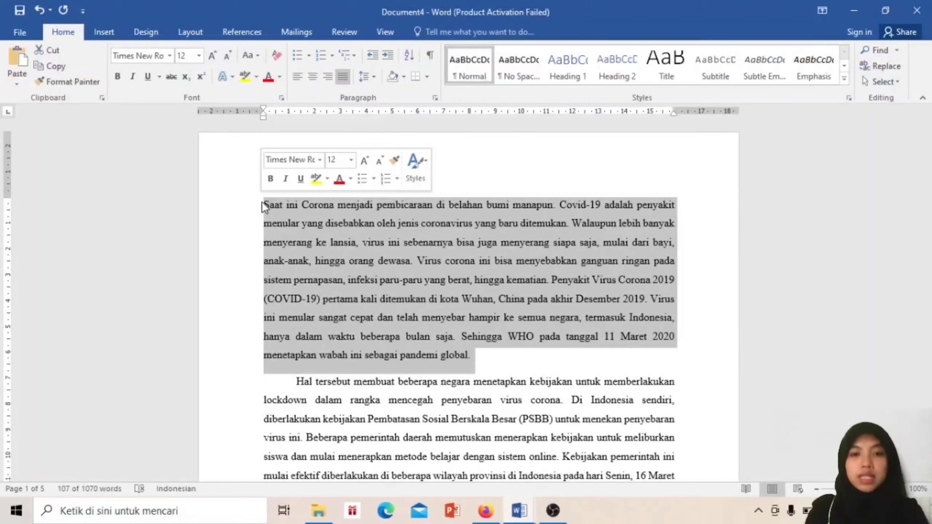
{"action": "left_click", "coordinate": [387, 56]}
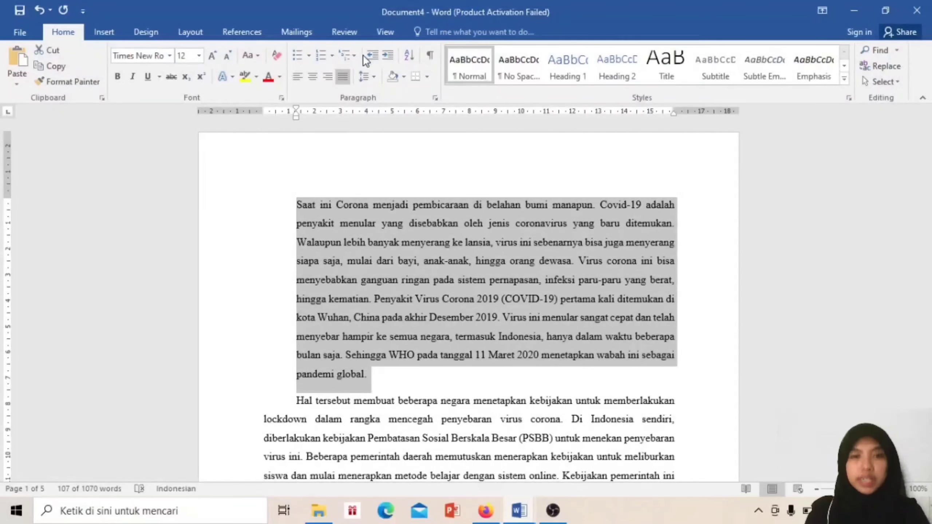
{"action": "left_click", "coordinate": [371, 54]}
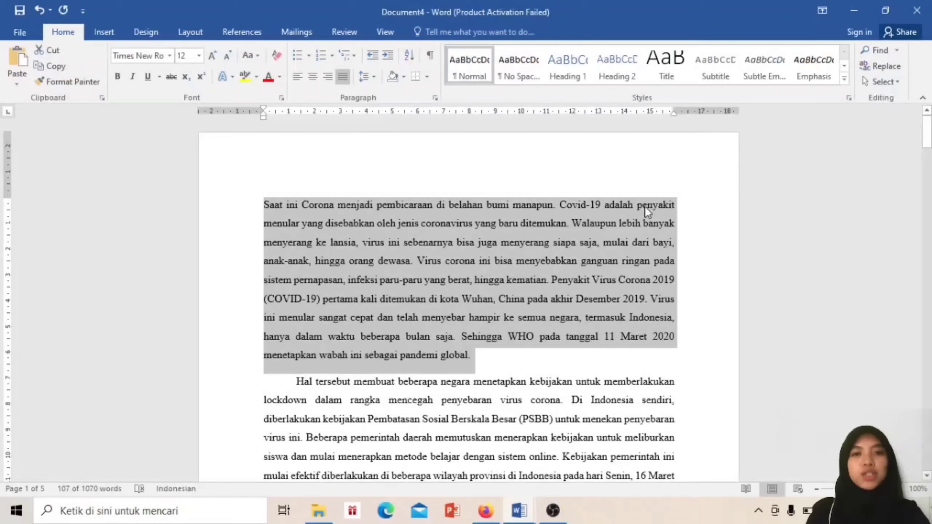
Scroll down to the Persebaran Kasus COVID-19 Di Indonesia table rows
{"action": "left_click_drag", "start_coordinate": [927, 135], "coordinate": [927, 166]}
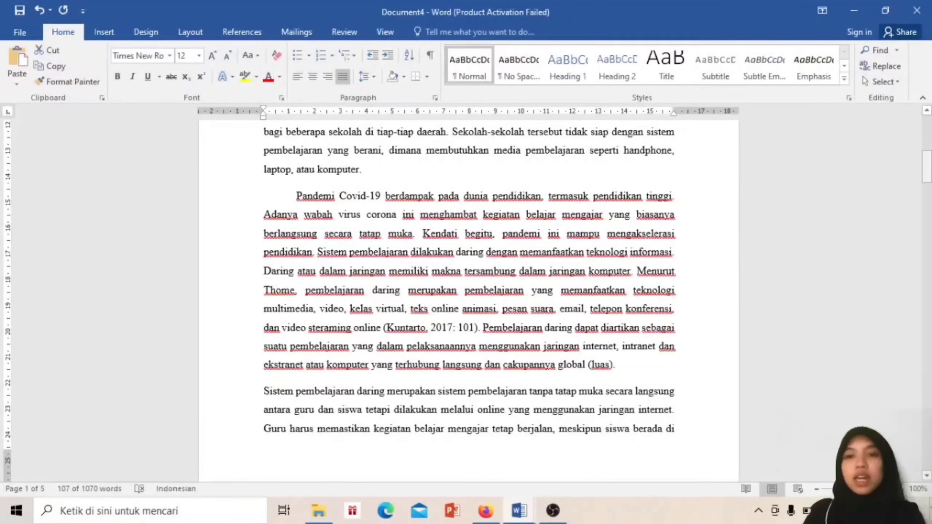
{"action": "left_click_drag", "start_coordinate": [926, 166], "coordinate": [927, 297]}
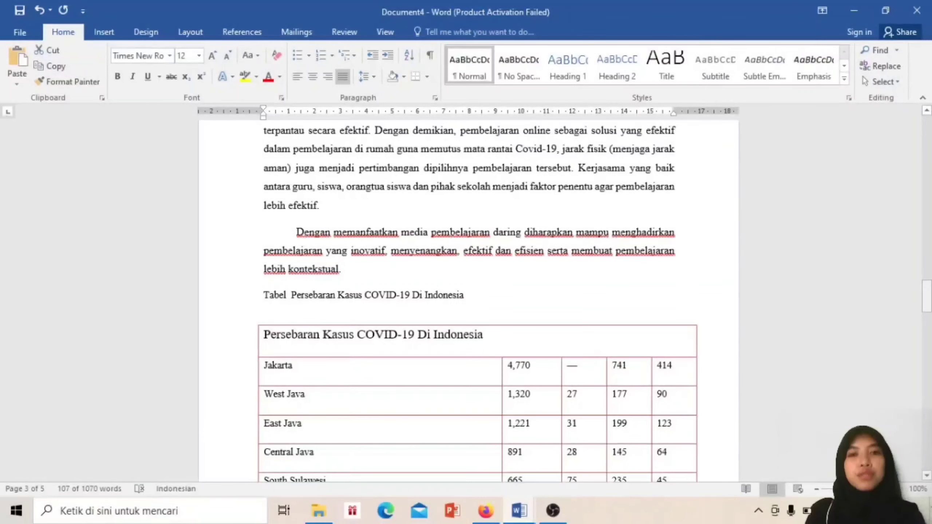
{"action": "mouse_move", "coordinate": [926, 297]}
{"action": "left_mouse_down"}
{"action": "mouse_move", "coordinate": [927, 338]}
{"action": "mouse_move", "coordinate": [926, 305]}
{"action": "left_mouse_up"}
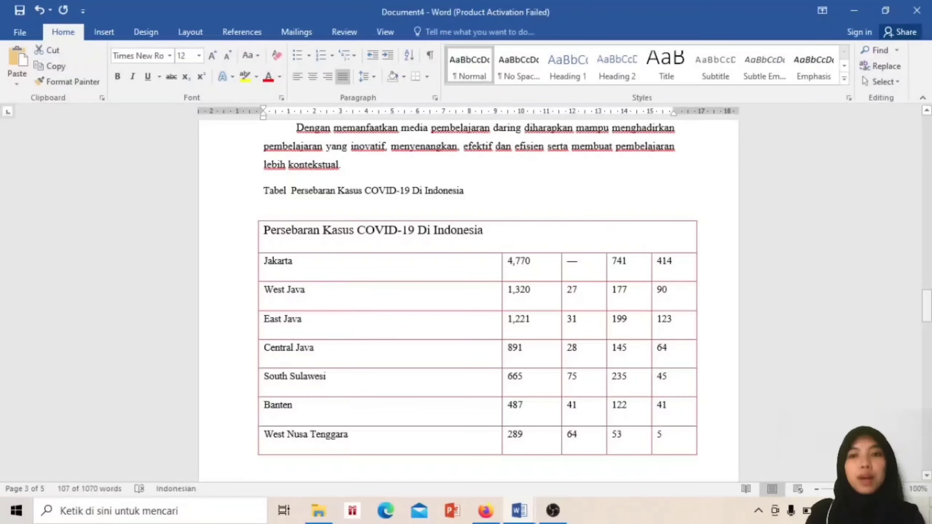
{"action": "mouse_move", "coordinate": [926, 306]}
{"action": "left_mouse_down"}
{"action": "mouse_move", "coordinate": [926, 389]}
{"action": "mouse_move", "coordinate": [927, 297]}
{"action": "mouse_move", "coordinate": [927, 317]}
{"action": "left_mouse_up"}
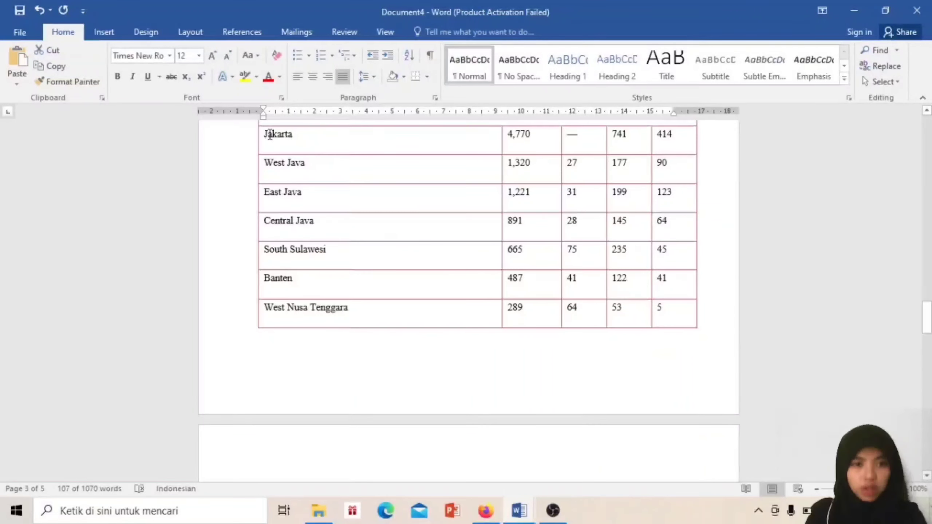
Sort the table's province column as Text in ascending order, Aceh through West Sumatra
{"action": "left_click_drag", "start_coordinate": [266, 131], "coordinate": [319, 316]}
{"action": "left_click_drag", "start_coordinate": [338, 453], "coordinate": [356, 430]}
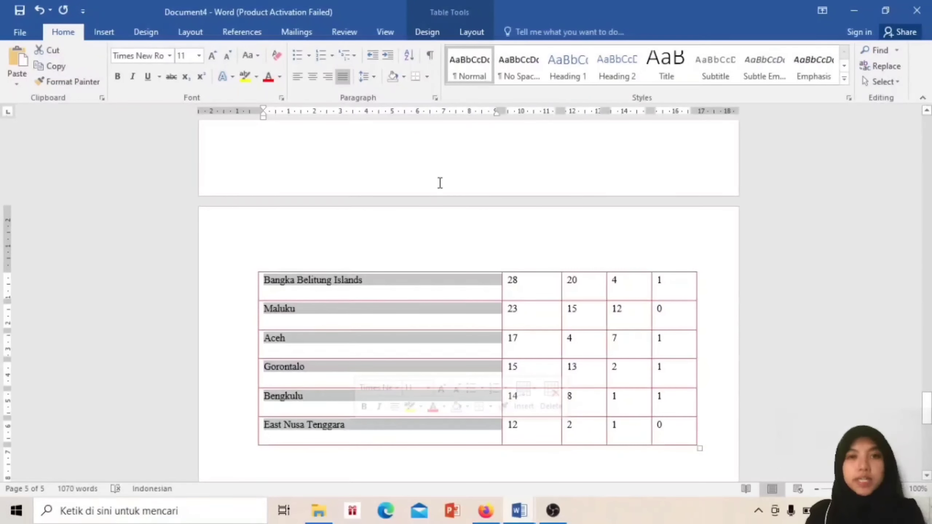
{"action": "left_click", "coordinate": [415, 58]}
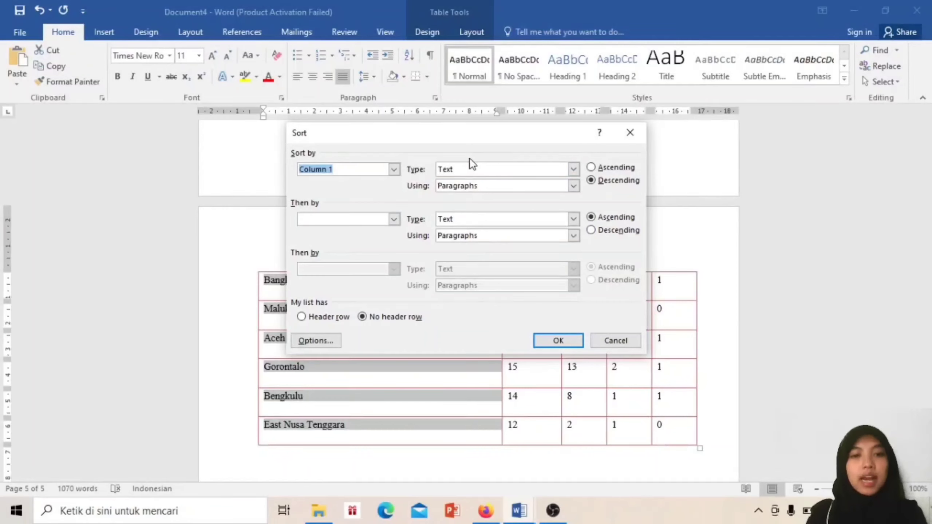
{"action": "left_click", "coordinate": [564, 170]}
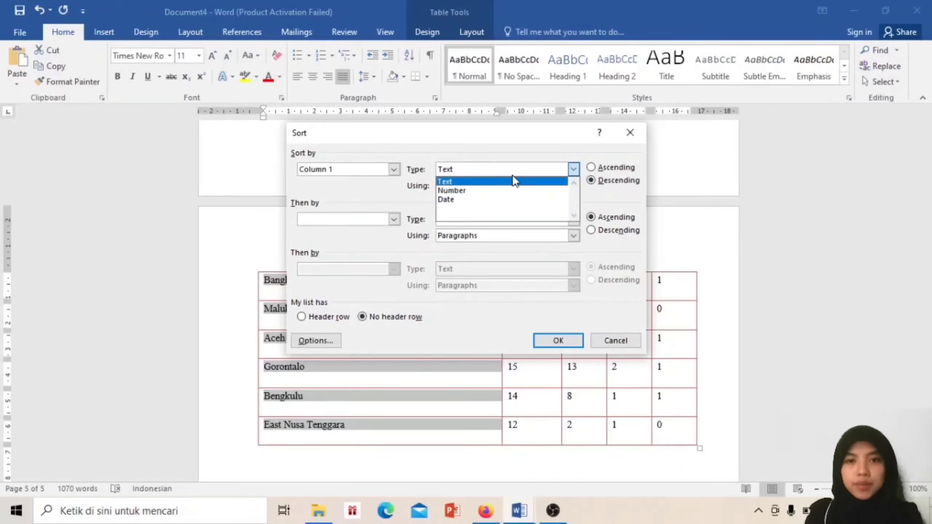
{"action": "left_click", "coordinate": [513, 176]}
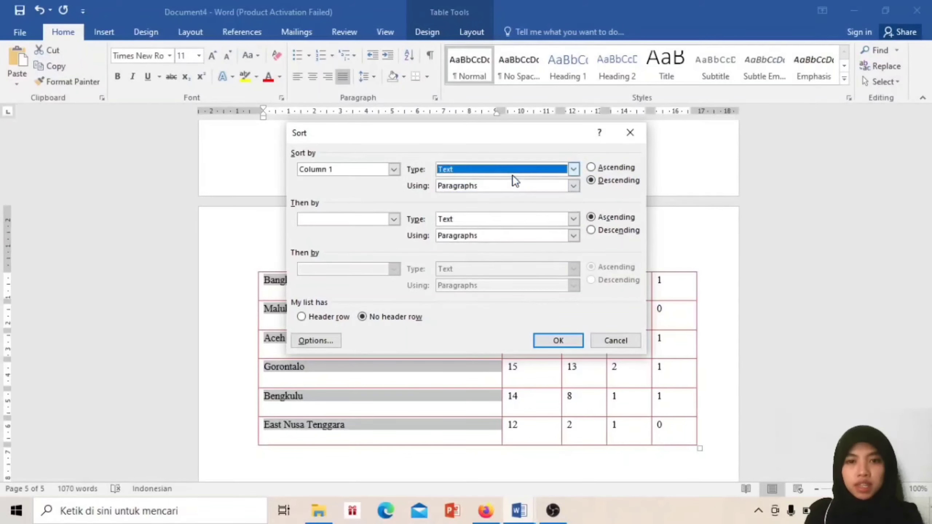
{"action": "left_click", "coordinate": [591, 169]}
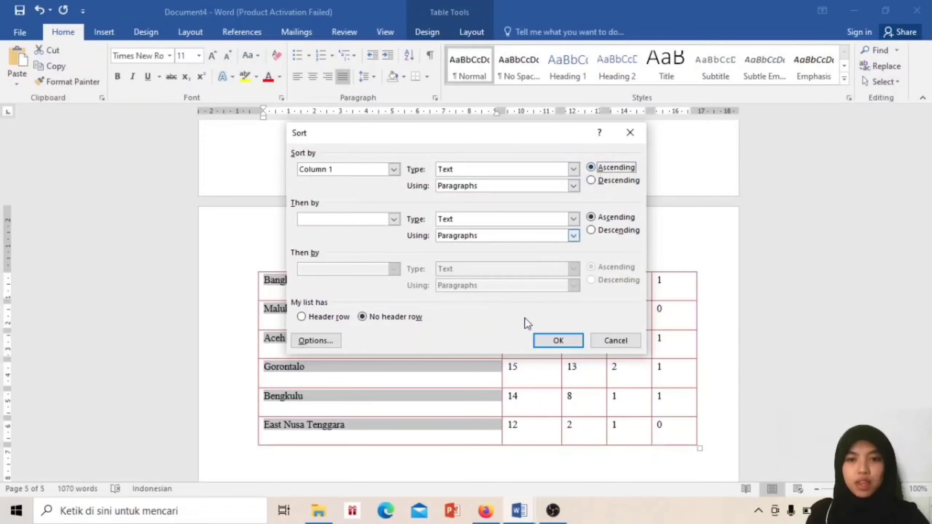
{"action": "left_click", "coordinate": [552, 341]}
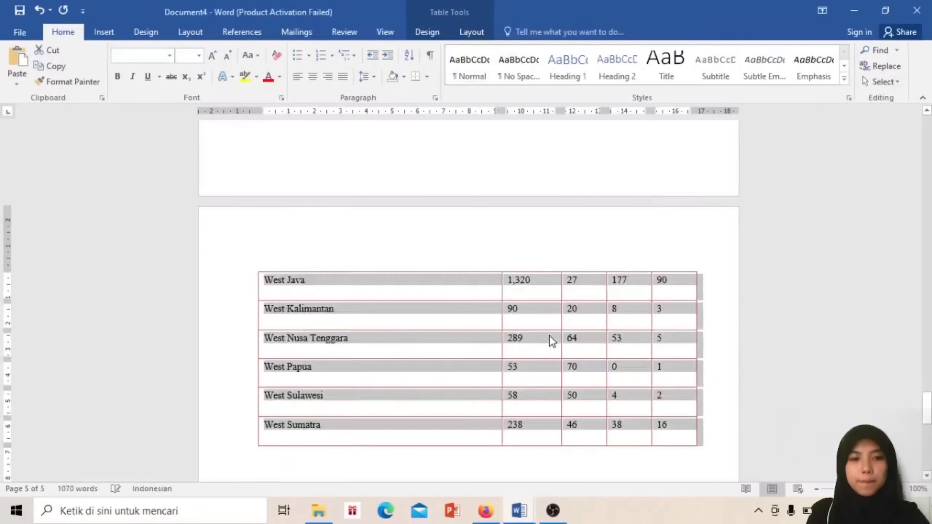
{"action": "left_click_drag", "start_coordinate": [927, 408], "coordinate": [927, 309]}
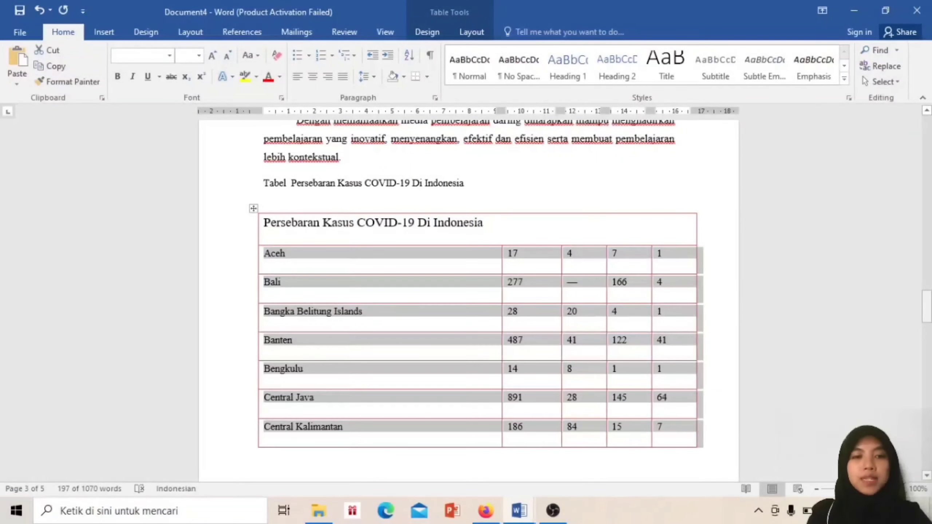
{"action": "left_click_drag", "start_coordinate": [926, 309], "coordinate": [927, 345]}
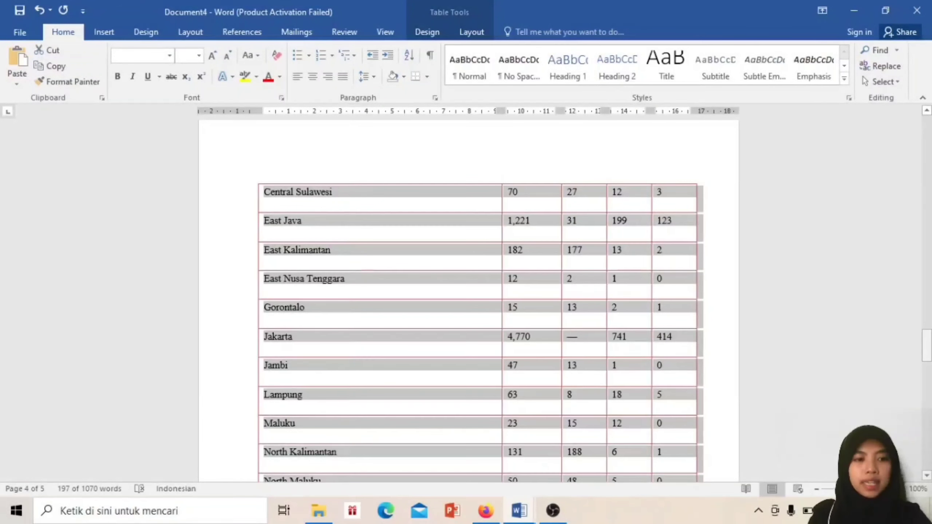
{"action": "left_click_drag", "start_coordinate": [926, 345], "coordinate": [926, 208]}
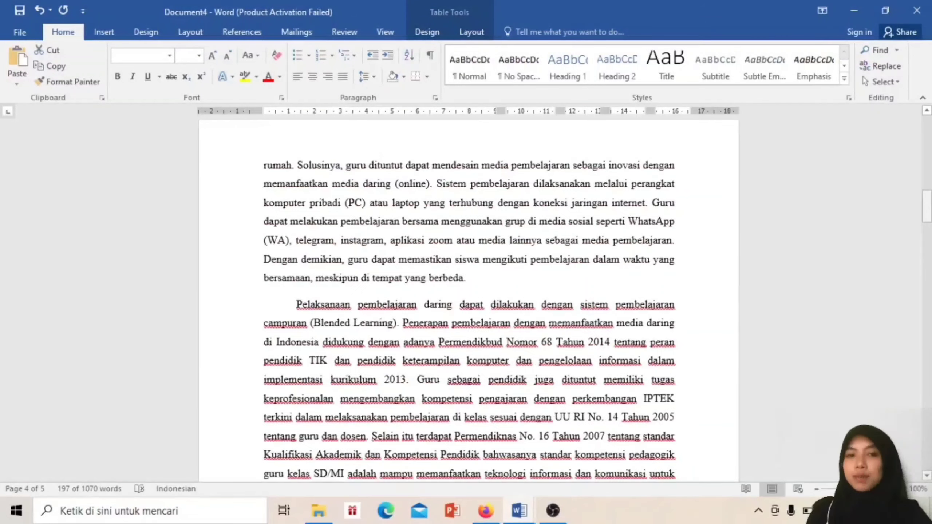
{"action": "left_click", "coordinate": [926, 207]}
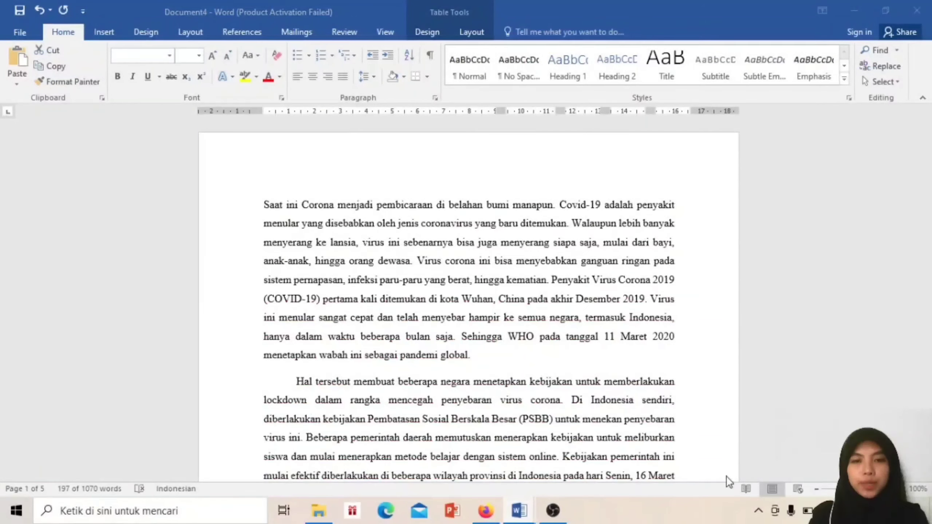
{"action": "left_click", "coordinate": [475, 383]}
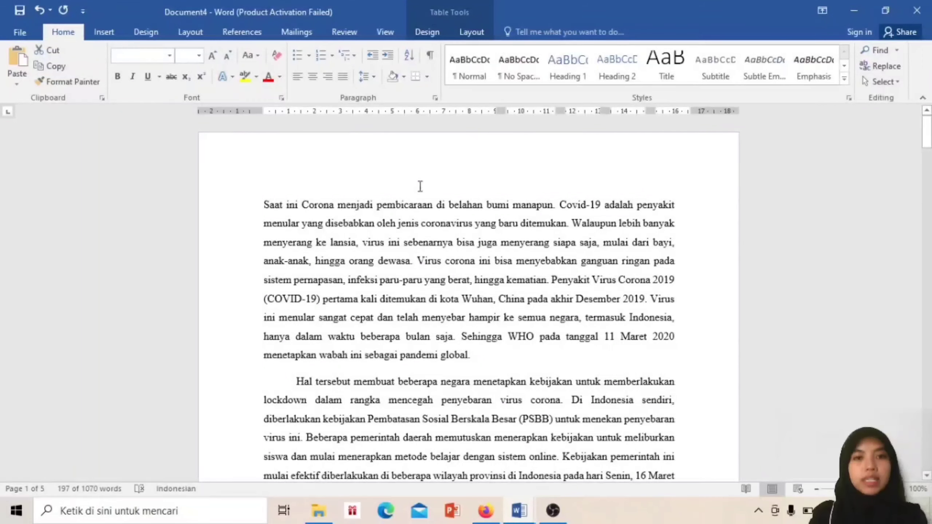
{"action": "left_click", "coordinate": [353, 55]}
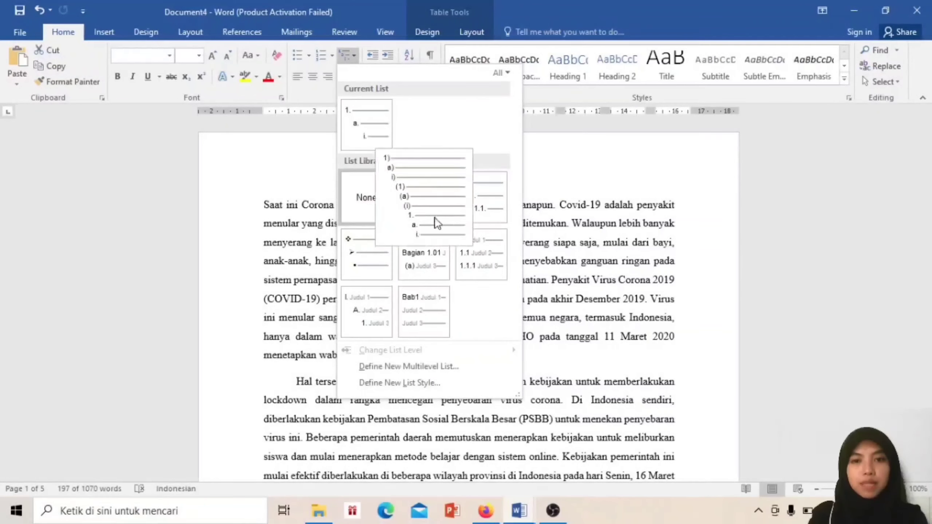
{"action": "mouse_move", "coordinate": [467, 194]}
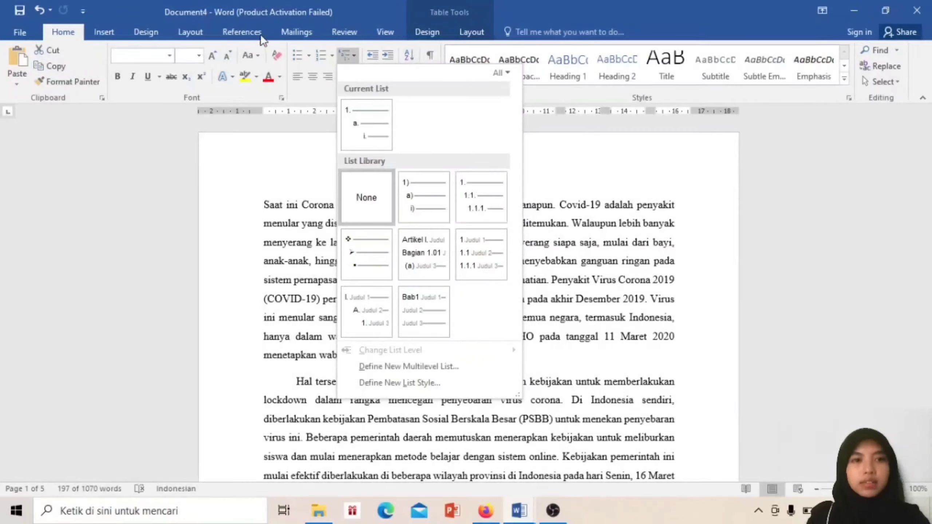
{"action": "left_click", "coordinate": [291, 263]}
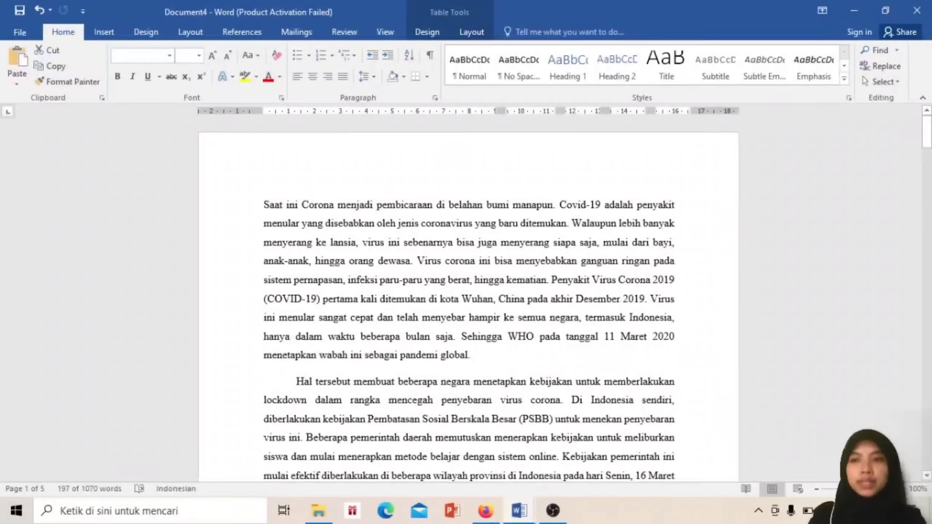
{"action": "left_click_drag", "start_coordinate": [927, 132], "coordinate": [926, 426]}
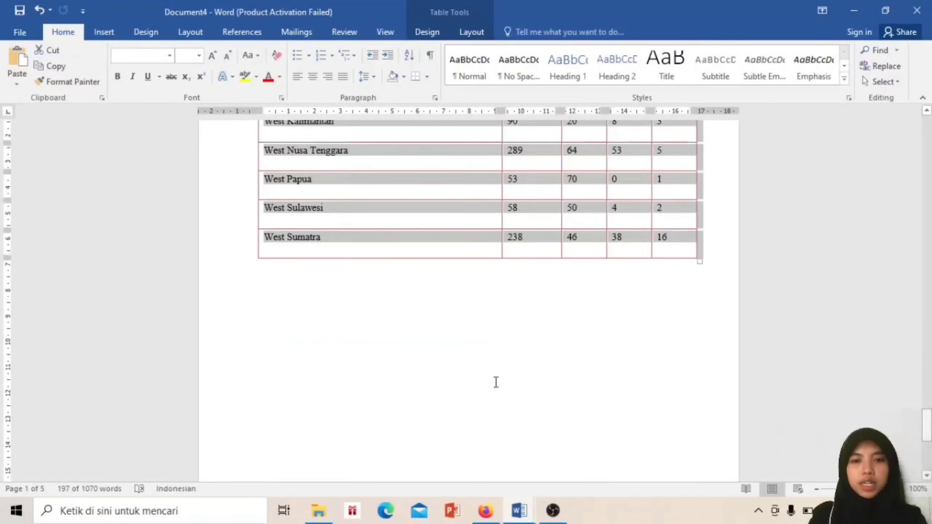
Type CO2 below the province table with the 2 subscripted, then turn subscript off
{"action": "left_click", "coordinate": [355, 360]}
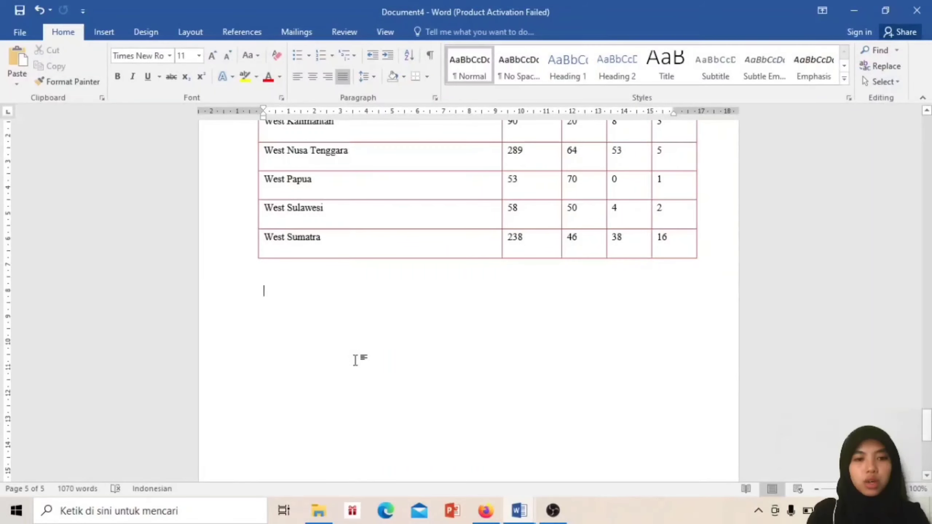
{"action": "type", "text": "CO 2"}
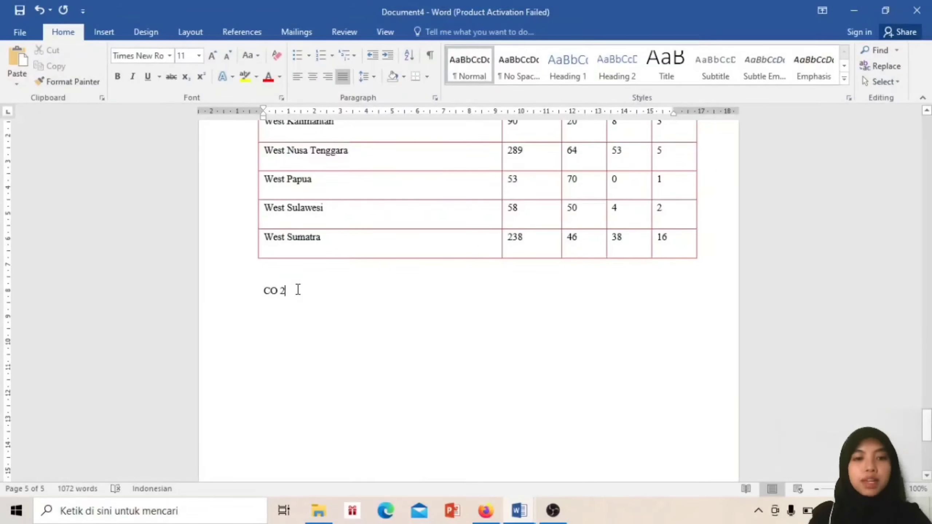
{"action": "left_click_drag", "start_coordinate": [281, 292], "coordinate": [279, 291]}
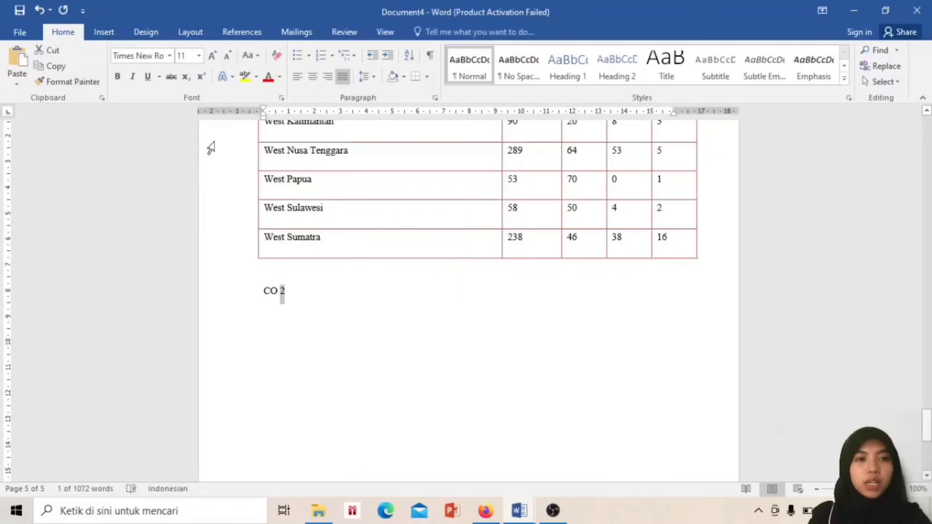
{"action": "left_click", "coordinate": [185, 78]}
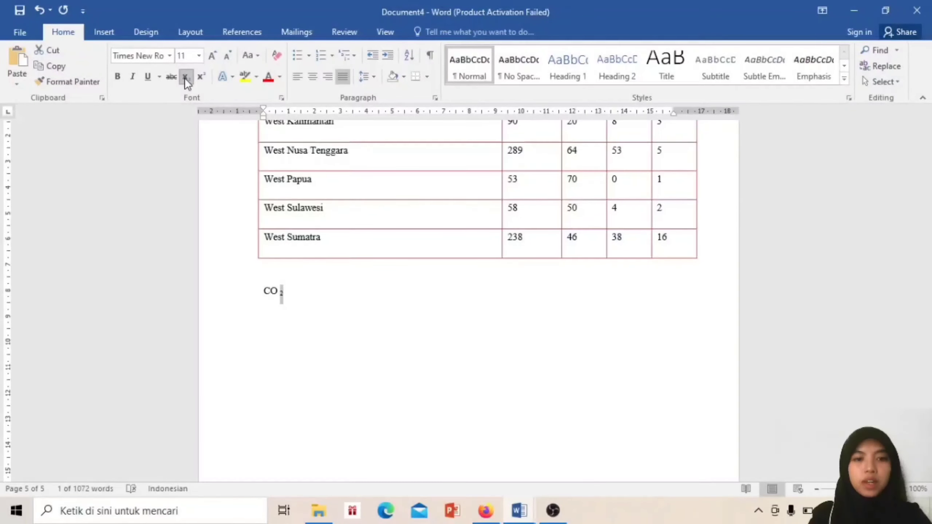
{"action": "left_click", "coordinate": [311, 287]}
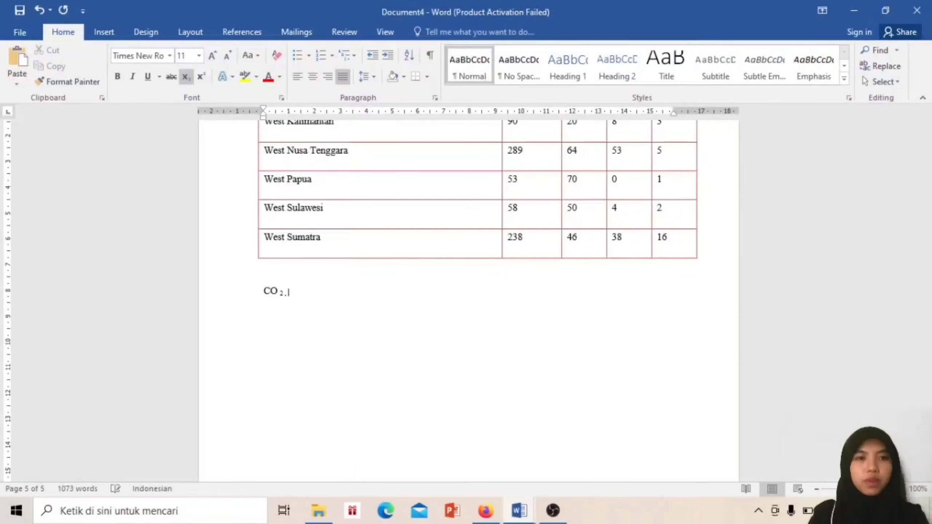
{"action": "left_click", "coordinate": [192, 76]}
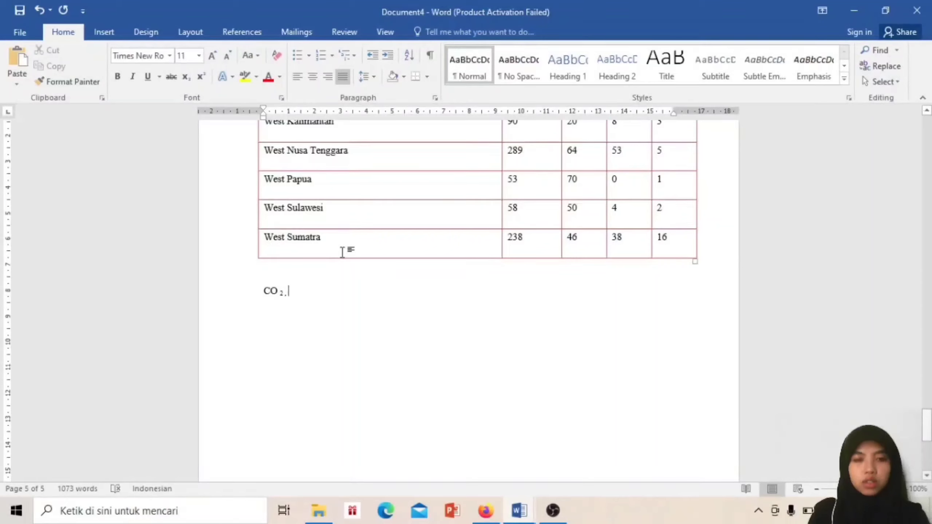
Add M² after CO₂, setting the 2 as superscript
{"action": "type", "text": "M"}
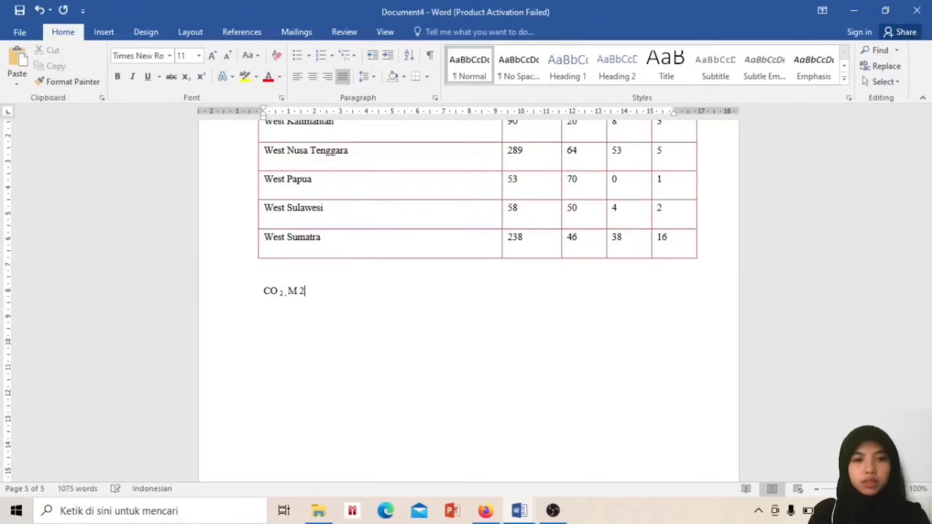
{"action": "type", "text": " 2"}
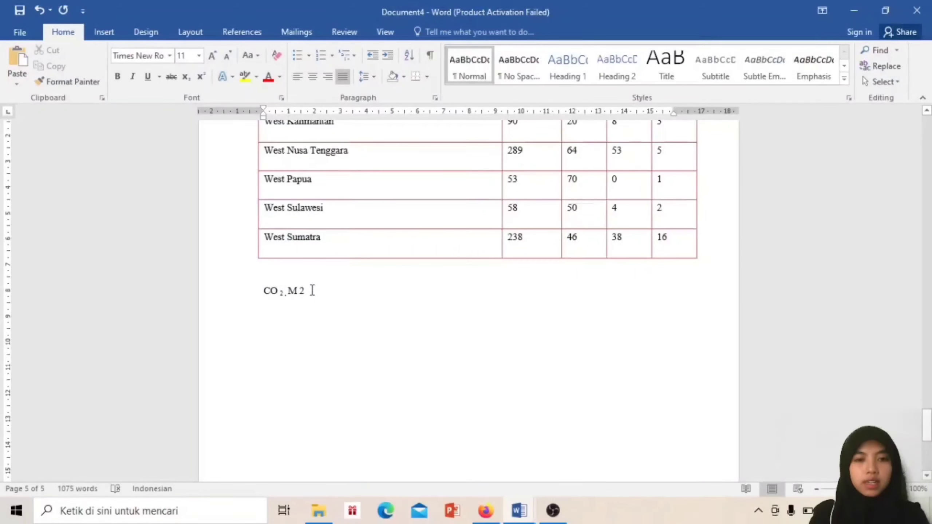
{"action": "left_click_drag", "start_coordinate": [306, 291], "coordinate": [299, 297]}
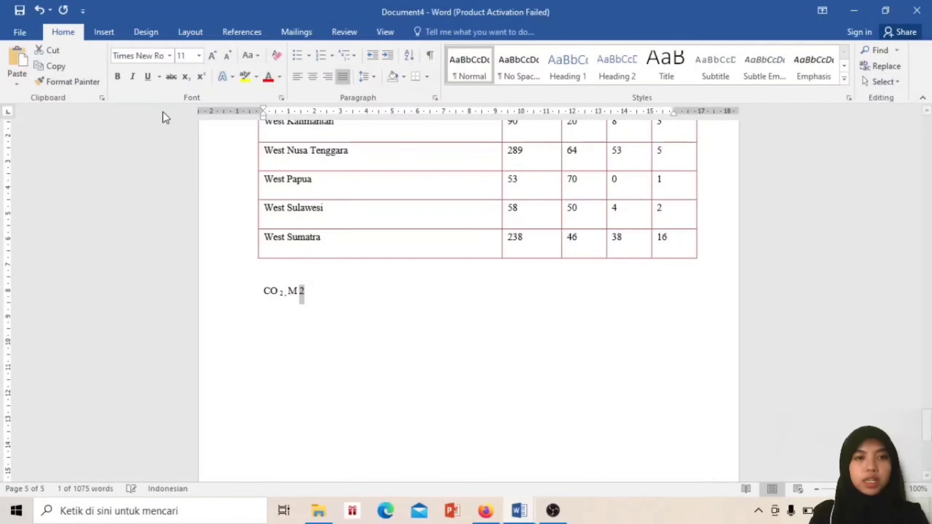
{"action": "left_click", "coordinate": [200, 76]}
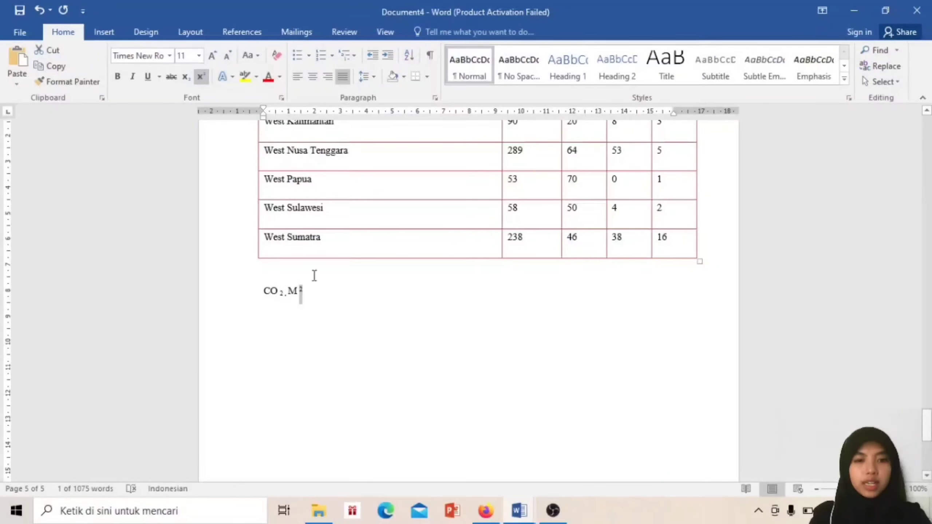
Delete the period between CO₂ and M², restoring the accidentally removed superscript 2
{"action": "left_click", "coordinate": [303, 292]}
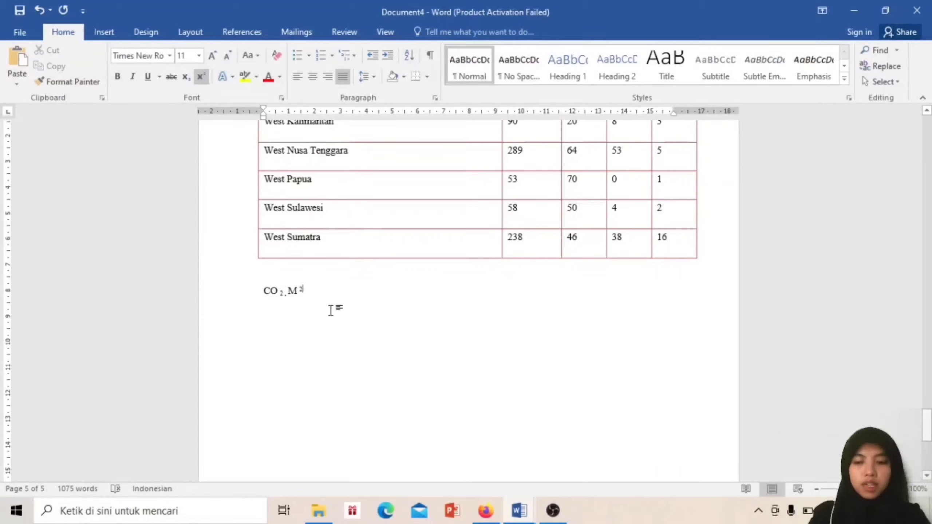
{"action": "key", "text": "BackSpace"}
{"action": "key", "text": "BackSpace"}
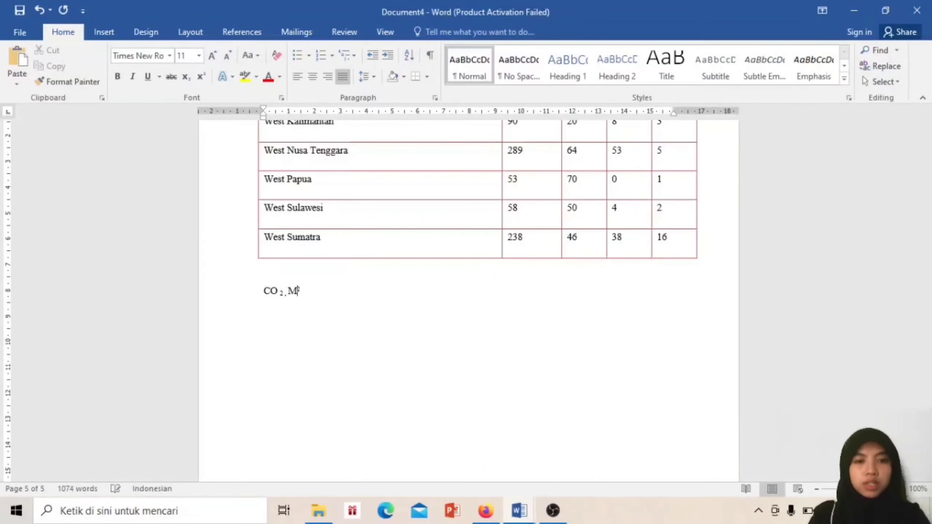
{"action": "key", "text": "ctrl+z"}
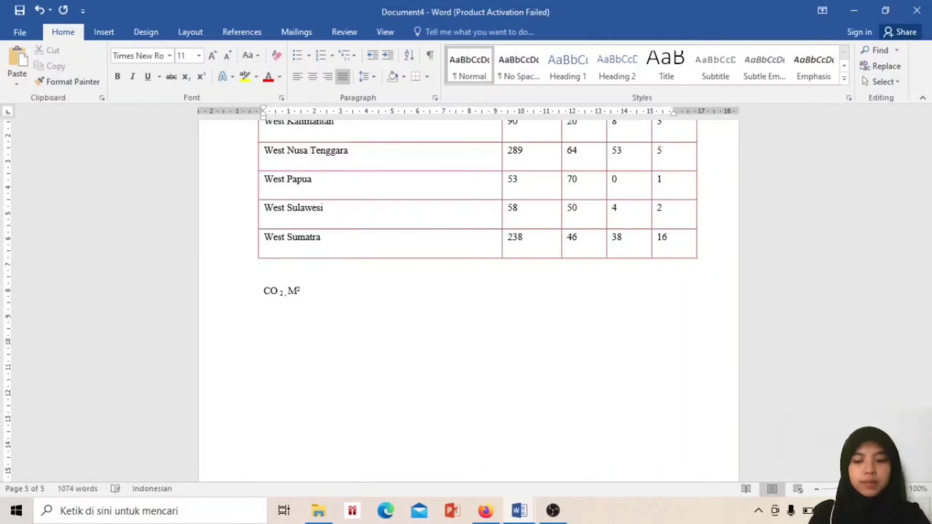
{"action": "left_click", "coordinate": [287, 293]}
{"action": "left_click", "coordinate": [281, 292]}
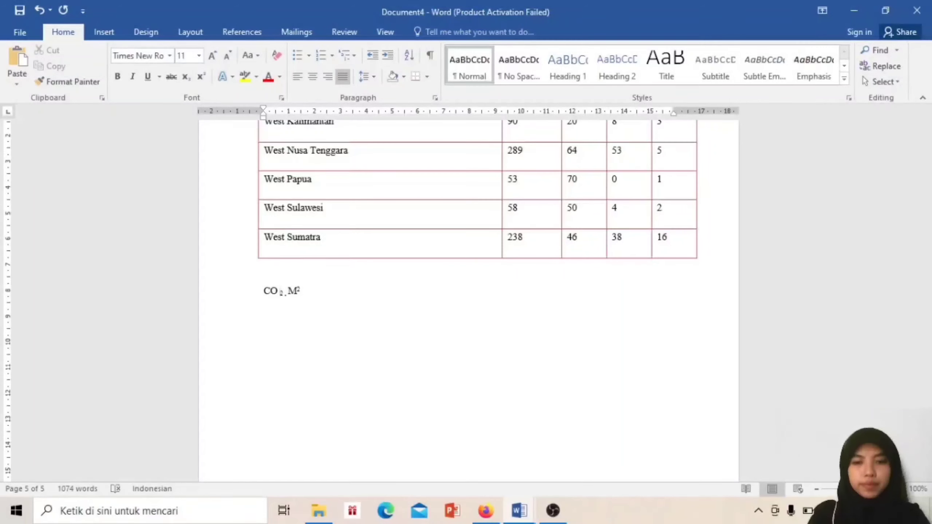
{"action": "key", "text": "Delete"}
{"action": "left_click", "coordinate": [294, 291]}
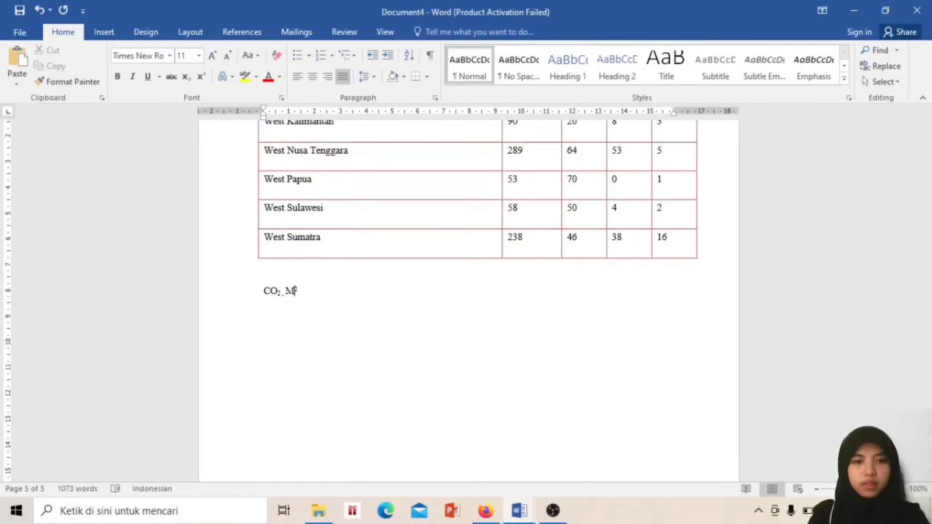
{"action": "key", "text": "Right"}
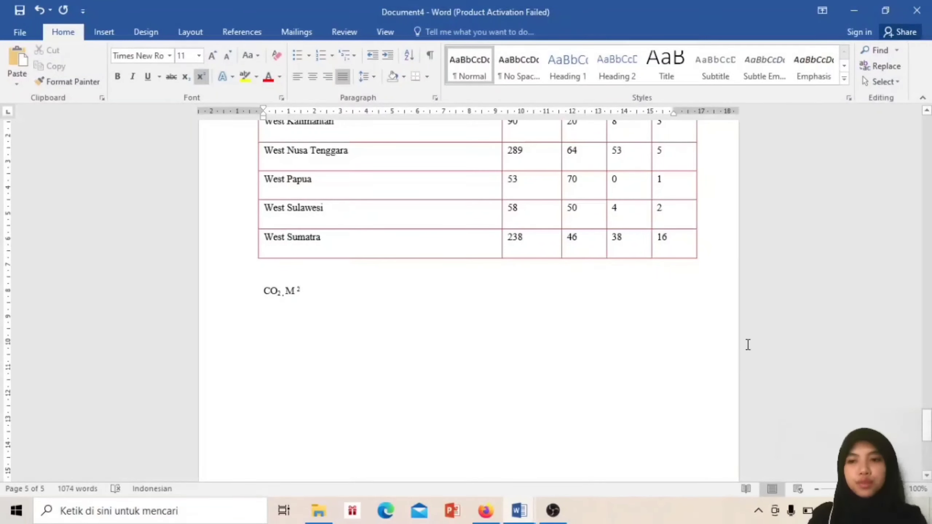
{"action": "left_click_drag", "start_coordinate": [927, 426], "coordinate": [927, 133]}
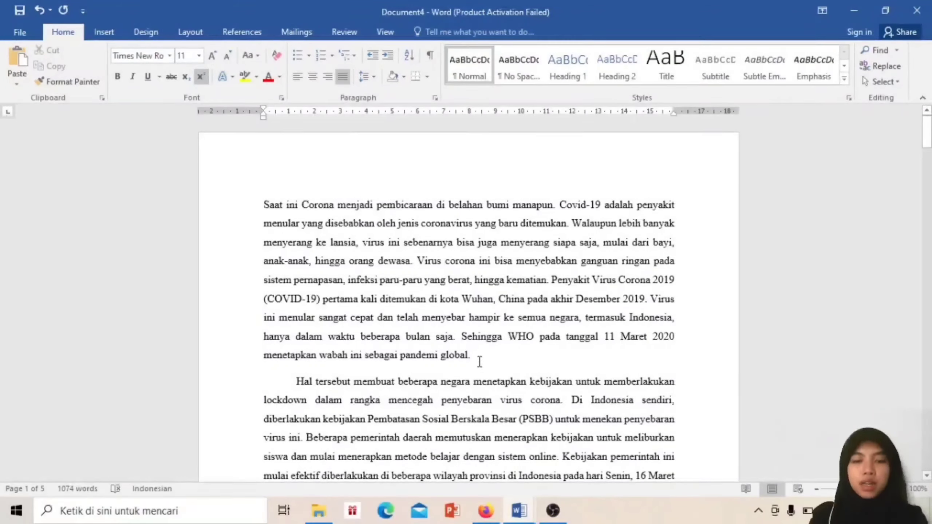
Shade the opening paragraph red and give the second paragraph white shading
{"action": "left_click_drag", "start_coordinate": [477, 357], "coordinate": [247, 205]}
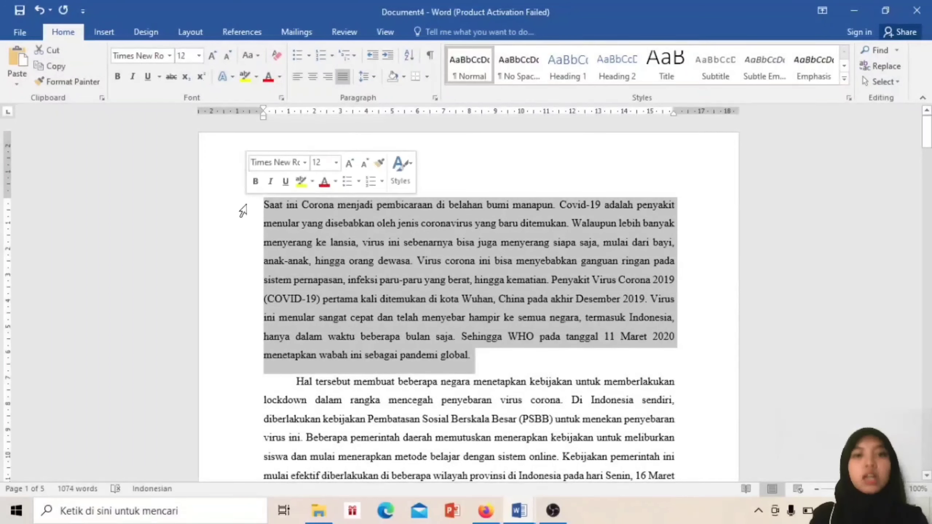
{"action": "left_click", "coordinate": [405, 79]}
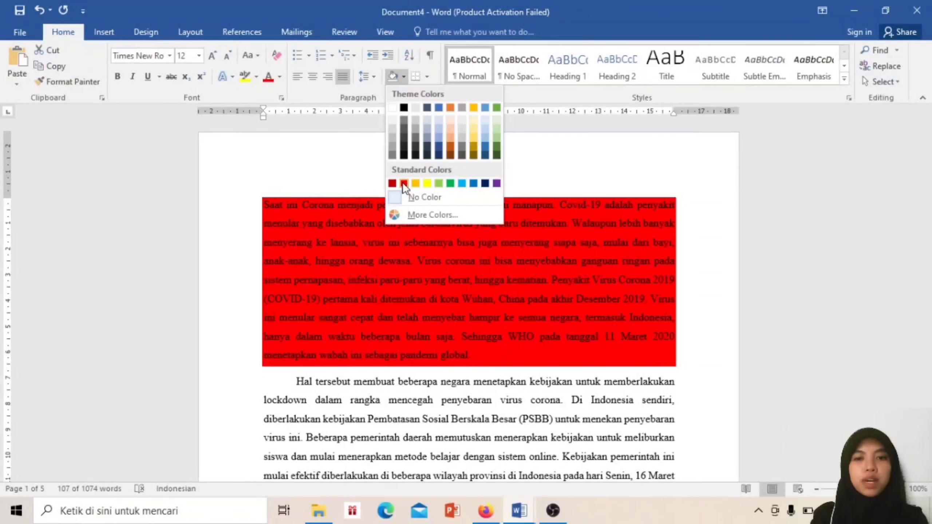
{"action": "left_click", "coordinate": [404, 183]}
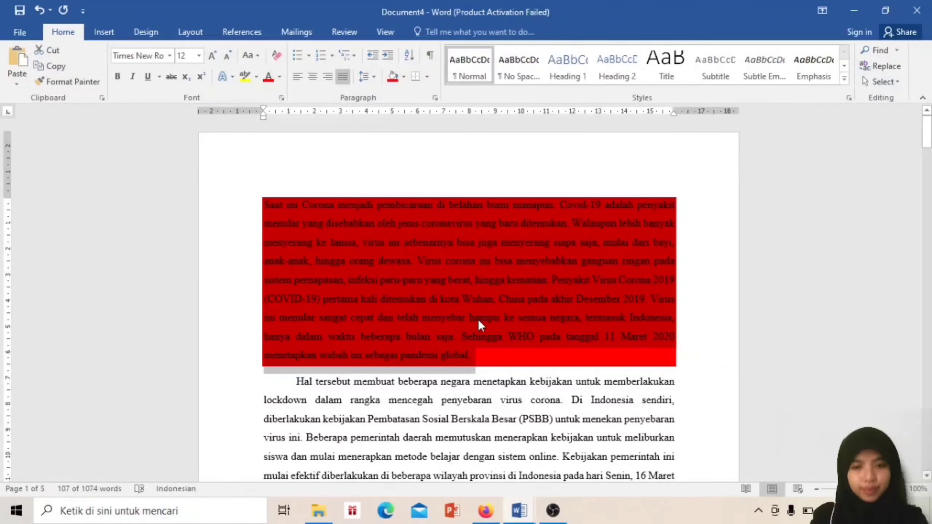
{"action": "left_click", "coordinate": [427, 386]}
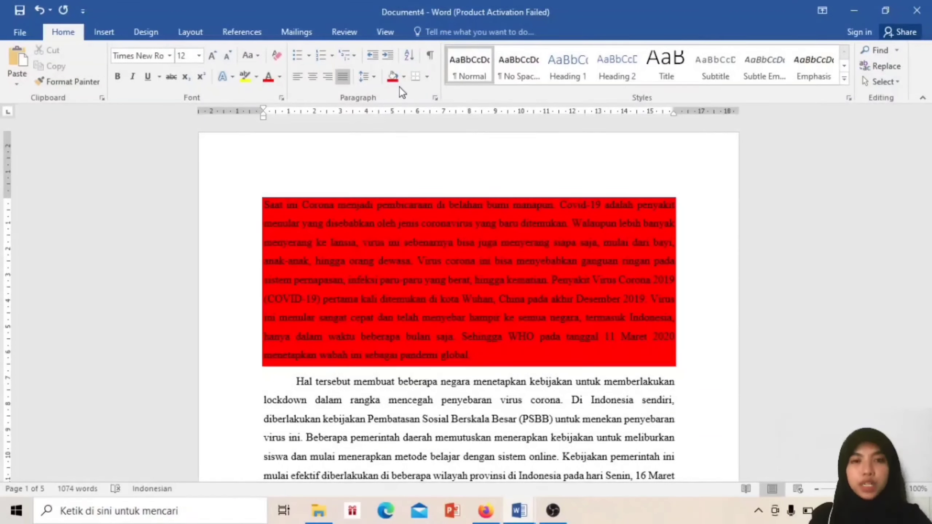
{"action": "left_click", "coordinate": [404, 76]}
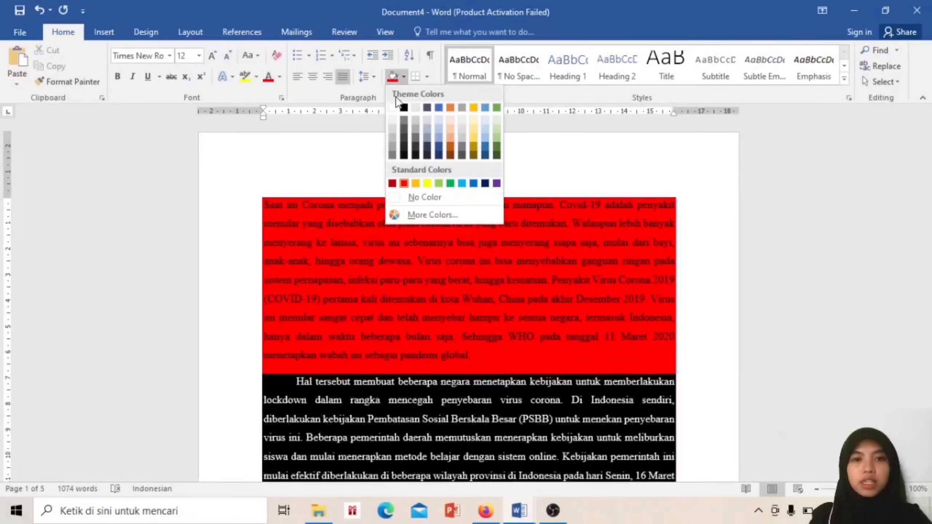
{"action": "left_click", "coordinate": [394, 110]}
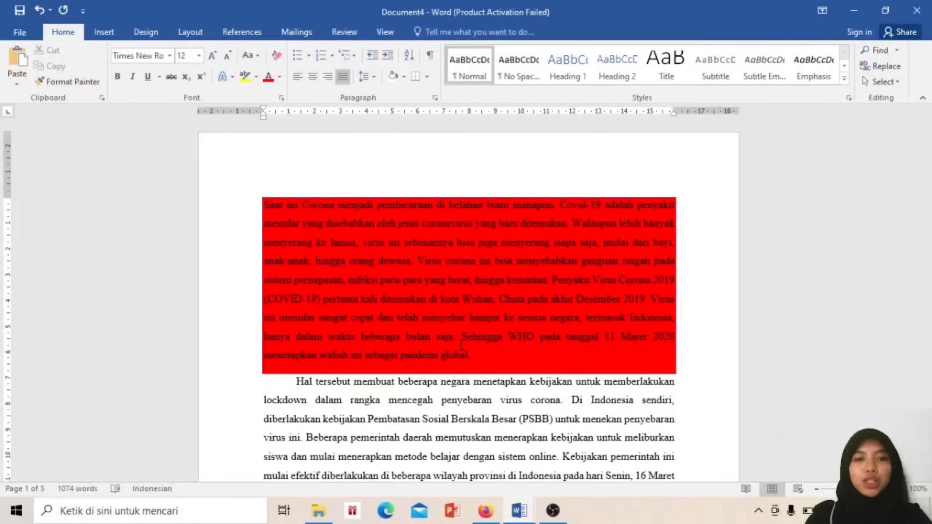
Search the Navigation pane for 'corona' and step through its six matches
{"action": "left_click_drag", "start_coordinate": [927, 136], "coordinate": [926, 136]}
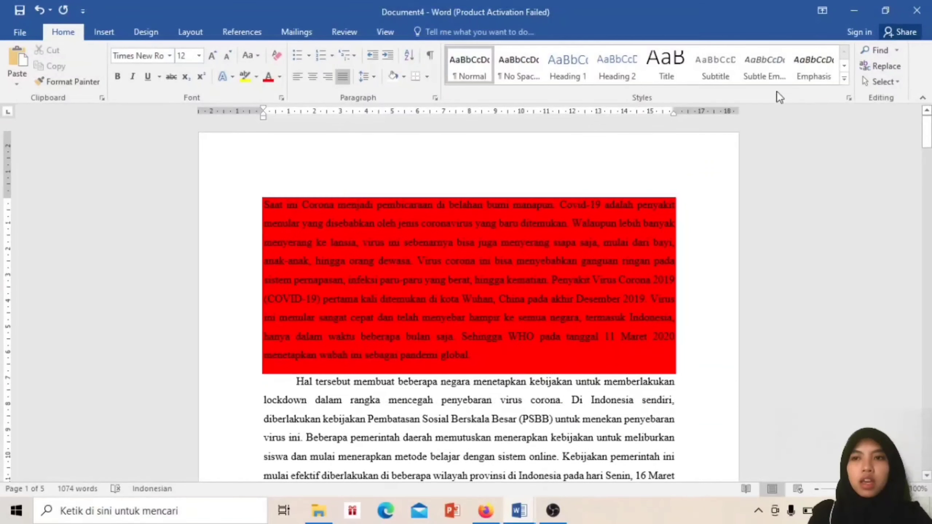
{"action": "left_click", "coordinate": [895, 51]}
{"action": "left_click", "coordinate": [870, 67]}
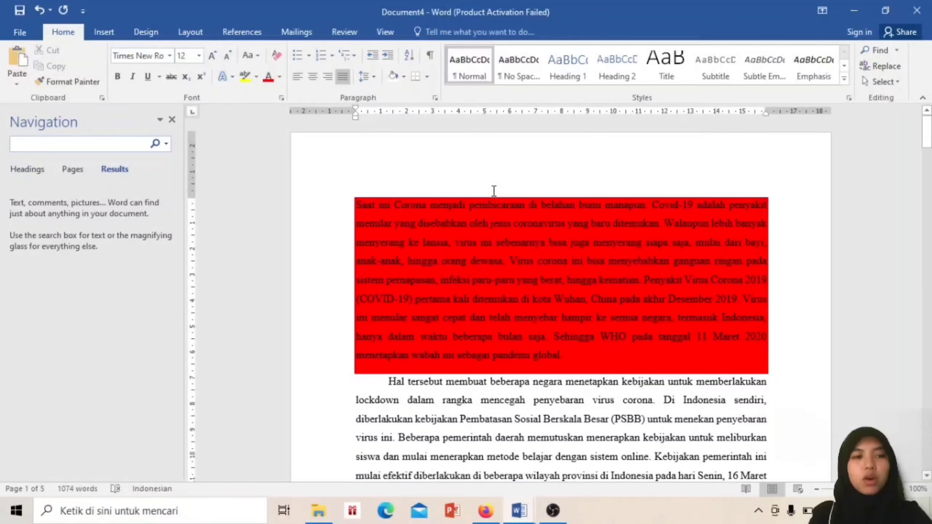
{"action": "type", "text": "c"}
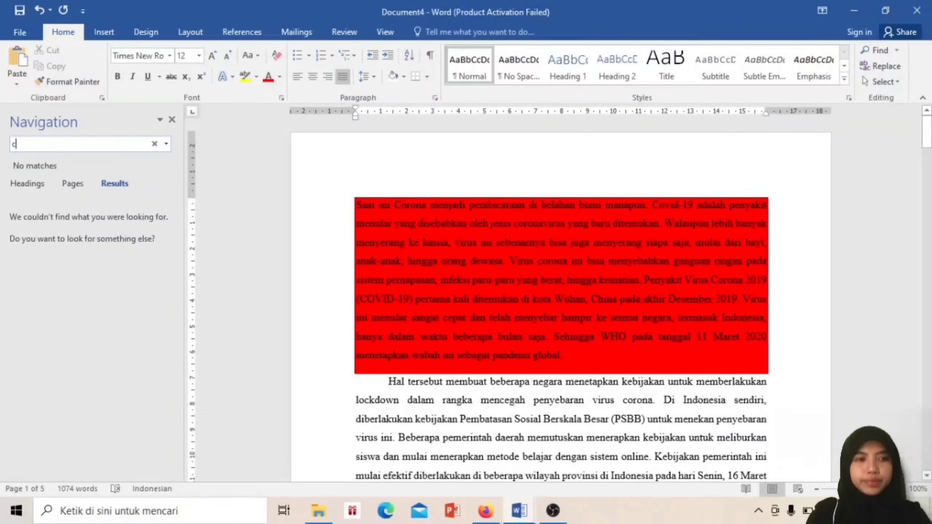
{"action": "type", "text": "orona"}
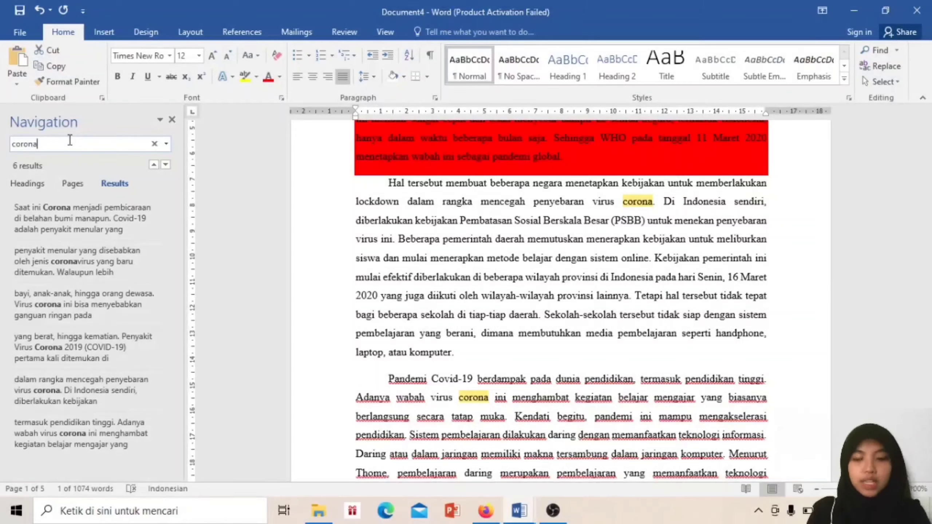
{"action": "key", "text": "Return"}
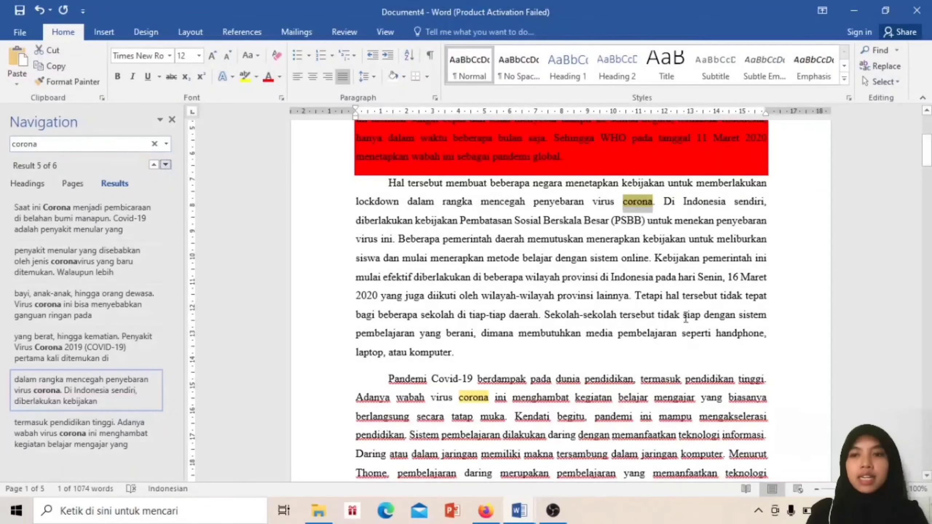
{"action": "scroll", "coordinate": [561, 294], "scroll_direction": "down", "scroll_amount": 8}
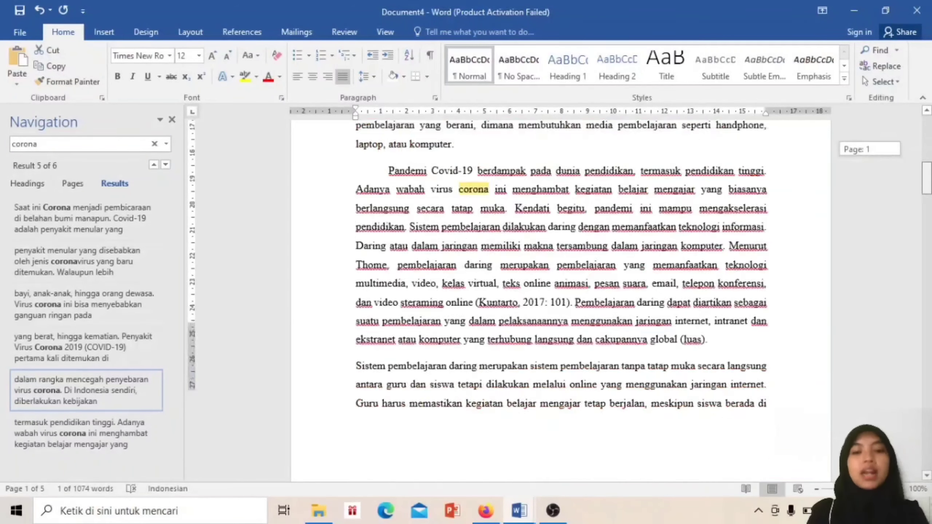
{"action": "scroll", "coordinate": [560, 294], "scroll_direction": "up", "scroll_amount": 6}
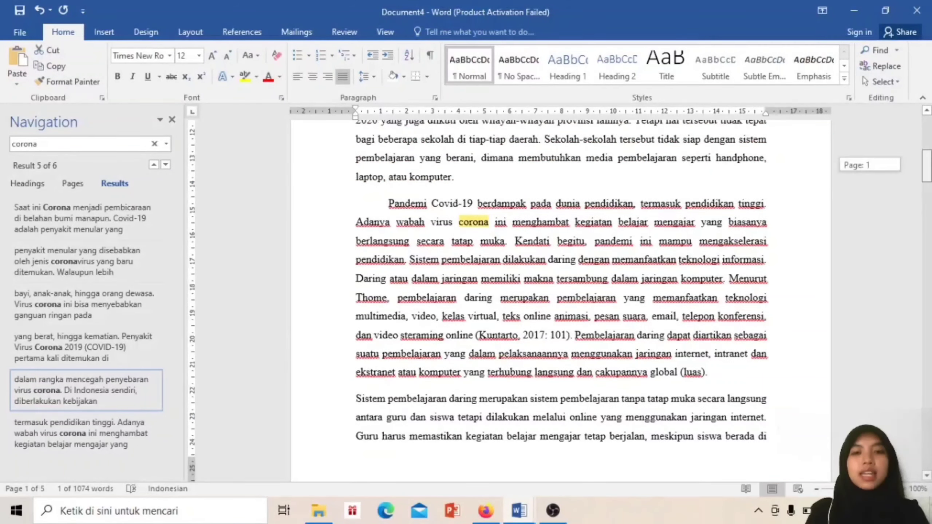
{"action": "mouse_move", "coordinate": [927, 151]}
{"action": "left_mouse_down"}
{"action": "mouse_move", "coordinate": [927, 142]}
{"action": "mouse_move", "coordinate": [929, 227]}
{"action": "mouse_move", "coordinate": [929, 148]}
{"action": "left_mouse_up"}
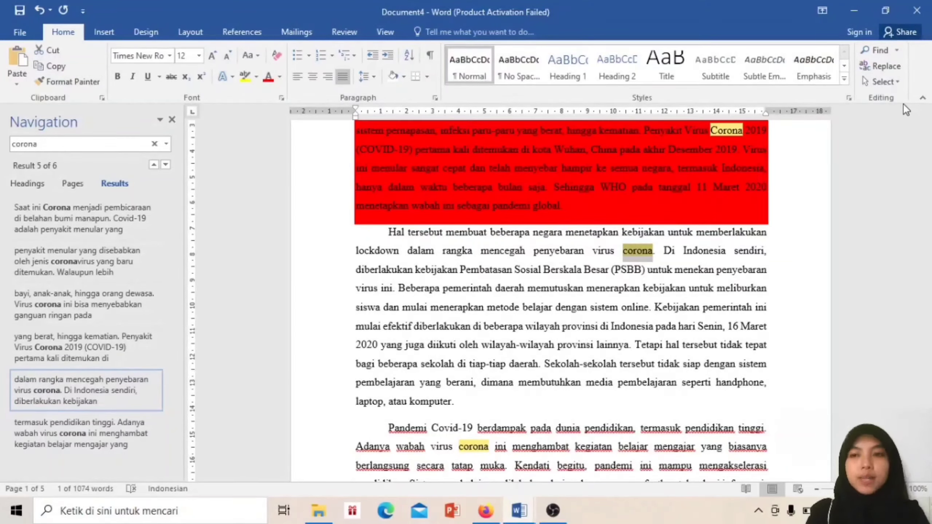
{"action": "left_click", "coordinate": [897, 67]}
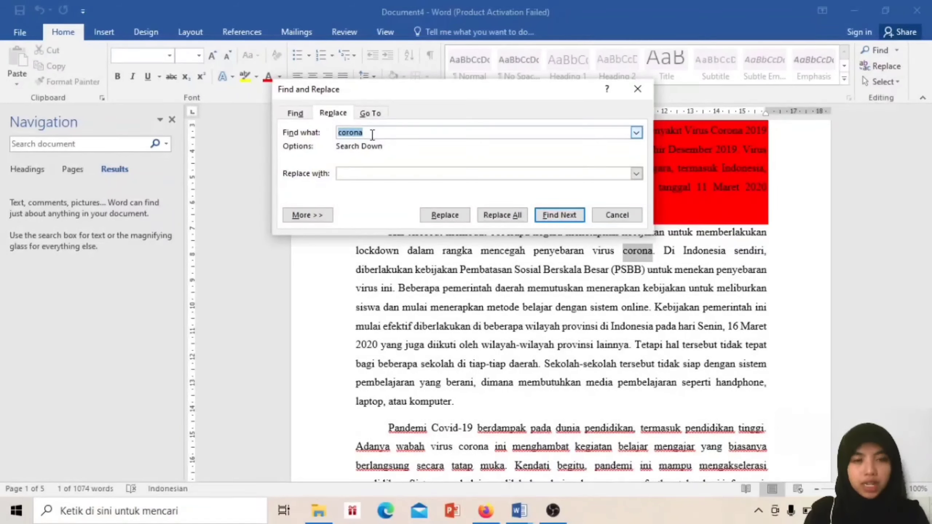
Replace all six occurrences of corona with covid and close the Replace dialog
{"action": "left_click", "coordinate": [353, 173]}
{"action": "type", "text": "covid"}
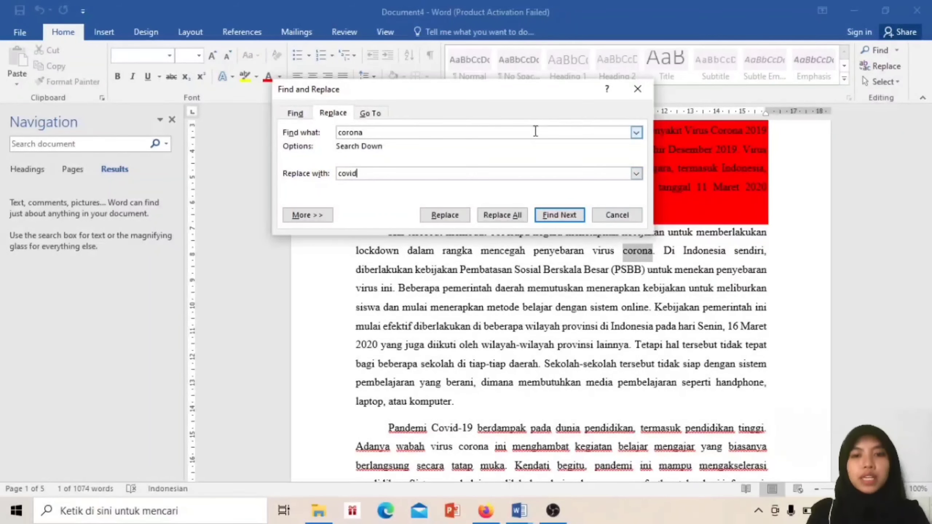
{"action": "left_click", "coordinate": [499, 217]}
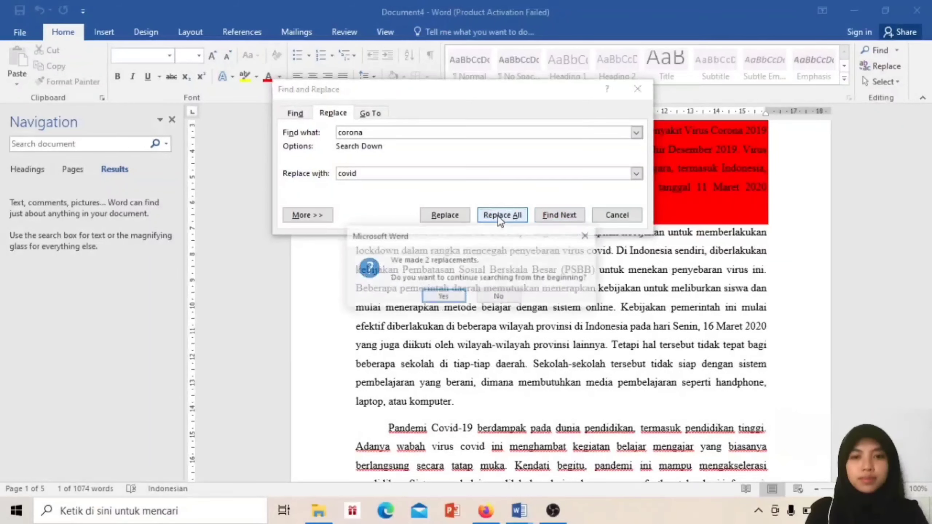
{"action": "left_click", "coordinate": [444, 298]}
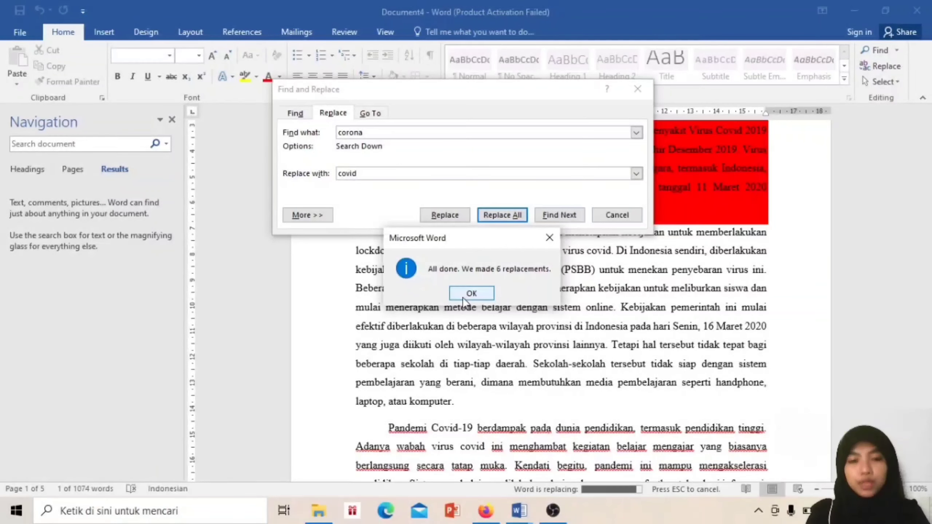
{"action": "left_click", "coordinate": [471, 293]}
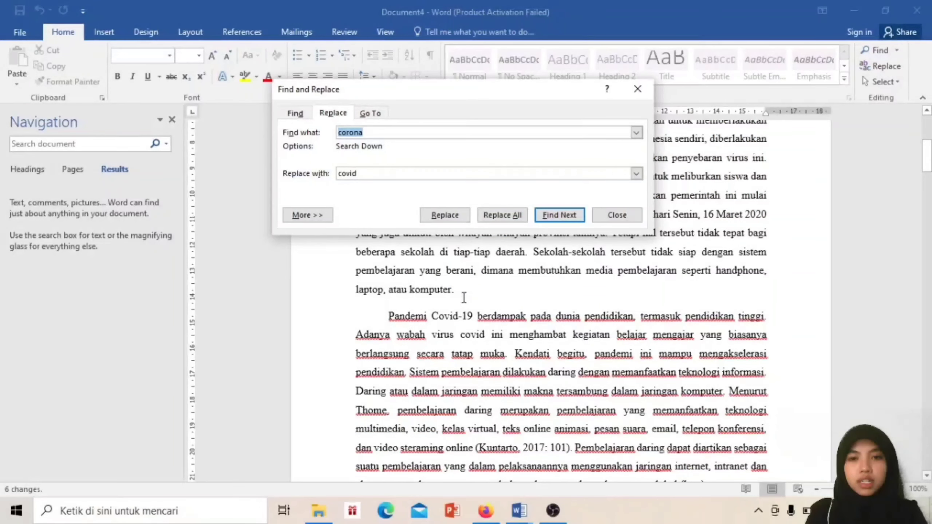
{"action": "left_click", "coordinate": [607, 217]}
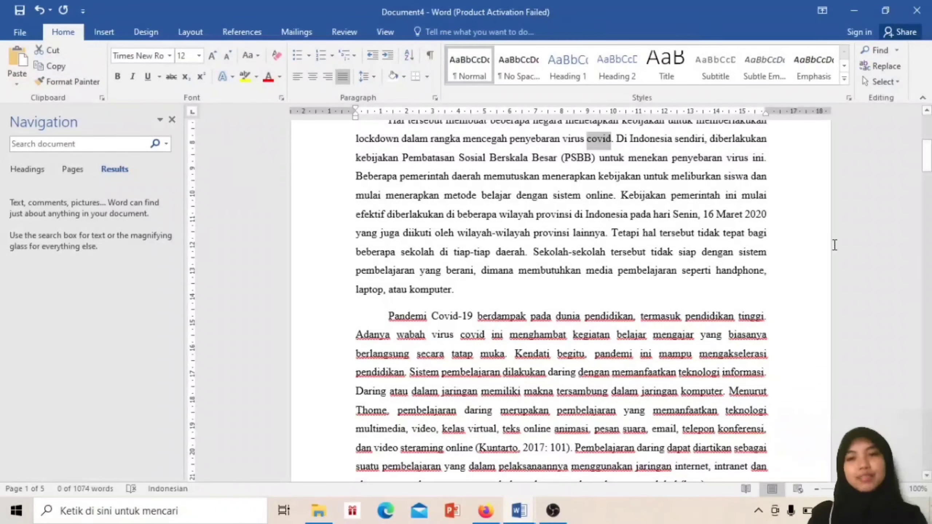
Select the whole document and set shading to No Color, clearing the opening paragraph's red
{"action": "mouse_move", "coordinate": [927, 156]}
{"action": "left_mouse_down"}
{"action": "mouse_move", "coordinate": [927, 127]}
{"action": "mouse_move", "coordinate": [927, 220]}
{"action": "mouse_move", "coordinate": [927, 127]}
{"action": "left_mouse_up"}
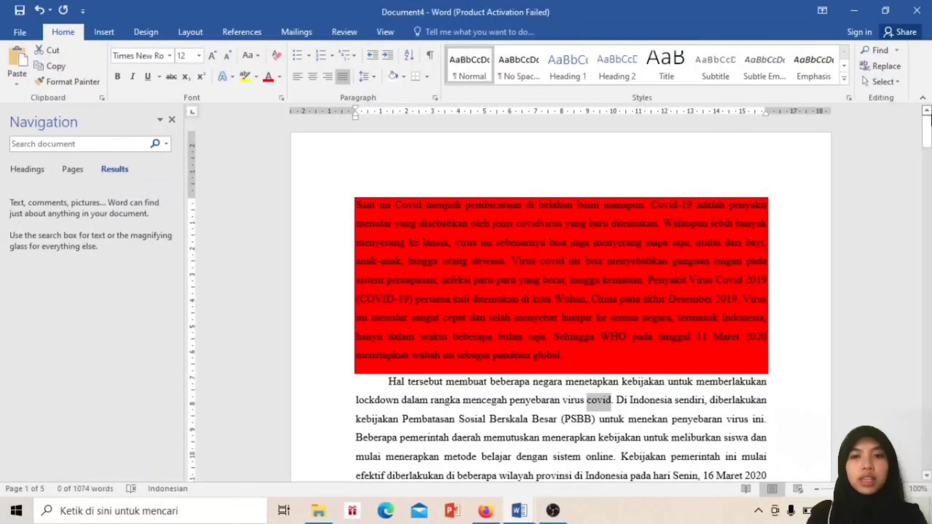
{"action": "left_click", "coordinate": [435, 204]}
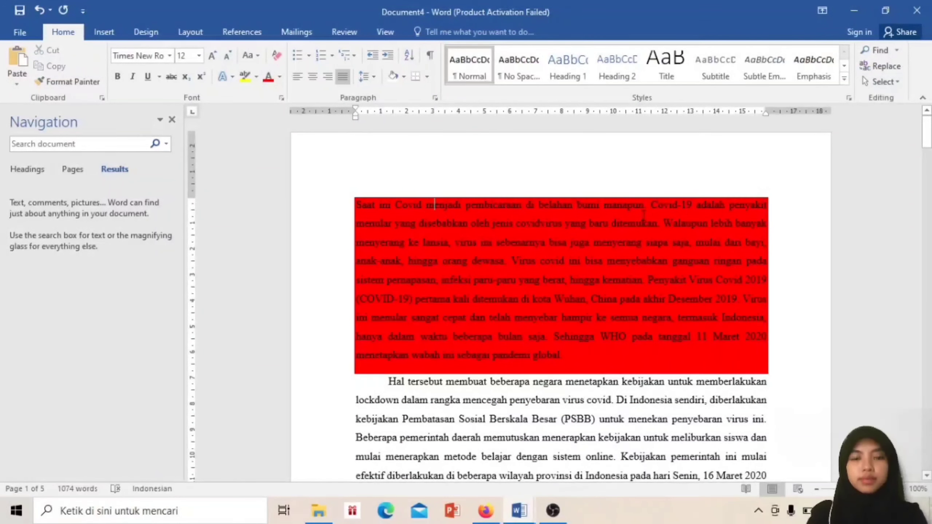
{"action": "key", "text": "ctrl+a"}
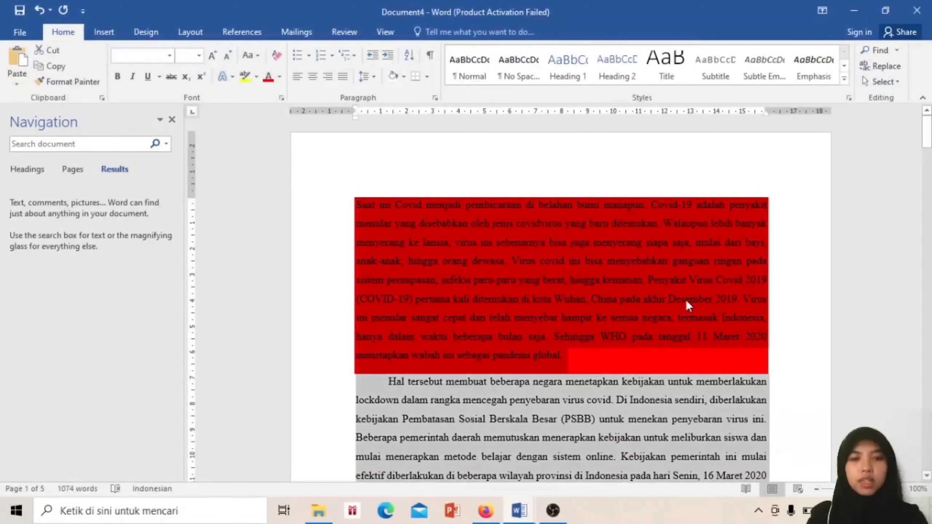
{"action": "left_click", "coordinate": [394, 77]}
{"action": "left_click", "coordinate": [507, 216]}
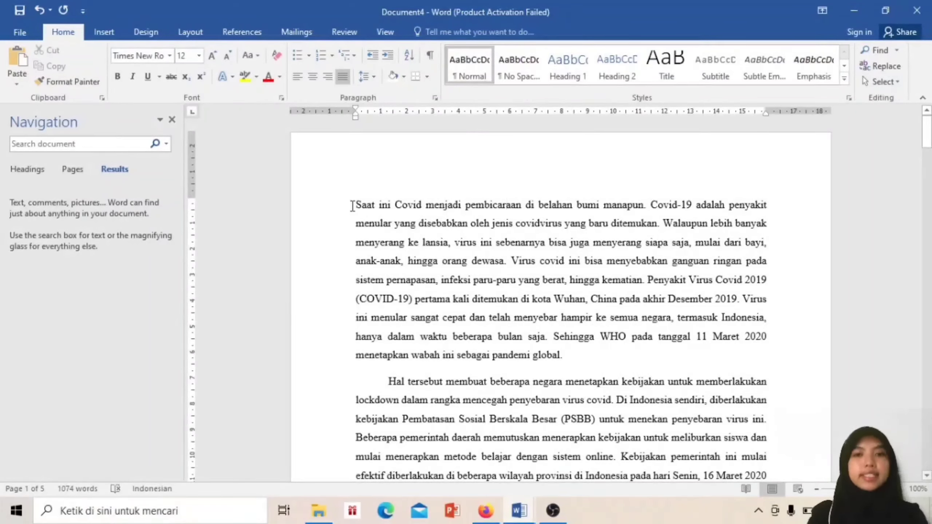
{"action": "left_click_drag", "start_coordinate": [353, 206], "coordinate": [797, 187]}
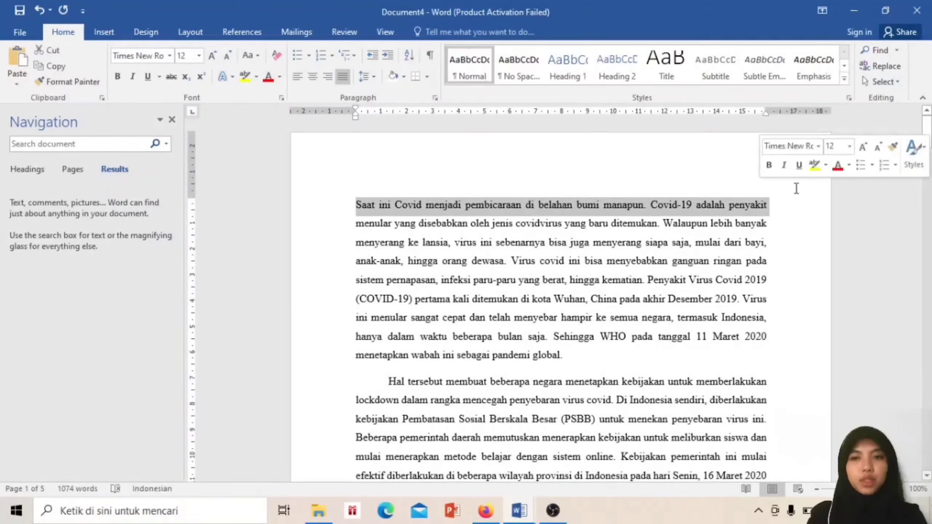
Style the opening line as Heading 2, then switch to the other open Word document
{"action": "left_click", "coordinate": [575, 78]}
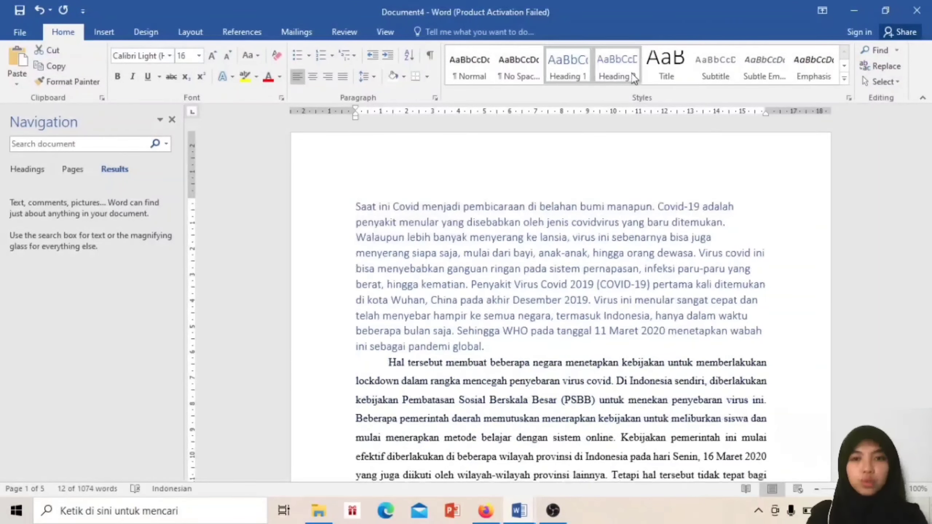
{"action": "left_click", "coordinate": [633, 77]}
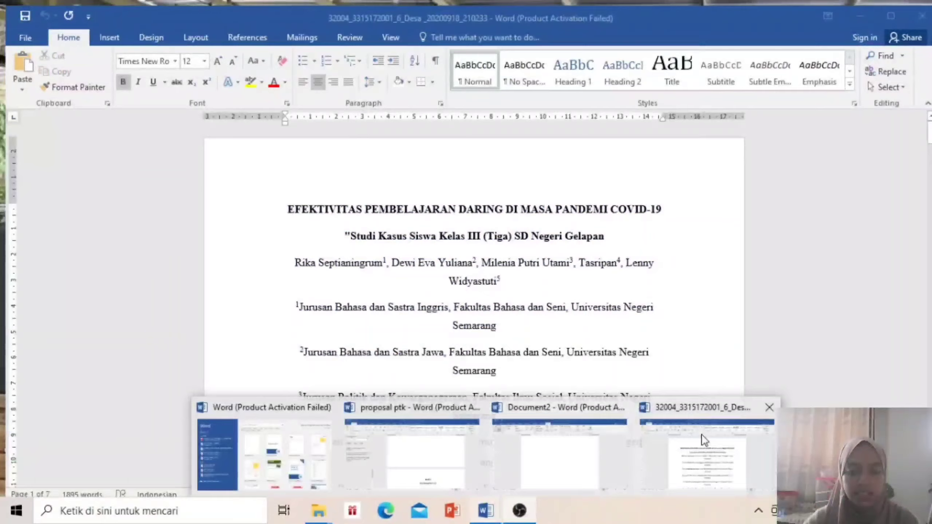
{"action": "left_click", "coordinate": [702, 436]}
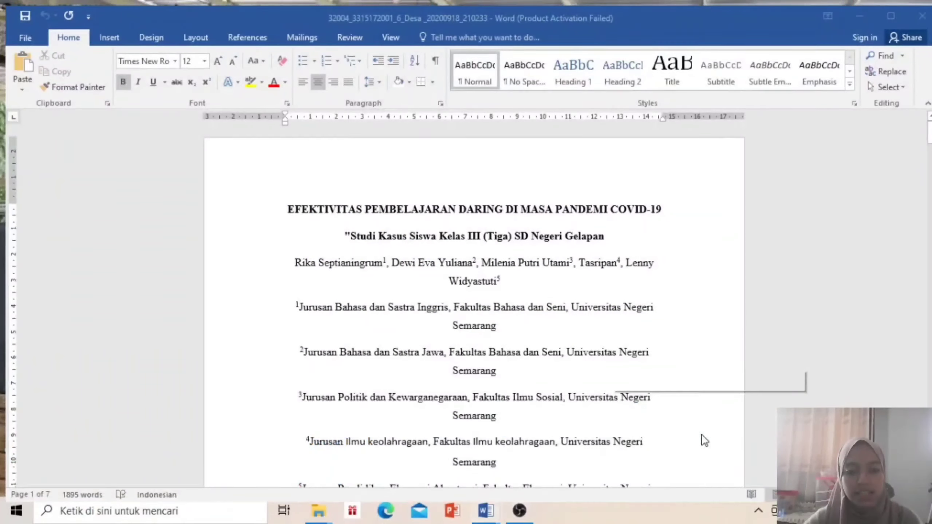
Bring the online-learning article to the front with the Insert ribbon showing
{"action": "key", "text": "alt+Tab"}
{"action": "left_click", "coordinate": [473, 511]}
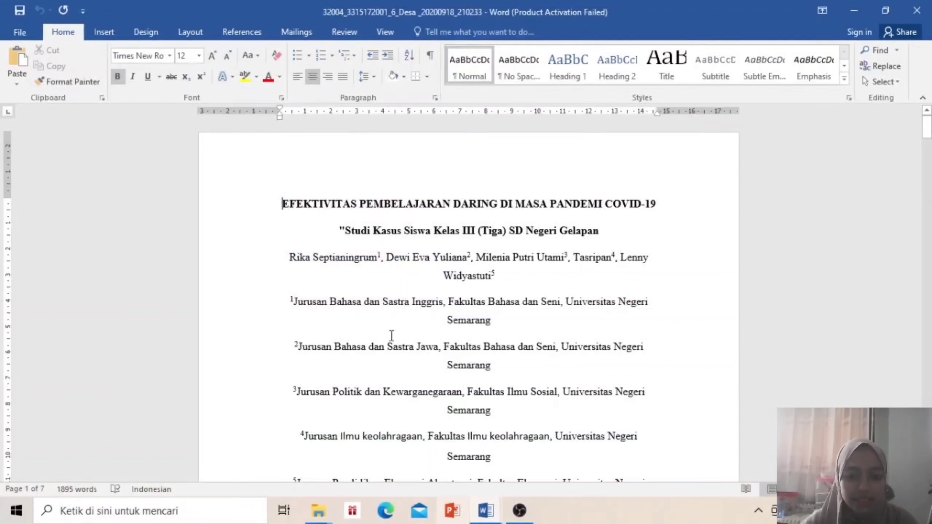
{"action": "left_click", "coordinate": [118, 30]}
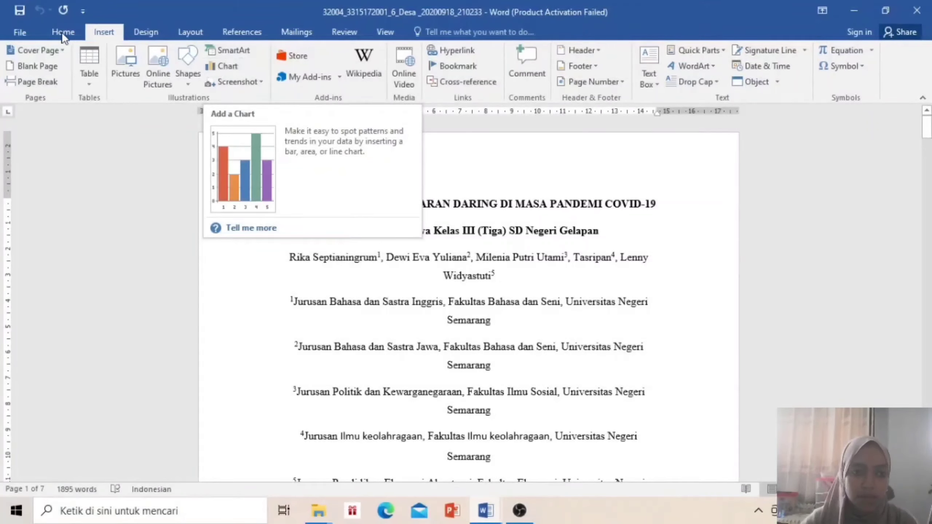
Insert a default Clustered Column chart above the article title and close its data sheet
{"action": "left_click", "coordinate": [224, 65]}
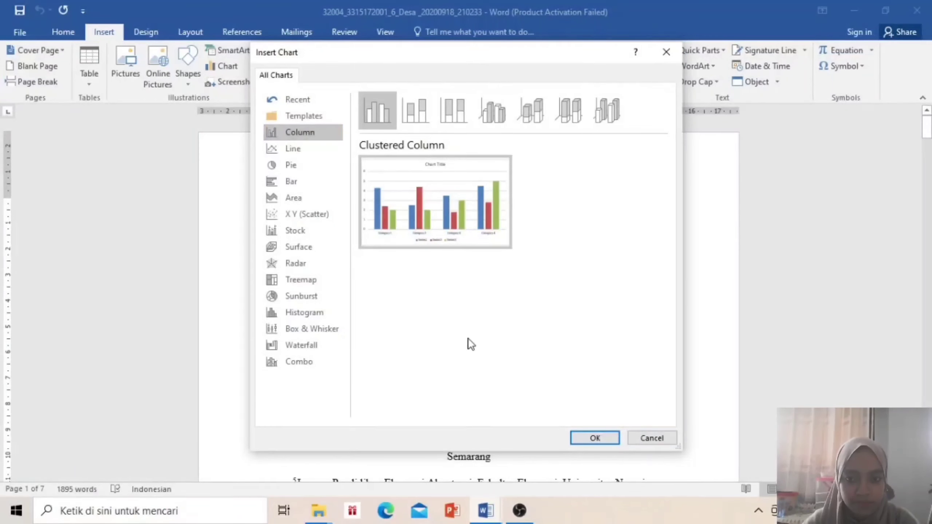
{"action": "left_click", "coordinate": [594, 438]}
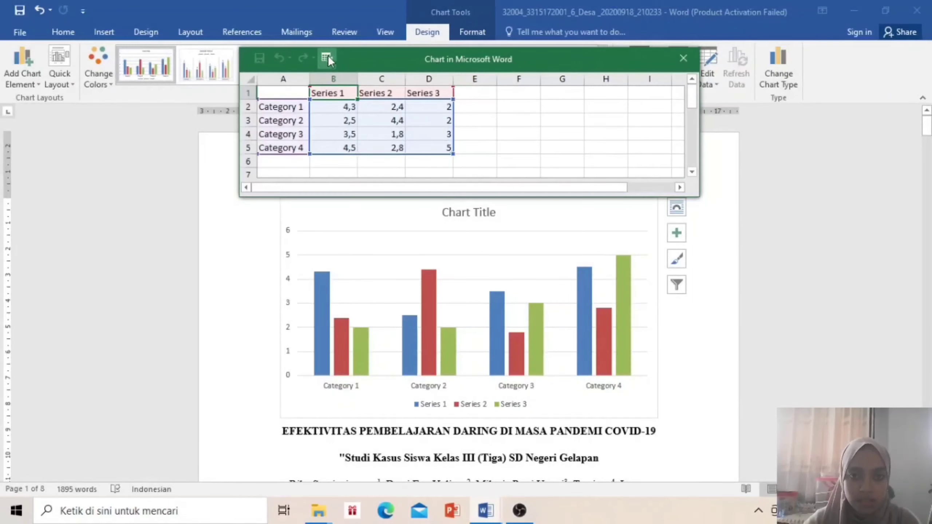
{"action": "left_click", "coordinate": [688, 61]}
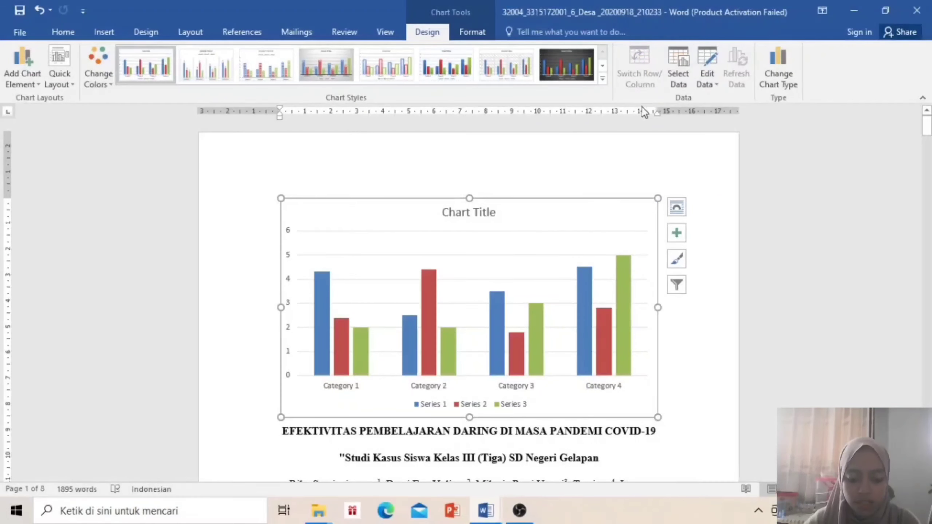
Insert a Picture Caption List SmartArt from the List layouts above the chart
{"action": "left_click", "coordinate": [104, 35]}
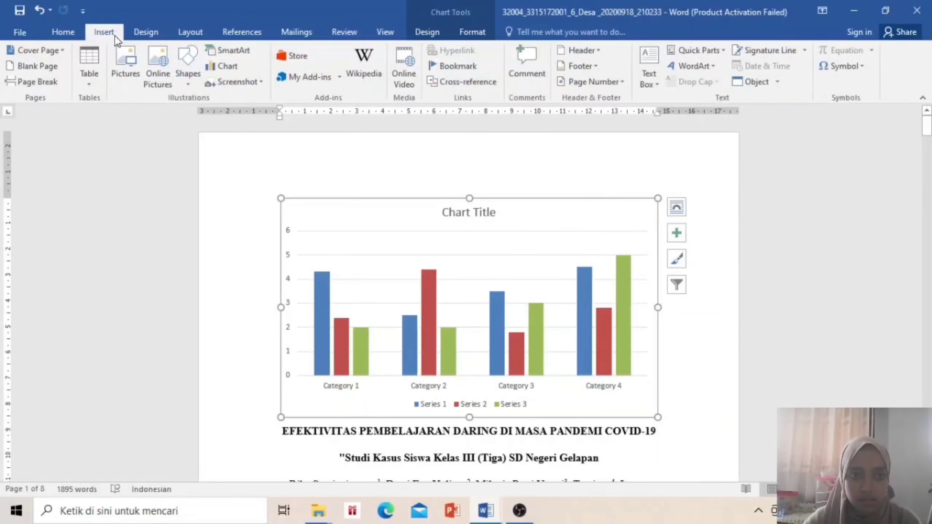
{"action": "left_click", "coordinate": [229, 51]}
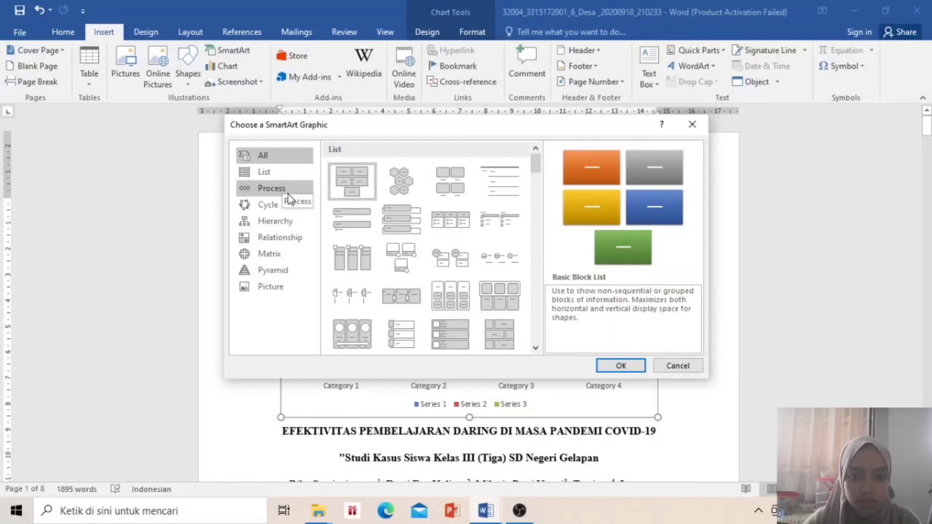
{"action": "left_click", "coordinate": [273, 171]}
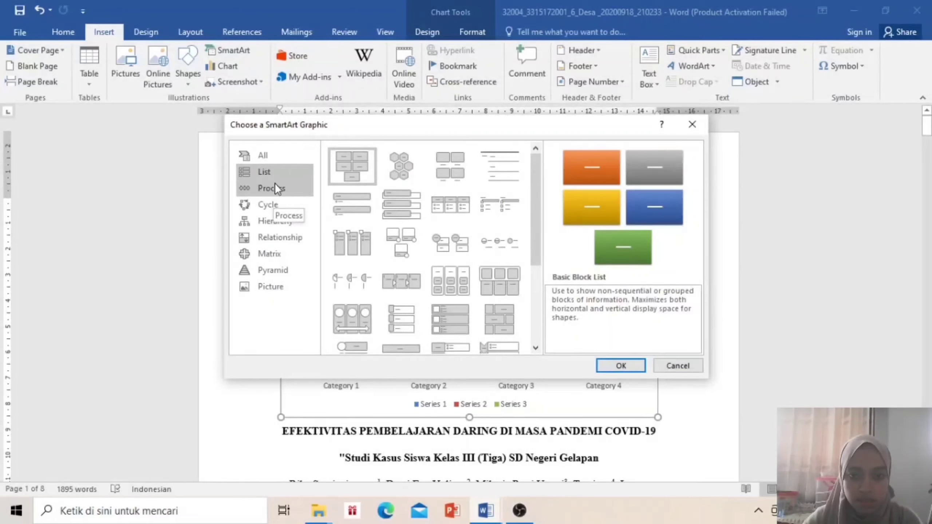
{"action": "left_click", "coordinate": [467, 164]}
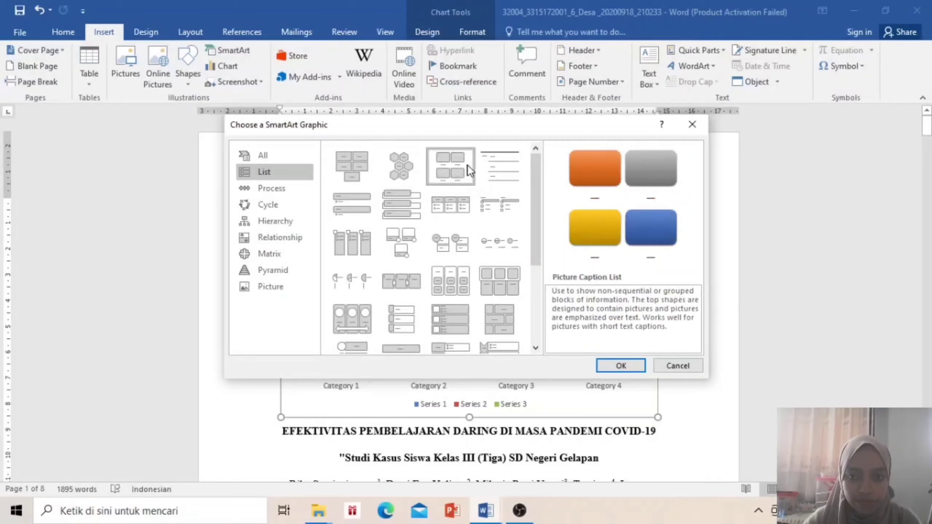
{"action": "left_click", "coordinate": [626, 370]}
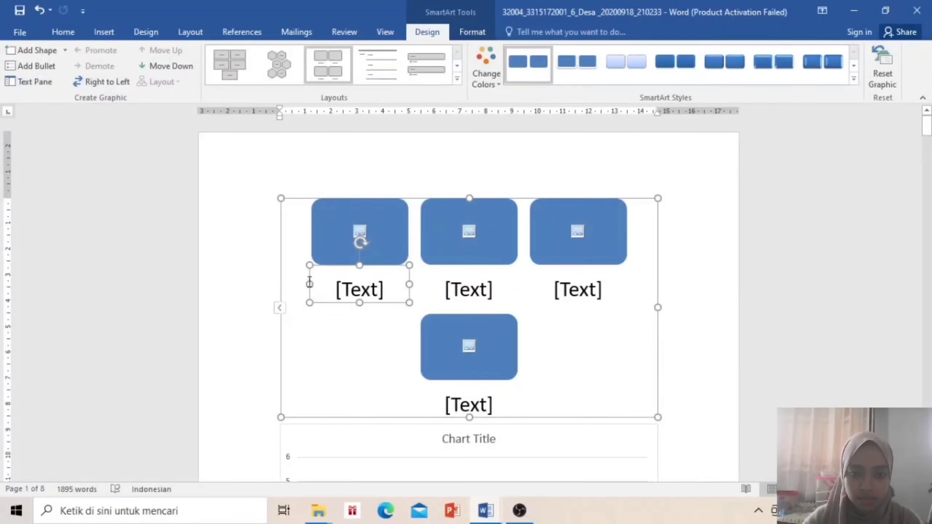
Type PGSD into the first SmartArt caption and deselect the graphic
{"action": "left_click", "coordinate": [311, 282]}
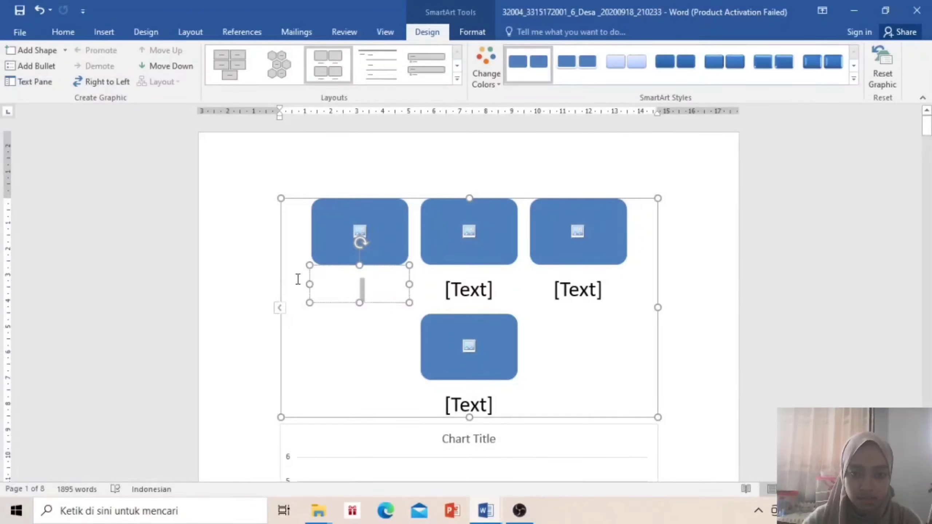
{"action": "left_click", "coordinate": [373, 296]}
{"action": "left_click", "coordinate": [361, 290]}
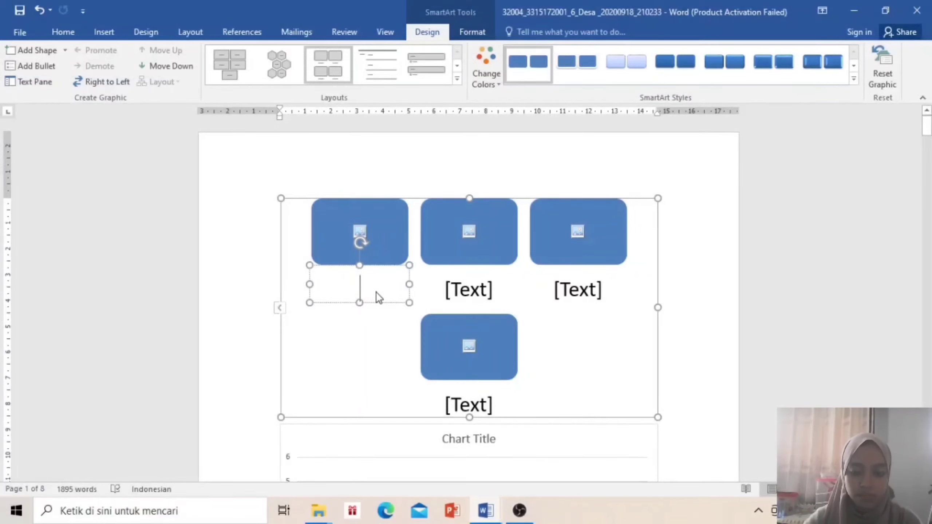
{"action": "type", "text": "PGSD"}
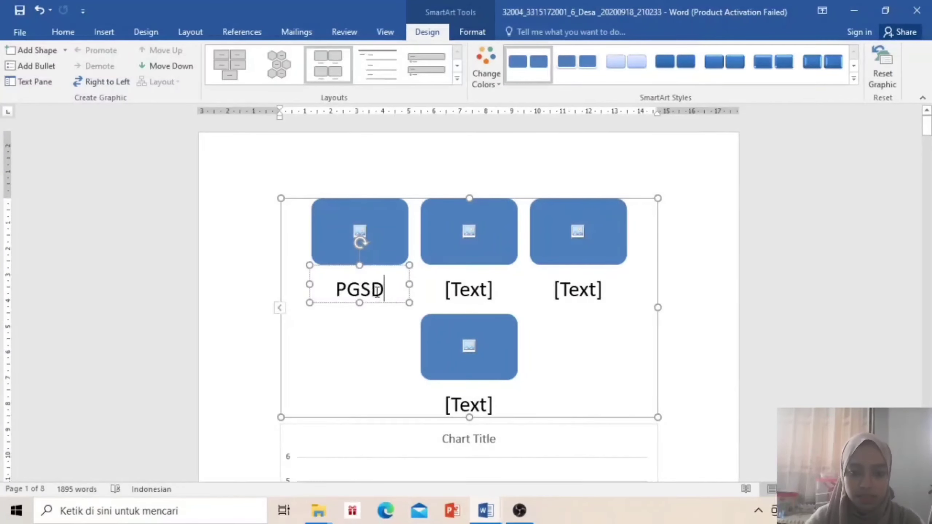
{"action": "key", "text": "Return"}
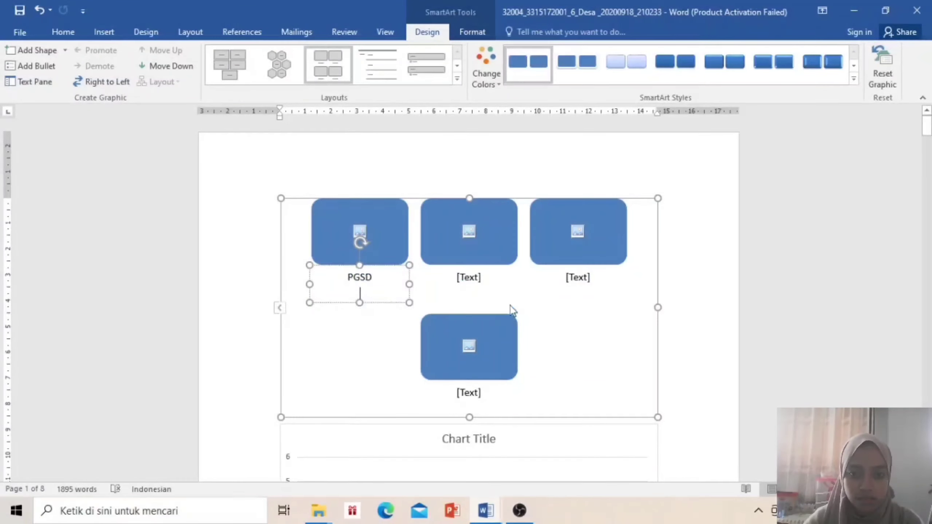
{"action": "left_click", "coordinate": [523, 306]}
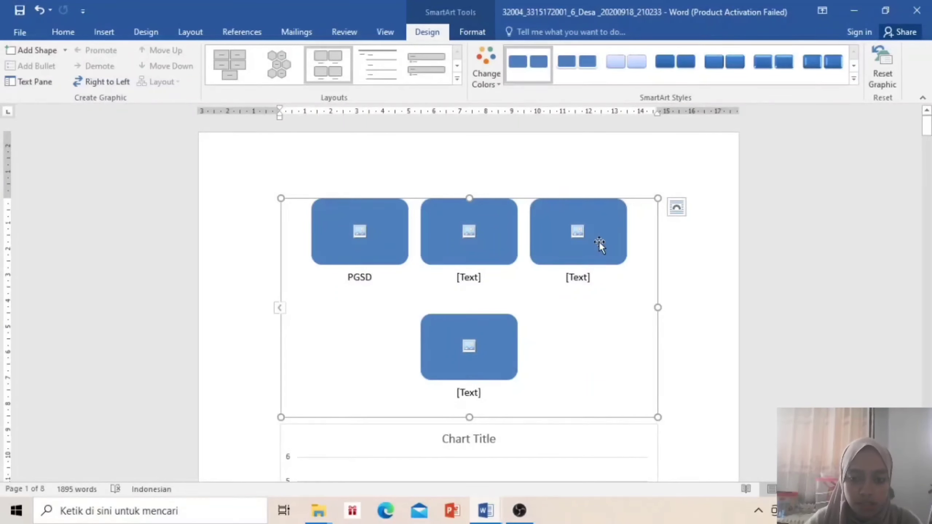
{"action": "left_click", "coordinate": [698, 402]}
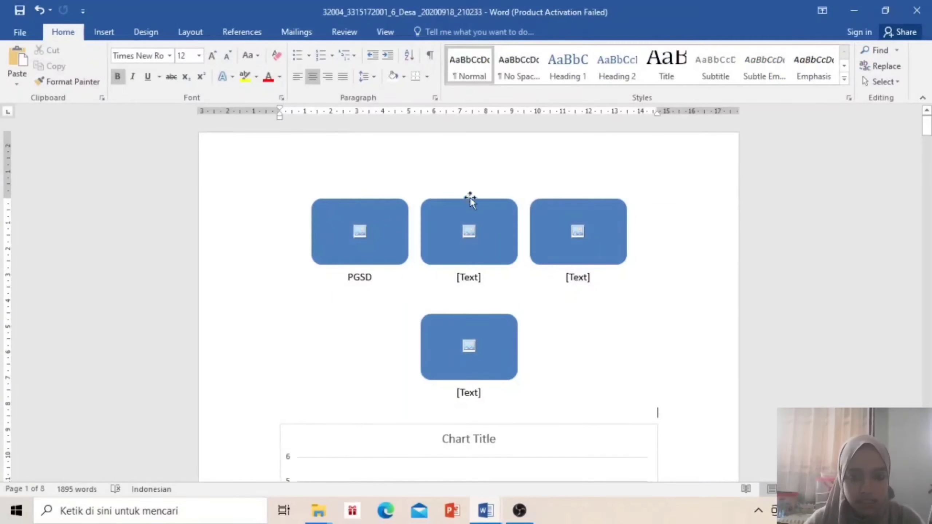
{"action": "left_click", "coordinate": [104, 33]}
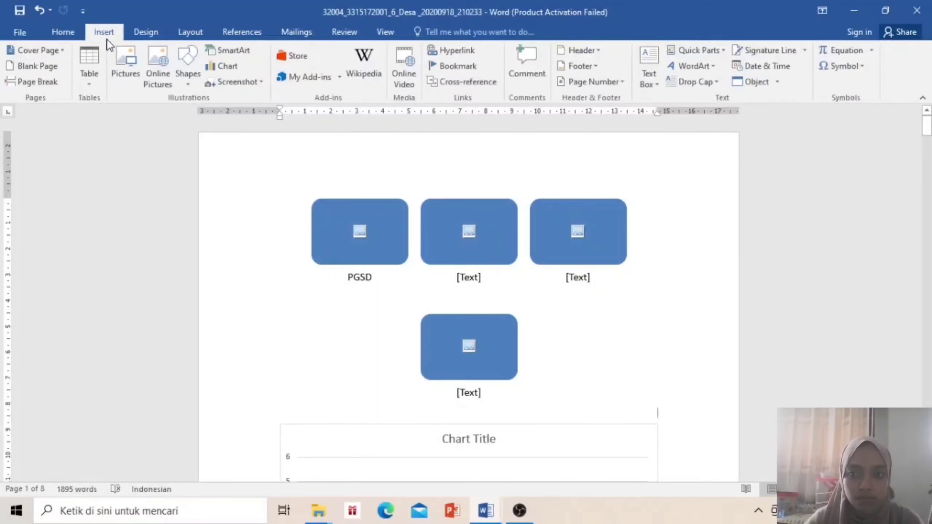
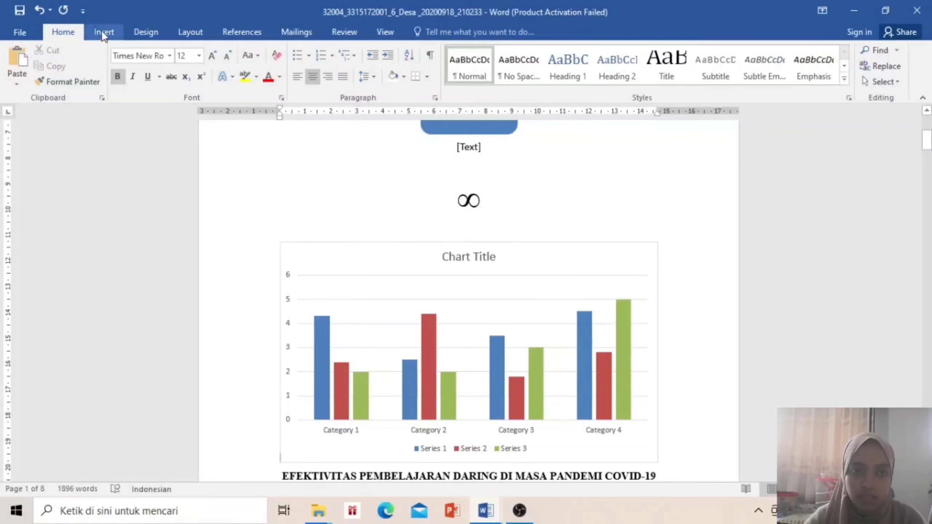
Insert a new equation holding an empty stacked fraction below the ∞ symbol
{"action": "left_click", "coordinate": [104, 34]}
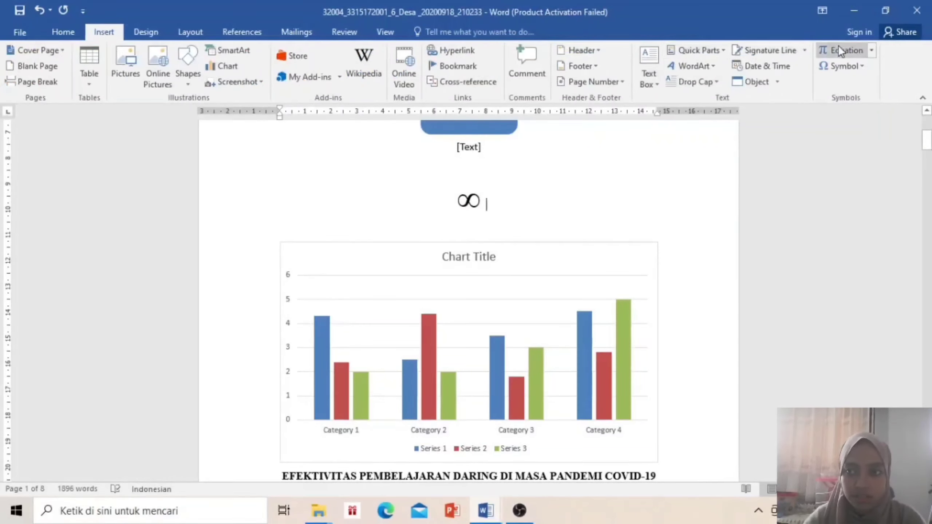
{"action": "left_click", "coordinate": [845, 53]}
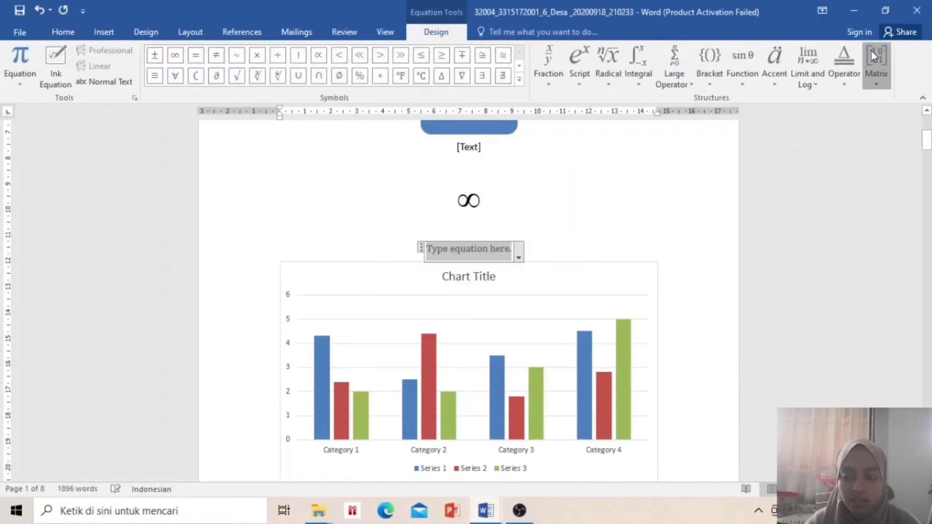
{"action": "left_click", "coordinate": [871, 50]}
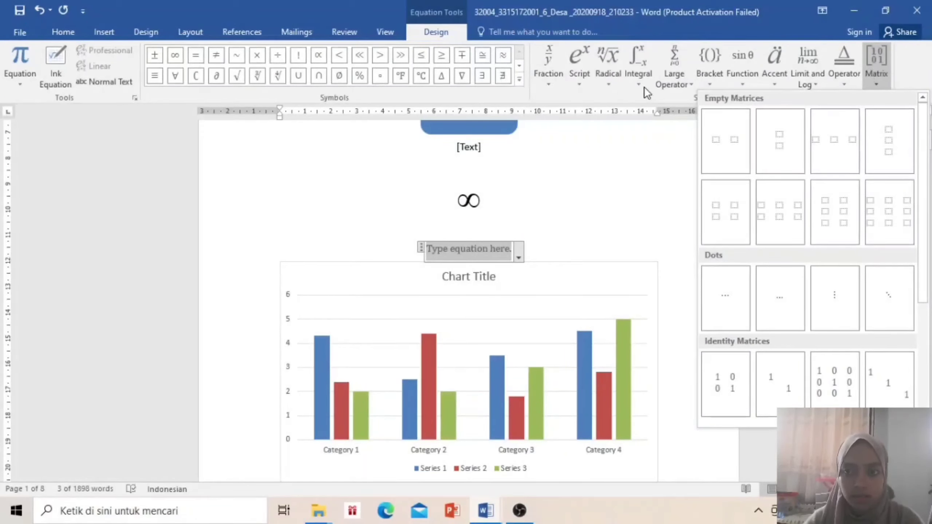
{"action": "left_click", "coordinate": [549, 82]}
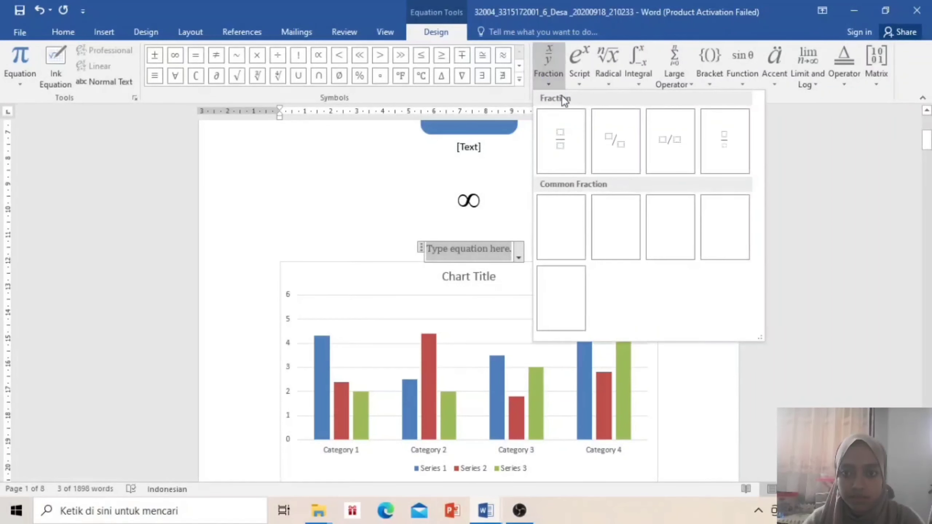
{"action": "left_click", "coordinate": [564, 148]}
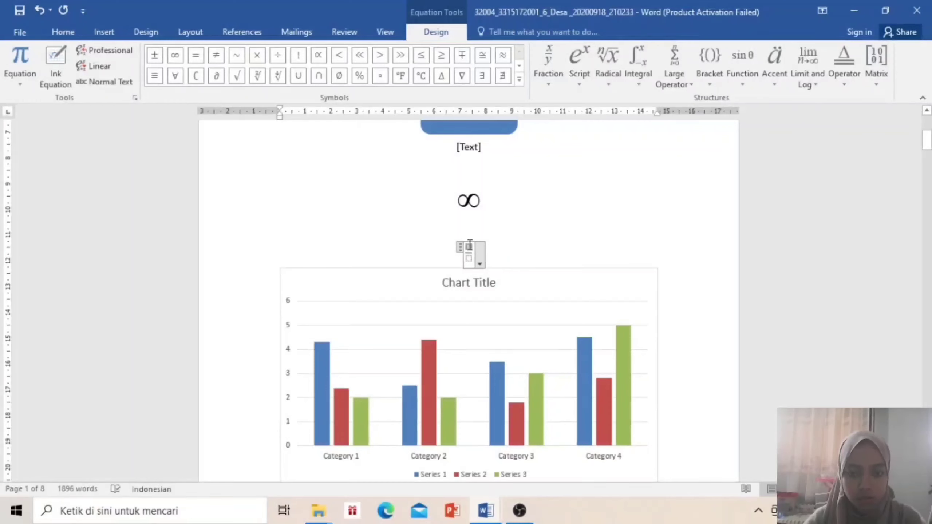
Fill the fraction with 2 over 3 and start a new line after the equation
{"action": "type", "text": "2"}
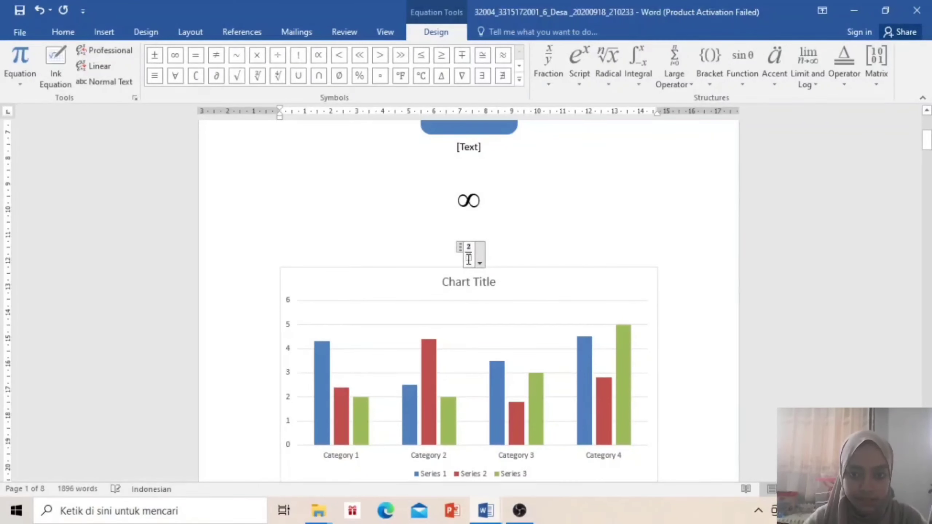
{"action": "left_click", "coordinate": [469, 260]}
{"action": "type", "text": "3"}
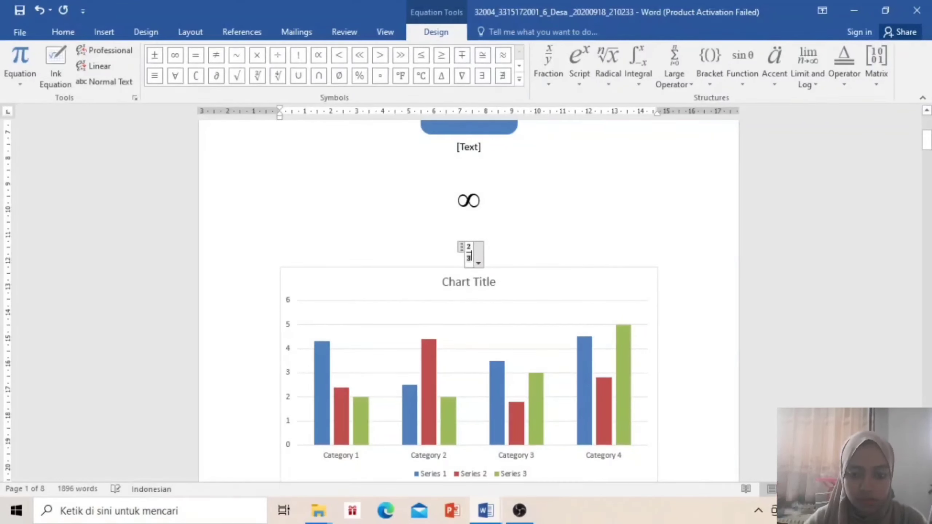
{"action": "key", "text": "alt+q"}
{"action": "left_click_drag", "start_coordinate": [494, 250], "coordinate": [471, 252]}
{"action": "left_click", "coordinate": [485, 253]}
{"action": "left_click", "coordinate": [481, 251]}
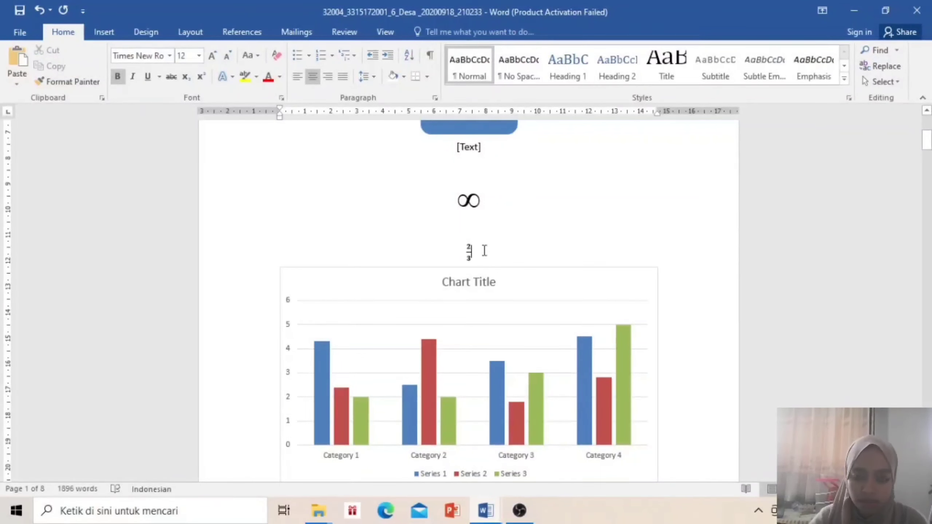
{"action": "key", "text": "Return"}
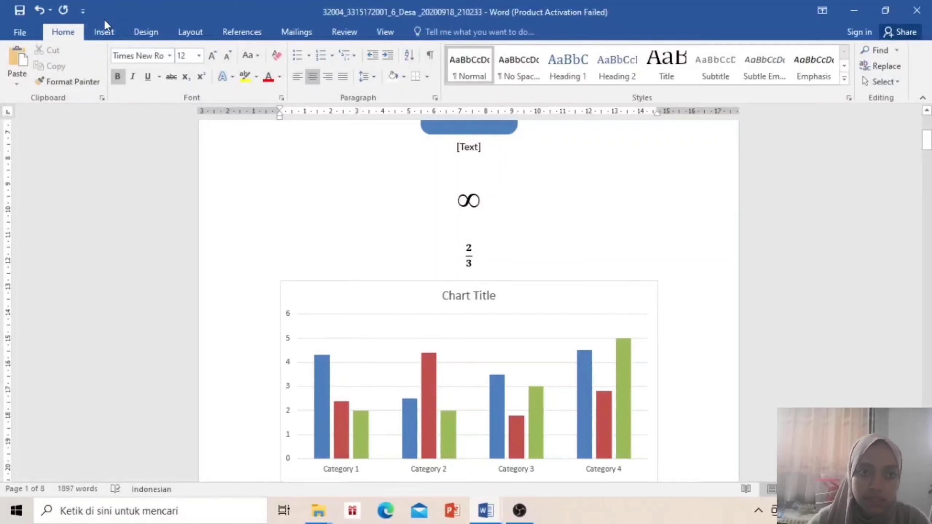
Insert Fill - Black, Hard Shadow WordArt reading 'PGSD' and drag it left of the ∞ symbol
{"action": "left_click", "coordinate": [104, 33]}
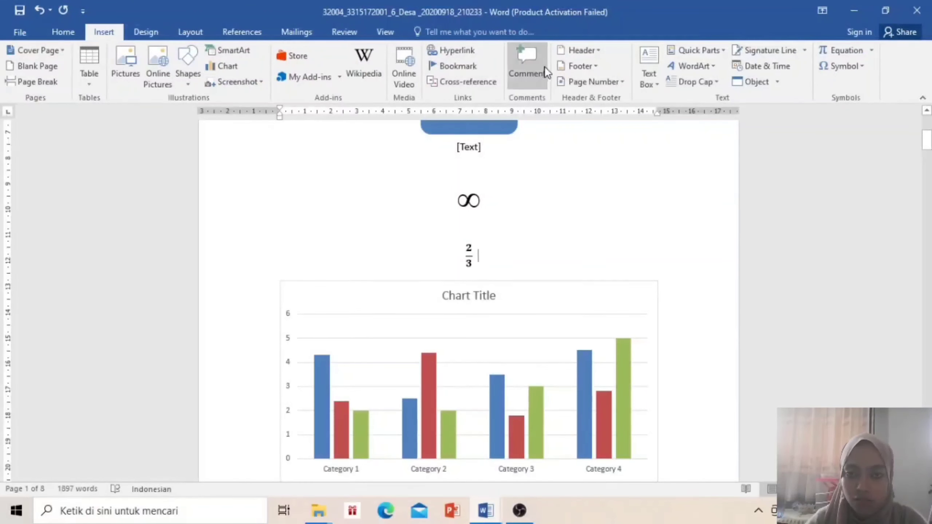
{"action": "left_click", "coordinate": [701, 66]}
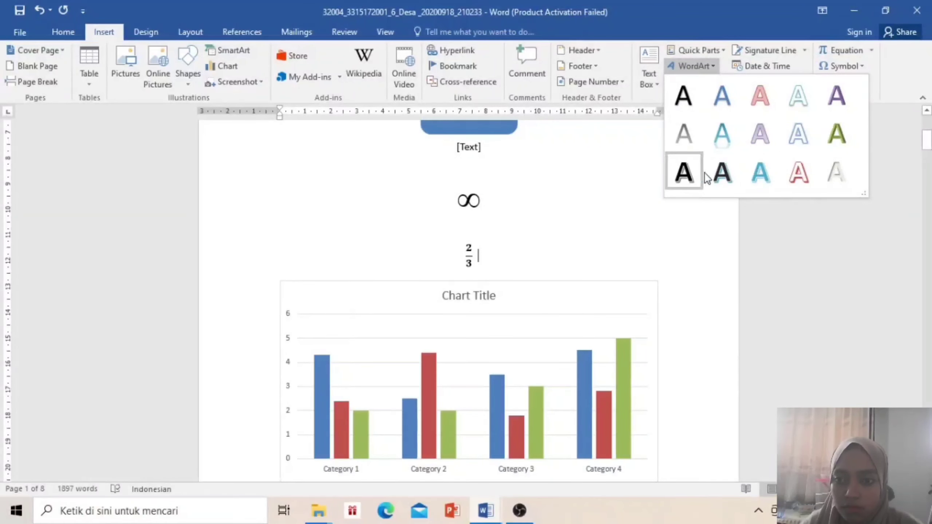
{"action": "left_click", "coordinate": [728, 176]}
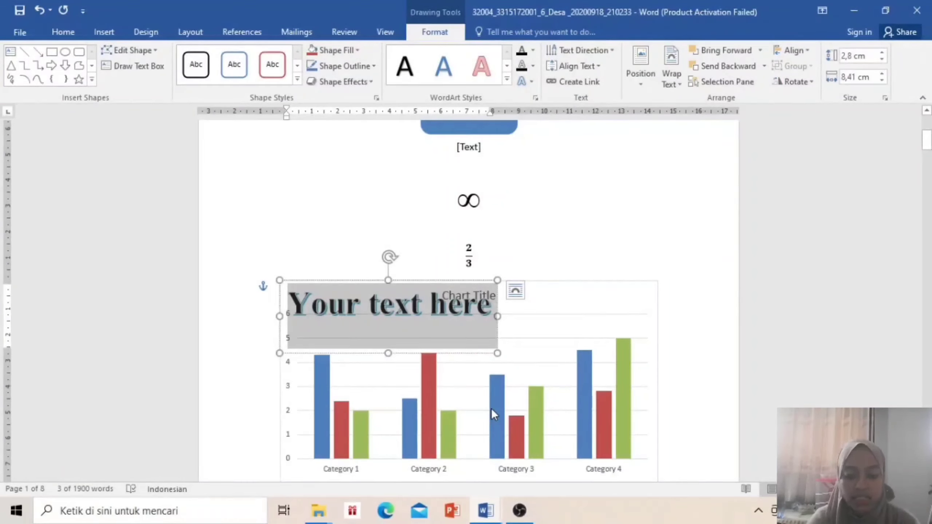
{"action": "type", "text": "PGS"}
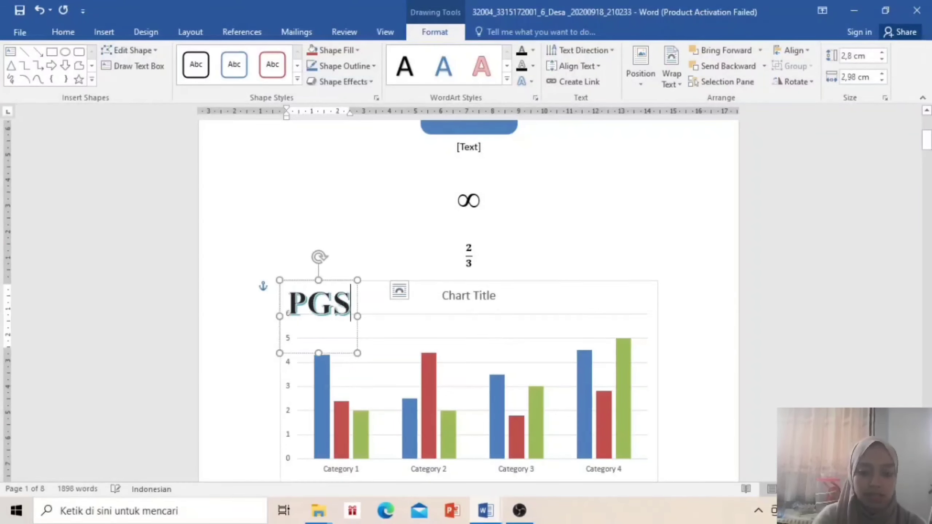
{"action": "type", "text": "D"}
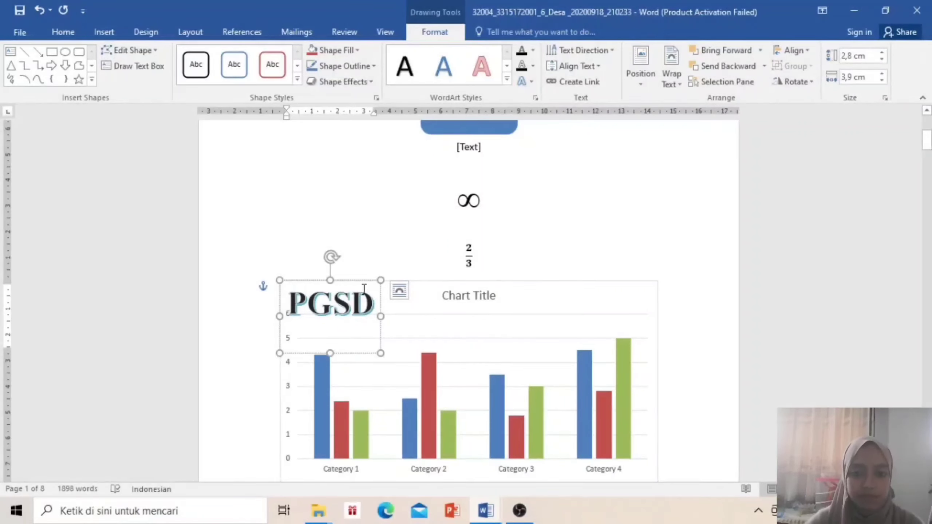
{"action": "left_click_drag", "start_coordinate": [362, 280], "coordinate": [363, 187]}
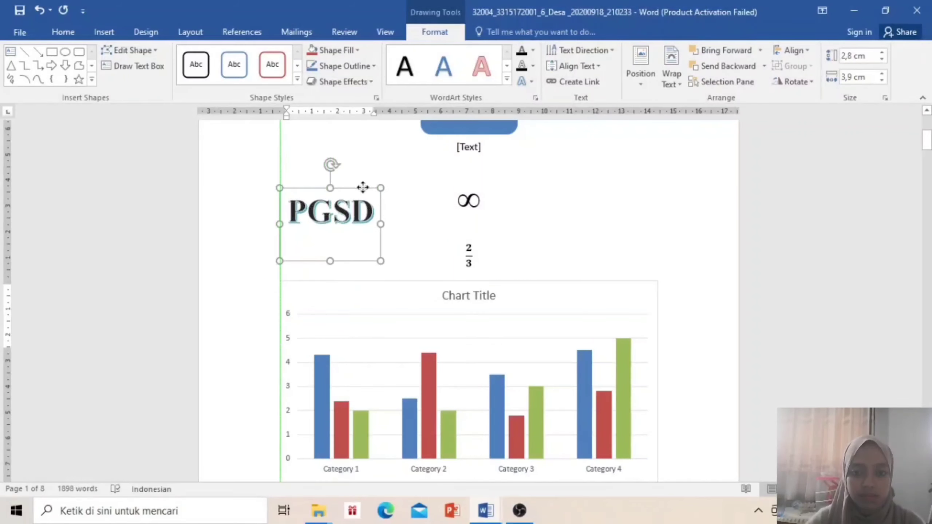
{"action": "left_click", "coordinate": [414, 225]}
{"action": "left_click", "coordinate": [518, 240]}
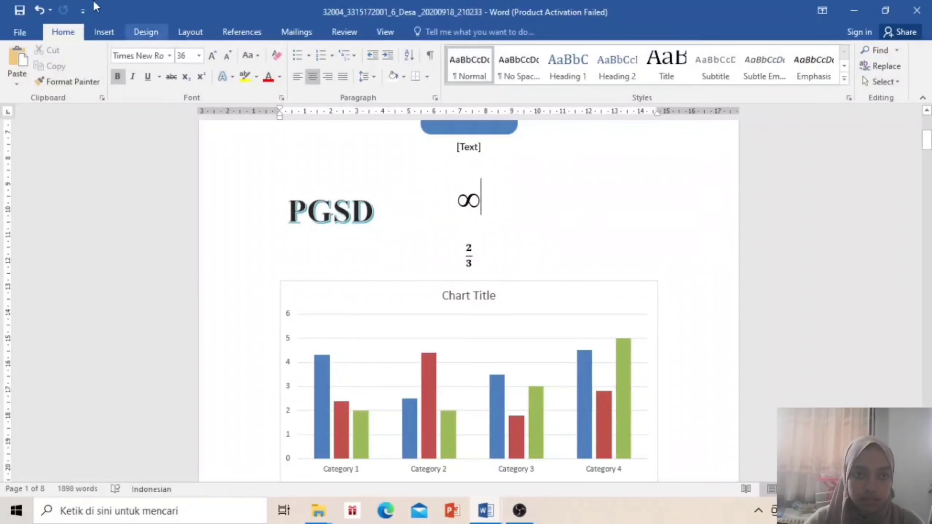
Insert a default Pie chart with the sample 'Sales' data and close its data sheet
{"action": "left_click", "coordinate": [109, 27]}
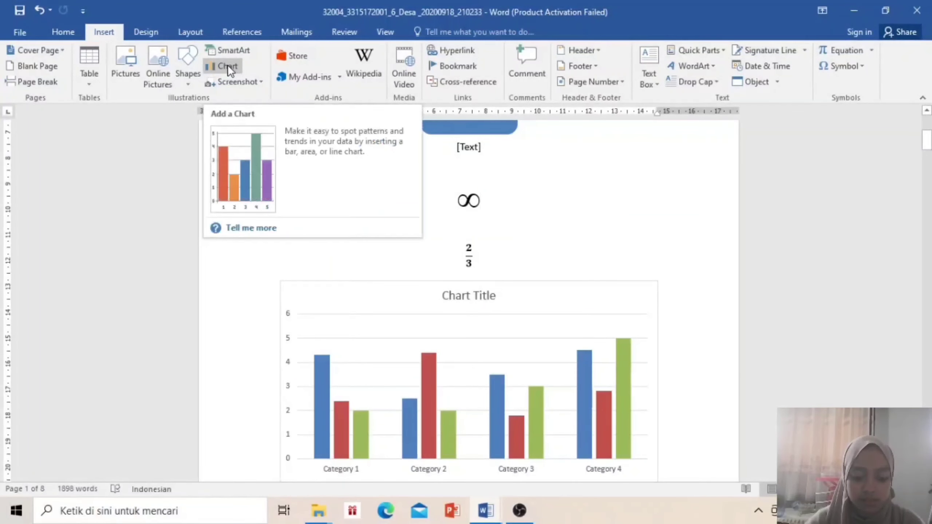
{"action": "left_click", "coordinate": [227, 66]}
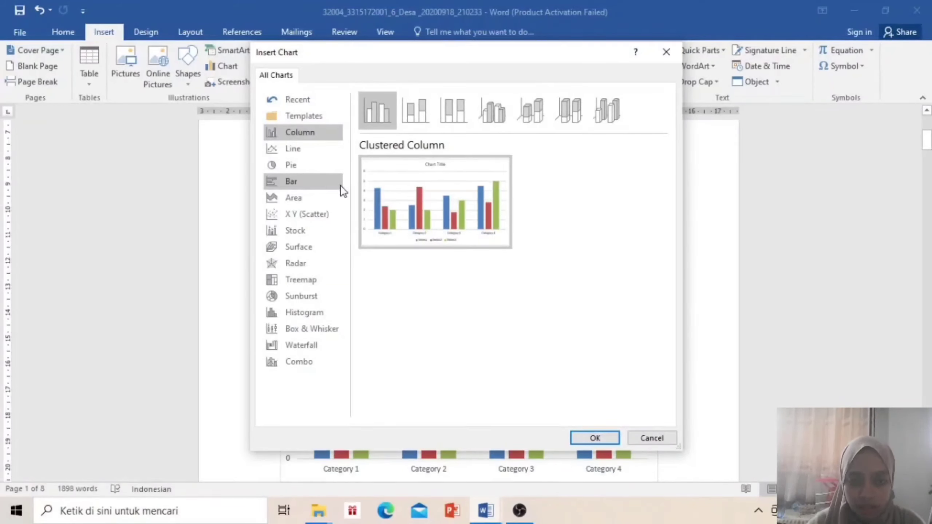
{"action": "left_click", "coordinate": [305, 166]}
{"action": "mouse_move", "coordinate": [464, 243]}
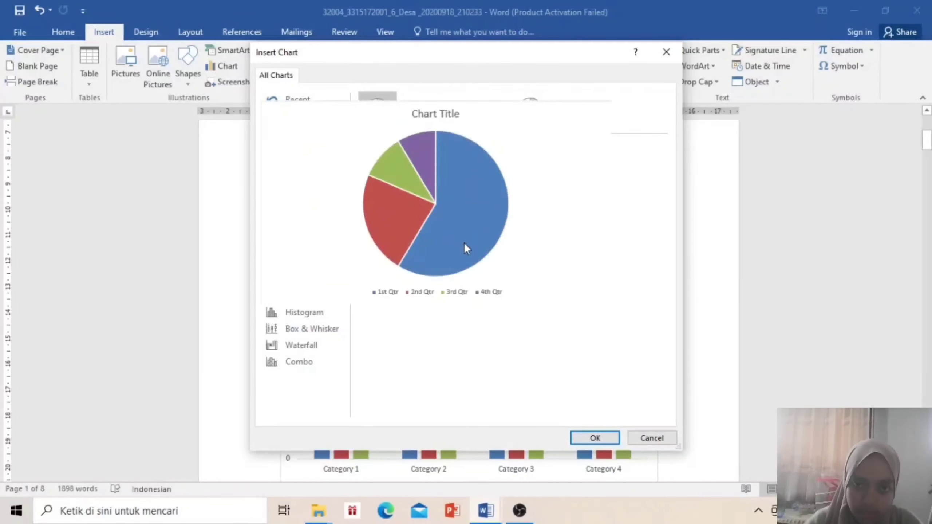
{"action": "left_click", "coordinate": [595, 438]}
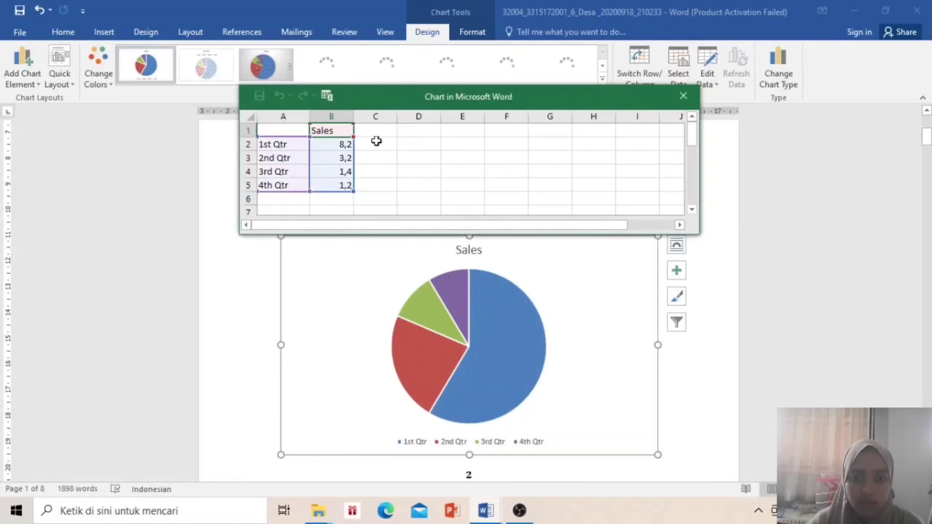
{"action": "left_click", "coordinate": [685, 97]}
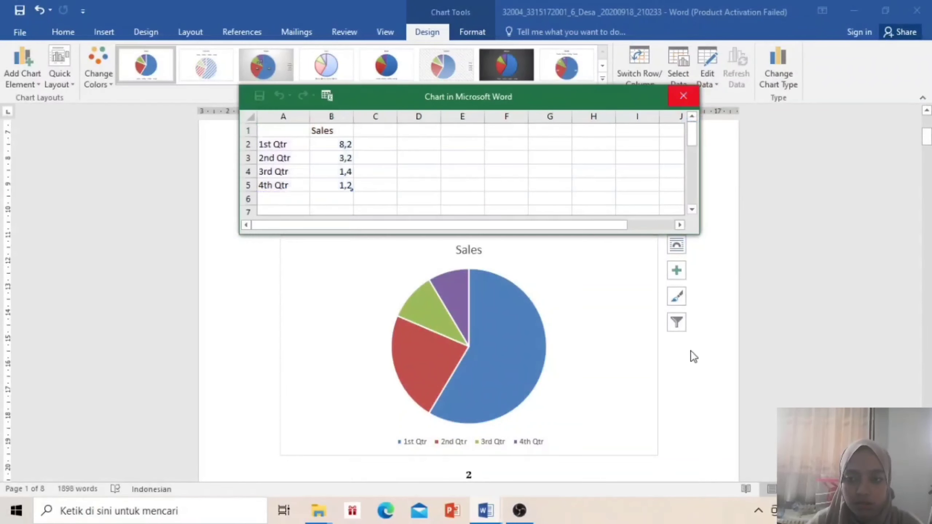
{"action": "left_click", "coordinate": [689, 413]}
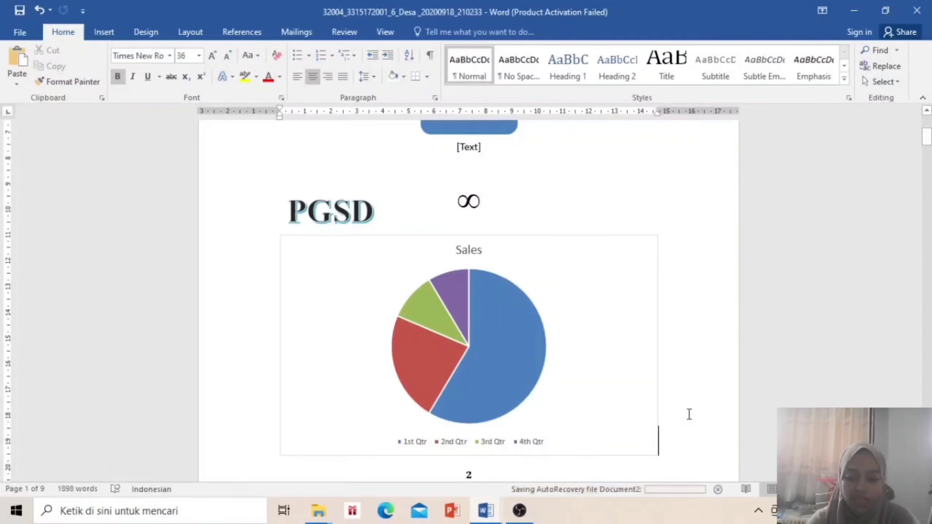
Draw an oval circle right of the ∞ symbol, fill it purple and give it a white outline
{"action": "left_click", "coordinate": [109, 32]}
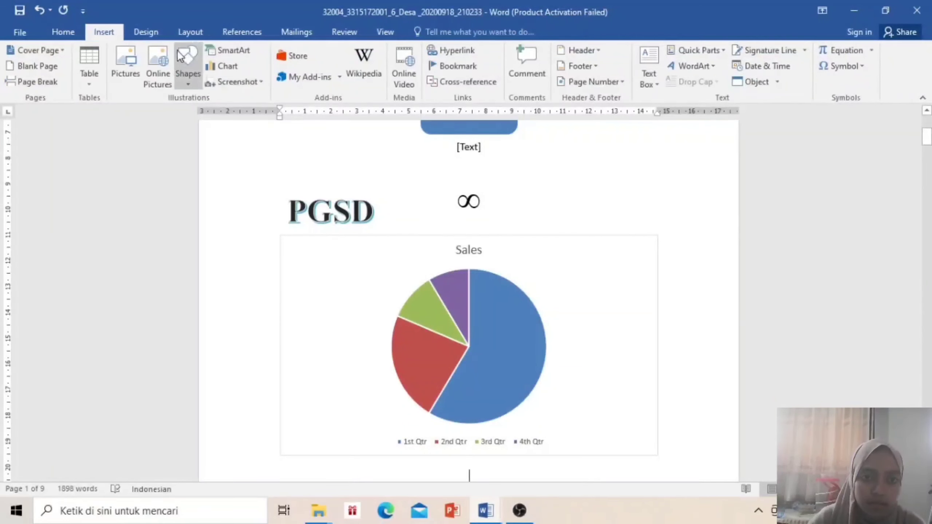
{"action": "left_click", "coordinate": [186, 85]}
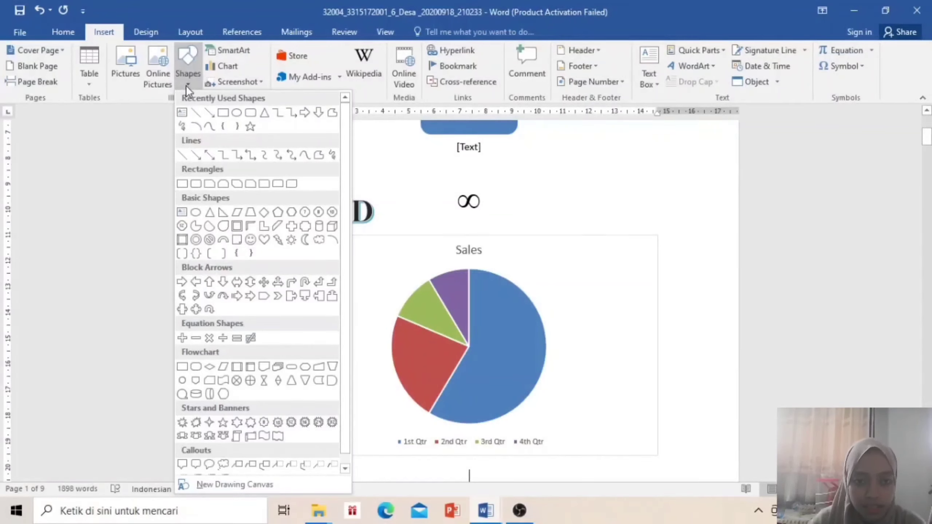
{"action": "left_click", "coordinate": [235, 113]}
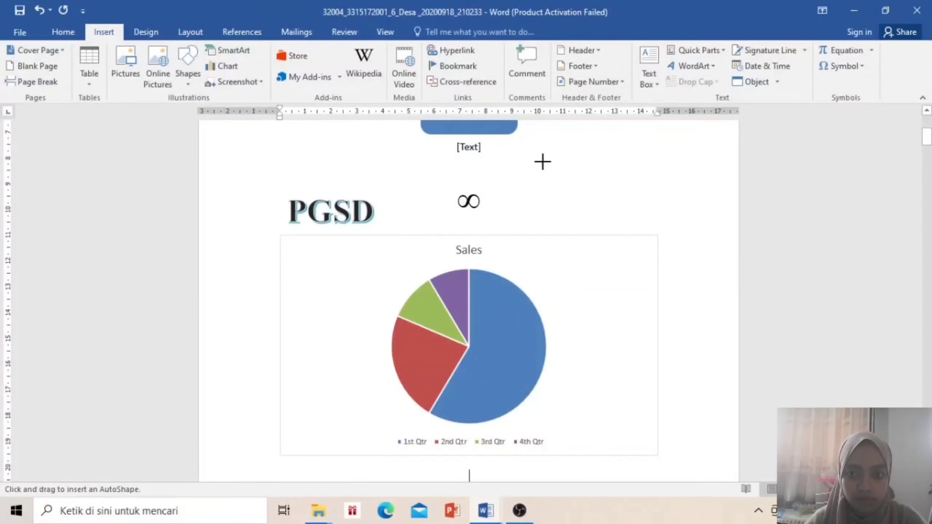
{"action": "left_click_drag", "start_coordinate": [543, 160], "coordinate": [639, 253]}
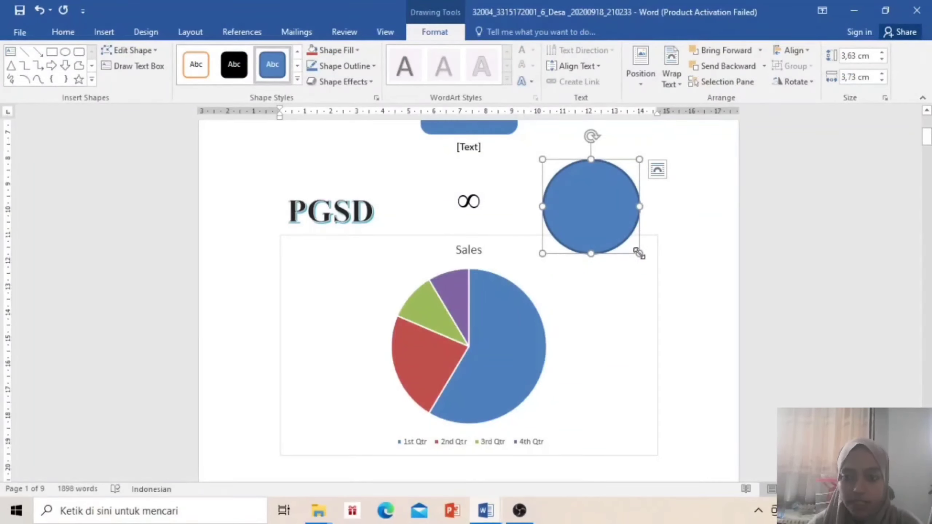
{"action": "left_click", "coordinate": [349, 50]}
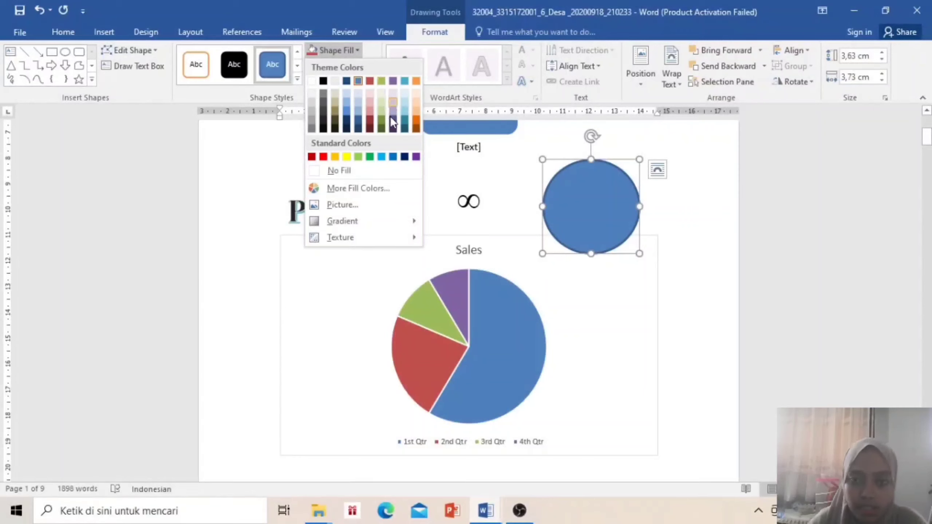
{"action": "left_click", "coordinate": [391, 83]}
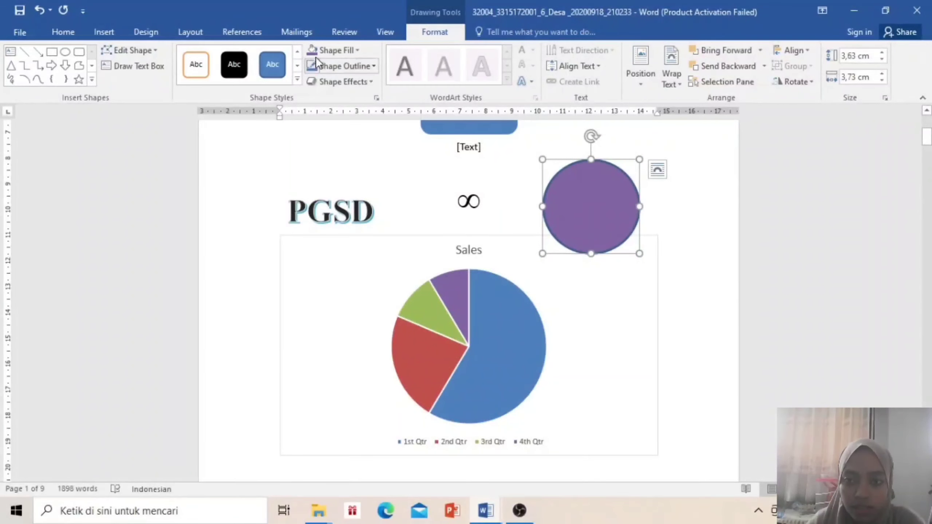
{"action": "left_click", "coordinate": [335, 68]}
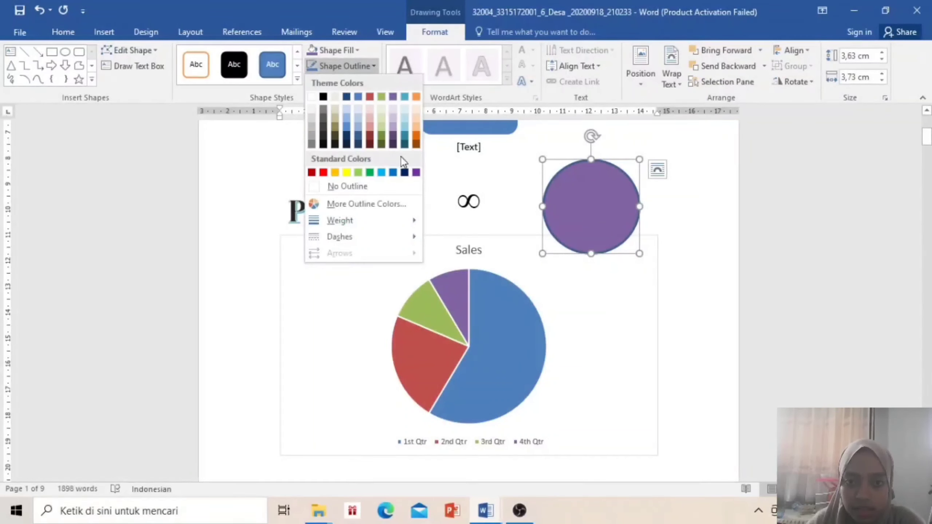
{"action": "left_click", "coordinate": [311, 96]}
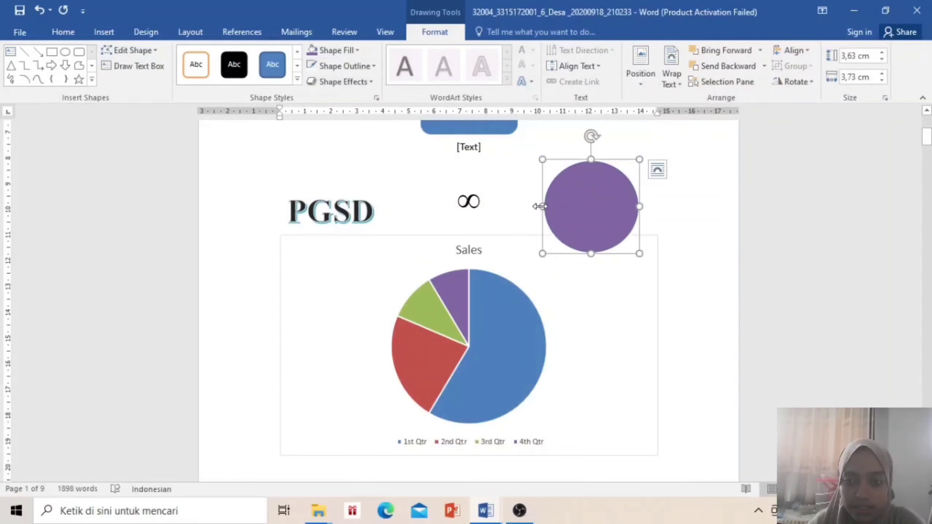
{"action": "left_click", "coordinate": [526, 172]}
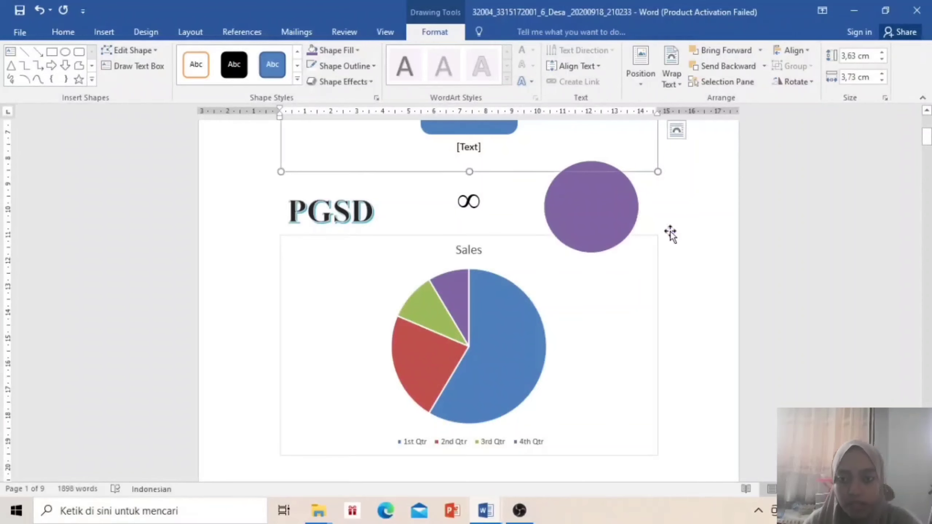
Move the insertion point to the blank line below the Sales pie chart
{"action": "left_click", "coordinate": [656, 221]}
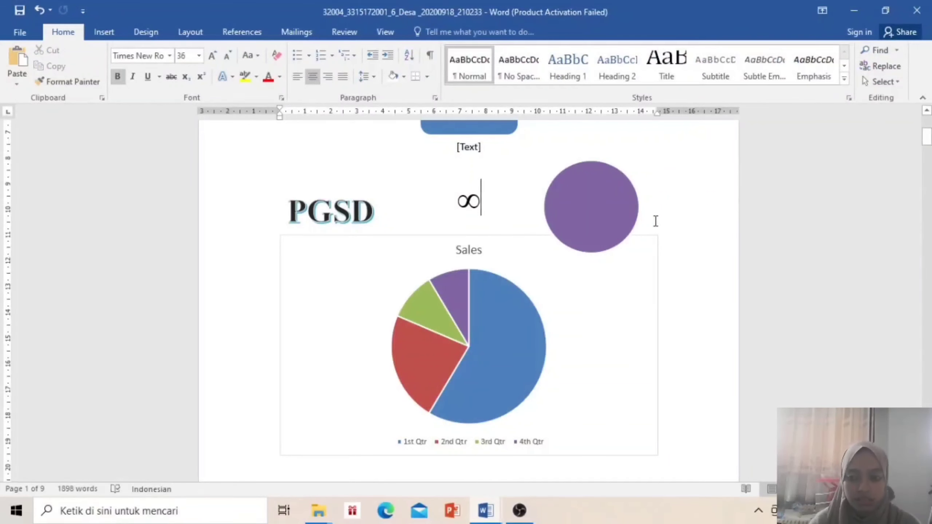
{"action": "scroll", "coordinate": [681, 323], "scroll_direction": "down", "scroll_amount": 5}
{"action": "left_click", "coordinate": [343, 309]}
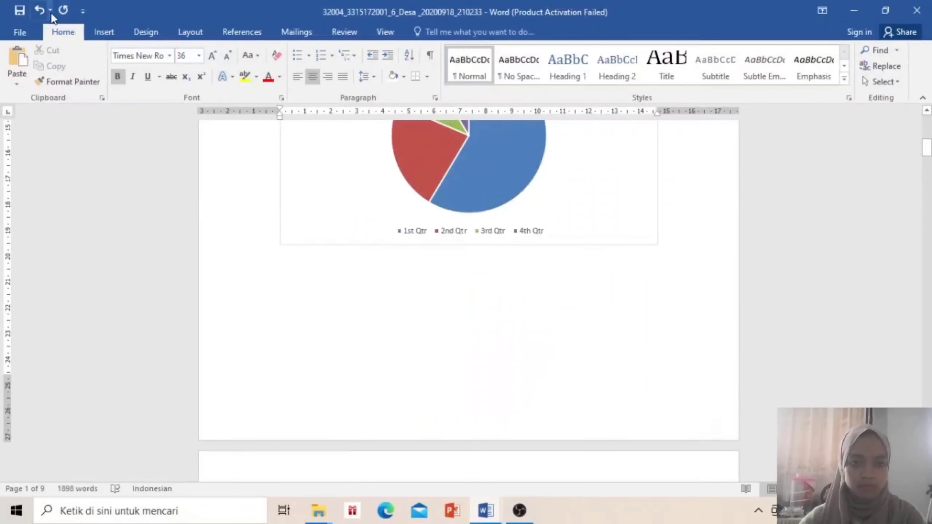
Insert the HANOMAN image from the Pictures folder under the pie chart
{"action": "left_click", "coordinate": [97, 30]}
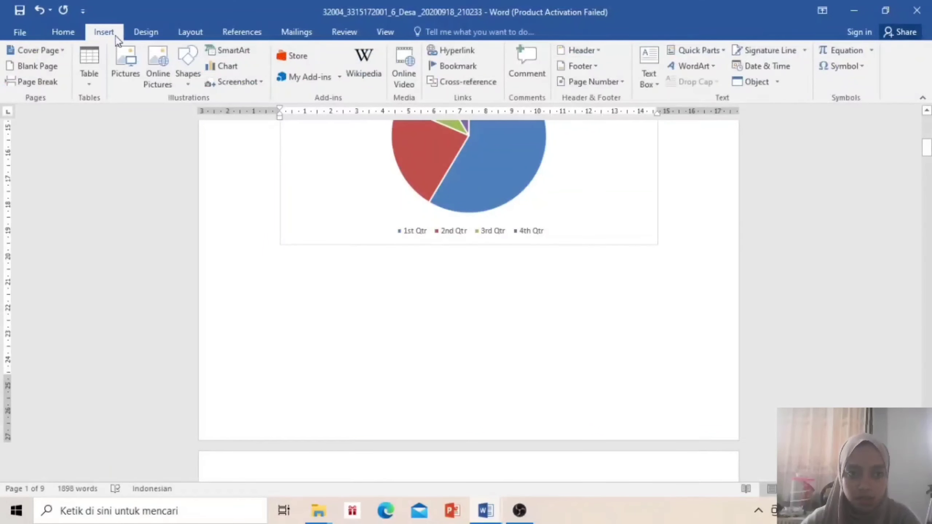
{"action": "left_click", "coordinate": [137, 69]}
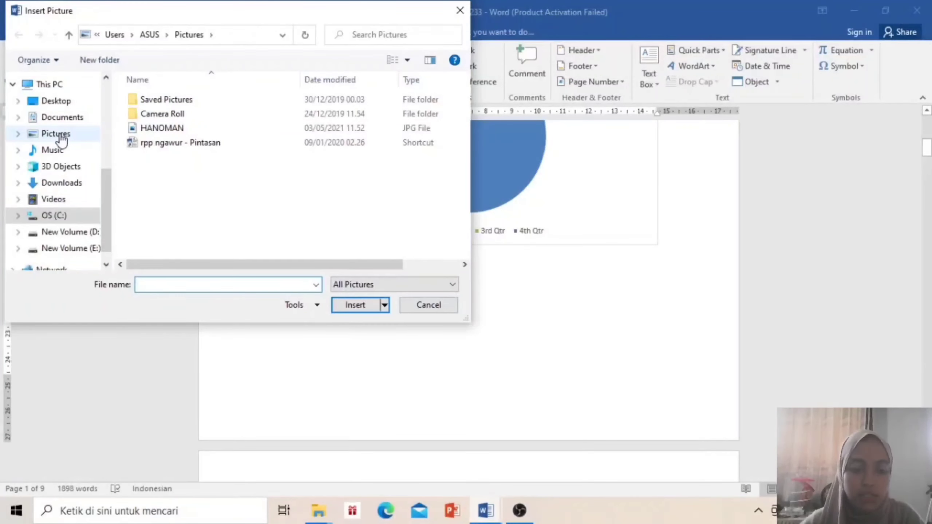
{"action": "left_click", "coordinate": [55, 134]}
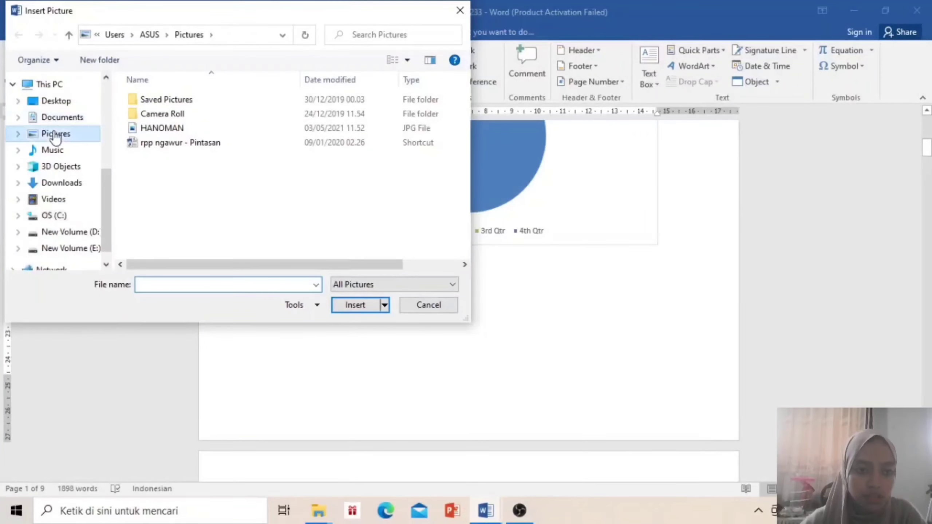
{"action": "double_click", "coordinate": [161, 128]}
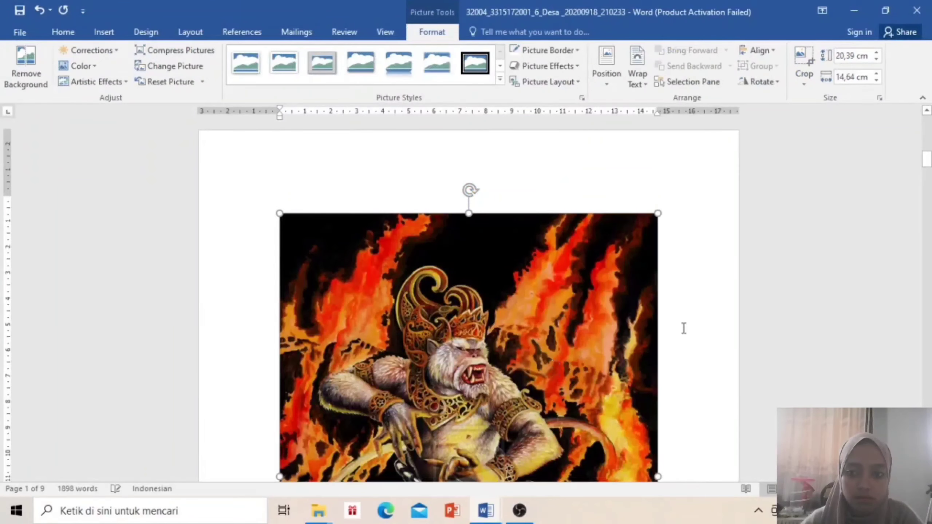
{"action": "scroll", "coordinate": [686, 327], "scroll_direction": "down", "scroll_amount": 5}
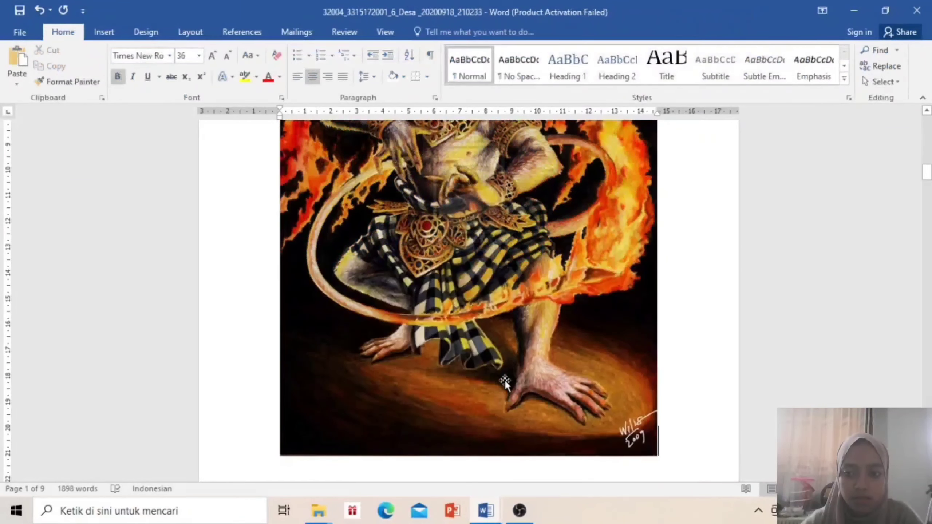
Type the caption 'GAMBAR 1. HANOMAN' below the picture and apply Heading 1 to it
{"action": "key", "text": "Return"}
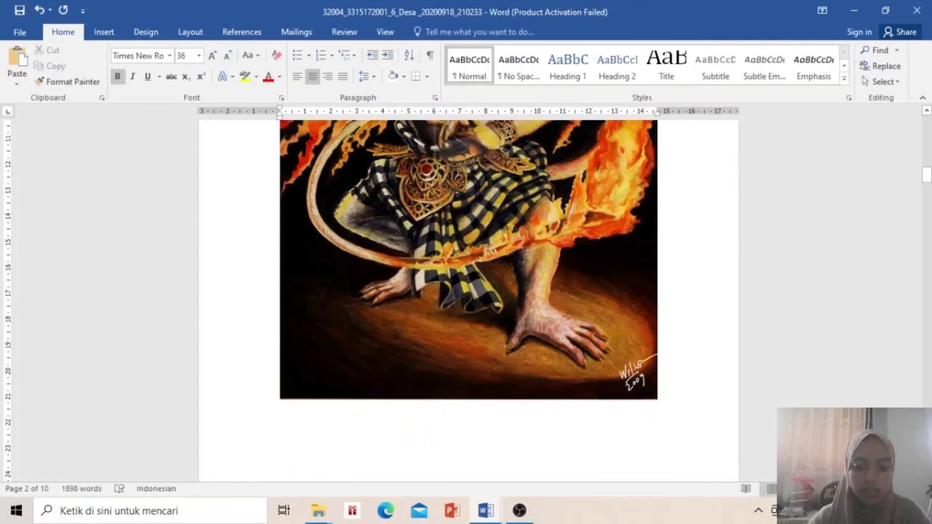
{"action": "type", "text": "GABAR"}
{"action": "key", "text": "BackSpace"}
{"action": "key", "text": "BackSpace"}
{"action": "key", "text": "BackSpace"}
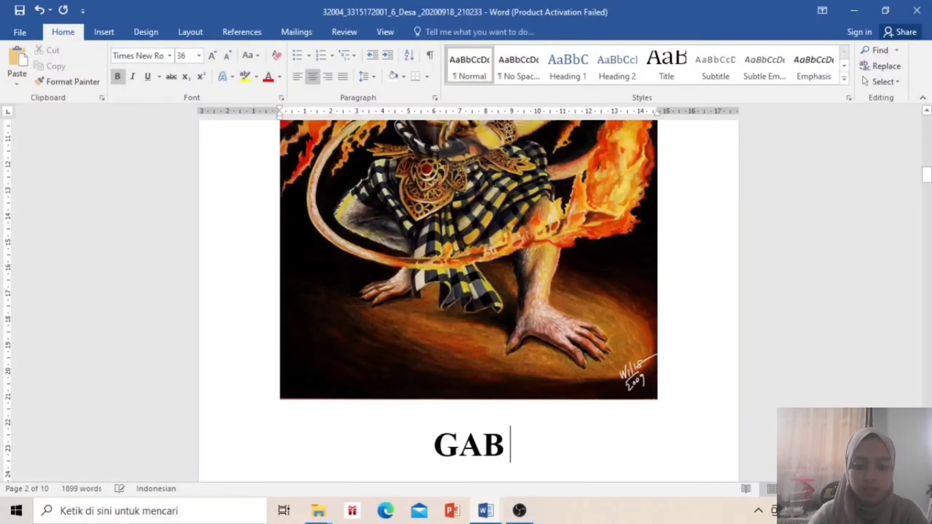
{"action": "type", "text": "MBAR"}
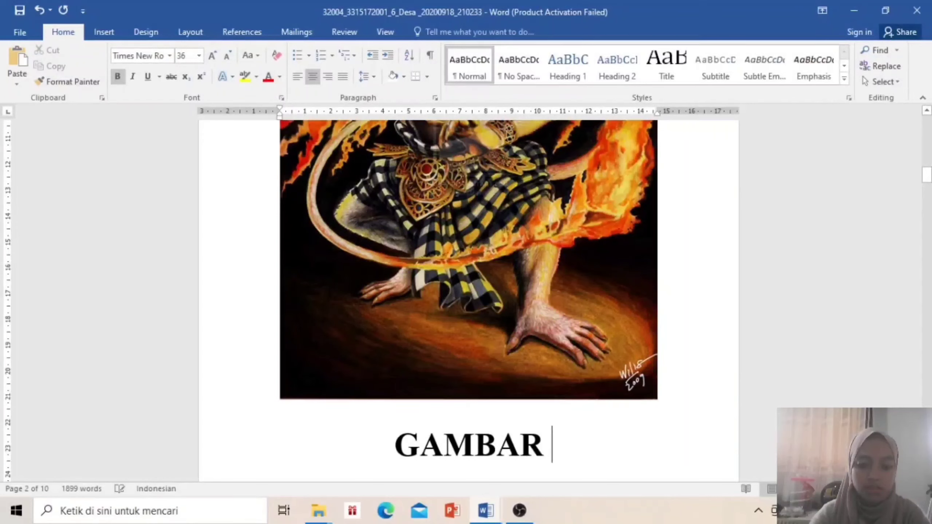
{"action": "type", "text": " 1."}
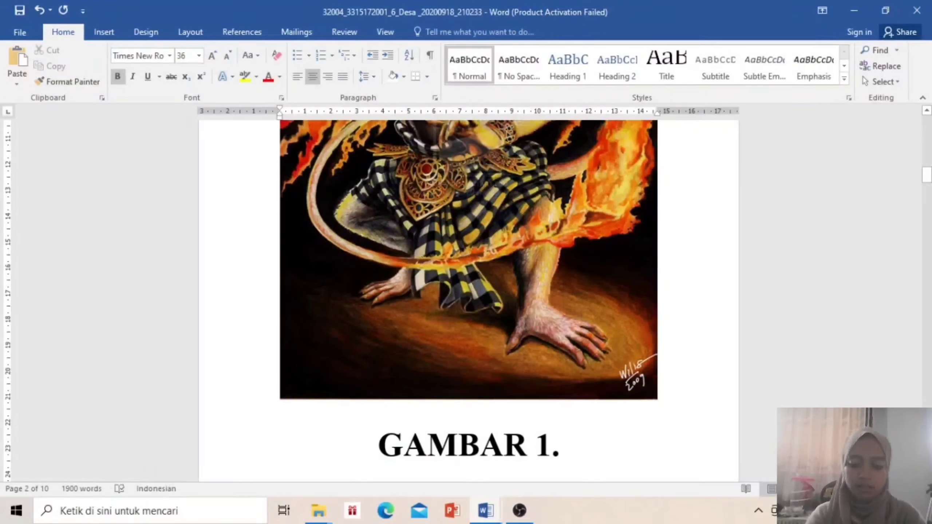
{"action": "type", "text": " HANOMAN"}
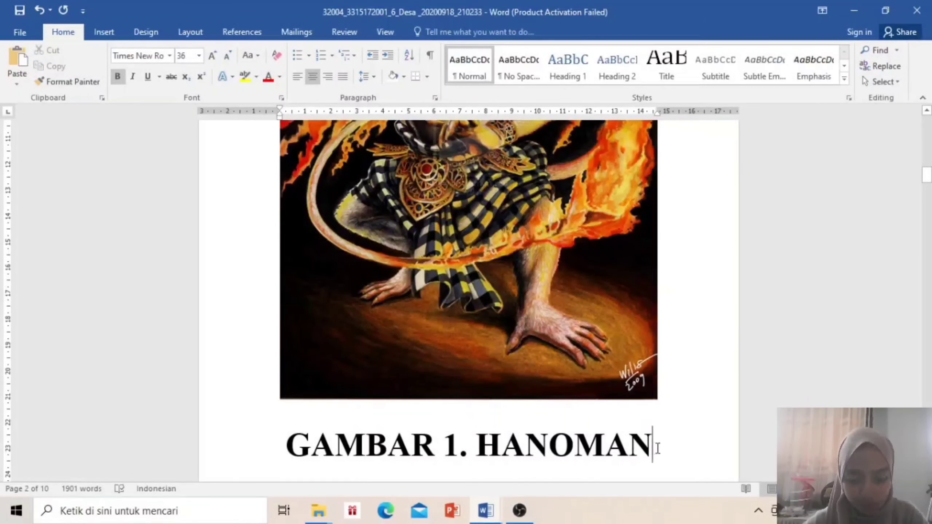
{"action": "left_click_drag", "start_coordinate": [660, 450], "coordinate": [310, 440]}
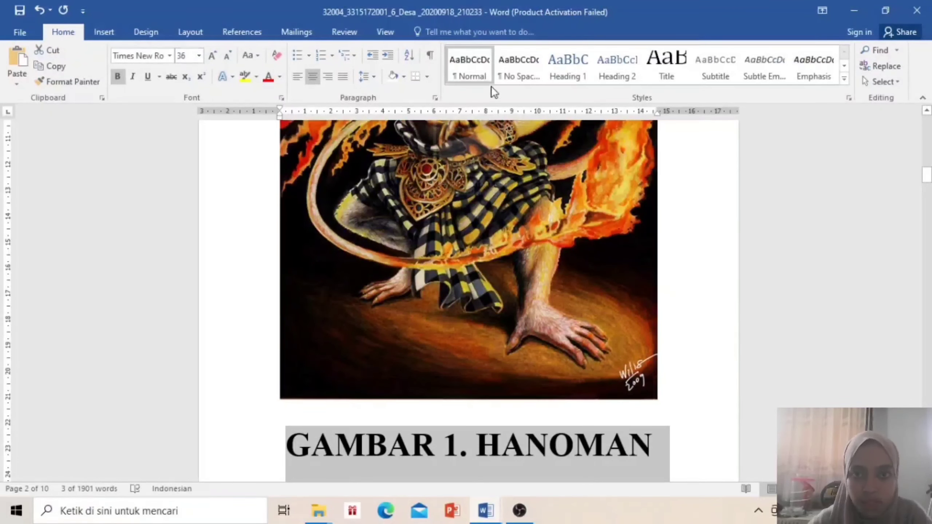
{"action": "left_click", "coordinate": [578, 73]}
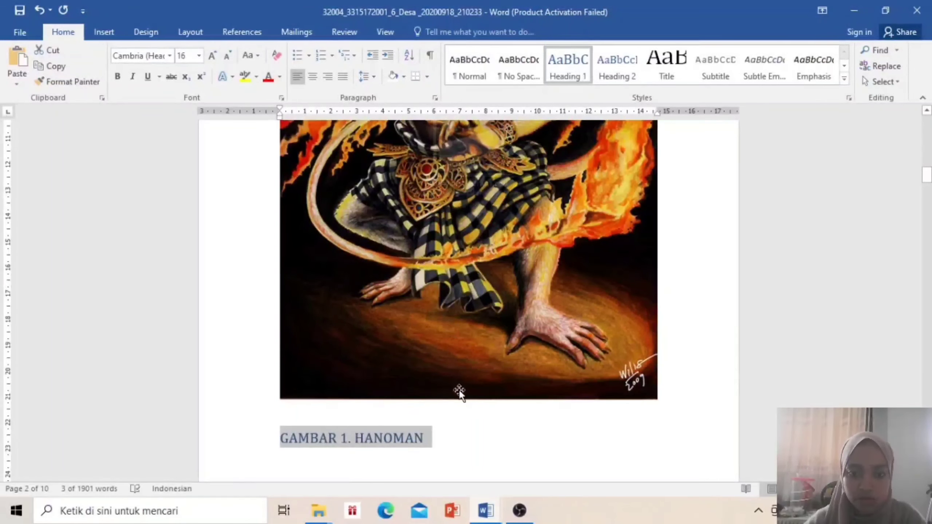
{"action": "left_click", "coordinate": [479, 449]}
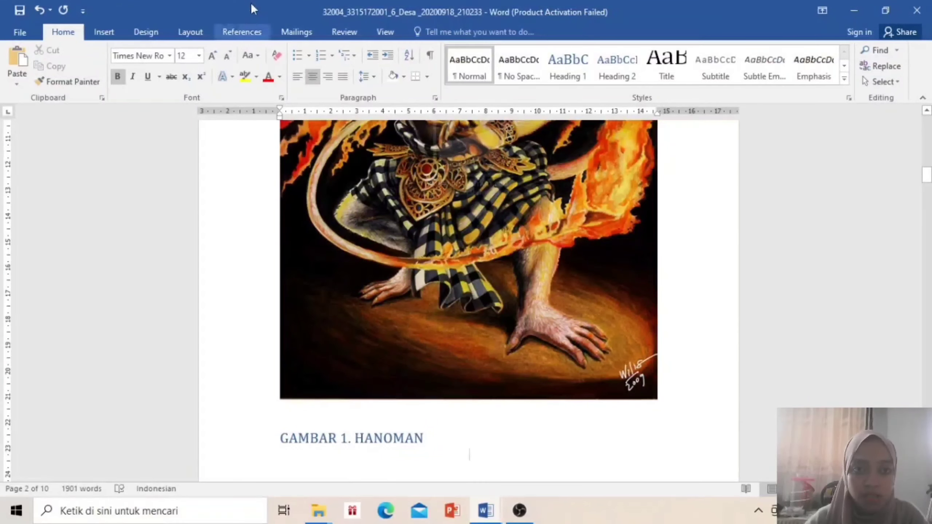
{"action": "left_click", "coordinate": [255, 31]}
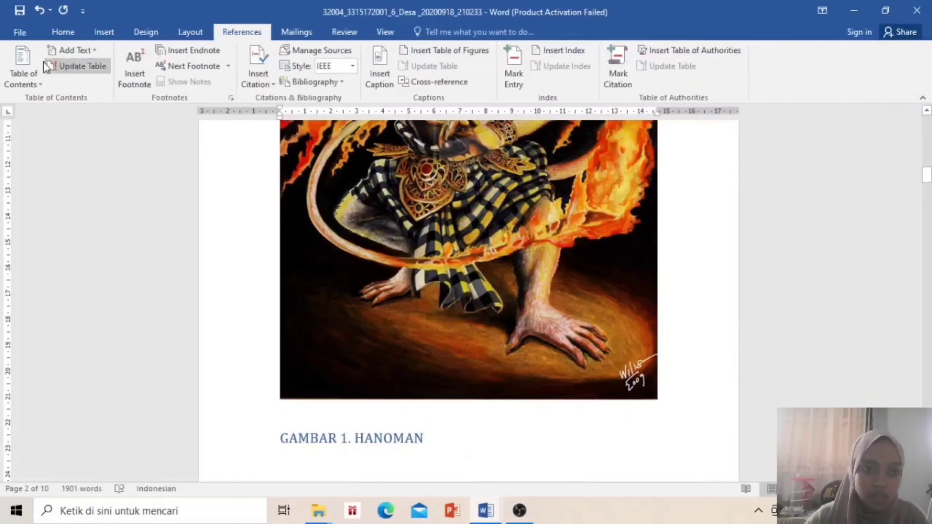
Insert Automatic Table 1 and rename its Contents heading to 'DAFTAR GAMBAR'
{"action": "left_click", "coordinate": [36, 82]}
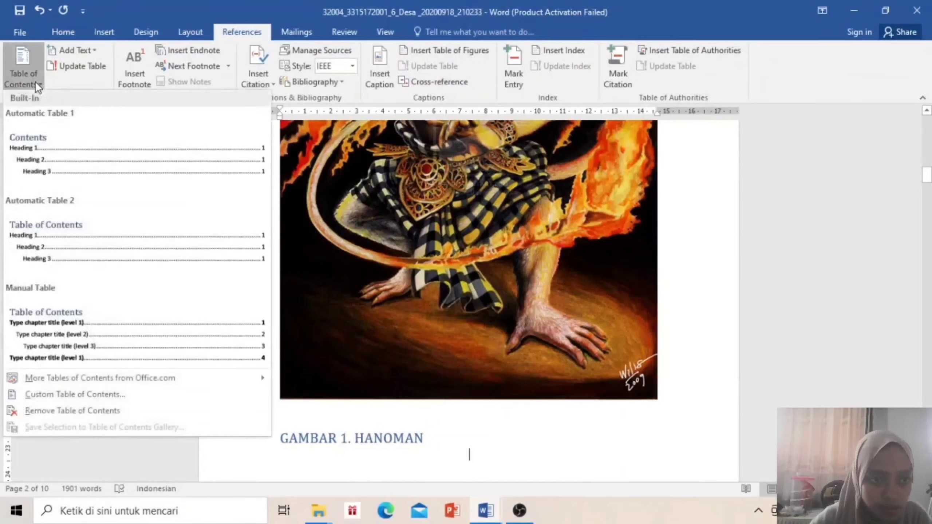
{"action": "left_click", "coordinate": [60, 148]}
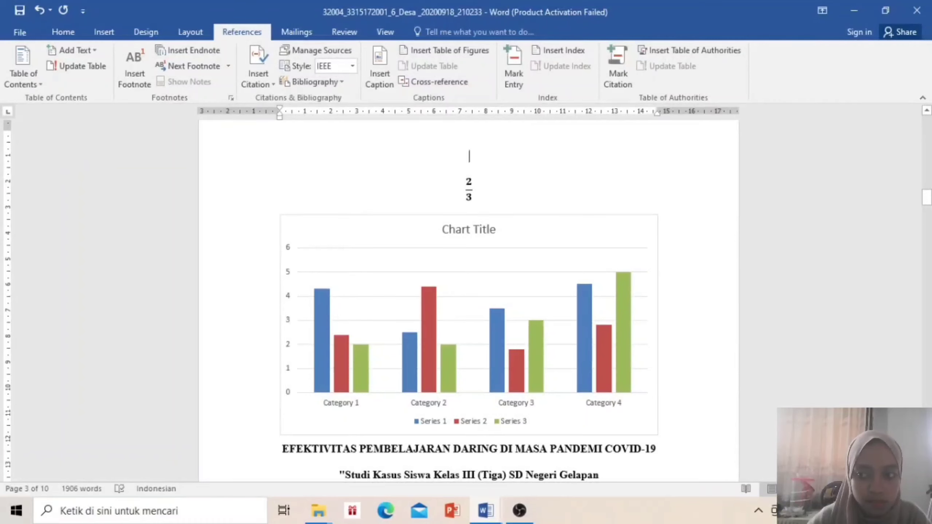
{"action": "left_click_drag", "start_coordinate": [926, 198], "coordinate": [922, 174]}
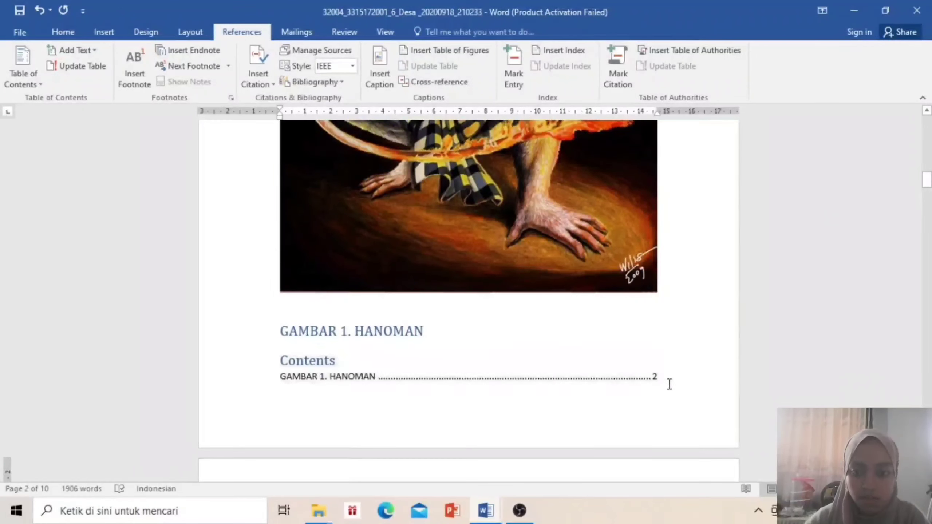
{"action": "left_click_drag", "start_coordinate": [341, 363], "coordinate": [253, 364]}
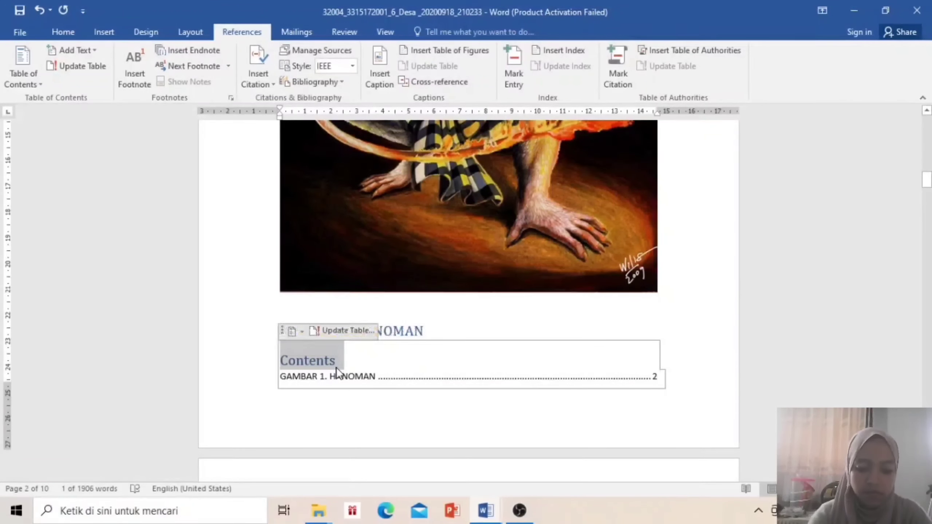
{"action": "type", "text": "DAFTAR GAMBAR"}
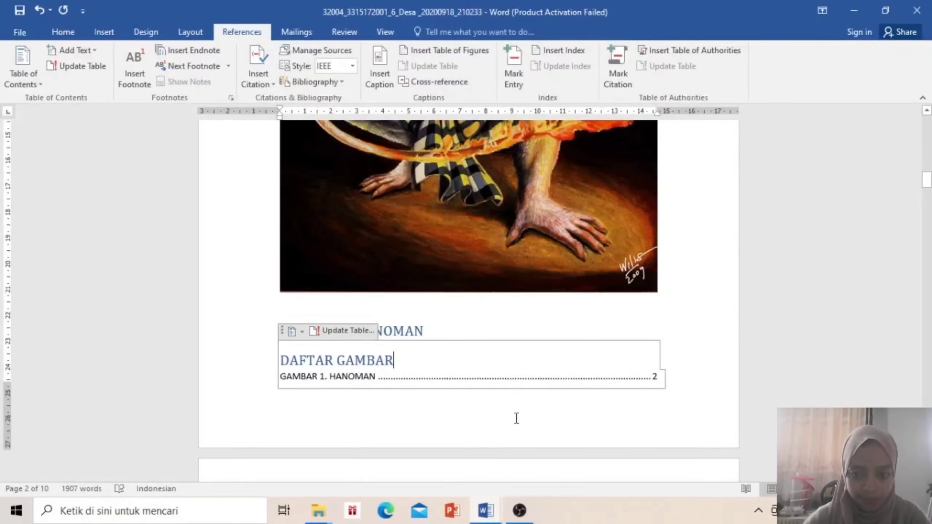
{"action": "key", "text": "Down"}
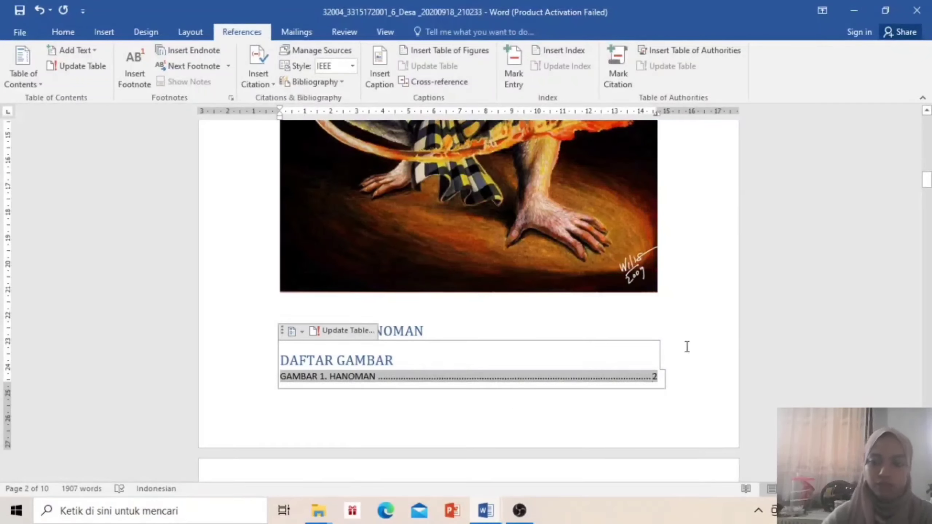
{"action": "key", "text": "Up"}
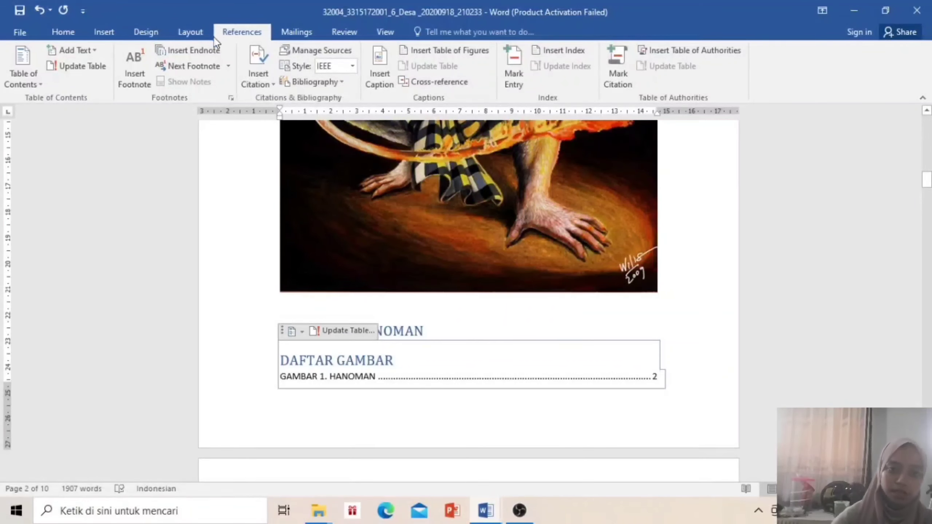
Add a Plain Number 2 page number at the bottom centre of each page, then close the footer
{"action": "left_click", "coordinate": [184, 31]}
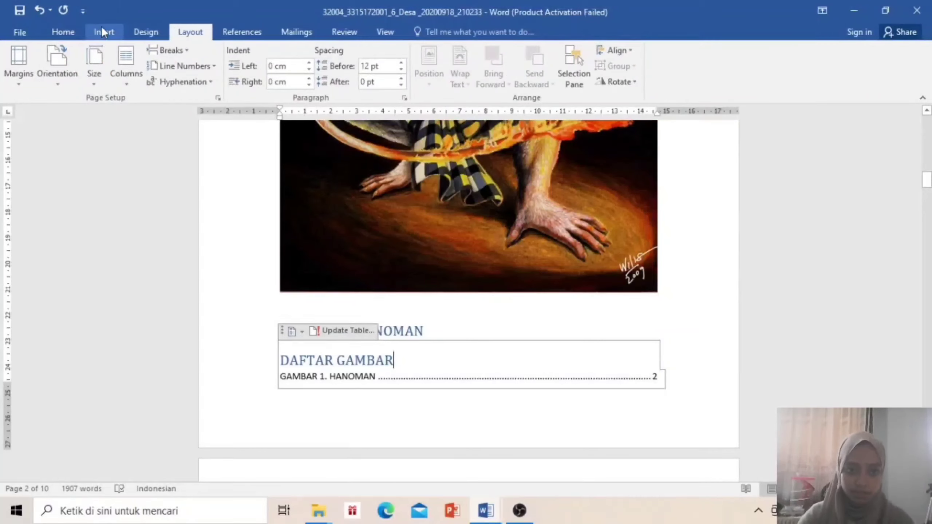
{"action": "left_click", "coordinate": [103, 30]}
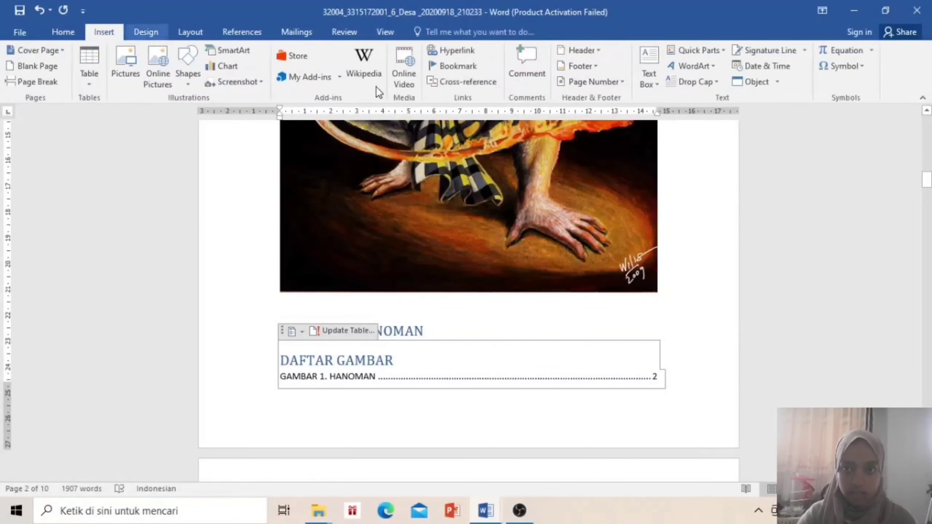
{"action": "left_click", "coordinate": [611, 85]}
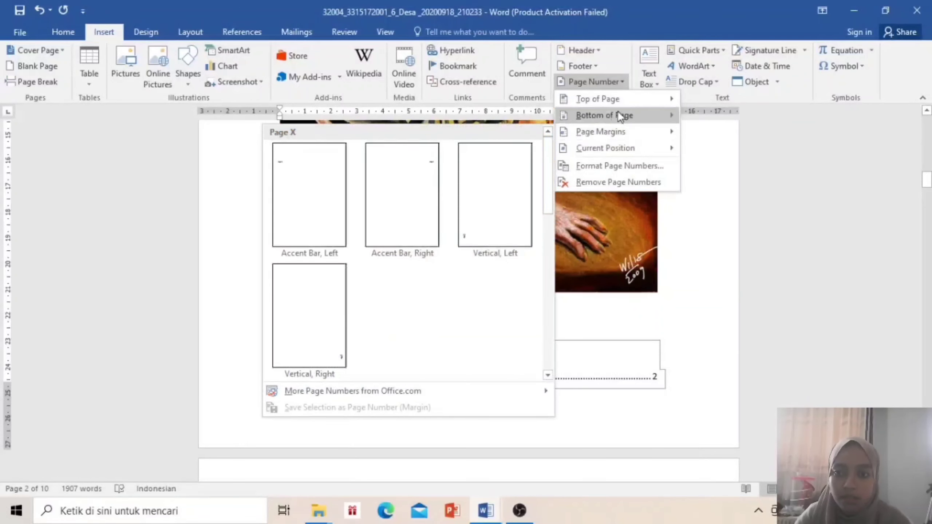
{"action": "mouse_move", "coordinate": [618, 112]}
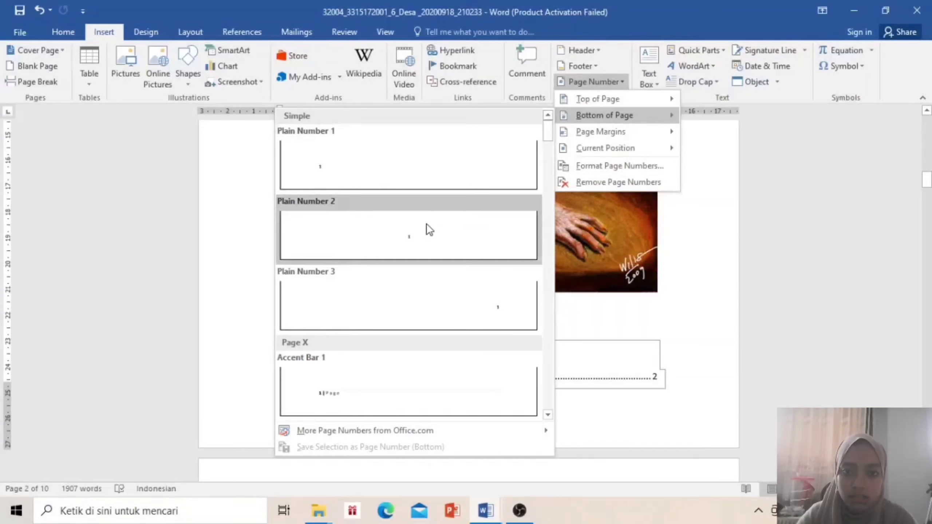
{"action": "left_click", "coordinate": [434, 245]}
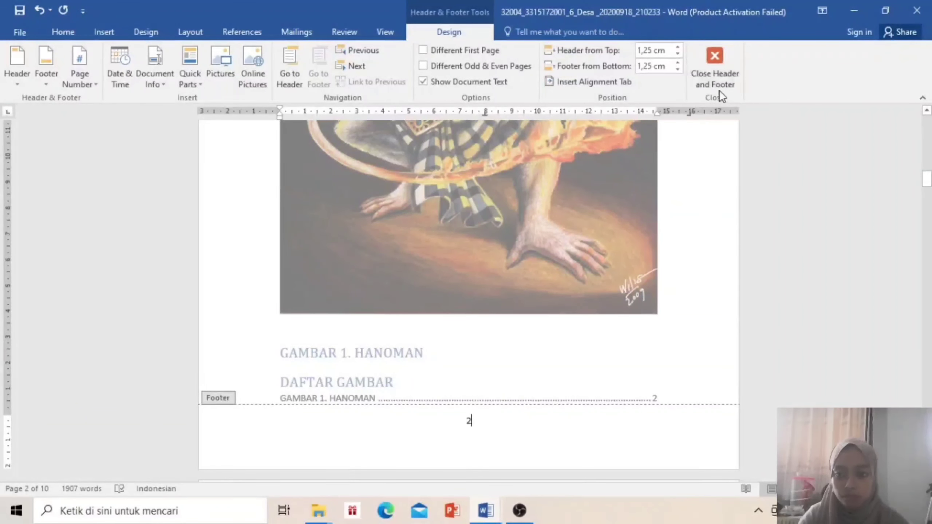
{"action": "left_click", "coordinate": [718, 76]}
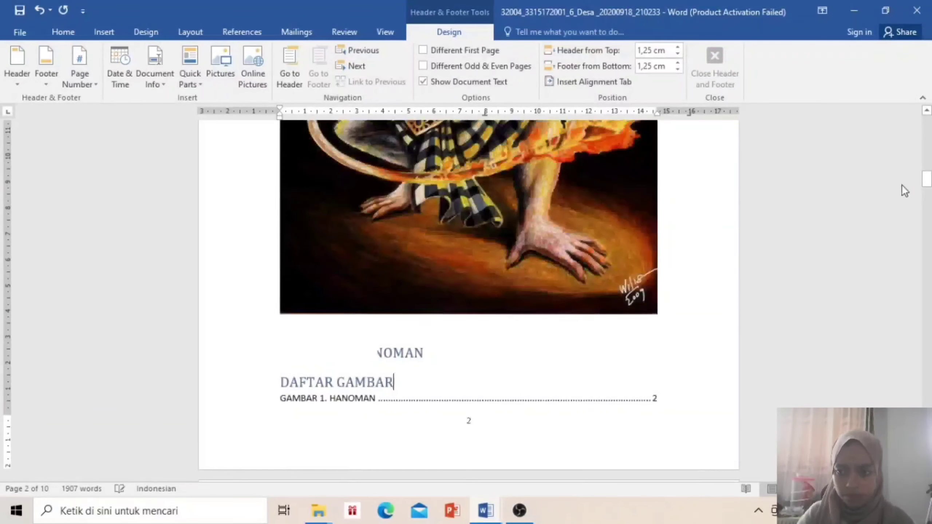
{"action": "left_click_drag", "start_coordinate": [928, 178], "coordinate": [927, 230]}
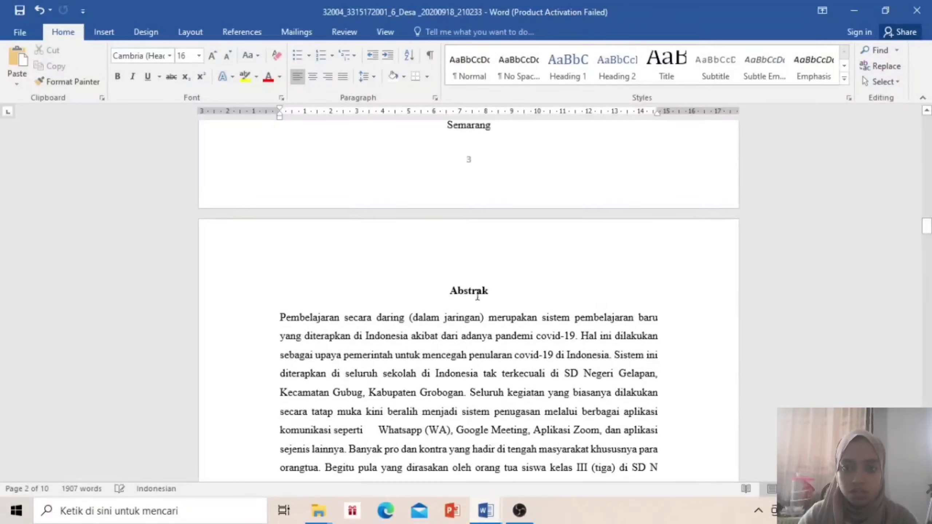
Insert a Next Page section break before the Abstrak heading and edit the page 4 footer
{"action": "left_click", "coordinate": [448, 291]}
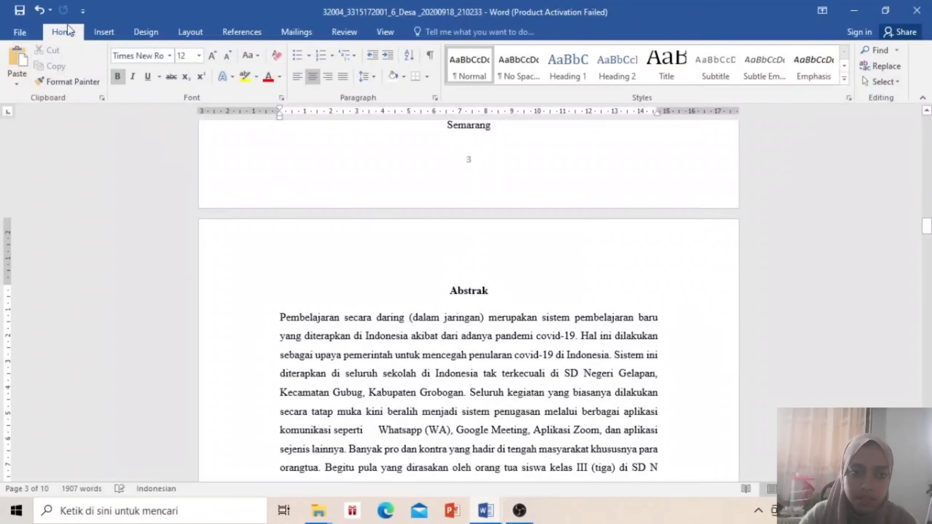
{"action": "left_click", "coordinate": [183, 32]}
{"action": "left_click", "coordinate": [182, 49]}
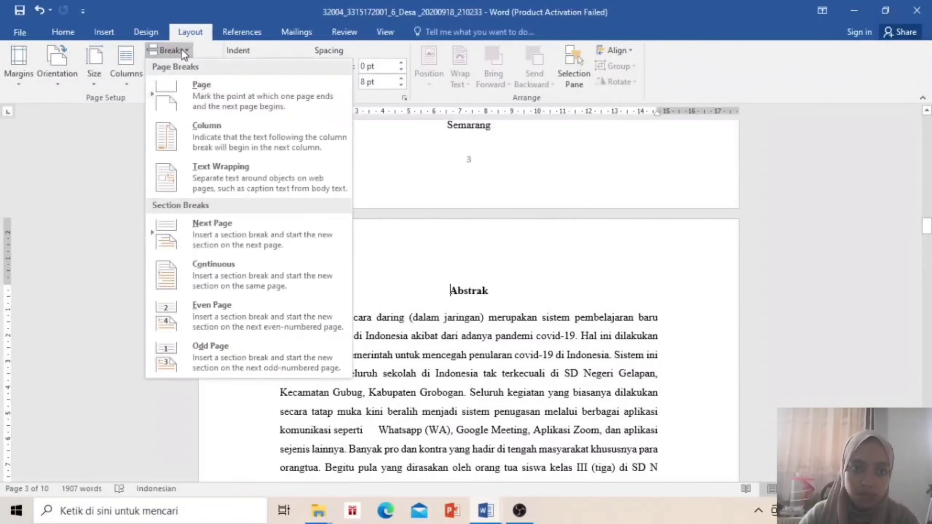
{"action": "left_click", "coordinate": [202, 242]}
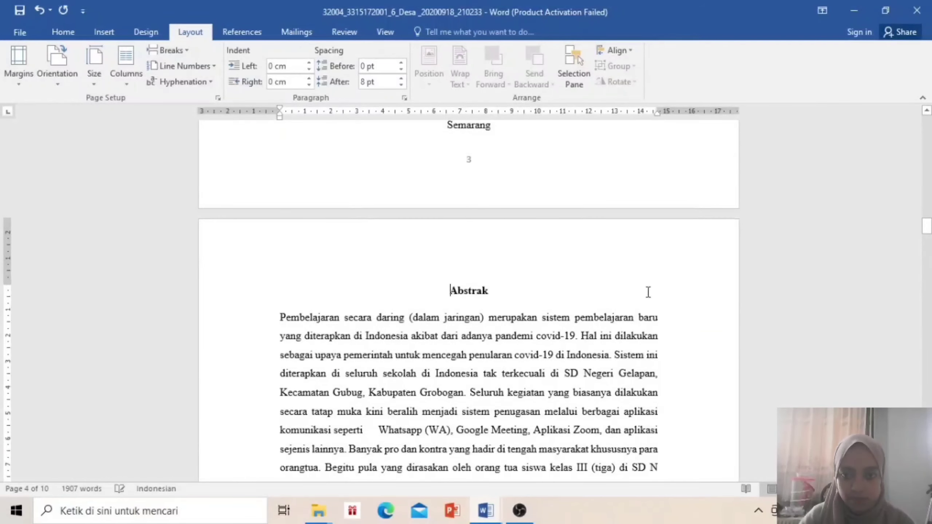
{"action": "left_click_drag", "start_coordinate": [926, 226], "coordinate": [926, 254]}
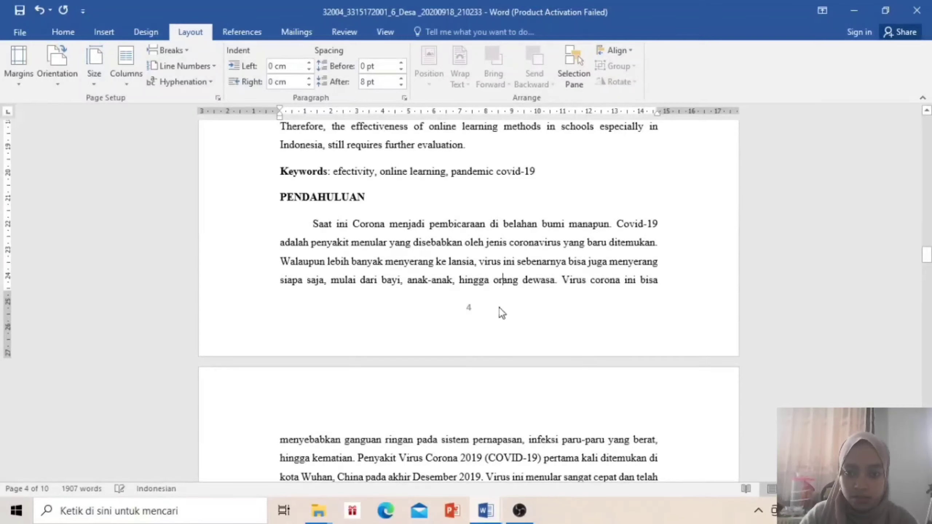
{"action": "double_click", "coordinate": [473, 312]}
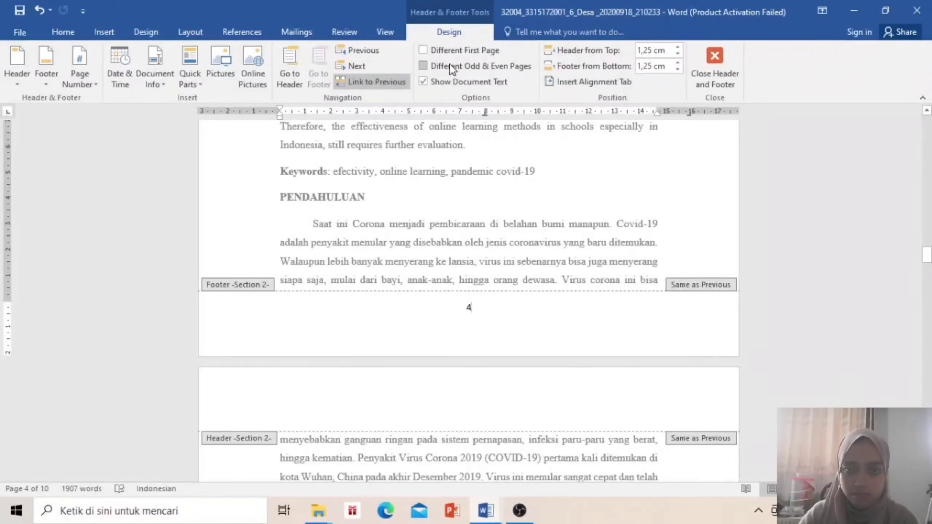
Format Section 2 page numbers as i, ii, iii with numbering starting at i
{"action": "left_click", "coordinate": [85, 75]}
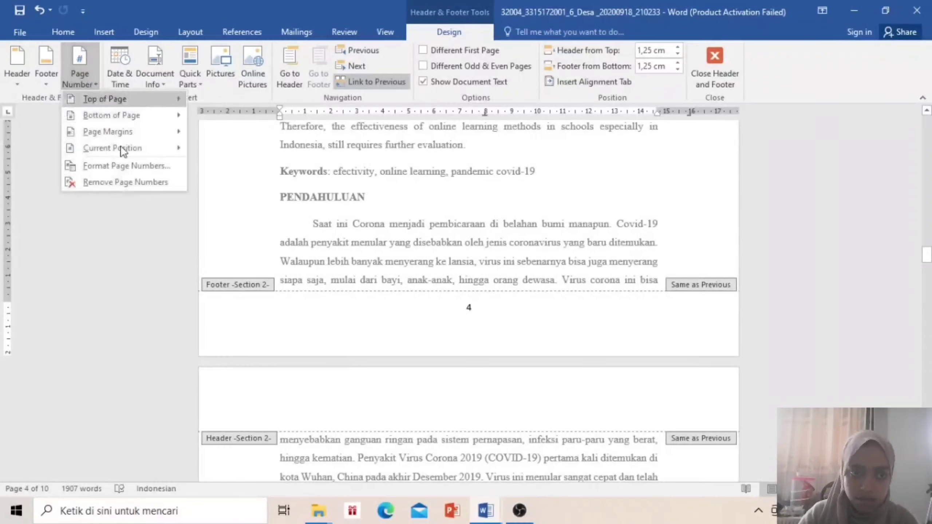
{"action": "left_click", "coordinate": [131, 168]}
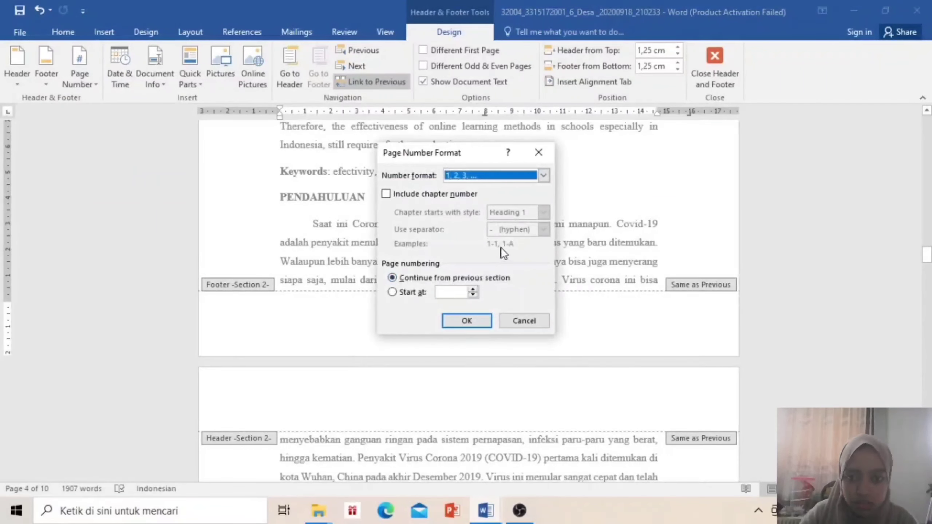
{"action": "left_click", "coordinate": [521, 175]}
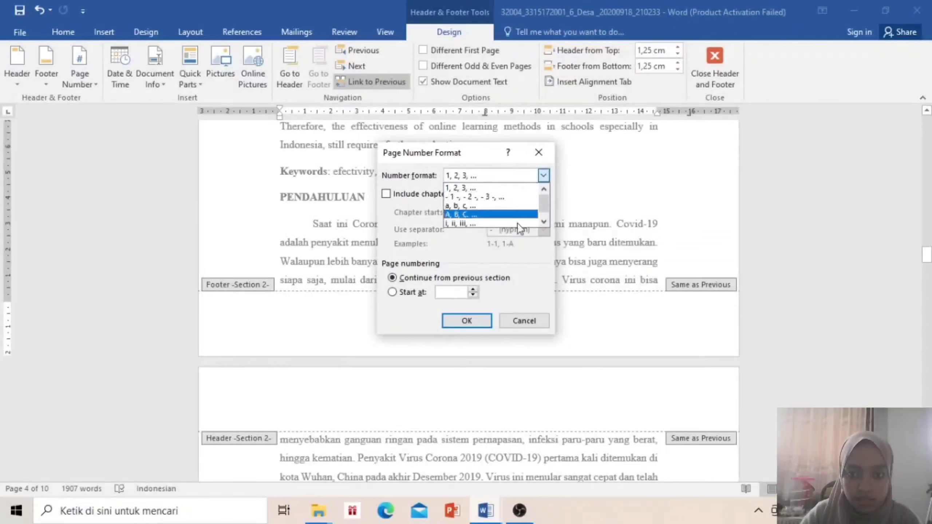
{"action": "left_click", "coordinate": [493, 188]}
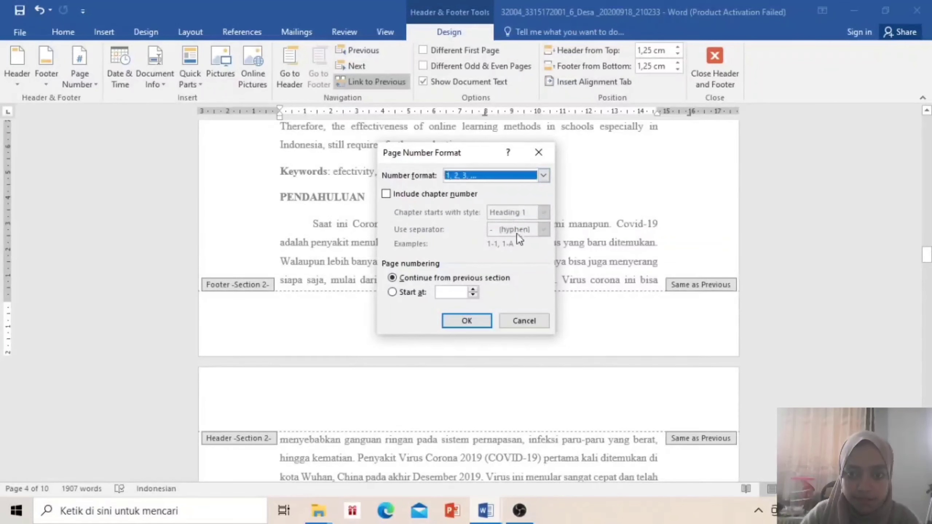
{"action": "left_click", "coordinate": [492, 176]}
{"action": "left_click", "coordinate": [470, 220]}
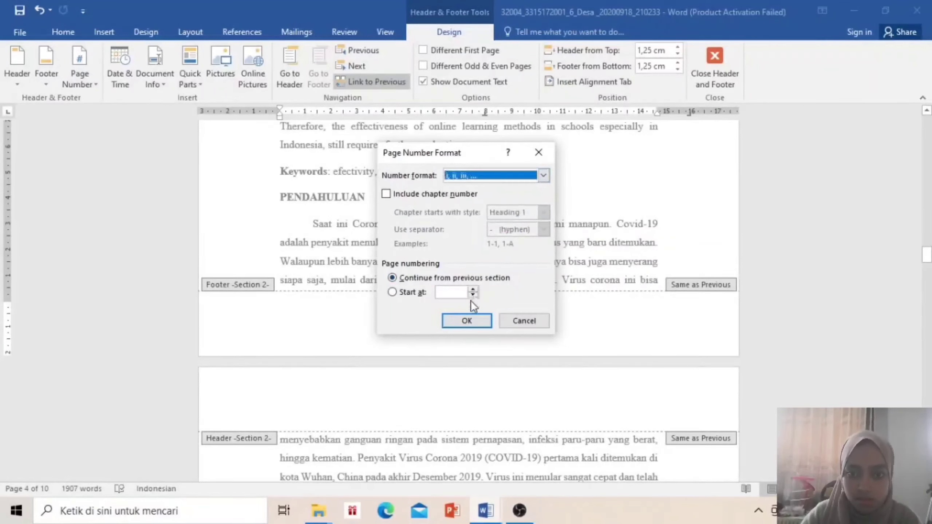
{"action": "left_click", "coordinate": [477, 283]}
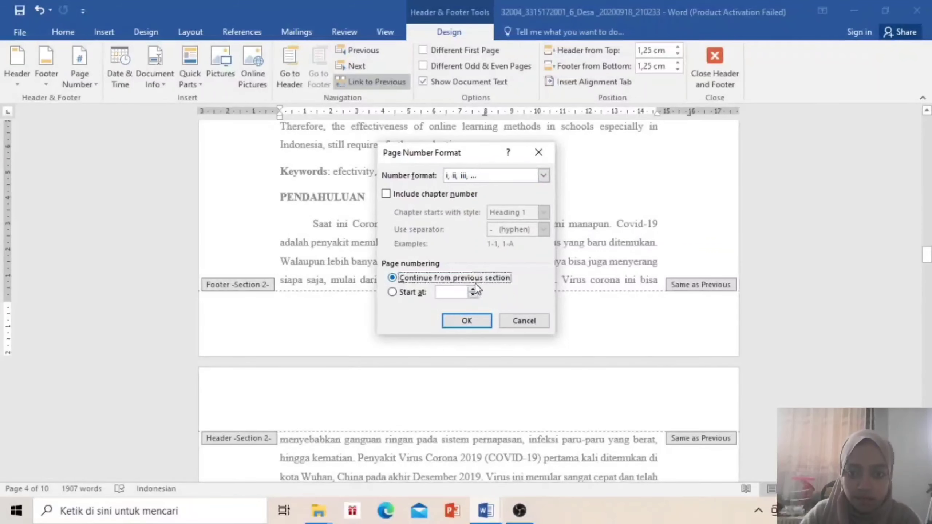
{"action": "left_click", "coordinate": [473, 290]}
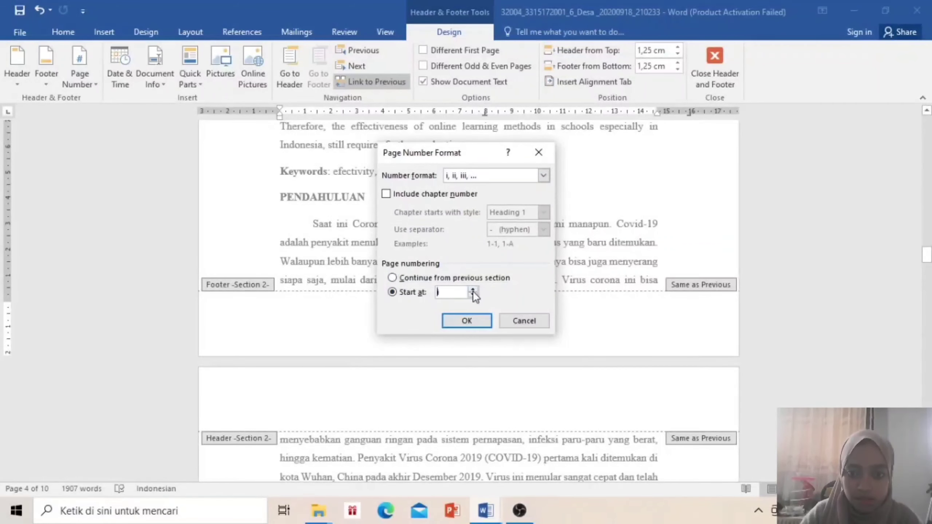
{"action": "left_click", "coordinate": [467, 321]}
{"action": "scroll", "coordinate": [466, 327], "scroll_direction": "up", "scroll_amount": 2}
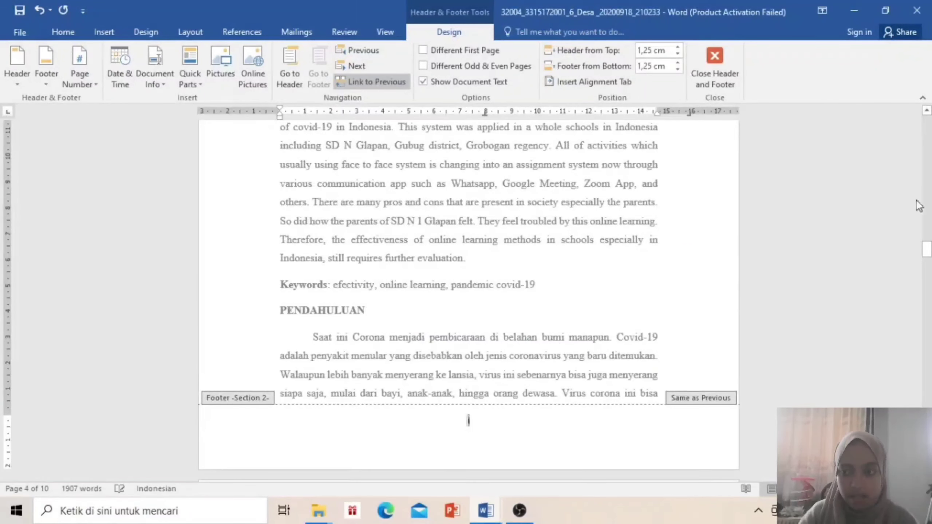
{"action": "left_click_drag", "start_coordinate": [926, 245], "coordinate": [921, 265]}
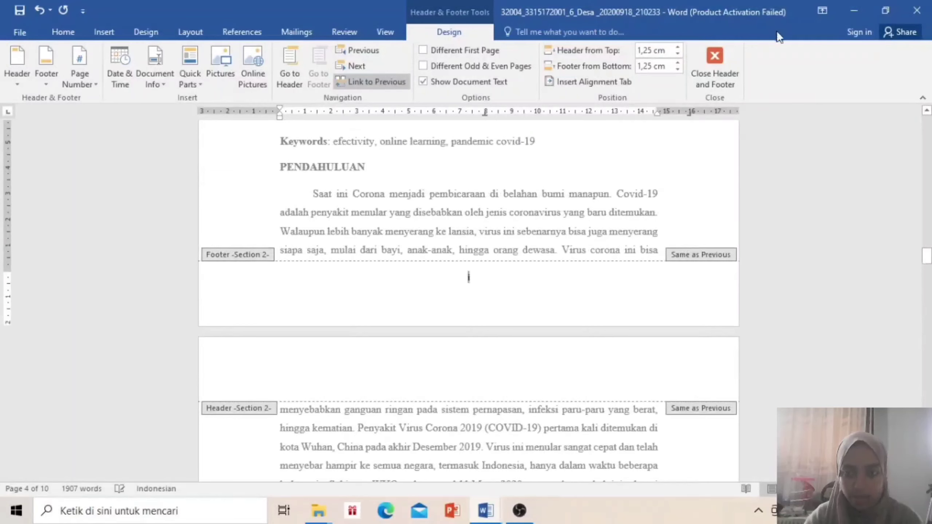
Insert a Next Page section break at the start of page 5's text and open Section 3's footer
{"action": "left_click", "coordinate": [696, 78]}
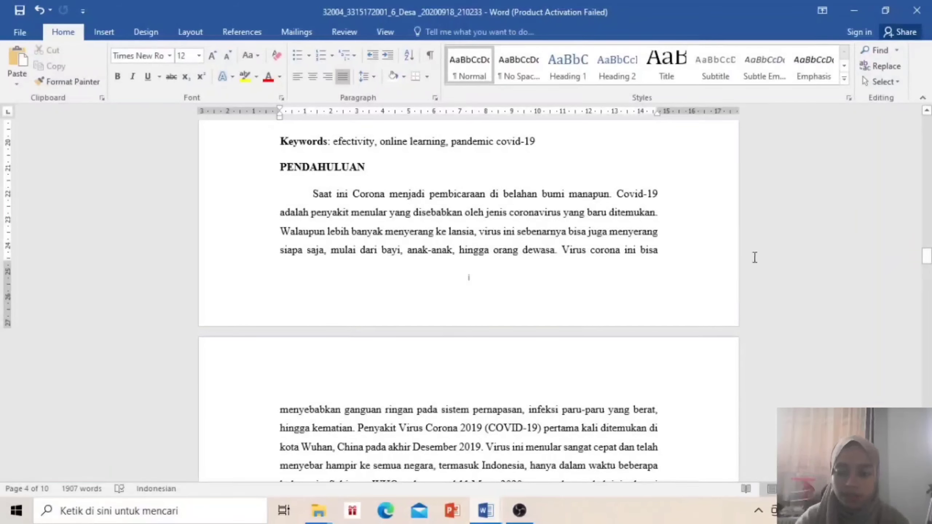
{"action": "left_click", "coordinate": [281, 406]}
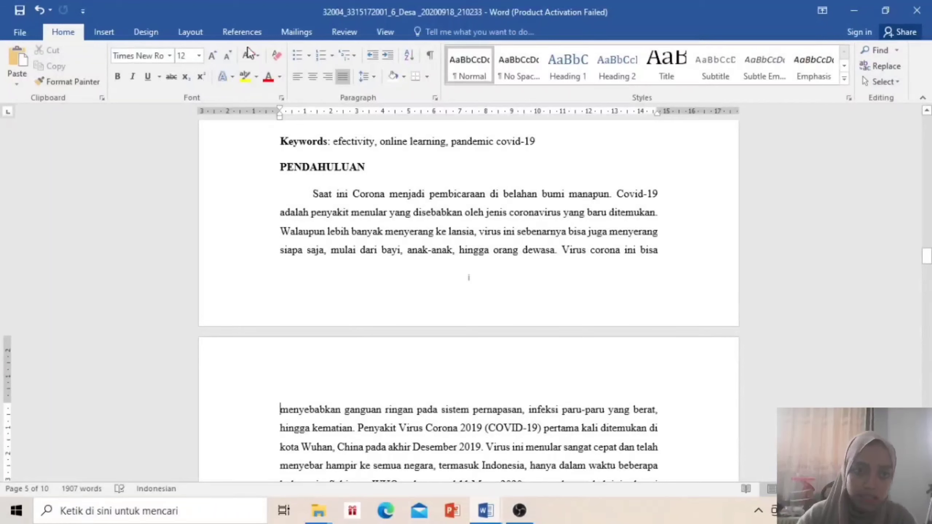
{"action": "left_click", "coordinate": [245, 34]}
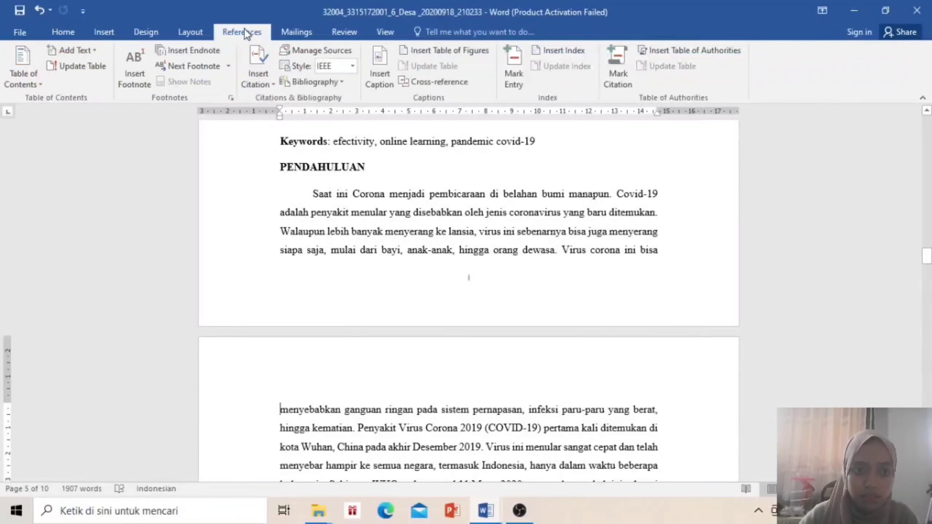
{"action": "left_click", "coordinate": [189, 32]}
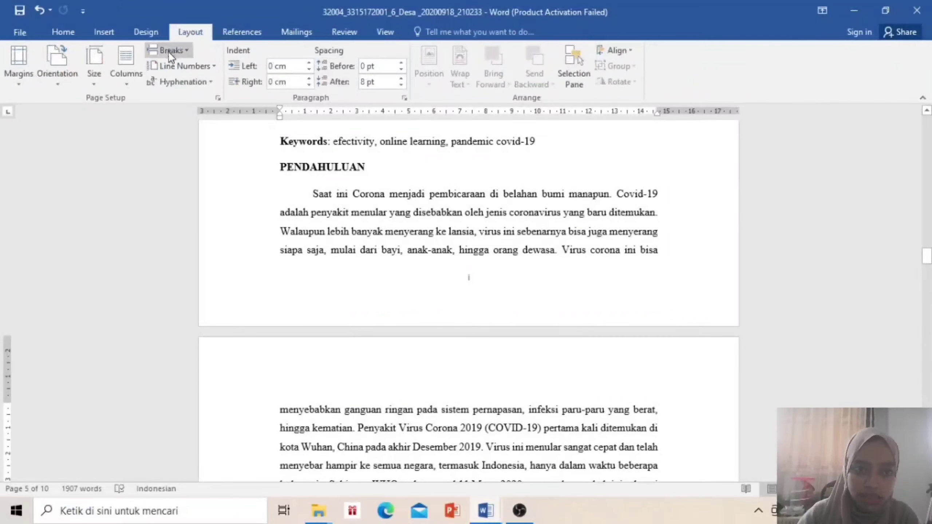
{"action": "left_click", "coordinate": [169, 51]}
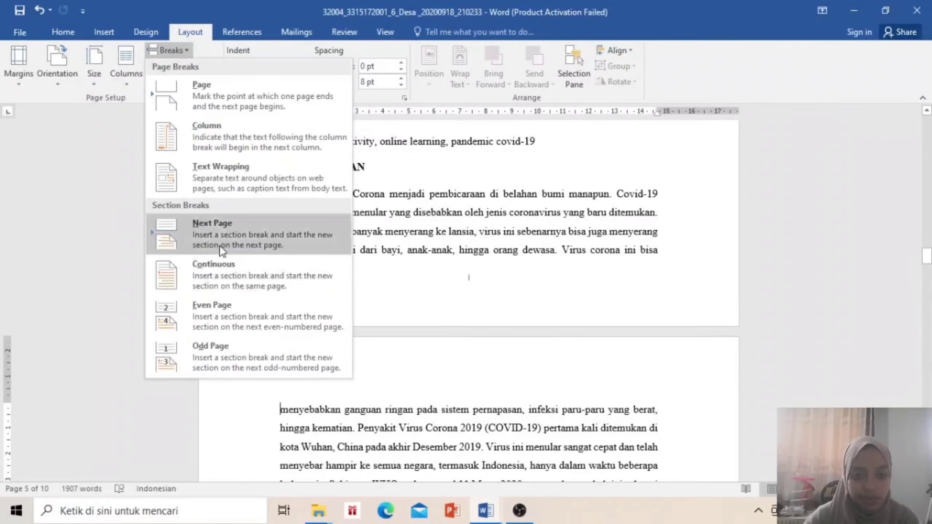
{"action": "left_click", "coordinate": [206, 236]}
{"action": "left_click_drag", "start_coordinate": [926, 256], "coordinate": [927, 291]}
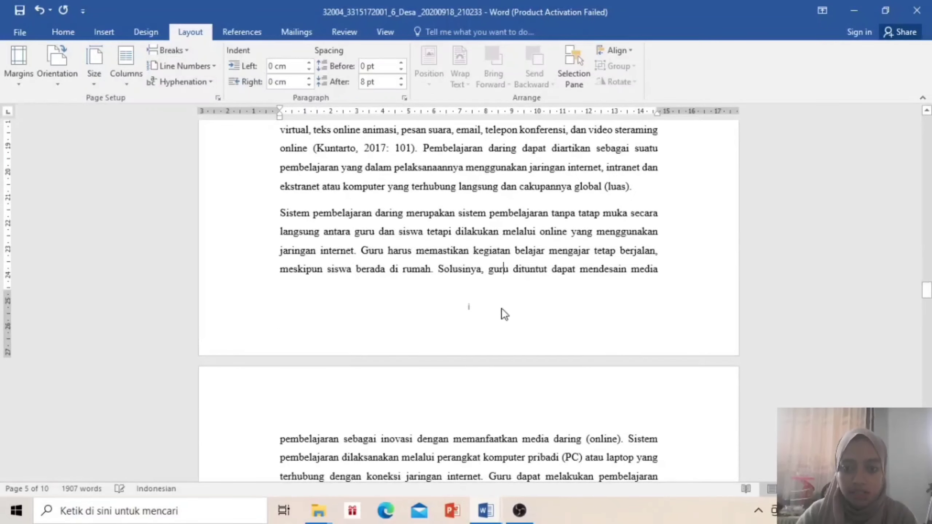
{"action": "double_click", "coordinate": [501, 309]}
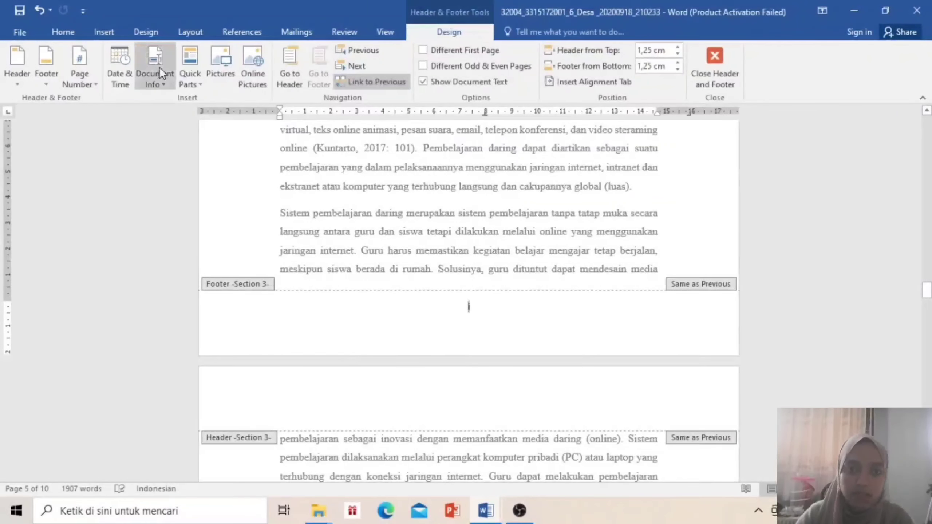
Add a Plain Number 3 page number at the top right of Section 3's pages, then close the header
{"action": "left_click", "coordinate": [88, 84]}
{"action": "mouse_move", "coordinate": [102, 109]}
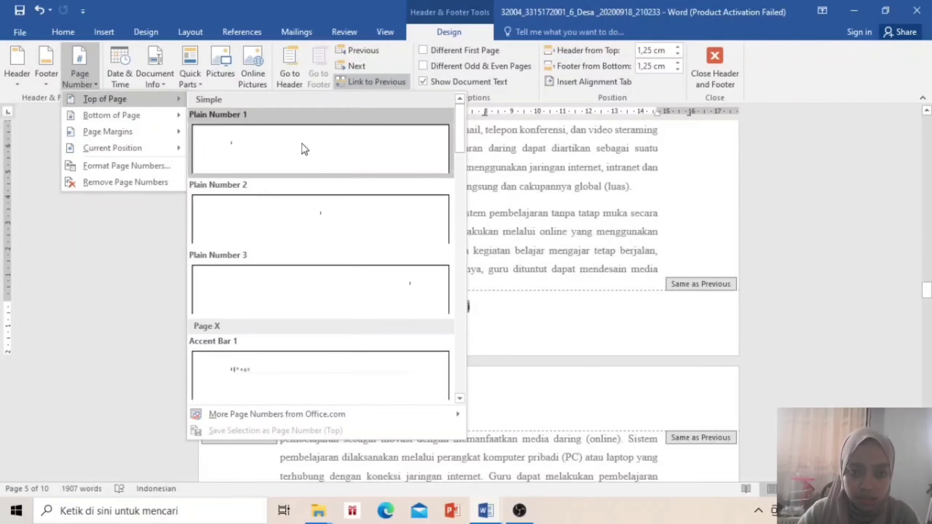
{"action": "left_click", "coordinate": [369, 287]}
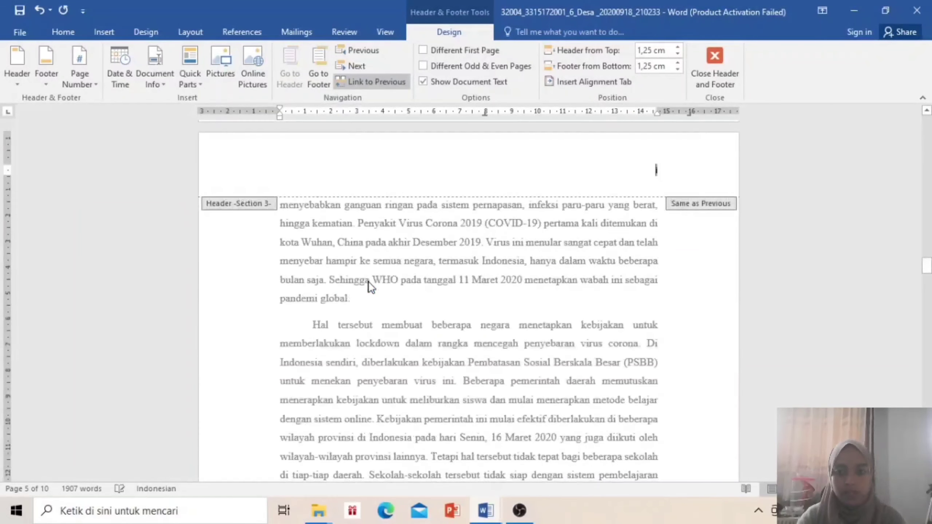
{"action": "left_click", "coordinate": [716, 74]}
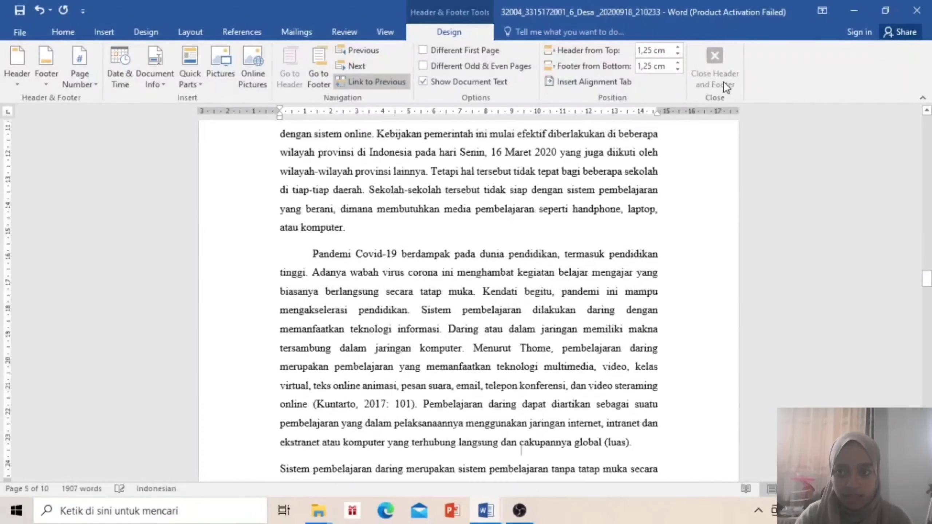
{"action": "left_click_drag", "start_coordinate": [927, 281], "coordinate": [928, 227]}
{"action": "left_click_drag", "start_coordinate": [929, 253], "coordinate": [928, 274]}
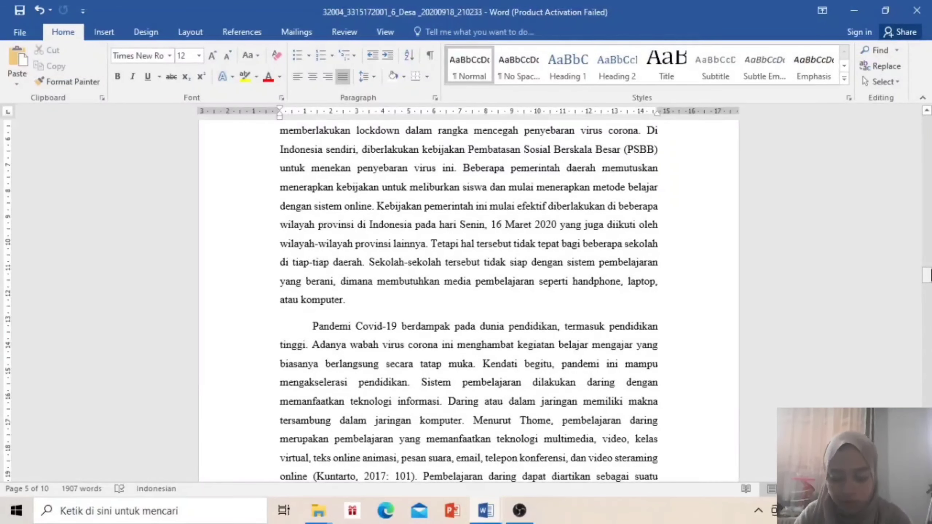
{"action": "left_click_drag", "start_coordinate": [927, 274], "coordinate": [927, 256]}
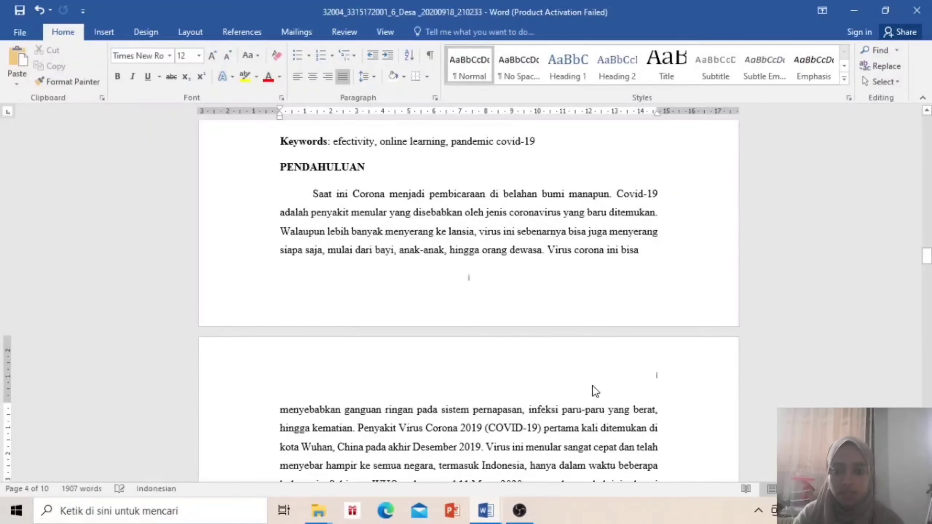
Type PGSD on the empty line of the page 5 header
{"action": "left_click", "coordinate": [386, 33]}
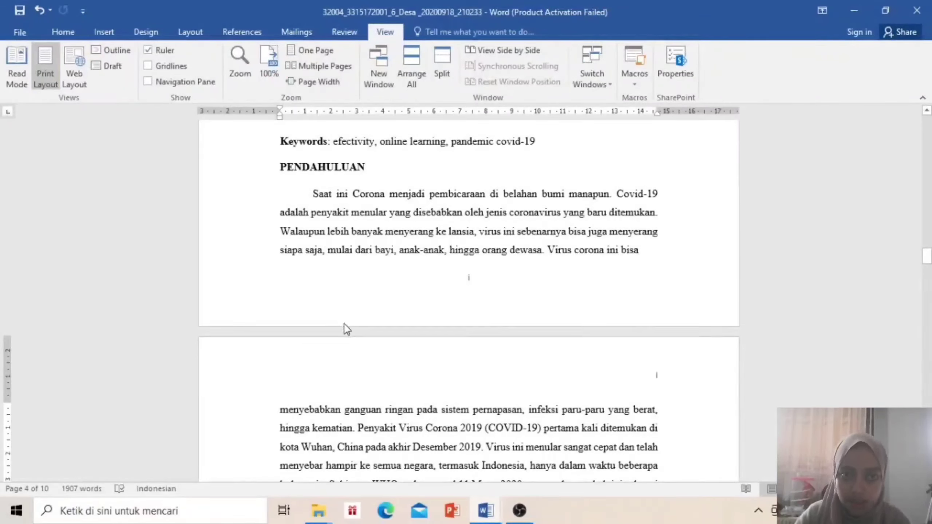
{"action": "left_click", "coordinate": [349, 360]}
{"action": "double_click", "coordinate": [348, 354]}
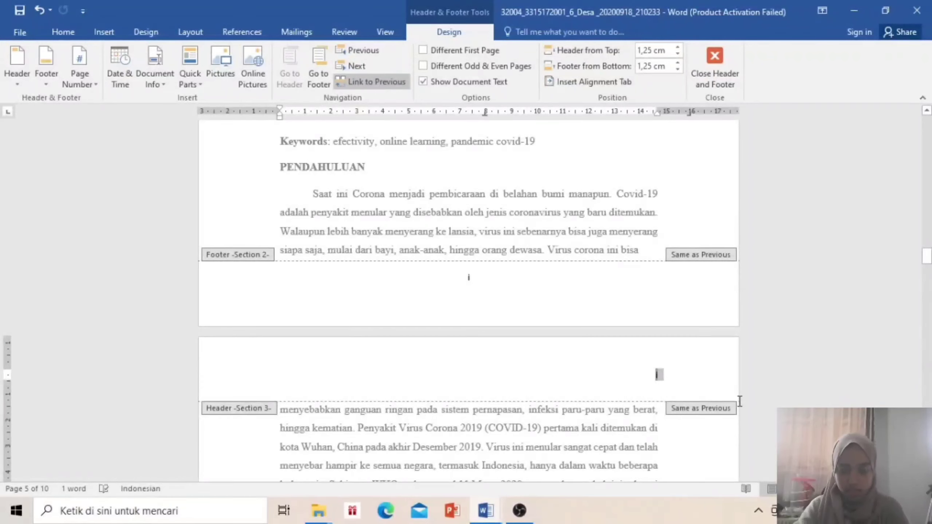
{"action": "left_click", "coordinate": [575, 384]}
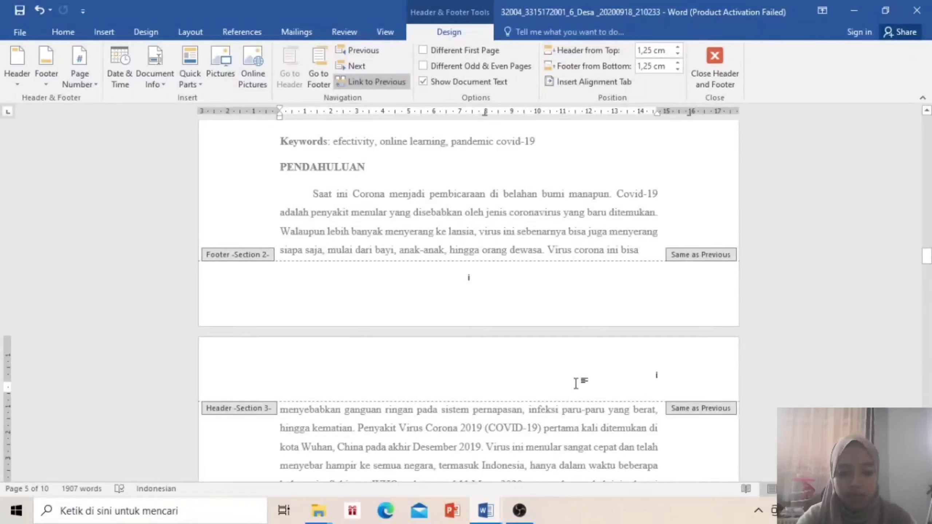
{"action": "type", "text": "PGSD"}
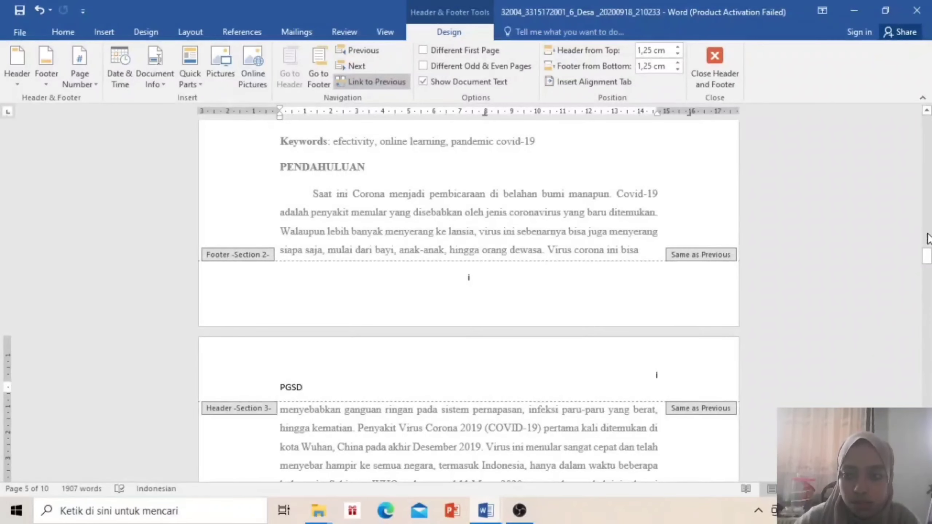
{"action": "left_click_drag", "start_coordinate": [927, 253], "coordinate": [929, 296]}
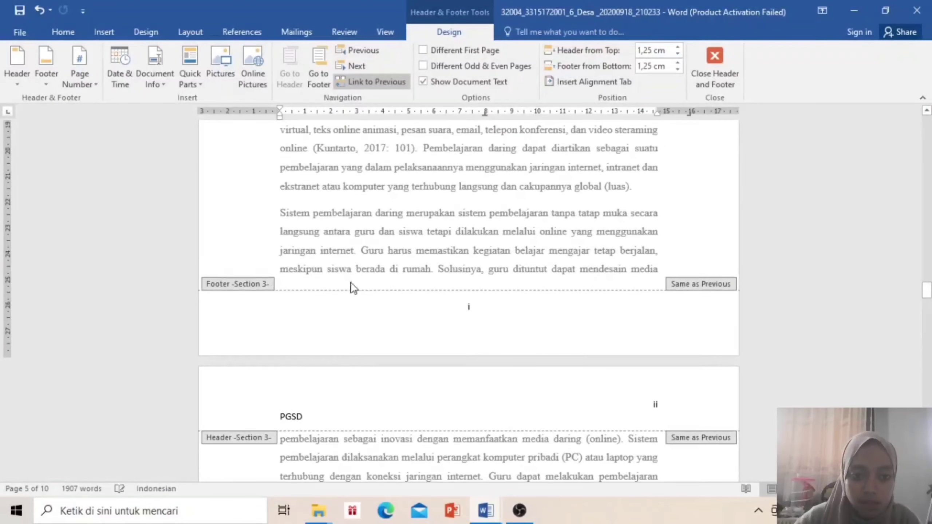
Enter the footer note 'NB: WAJIB MEMAKAI MASKER', correcting the misspelled word, and close the footer
{"action": "left_click", "coordinate": [329, 330]}
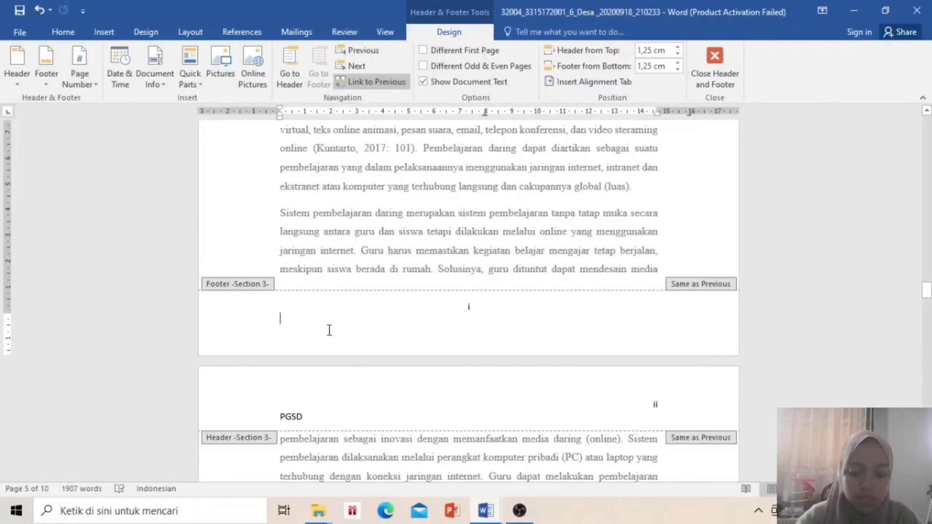
{"action": "type", "text": "NB"}
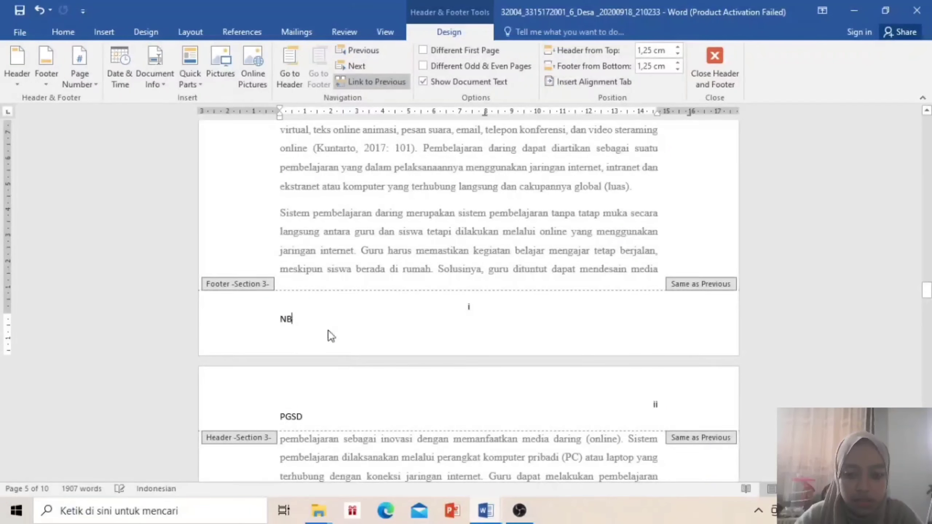
{"action": "type", "text": ": WAJIB"}
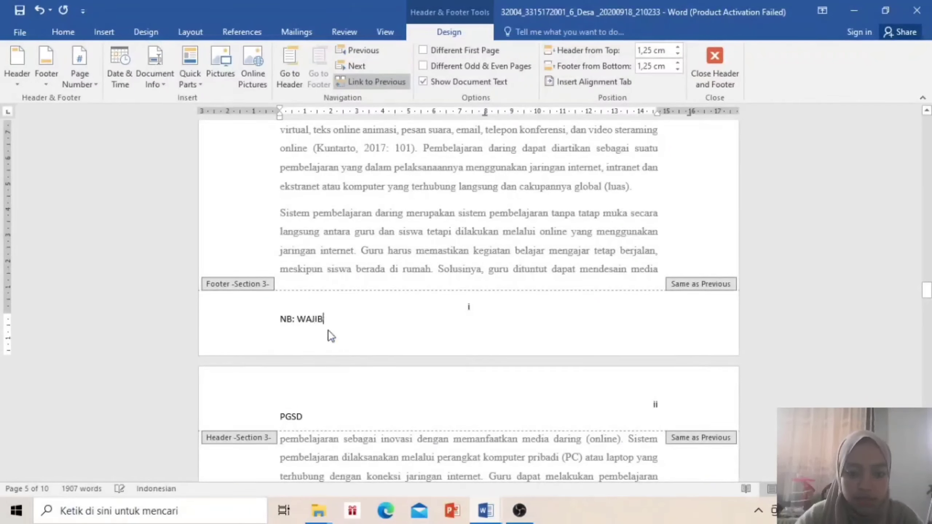
{"action": "type", "text": " MEMAKAI"}
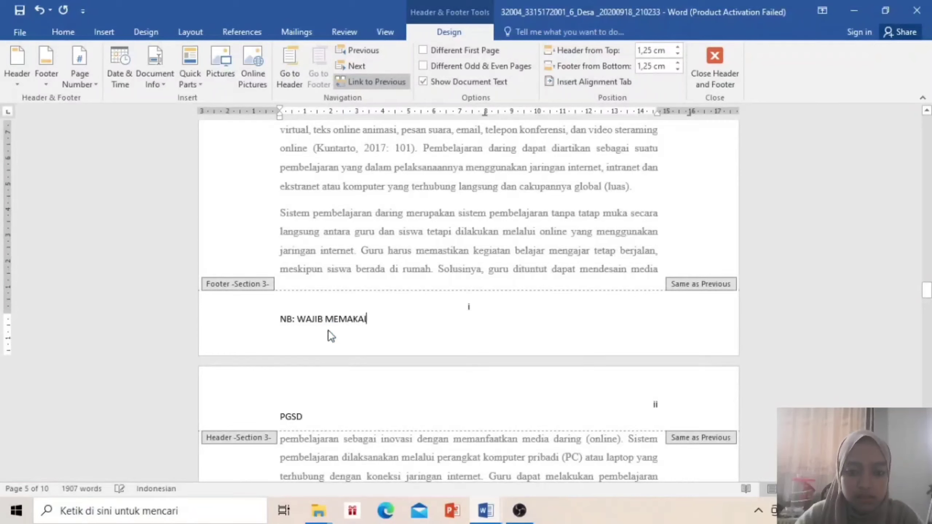
{"action": "type", "text": " ASKER"}
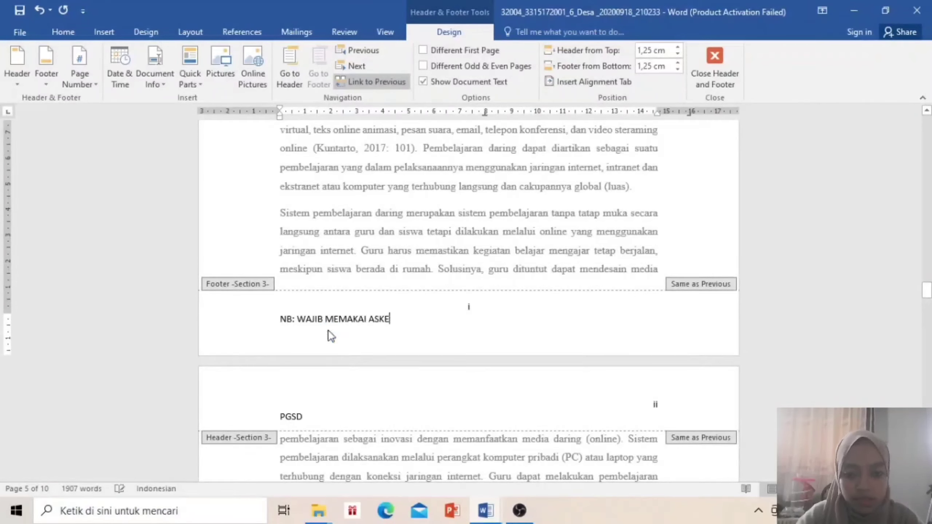
{"action": "key", "text": "BackSpace"}
{"action": "key", "text": "BackSpace"}
{"action": "key", "text": "BackSpace"}
{"action": "key", "text": "BackSpace"}
{"action": "key", "text": "BackSpace"}
{"action": "key", "text": "BackSpace"}
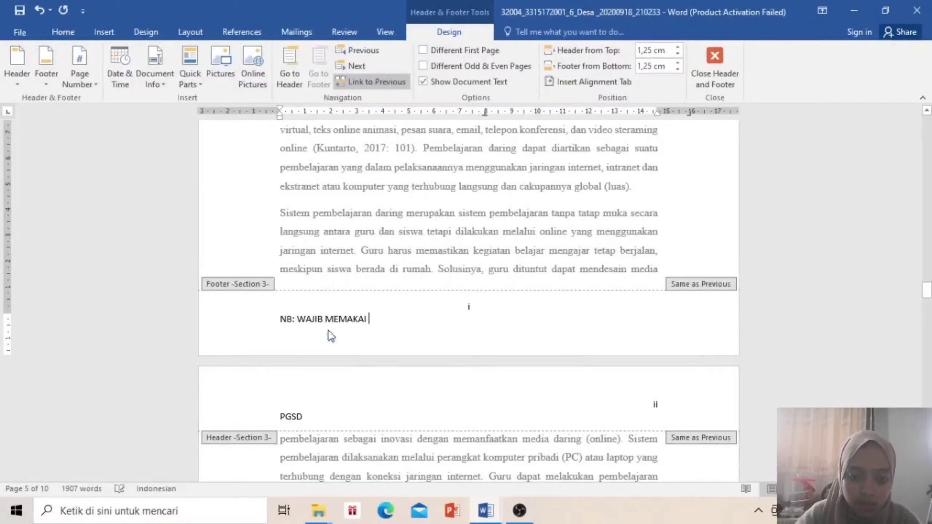
{"action": "type", "text": "MASKER"}
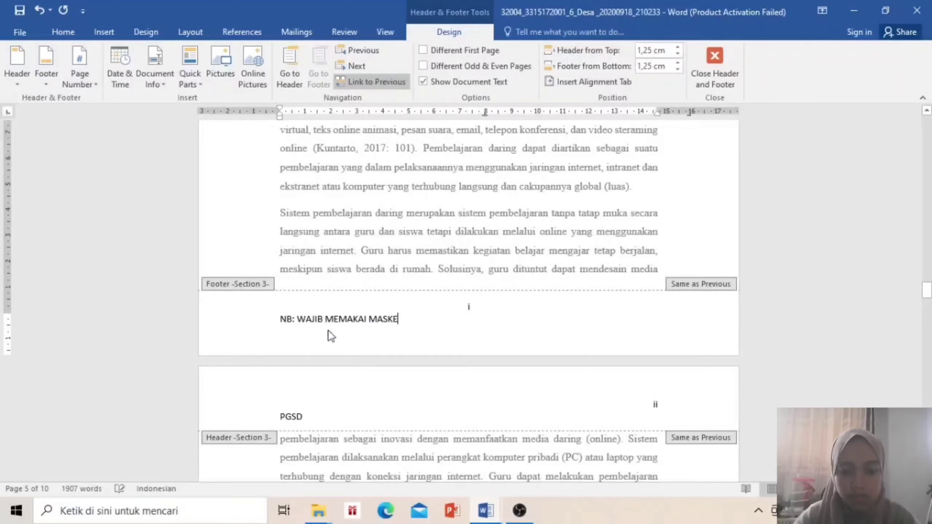
{"action": "left_click", "coordinate": [730, 76]}
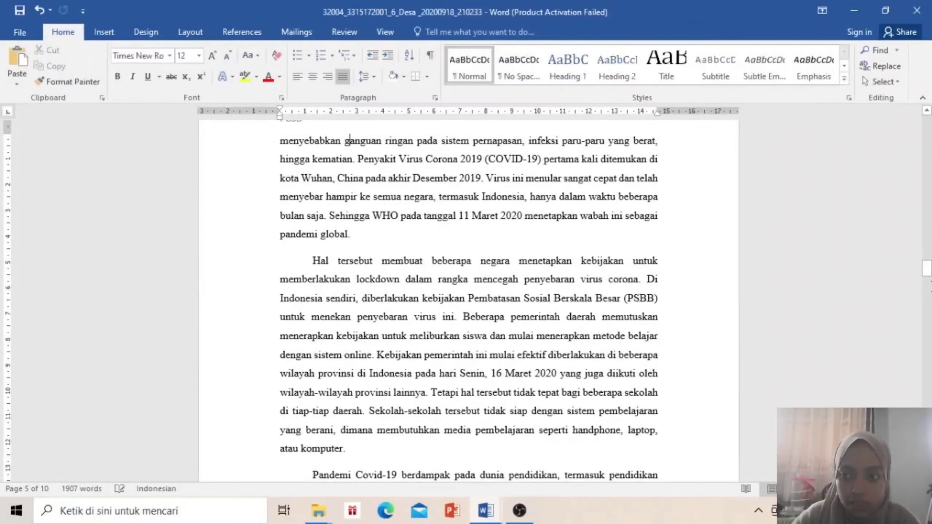
Return to editing the body text on page ii of the report
{"action": "left_click_drag", "start_coordinate": [929, 267], "coordinate": [929, 289]}
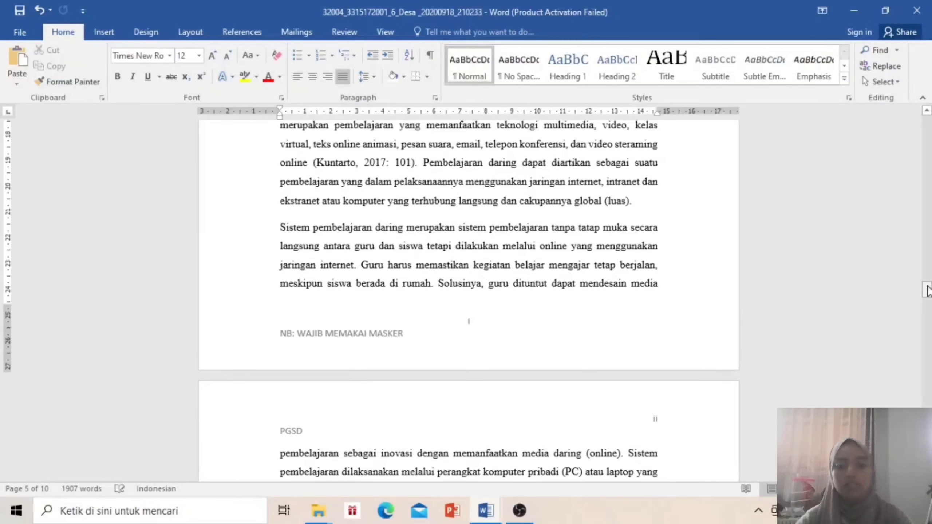
{"action": "left_click", "coordinate": [736, 409]}
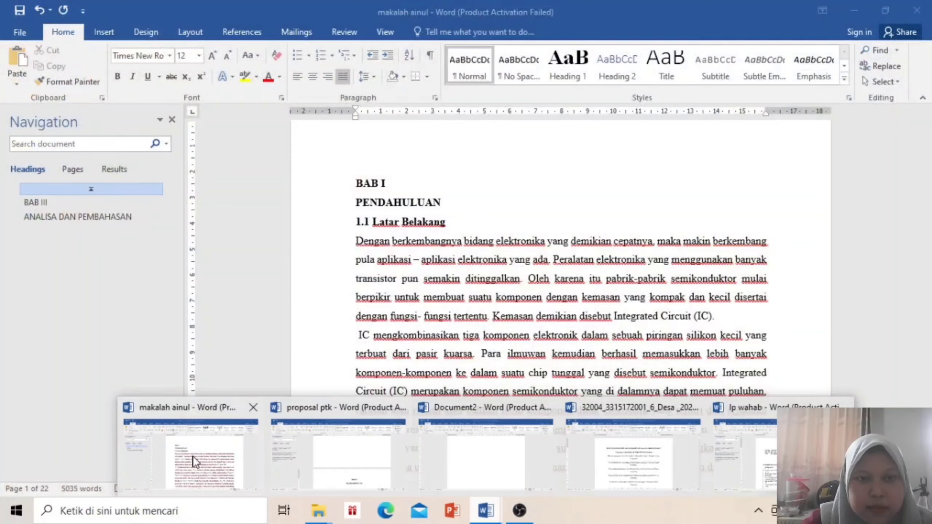
In makalah ainul, create a style named 'judul' from the selected BAB I PENDAHULUAN heading lines
{"action": "left_click", "coordinate": [192, 456]}
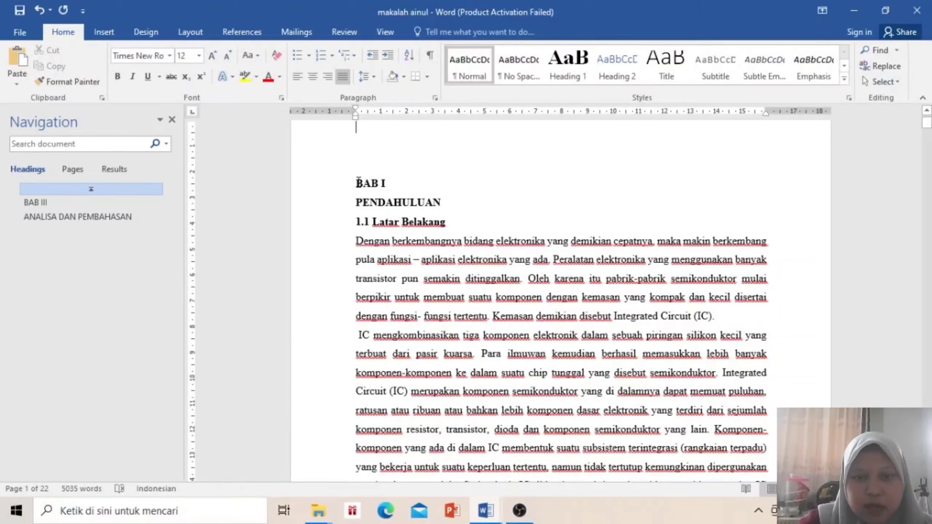
{"action": "left_click_drag", "start_coordinate": [354, 183], "coordinate": [453, 207]}
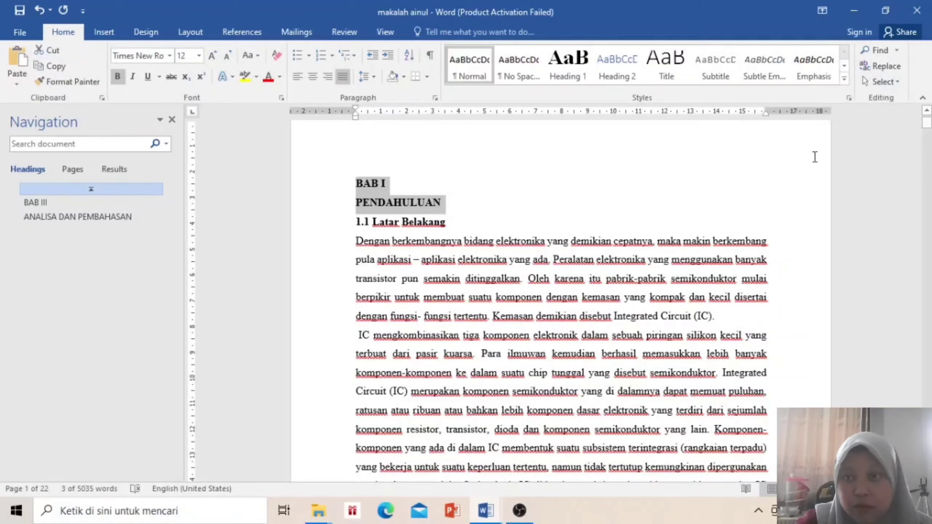
{"action": "left_click", "coordinate": [845, 79]}
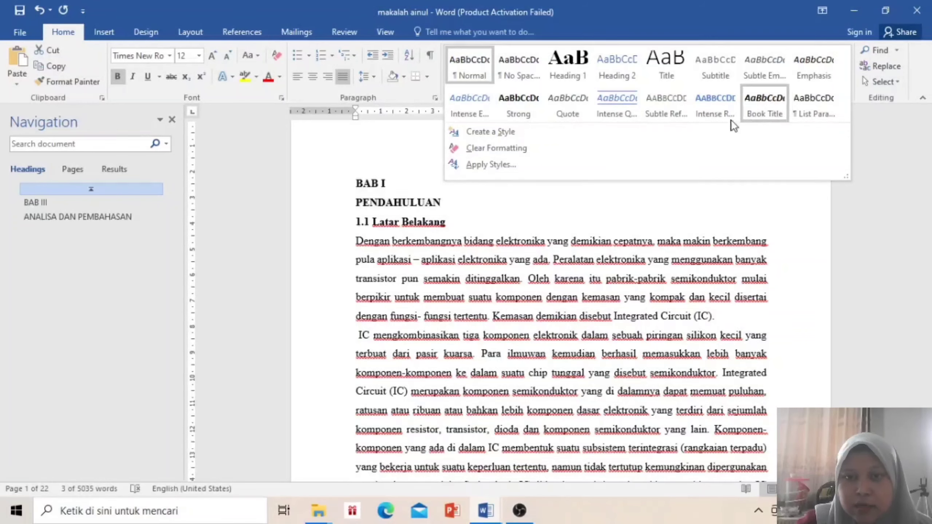
{"action": "left_click", "coordinate": [684, 137]}
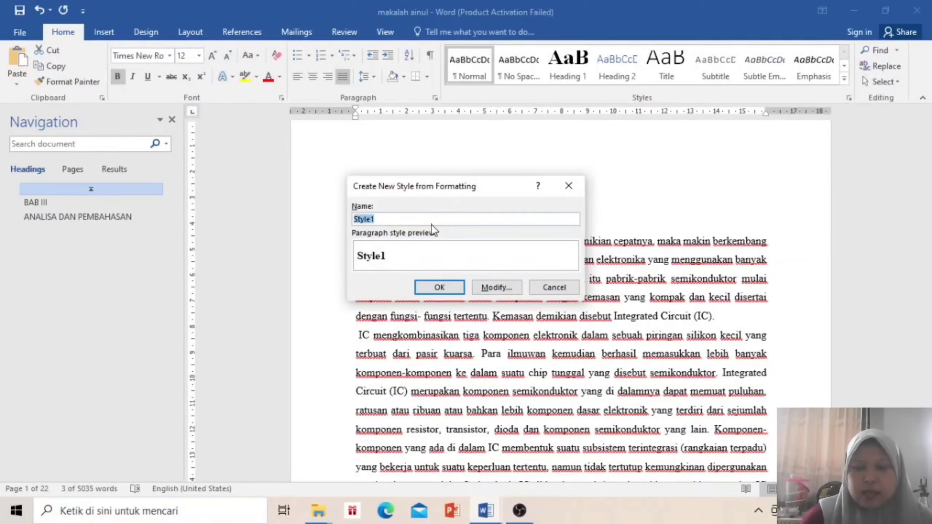
{"action": "key", "text": "BackSpace"}
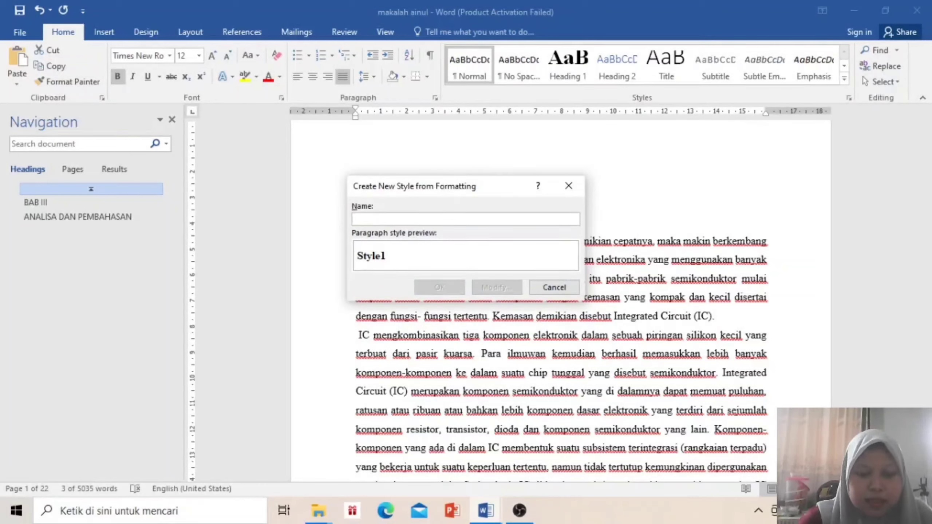
{"action": "type", "text": "judul"}
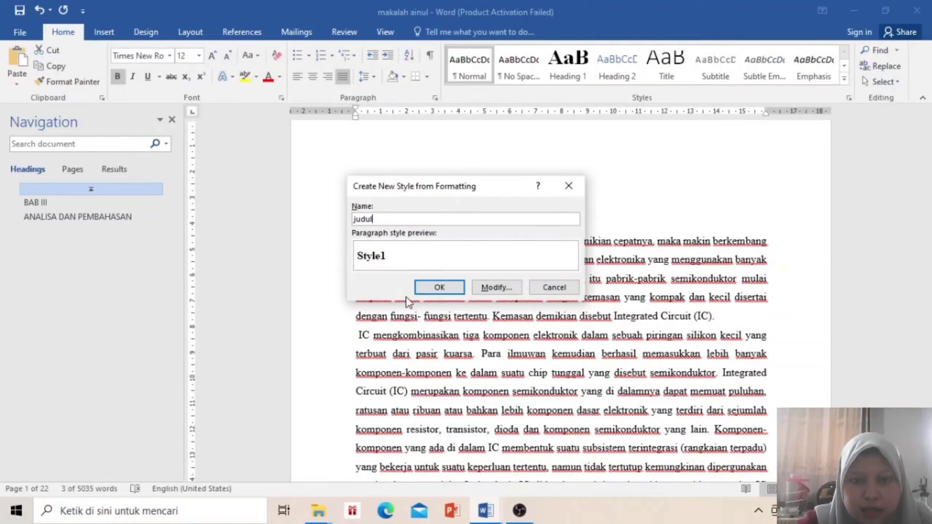
{"action": "left_click", "coordinate": [445, 289]}
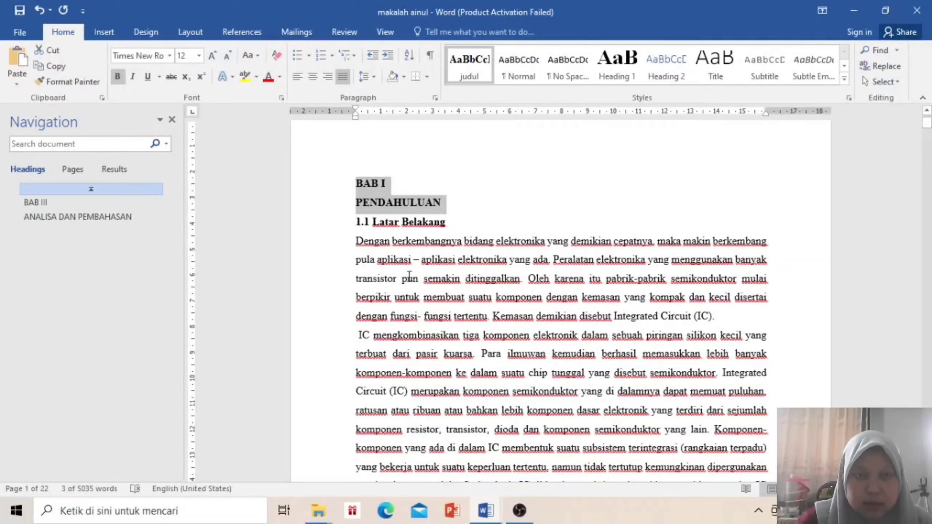
{"action": "left_click", "coordinate": [186, 33]}
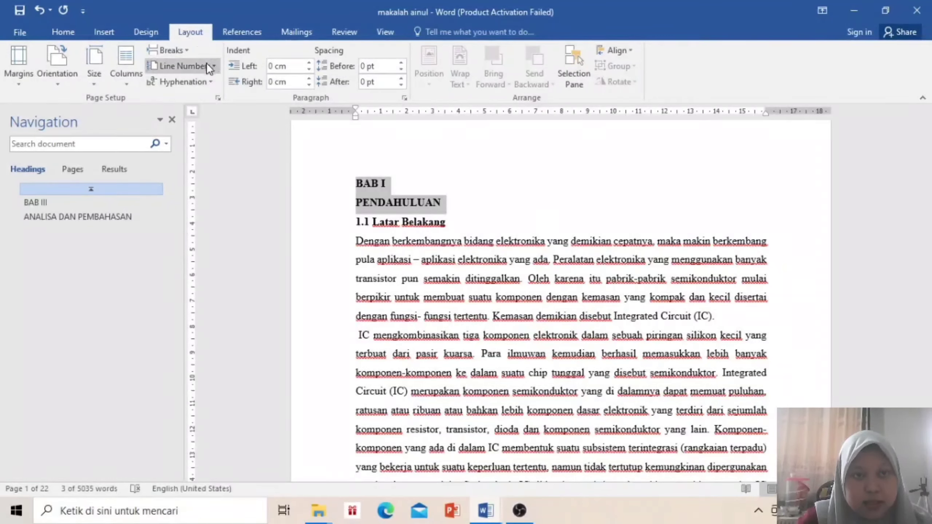
{"action": "left_click", "coordinate": [167, 47]}
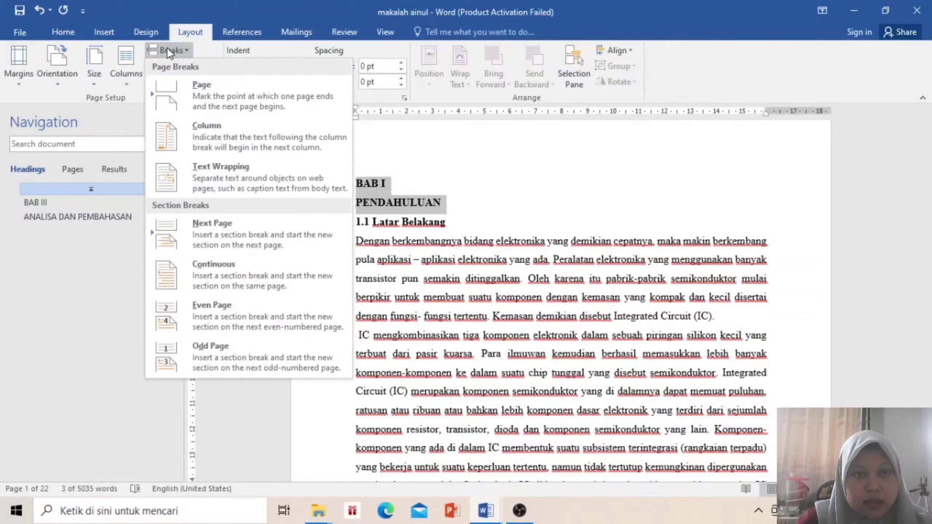
{"action": "left_click", "coordinate": [257, 173]}
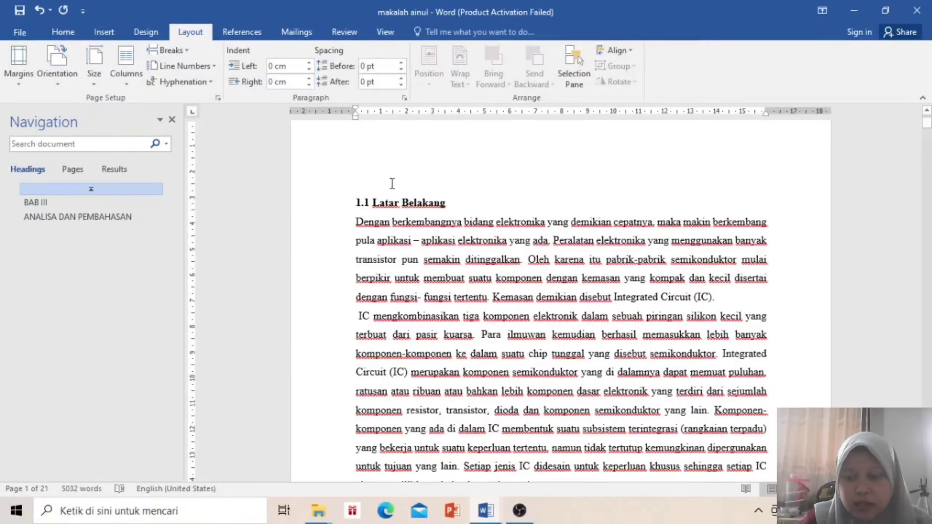
{"action": "key", "text": "Up"}
{"action": "key", "text": "Up"}
{"action": "key", "text": "Up"}
{"action": "key", "text": "Down"}
{"action": "key", "text": "Down"}
{"action": "key", "text": "Down"}
{"action": "key", "text": "Down"}
{"action": "key", "text": "Down"}
{"action": "key", "text": "Down"}
{"action": "key", "text": "Down"}
{"action": "key", "text": "Down"}
{"action": "key", "text": "Down"}
{"action": "key", "text": "Down"}
{"action": "key", "text": "Down"}
{"action": "key", "text": "Down"}
{"action": "key", "text": "Down"}
{"action": "key", "text": "Down"}
{"action": "key", "text": "Down"}
{"action": "key", "text": "Down"}
{"action": "key", "text": "Down"}
{"action": "key", "text": "Down"}
{"action": "key", "text": "Down"}
{"action": "key", "text": "Down"}
{"action": "key", "text": "Down"}
{"action": "key", "text": "Down"}
{"action": "key", "text": "Down"}
{"action": "key", "text": "Down"}
{"action": "key", "text": "Down"}
{"action": "key", "text": "Down"}
{"action": "key", "text": "Down"}
{"action": "key", "text": "Down"}
{"action": "key", "text": "Down"}
{"action": "key", "text": "Down"}
{"action": "key", "text": "Down"}
{"action": "key", "text": "Down"}
{"action": "key", "text": "Down"}
{"action": "key", "text": "Down"}
{"action": "key", "text": "Down"}
{"action": "key", "text": "Down"}
{"action": "key", "text": "Down"}
{"action": "key", "text": "Down"}
{"action": "key", "text": "Up"}
{"action": "key", "text": "Up"}
{"action": "key", "text": "Up"}
{"action": "key", "text": "Up"}
{"action": "key", "text": "Up"}
{"action": "key", "text": "Up"}
{"action": "key", "text": "Up"}
{"action": "key", "text": "Up"}
{"action": "key", "text": "Up"}
{"action": "key", "text": "Up"}
{"action": "key", "text": "Up"}
{"action": "key", "text": "Up"}
{"action": "key", "text": "Up"}
{"action": "key", "text": "Up"}
{"action": "key", "text": "Up"}
{"action": "key", "text": "Up"}
{"action": "key", "text": "Up"}
{"action": "key", "text": "Up"}
{"action": "key", "text": "Up"}
{"action": "key", "text": "Up"}
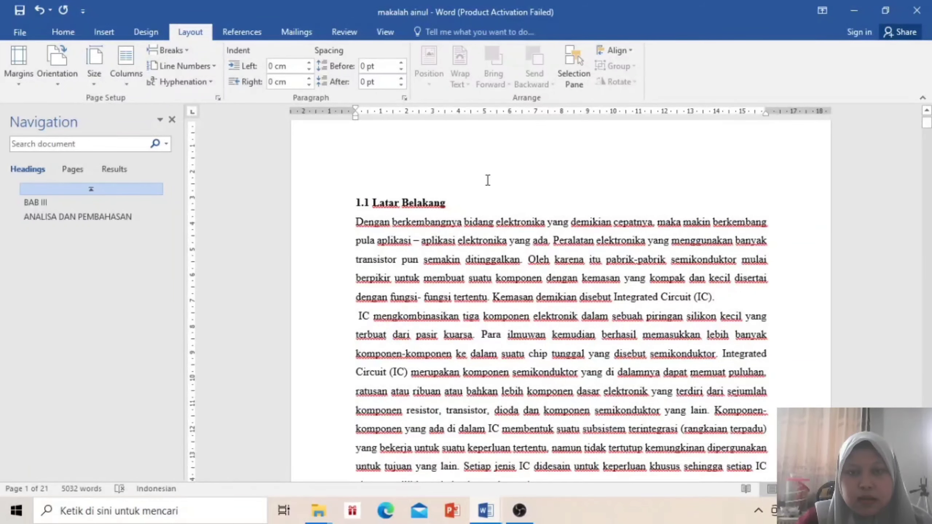
{"action": "key", "text": "ctrl+z"}
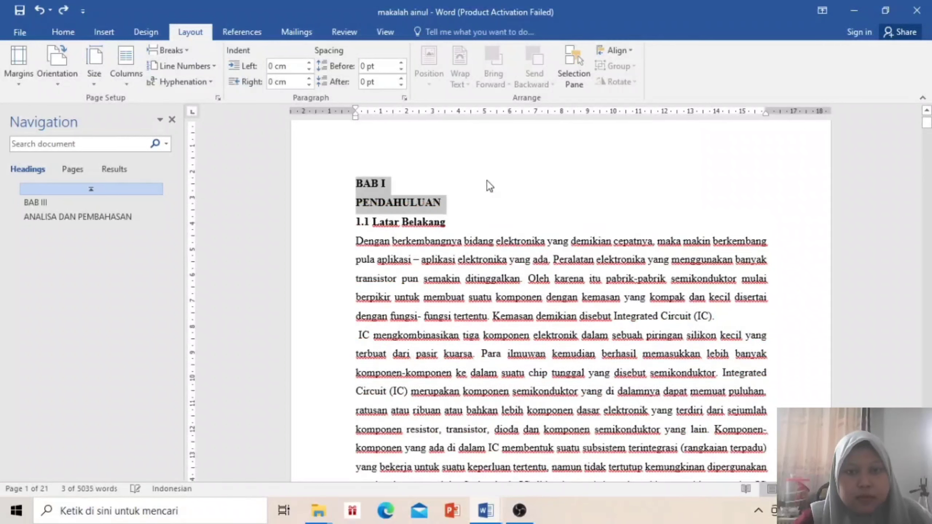
{"action": "left_click", "coordinate": [170, 51]}
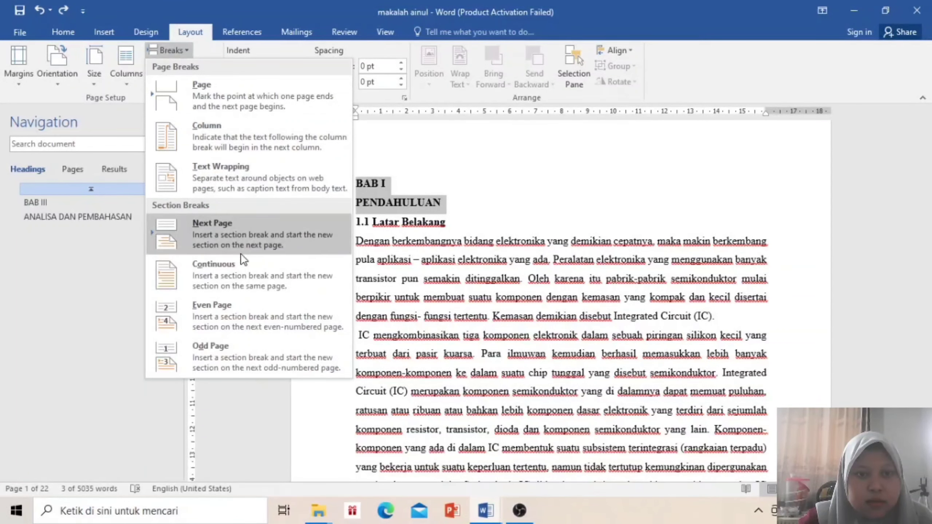
{"action": "left_click", "coordinate": [232, 180]}
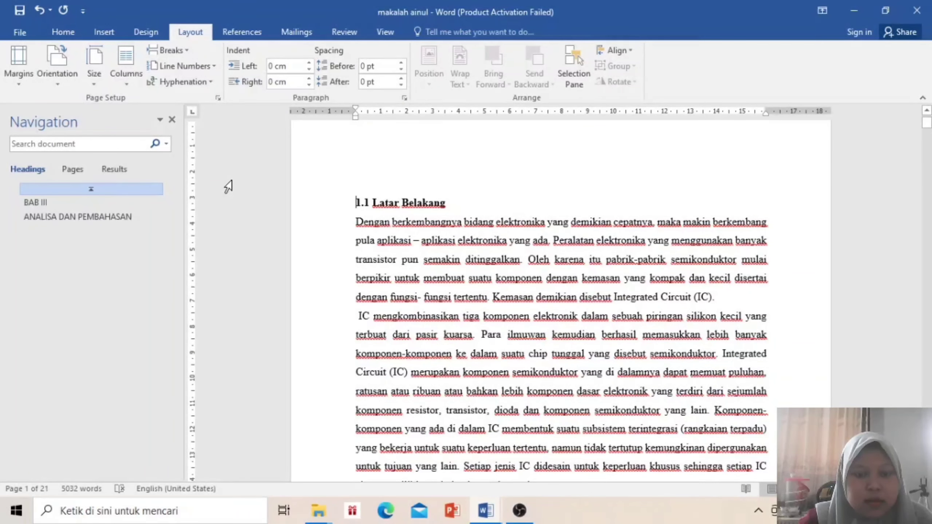
{"action": "key", "text": "ctrl+z"}
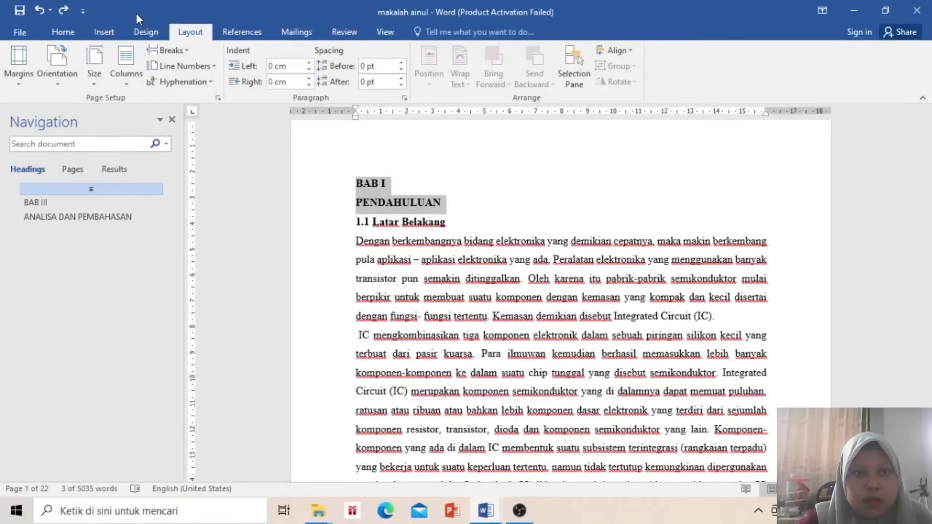
{"action": "left_click", "coordinate": [156, 33]}
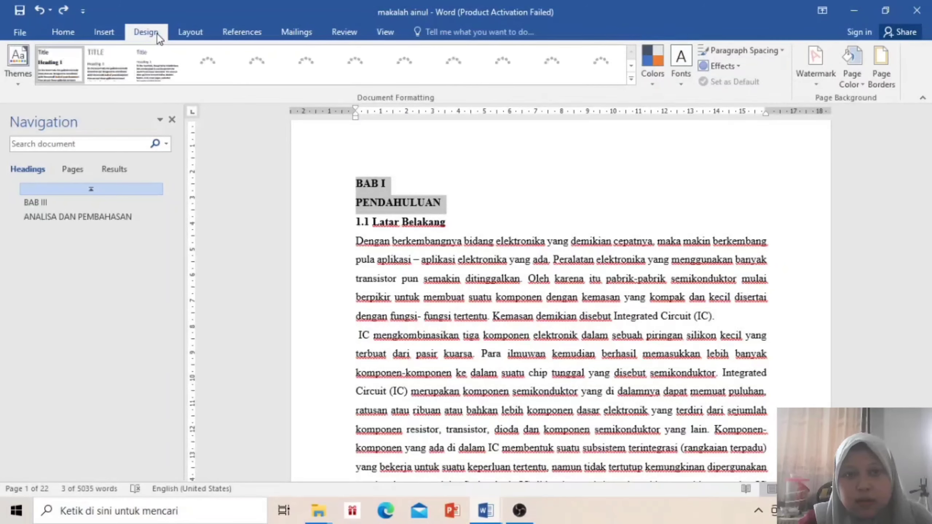
Insert a Text Wrapping break from Layout > Breaks in place of the BAB I PENDAHULUAN heading
{"action": "left_click", "coordinate": [75, 30]}
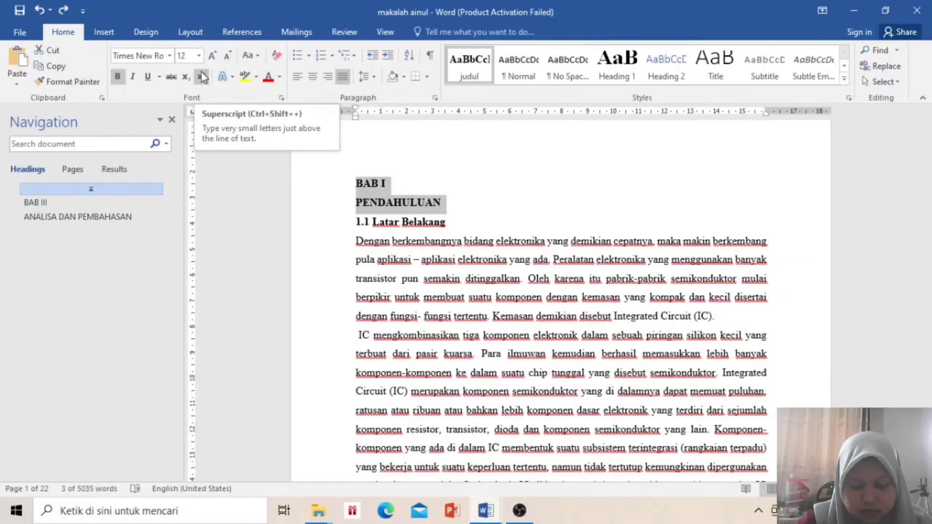
{"action": "left_click", "coordinate": [149, 34]}
{"action": "left_click", "coordinate": [196, 32]}
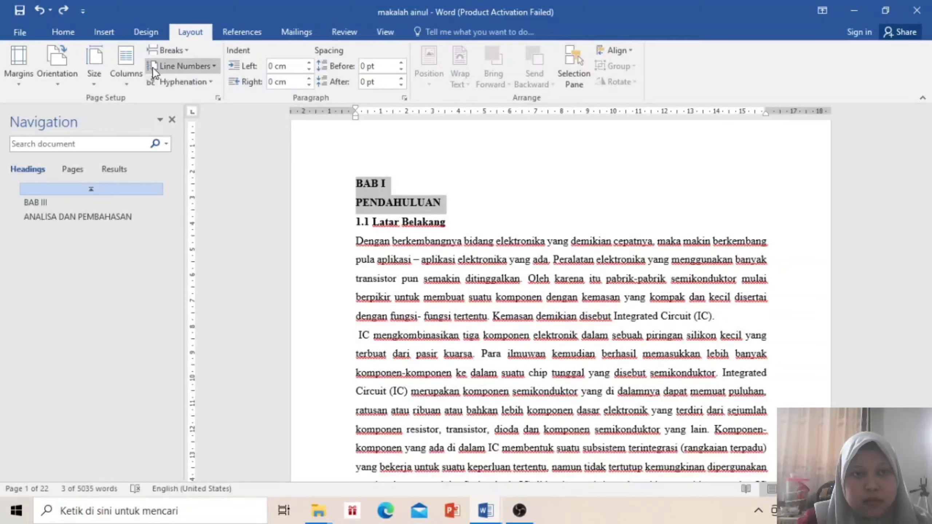
{"action": "left_click", "coordinate": [162, 52]}
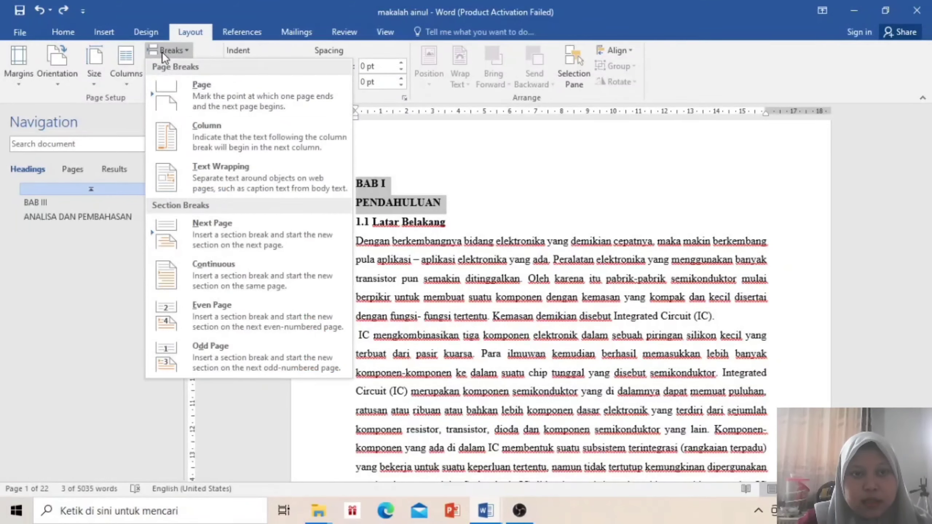
{"action": "right_click", "coordinate": [251, 170]}
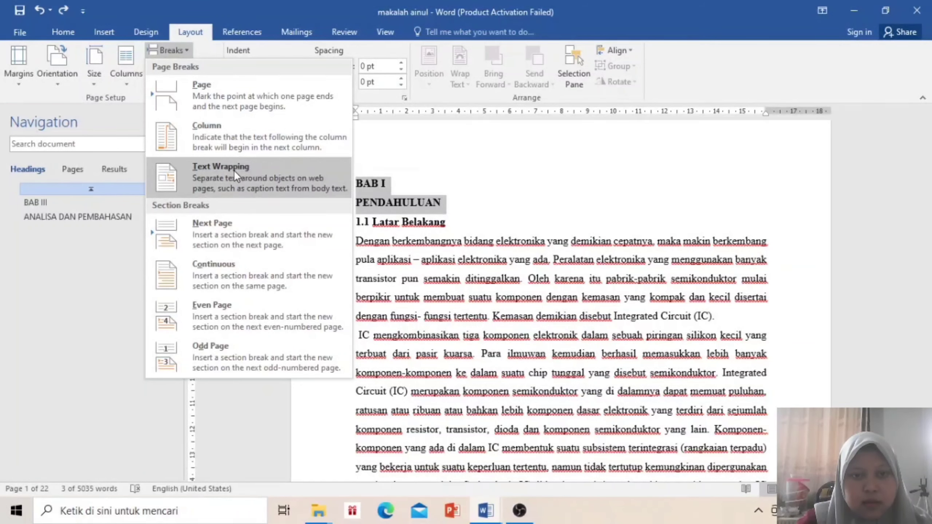
{"action": "left_click", "coordinate": [242, 173]}
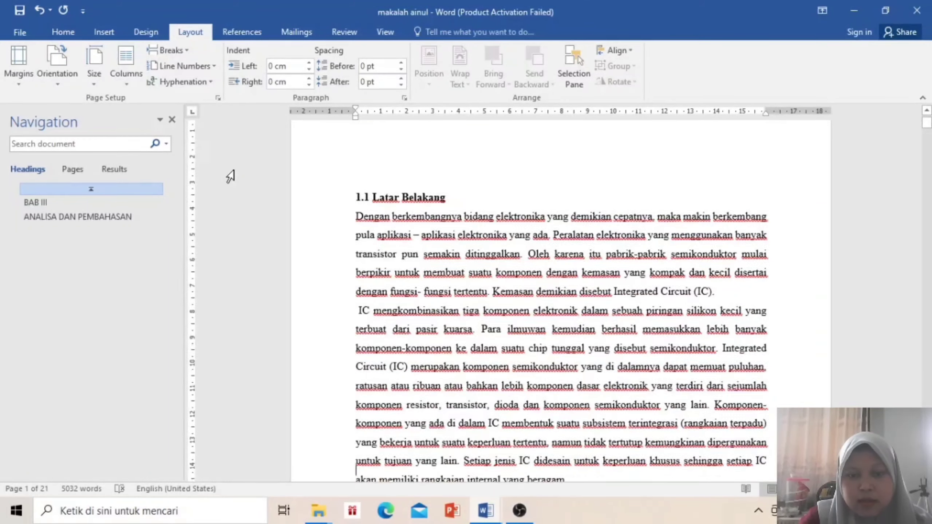
Check the following pages, then undo the text wrapping break to bring the heading back
{"action": "scroll", "coordinate": [230, 176], "scroll_direction": "down", "scroll_amount": 10}
{"action": "key", "text": "Down"}
{"action": "key", "text": "Down"}
{"action": "key", "text": "Down"}
{"action": "key", "text": "Down"}
{"action": "key", "text": "Down"}
{"action": "key", "text": "Down"}
{"action": "key", "text": "Down"}
{"action": "key", "text": "Down"}
{"action": "key", "text": "Down"}
{"action": "key", "text": "Down"}
{"action": "key", "text": "Down"}
{"action": "key", "text": "Down"}
{"action": "key", "text": "Down"}
{"action": "key", "text": "Down"}
{"action": "key", "text": "Down"}
{"action": "key", "text": "Down"}
{"action": "key", "text": "Down"}
{"action": "key", "text": "Down"}
{"action": "key", "text": "Down"}
{"action": "key", "text": "Down"}
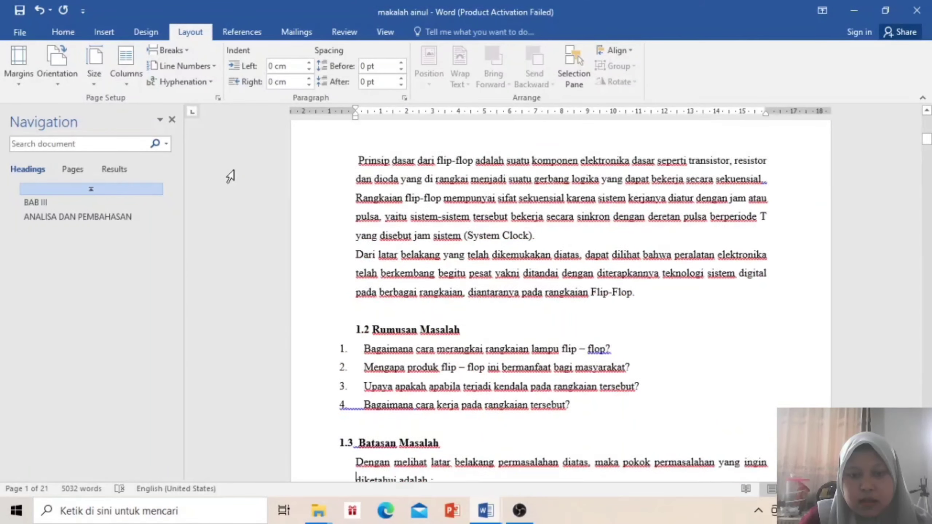
{"action": "key", "text": "Down"}
{"action": "key", "text": "Down"}
{"action": "key", "text": "Down"}
{"action": "key", "text": "Down"}
{"action": "key", "text": "Down"}
{"action": "key", "text": "Down"}
{"action": "key", "text": "Down"}
{"action": "key", "text": "Down"}
{"action": "key", "text": "Down"}
{"action": "key", "text": "Down"}
{"action": "key", "text": "Down"}
{"action": "key", "text": "Down"}
{"action": "key", "text": "Down"}
{"action": "key", "text": "Down"}
{"action": "key", "text": "Down"}
{"action": "key", "text": "Down"}
{"action": "key", "text": "Down"}
{"action": "key", "text": "Down"}
{"action": "key", "text": "Down"}
{"action": "key", "text": "Down"}
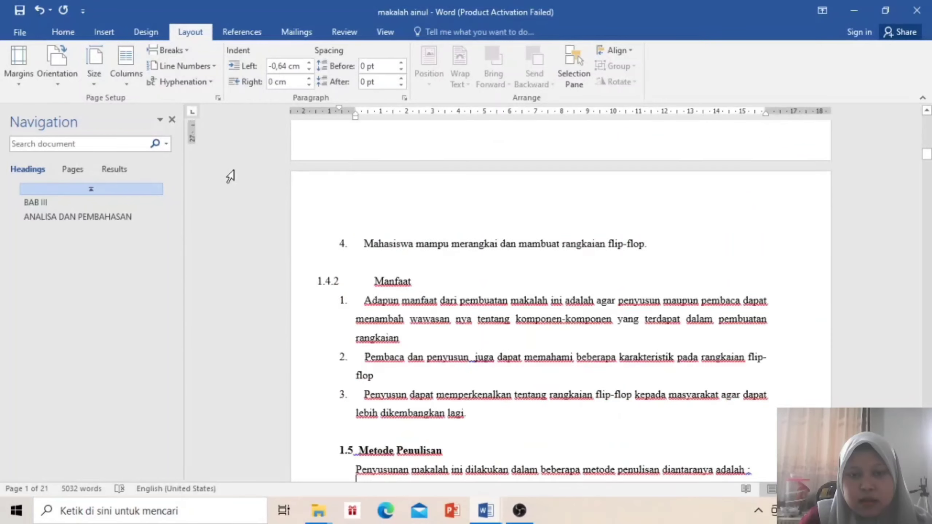
{"action": "key", "text": "Down"}
{"action": "key", "text": "Down"}
{"action": "key", "text": "Down"}
{"action": "key", "text": "Down"}
{"action": "key", "text": "Down"}
{"action": "key", "text": "Down"}
{"action": "key", "text": "Down"}
{"action": "key", "text": "Down"}
{"action": "key", "text": "Down"}
{"action": "key", "text": "Down"}
{"action": "key", "text": "Down"}
{"action": "key", "text": "Down"}
{"action": "key", "text": "Down"}
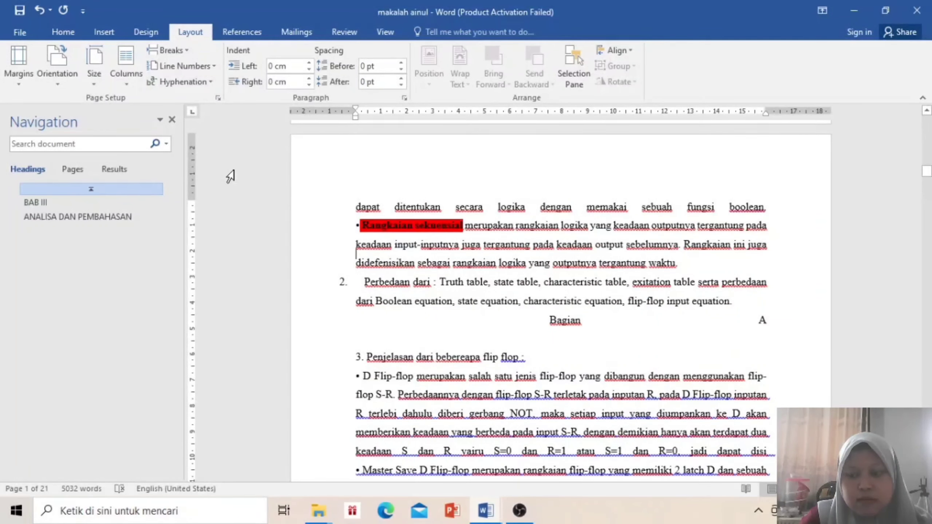
{"action": "key", "text": "Up"}
{"action": "key", "text": "Up"}
{"action": "key", "text": "Up"}
{"action": "key", "text": "Up"}
{"action": "key", "text": "Up"}
{"action": "key", "text": "Up"}
{"action": "key", "text": "Up"}
{"action": "key", "text": "Up"}
{"action": "key", "text": "Up"}
{"action": "key", "text": "Up"}
{"action": "key", "text": "Up"}
{"action": "key", "text": "Up"}
{"action": "key", "text": "Up"}
{"action": "key", "text": "Up"}
{"action": "key", "text": "Up"}
{"action": "key", "text": "Up"}
{"action": "key", "text": "Up"}
{"action": "key", "text": "Up"}
{"action": "key", "text": "Up"}
{"action": "key", "text": "Up"}
{"action": "key", "text": "Up"}
{"action": "key", "text": "Up"}
{"action": "key", "text": "Up"}
{"action": "key", "text": "Up"}
{"action": "key", "text": "Up"}
{"action": "key", "text": "Up"}
{"action": "key", "text": "Up"}
{"action": "key", "text": "Up"}
{"action": "key", "text": "Up"}
{"action": "key", "text": "Up"}
{"action": "key", "text": "Up"}
{"action": "key", "text": "Up"}
{"action": "key", "text": "Up"}
{"action": "key", "text": "Up"}
{"action": "key", "text": "Up"}
{"action": "key", "text": "Up"}
{"action": "key", "text": "Up"}
{"action": "key", "text": "Up"}
{"action": "key", "text": "Up"}
{"action": "key", "text": "Up"}
{"action": "key", "text": "Up"}
{"action": "key", "text": "Up"}
{"action": "key", "text": "Up"}
{"action": "key", "text": "Up"}
{"action": "key", "text": "Up"}
{"action": "key", "text": "Up"}
{"action": "key", "text": "Up"}
{"action": "key", "text": "Up"}
{"action": "key", "text": "Up"}
{"action": "key", "text": "Up"}
{"action": "key", "text": "Up"}
{"action": "key", "text": "Up"}
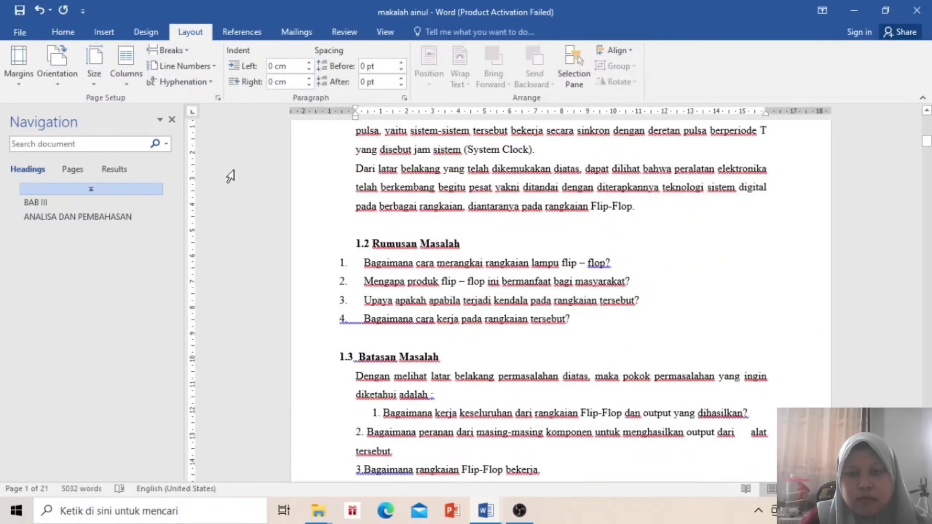
{"action": "key", "text": "Up"}
{"action": "key", "text": "Up"}
{"action": "key", "text": "Up"}
{"action": "key", "text": "Up"}
{"action": "key", "text": "Up"}
{"action": "key", "text": "Up"}
{"action": "key", "text": "Up"}
{"action": "key", "text": "Up"}
{"action": "key", "text": "Up"}
{"action": "key", "text": "Up"}
{"action": "key", "text": "Up"}
{"action": "key", "text": "Up"}
{"action": "key", "text": "Up"}
{"action": "key", "text": "Up"}
{"action": "key", "text": "Up"}
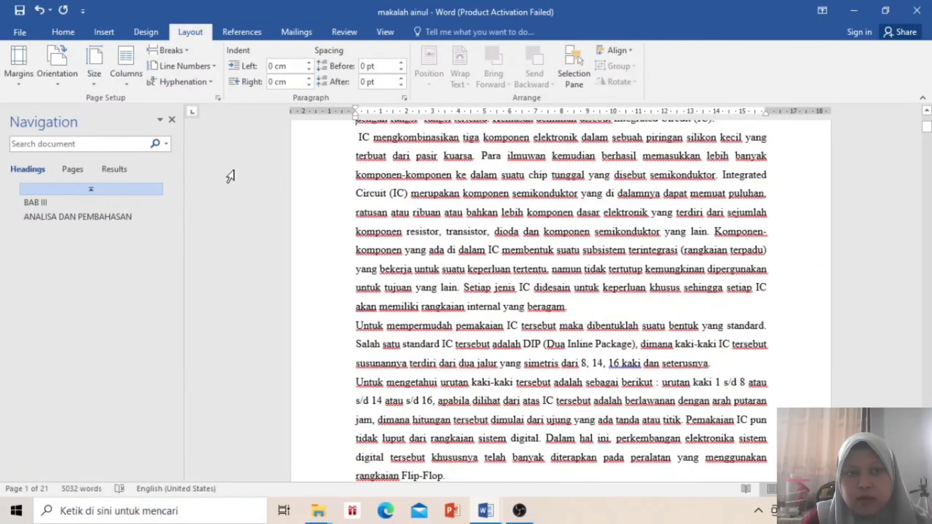
{"action": "key", "text": "ctrl+z"}
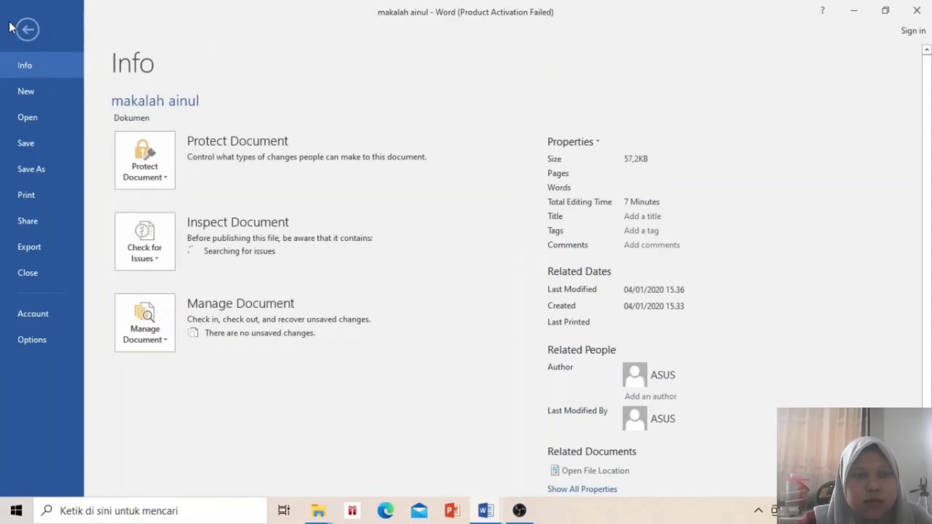
Centre the BAB I and PENDAHULUAN title lines, then select the 1.1 Latar Belakang heading
{"action": "left_click", "coordinate": [20, 29]}
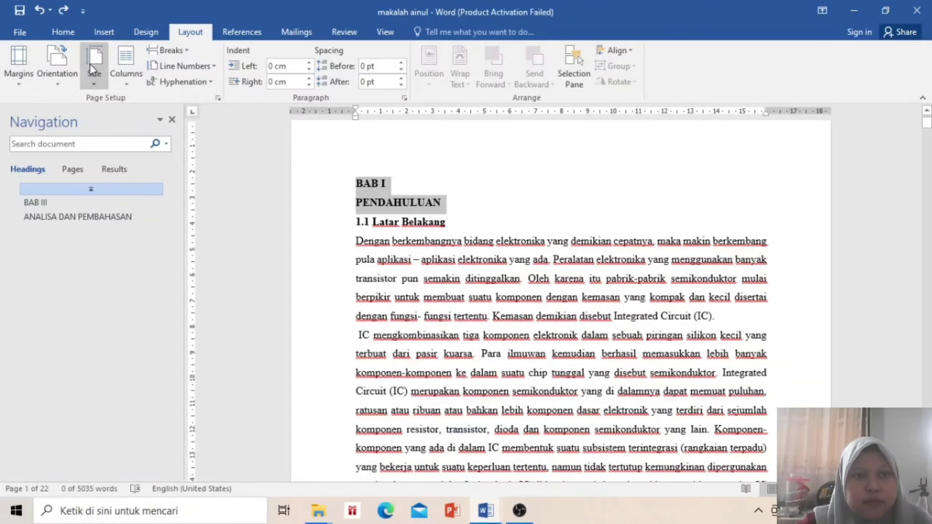
{"action": "left_click", "coordinate": [99, 29]}
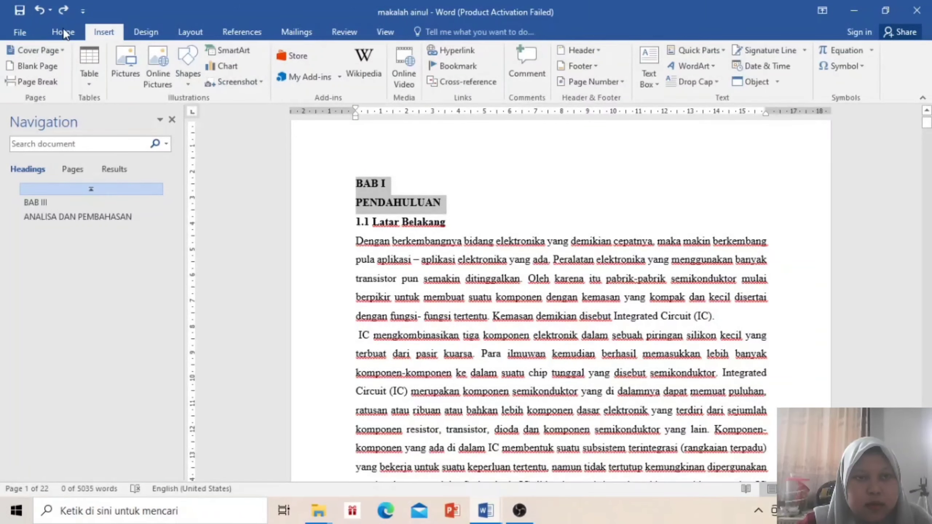
{"action": "left_click", "coordinate": [58, 30]}
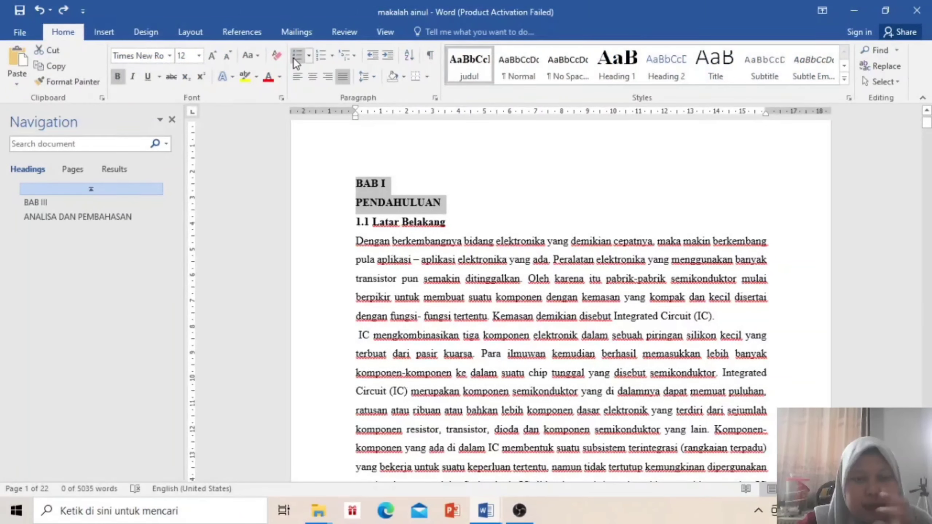
{"action": "left_click", "coordinate": [313, 78]}
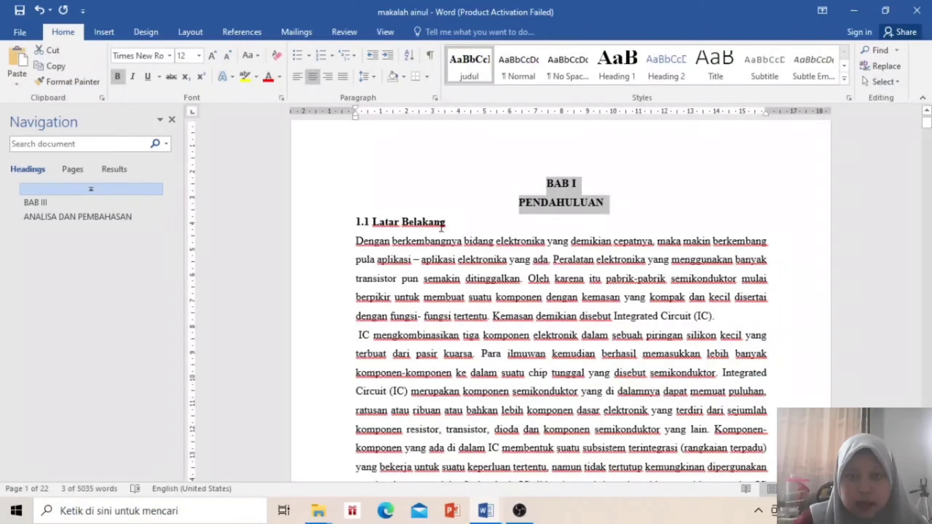
{"action": "left_click", "coordinate": [441, 227]}
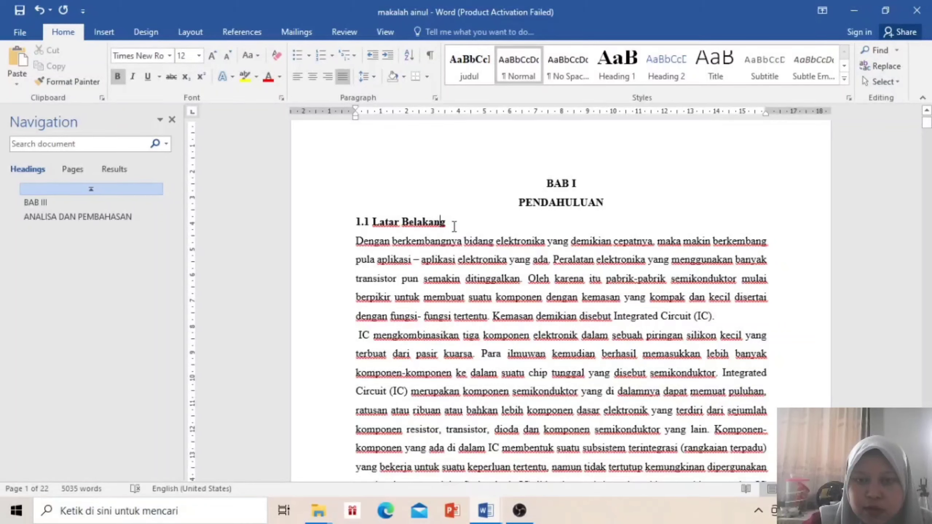
{"action": "left_click_drag", "start_coordinate": [454, 226], "coordinate": [345, 223]}
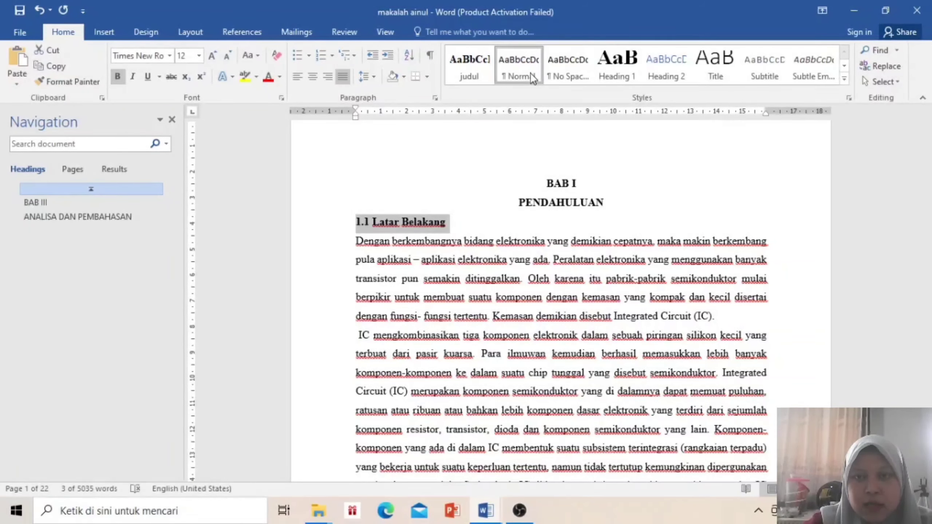
Create a paragraph style named 'sub judul' from the selected 1.1 Latar Belakang heading
{"action": "left_click", "coordinate": [844, 78]}
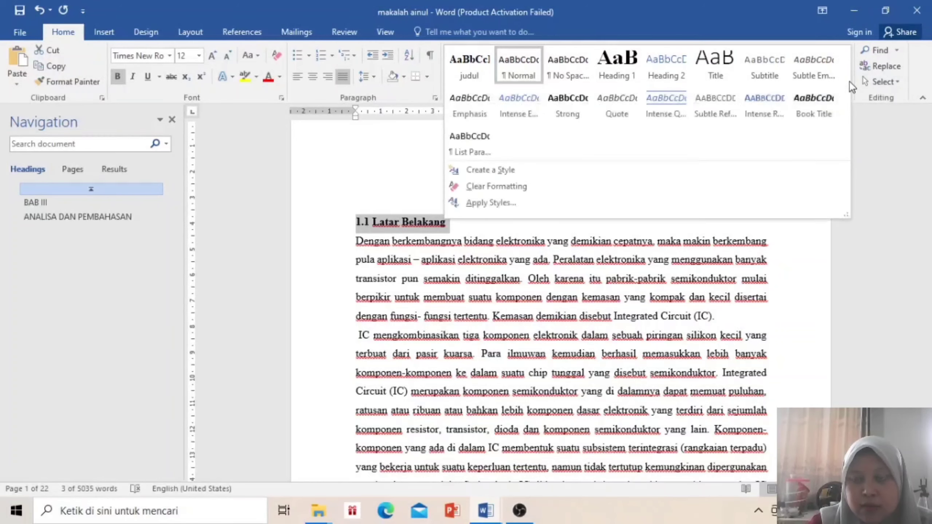
{"action": "left_click", "coordinate": [651, 169]}
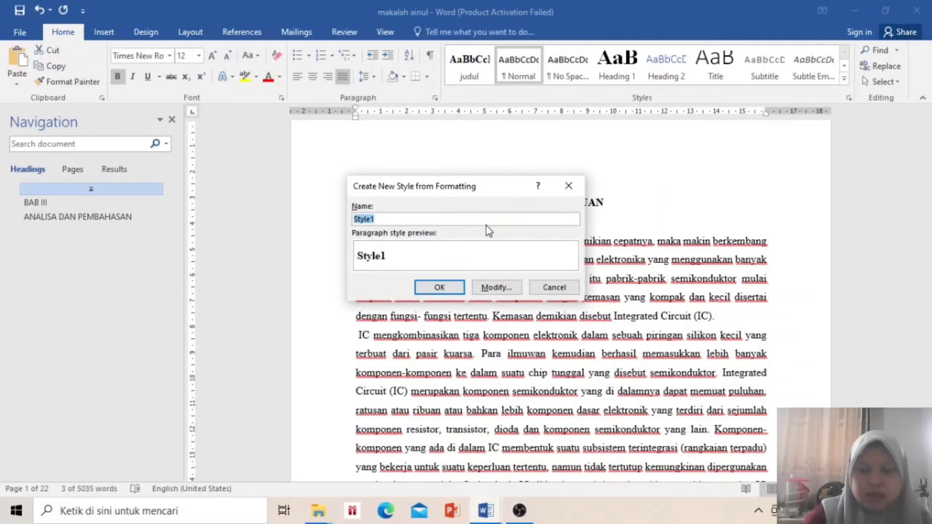
{"action": "key", "text": "BackSpace"}
{"action": "type", "text": "s"}
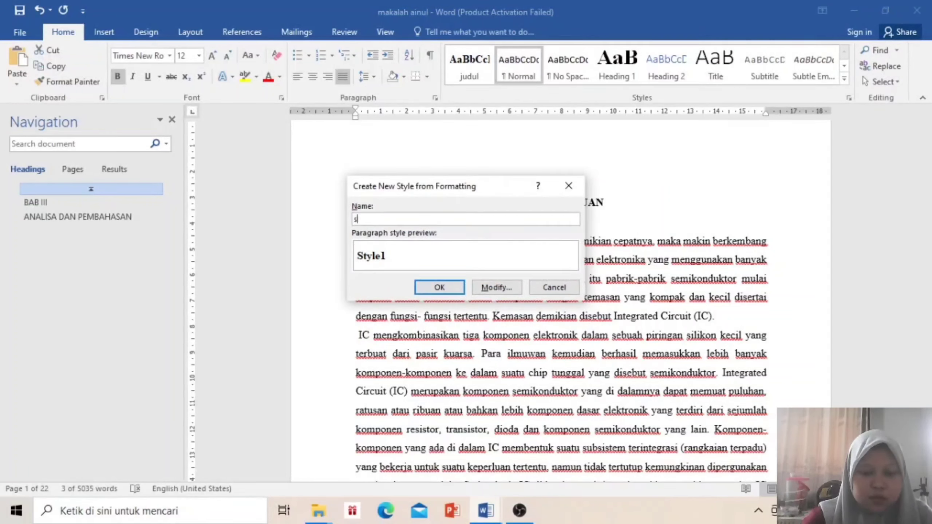
{"action": "type", "text": "ub judul"}
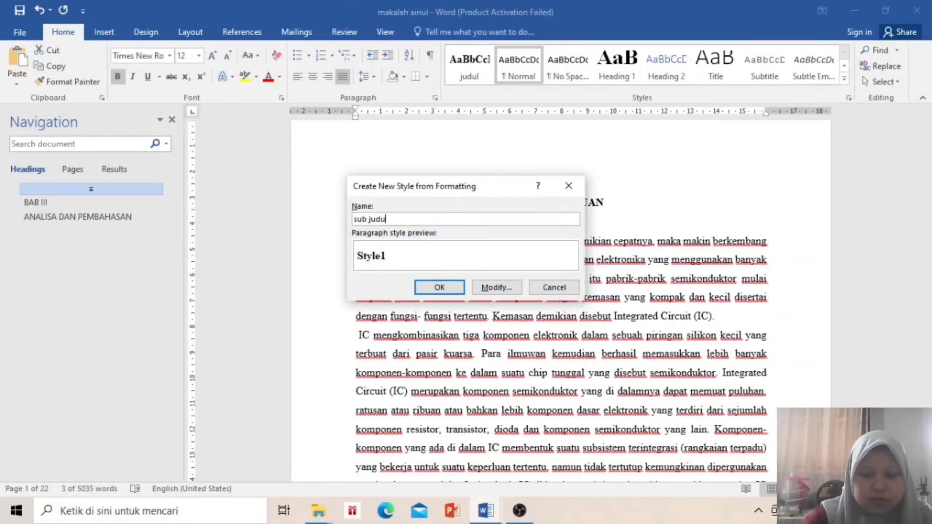
{"action": "left_click", "coordinate": [438, 288]}
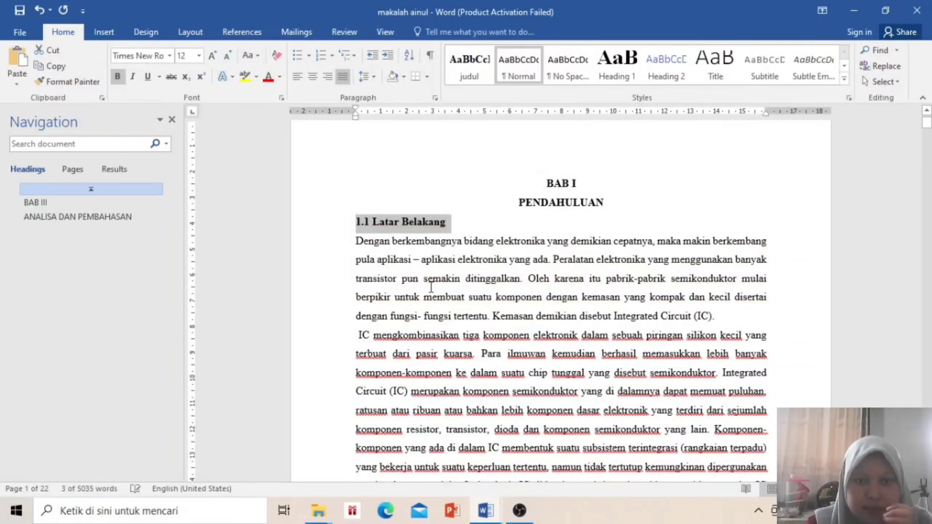
{"action": "left_click", "coordinate": [431, 287]}
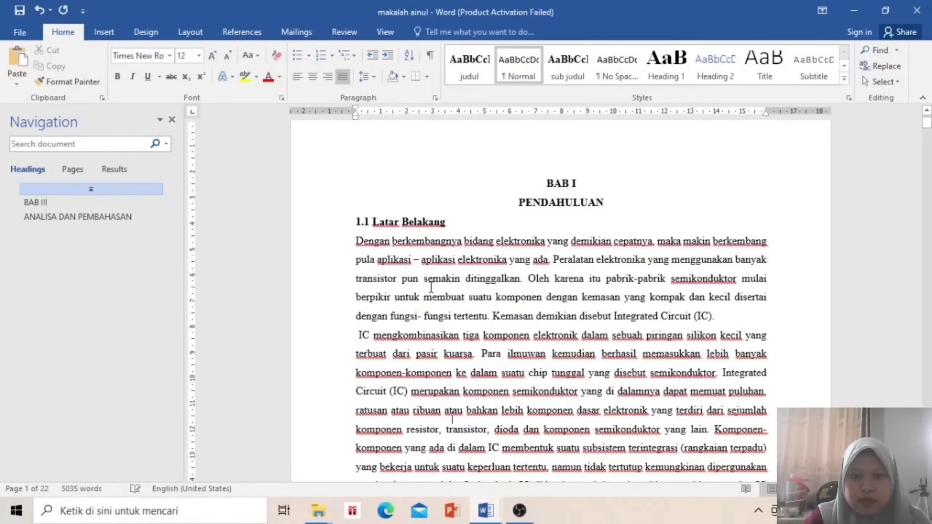
{"action": "scroll", "coordinate": [431, 287], "scroll_direction": "down", "scroll_amount": 10}
{"action": "scroll", "coordinate": [431, 287], "scroll_direction": "down", "scroll_amount": 7}
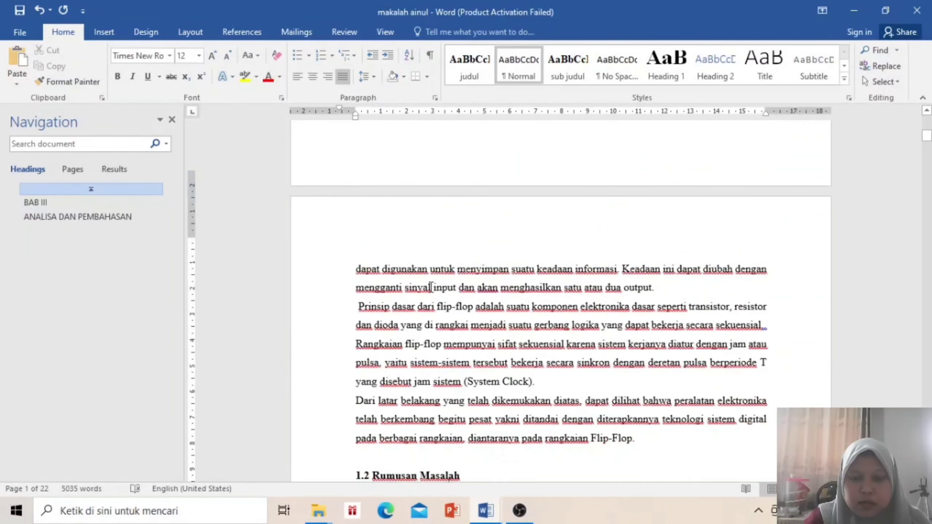
Apply the sub judul style to each heading in turn: 1.2 Rumusan Masalah, 1.3 Batasan Masalah, 1.4 Tujuan Dan Manfaat
{"action": "scroll", "coordinate": [431, 288], "scroll_direction": "down", "scroll_amount": 1}
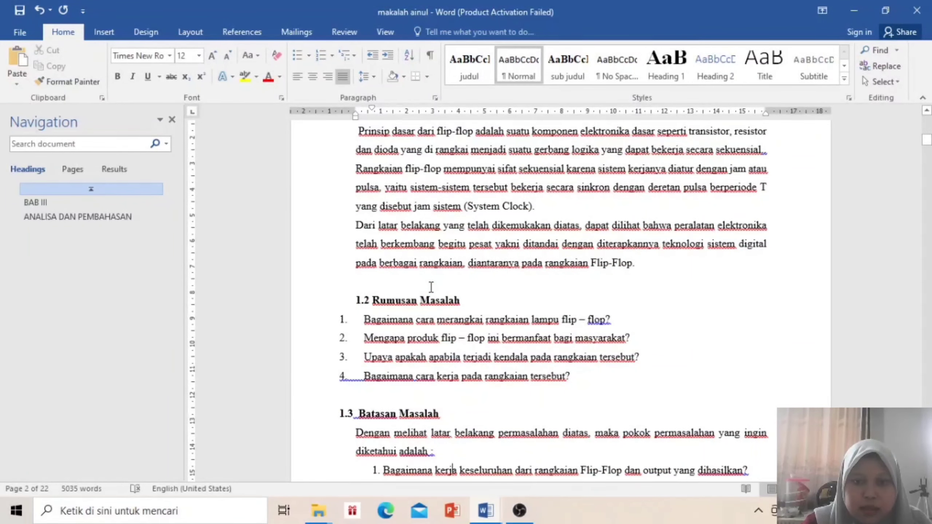
{"action": "left_click_drag", "start_coordinate": [462, 301], "coordinate": [355, 300]}
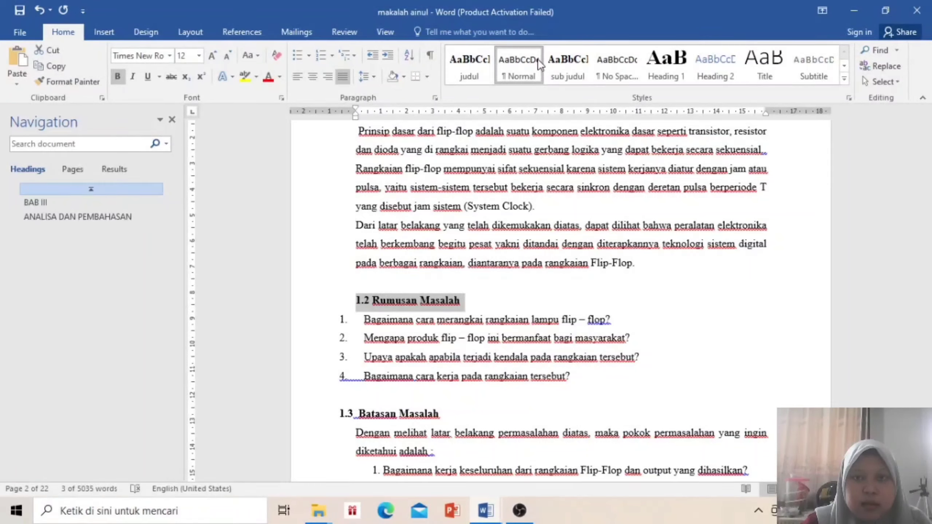
{"action": "left_click", "coordinate": [575, 72]}
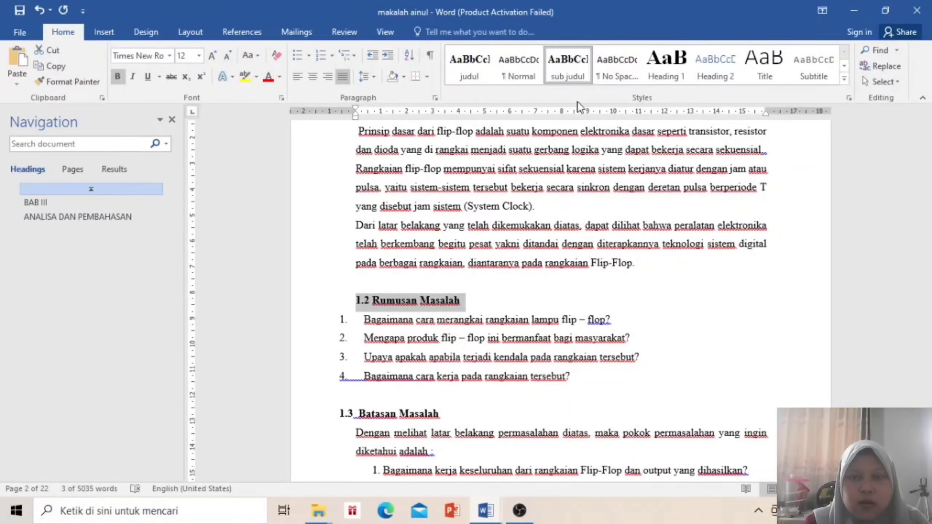
{"action": "key", "text": "Down"}
{"action": "key", "text": "Down"}
{"action": "key", "text": "Down"}
{"action": "key", "text": "Down"}
{"action": "key", "text": "Down"}
{"action": "key", "text": "Down"}
{"action": "key", "text": "Down"}
{"action": "key", "text": "Down"}
{"action": "key", "text": "Down"}
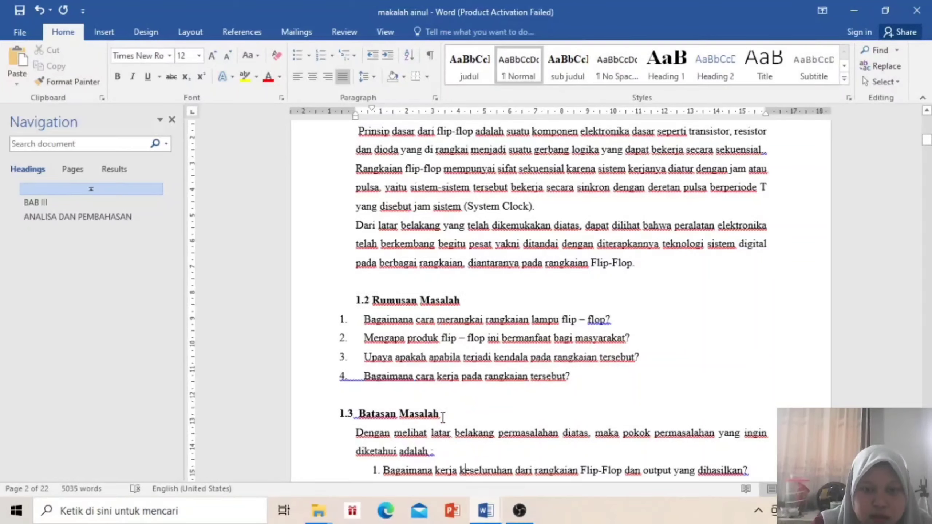
{"action": "left_click_drag", "start_coordinate": [443, 417], "coordinate": [301, 422]}
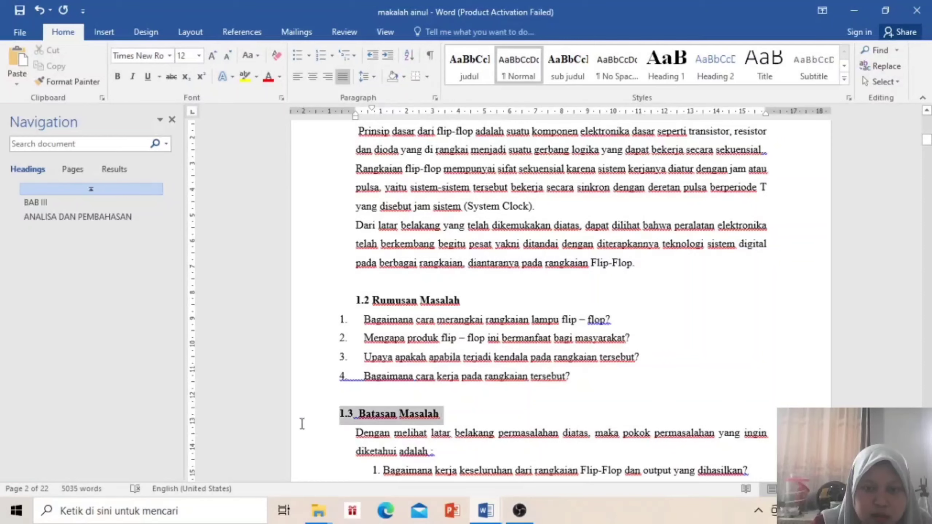
{"action": "left_click", "coordinate": [578, 68]}
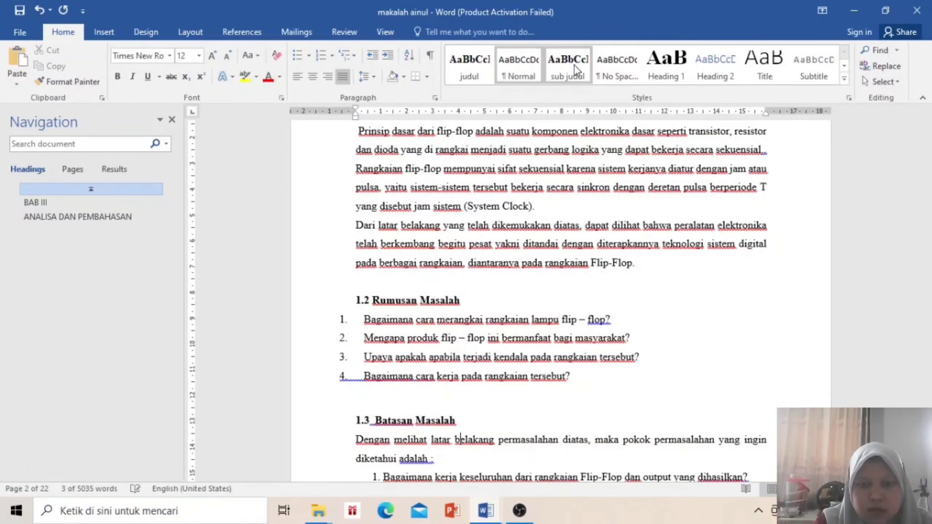
{"action": "key", "text": "Down"}
{"action": "key", "text": "Down"}
{"action": "key", "text": "Down"}
{"action": "key", "text": "Down"}
{"action": "key", "text": "Down"}
{"action": "key", "text": "Down"}
{"action": "key", "text": "Down"}
{"action": "key", "text": "Down"}
{"action": "key", "text": "Down"}
{"action": "key", "text": "Down"}
{"action": "key", "text": "Down"}
{"action": "key", "text": "Down"}
{"action": "key", "text": "Down"}
{"action": "key", "text": "Down"}
{"action": "key", "text": "Down"}
{"action": "key", "text": "Down"}
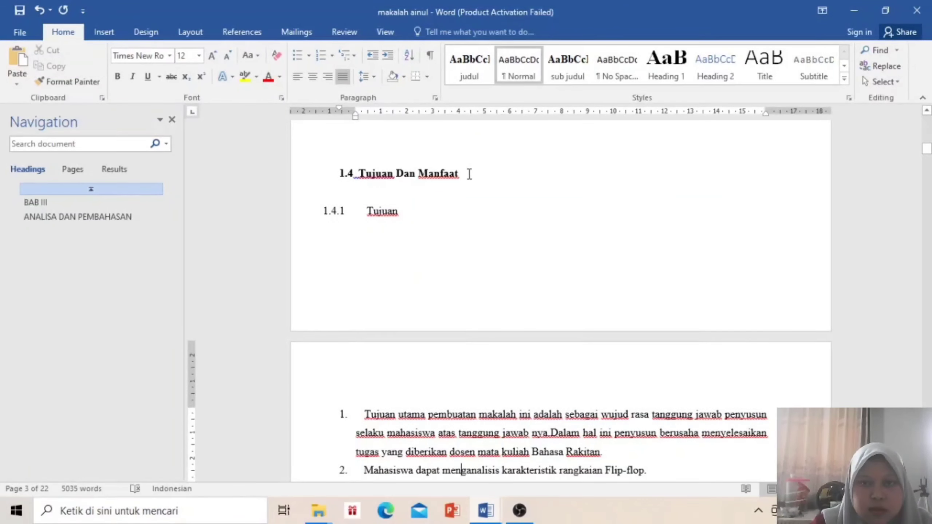
{"action": "left_click_drag", "start_coordinate": [466, 174], "coordinate": [333, 176]}
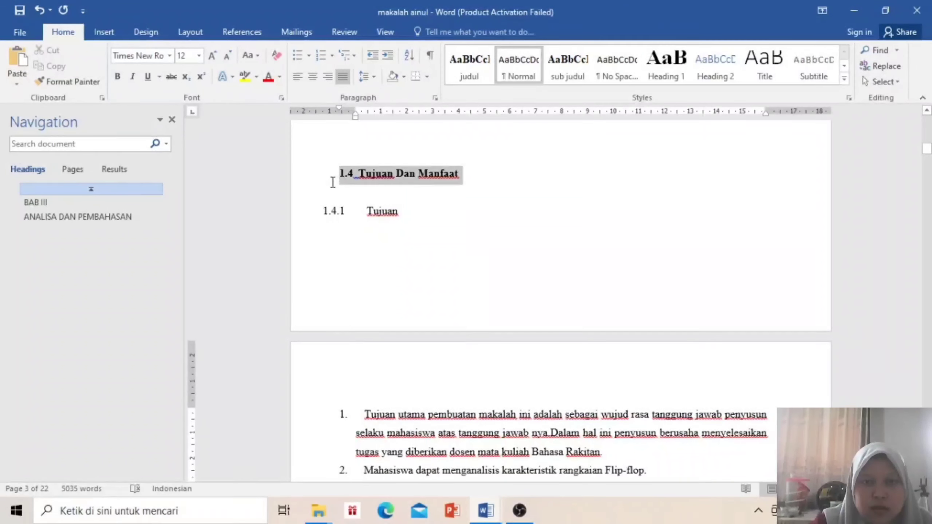
{"action": "left_click", "coordinate": [558, 75]}
{"action": "key", "text": "Down"}
{"action": "key", "text": "Down"}
{"action": "key", "text": "Down"}
{"action": "key", "text": "Down"}
{"action": "key", "text": "Down"}
{"action": "key", "text": "Down"}
{"action": "key", "text": "Down"}
{"action": "key", "text": "Down"}
{"action": "key", "text": "Down"}
{"action": "key", "text": "Down"}
{"action": "key", "text": "Down"}
{"action": "key", "text": "Down"}
{"action": "key", "text": "Down"}
{"action": "key", "text": "Down"}
{"action": "key", "text": "Down"}
{"action": "key", "text": "Down"}
{"action": "key", "text": "Down"}
{"action": "key", "text": "Down"}
{"action": "key", "text": "Down"}
{"action": "key", "text": "Down"}
{"action": "key", "text": "Down"}
{"action": "key", "text": "Down"}
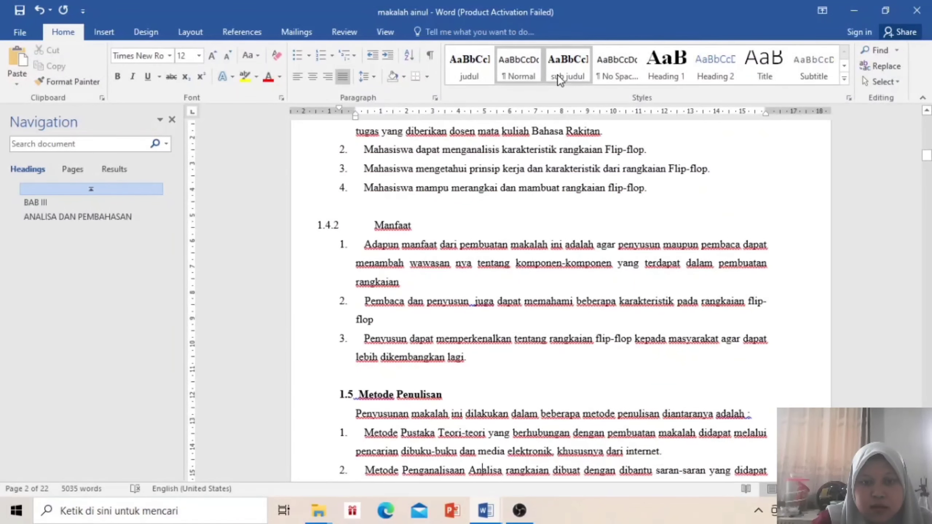
{"action": "key", "text": "Down"}
{"action": "key", "text": "Down"}
{"action": "key", "text": "Down"}
{"action": "key", "text": "Down"}
{"action": "key", "text": "Down"}
{"action": "key", "text": "Down"}
{"action": "key", "text": "Down"}
{"action": "key", "text": "Down"}
{"action": "key", "text": "Down"}
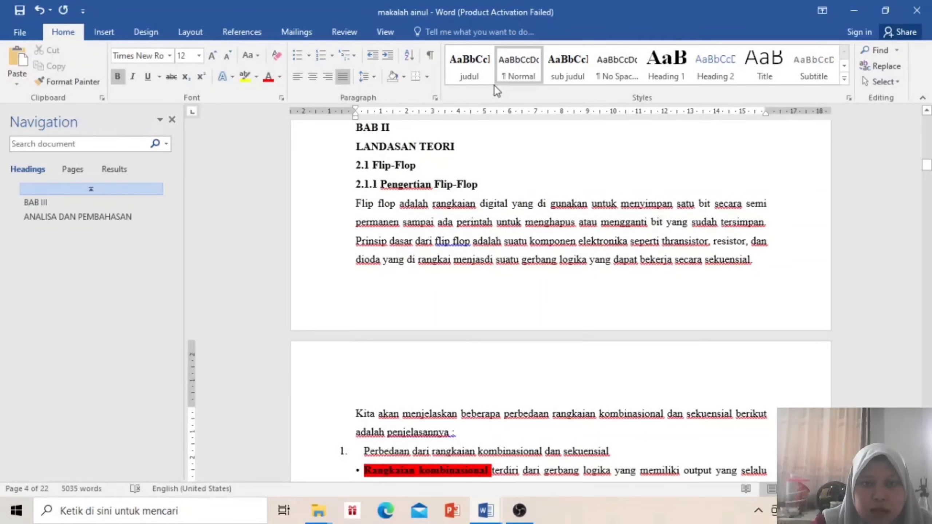
Apply the judul style to the BAB II LANDASAN TEORI chapter title
{"action": "left_click_drag", "start_coordinate": [462, 146], "coordinate": [358, 128]}
{"action": "left_click", "coordinate": [468, 70]}
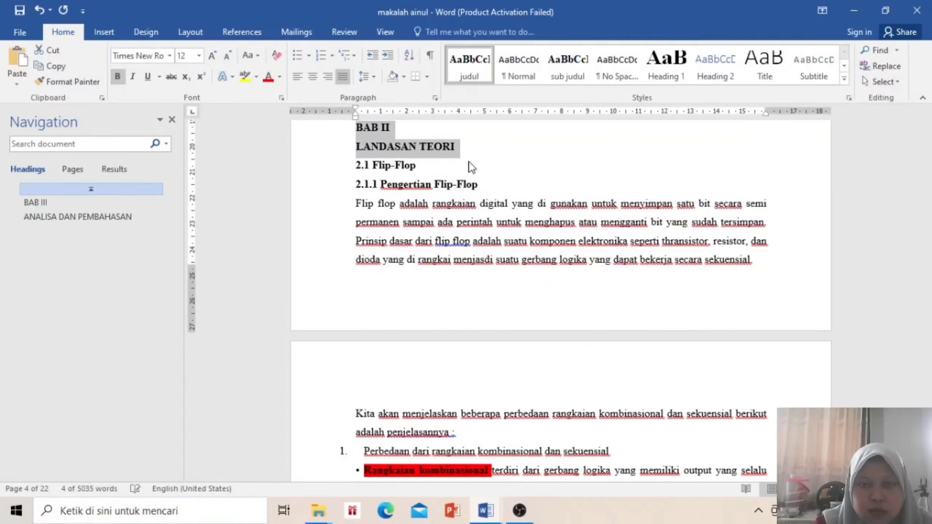
{"action": "left_click", "coordinate": [478, 211]}
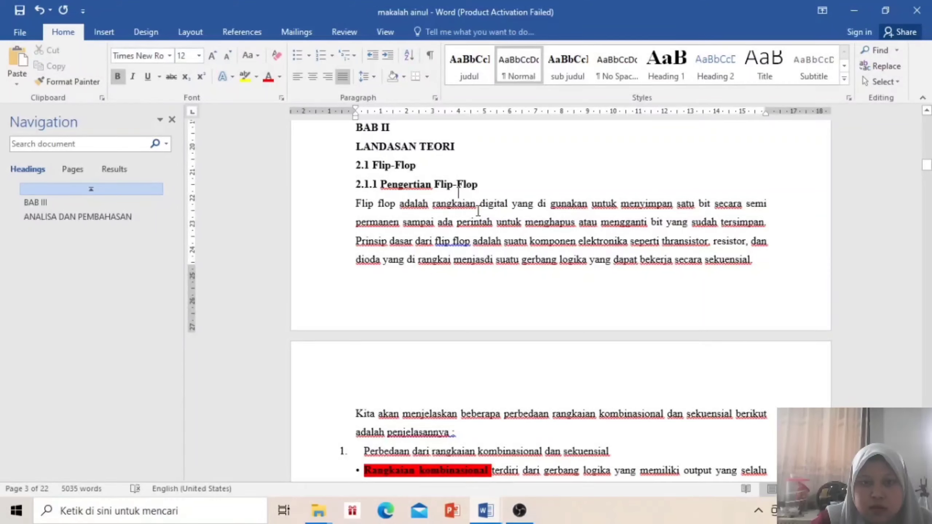
{"action": "scroll", "coordinate": [478, 211], "scroll_direction": "down", "scroll_amount": 2}
{"action": "scroll", "coordinate": [478, 211], "scroll_direction": "down", "scroll_amount": 15}
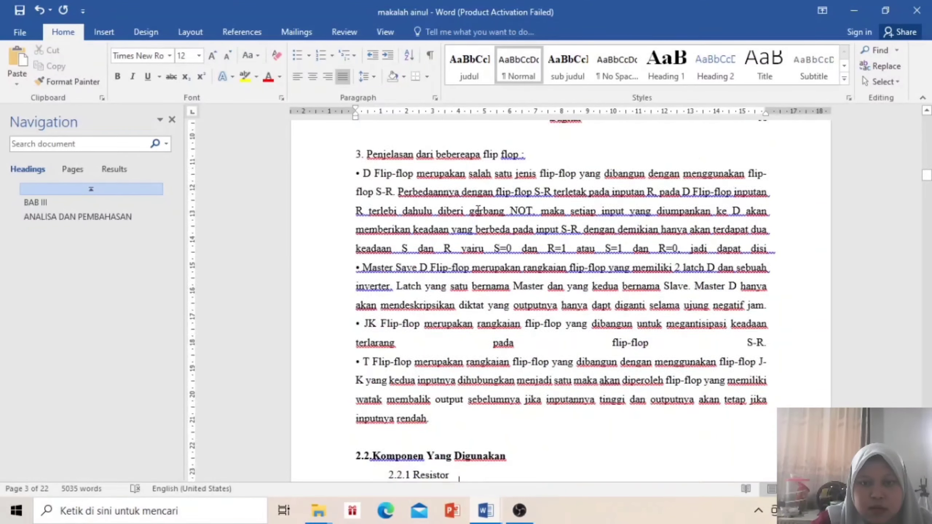
{"action": "scroll", "coordinate": [478, 209], "scroll_direction": "down", "scroll_amount": 5}
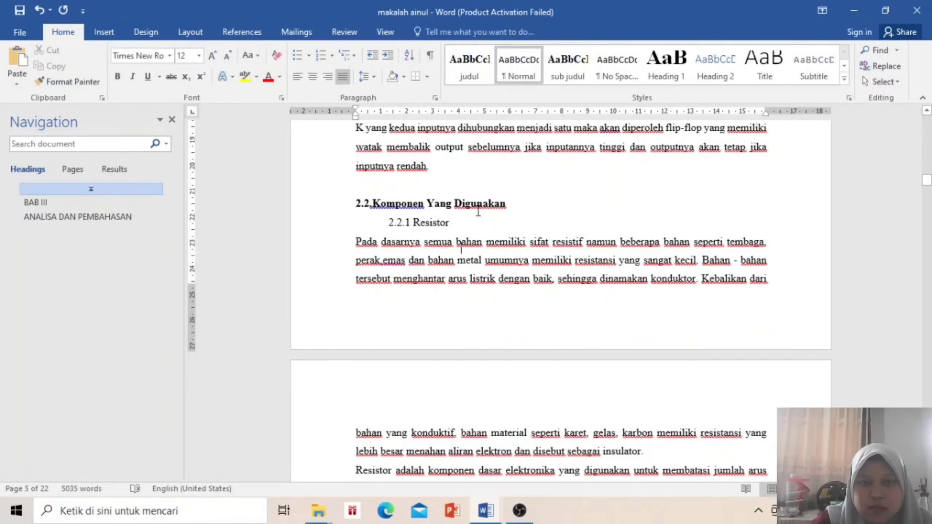
{"action": "scroll", "coordinate": [478, 211], "scroll_direction": "up", "scroll_amount": 4}
{"action": "scroll", "coordinate": [478, 211], "scroll_direction": "up", "scroll_amount": 17}
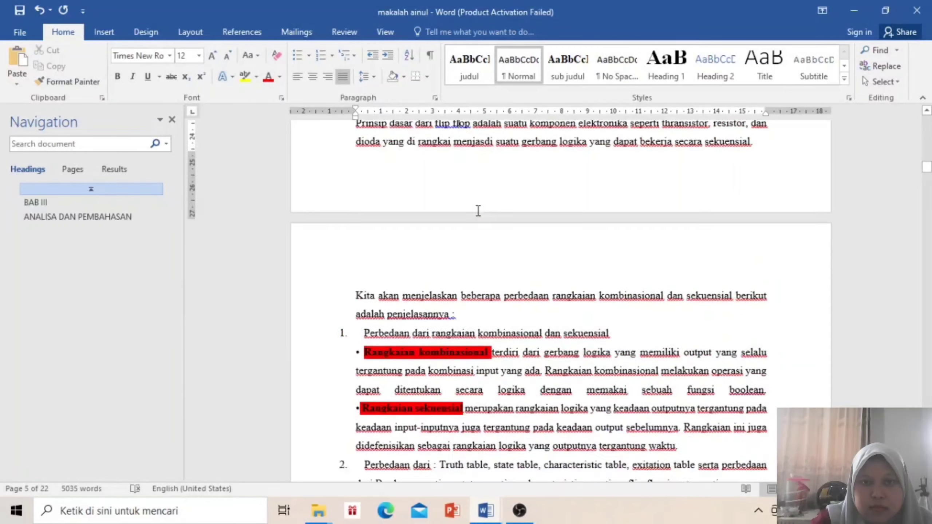
Check the 2.1 headings, then give '2.2.Komponen Yang Digunakan' the sub judul style
{"action": "key", "text": "Up"}
{"action": "key", "text": "Up"}
{"action": "key", "text": "Up"}
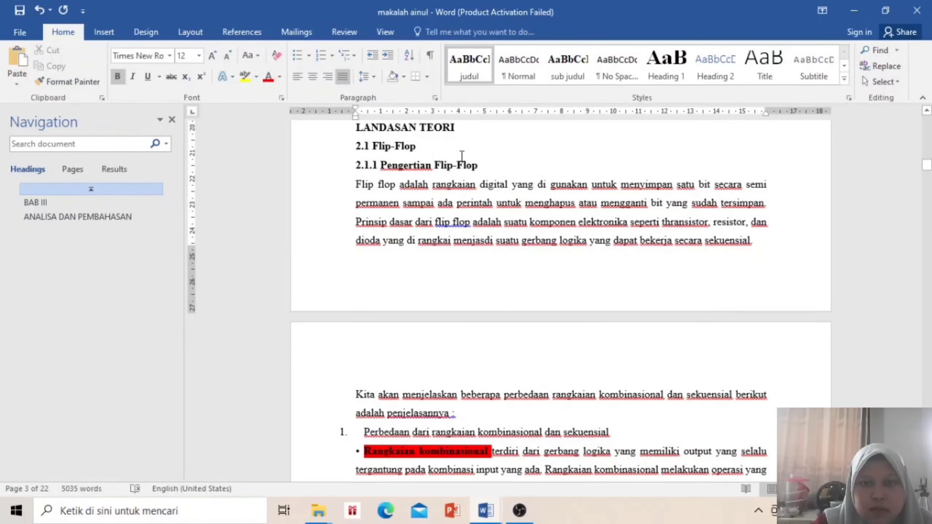
{"action": "double_click", "coordinate": [484, 167]}
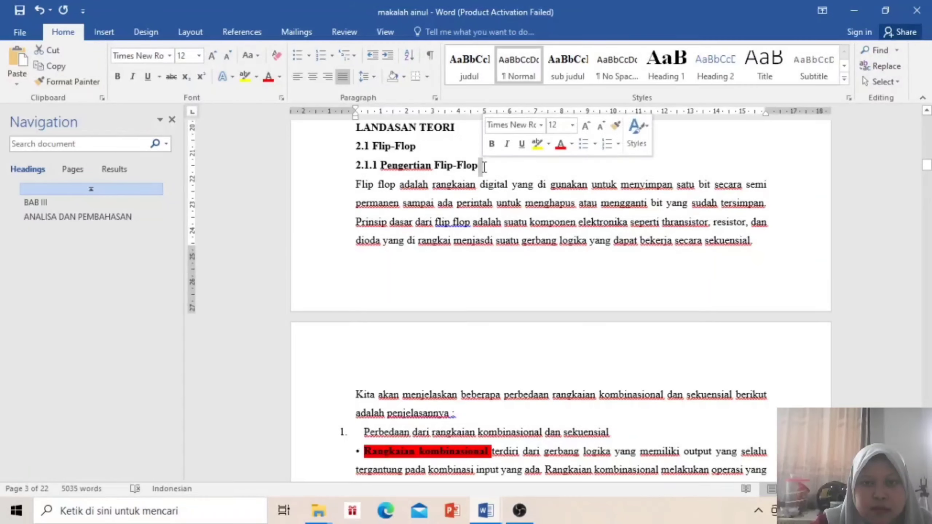
{"action": "left_click", "coordinate": [485, 168]}
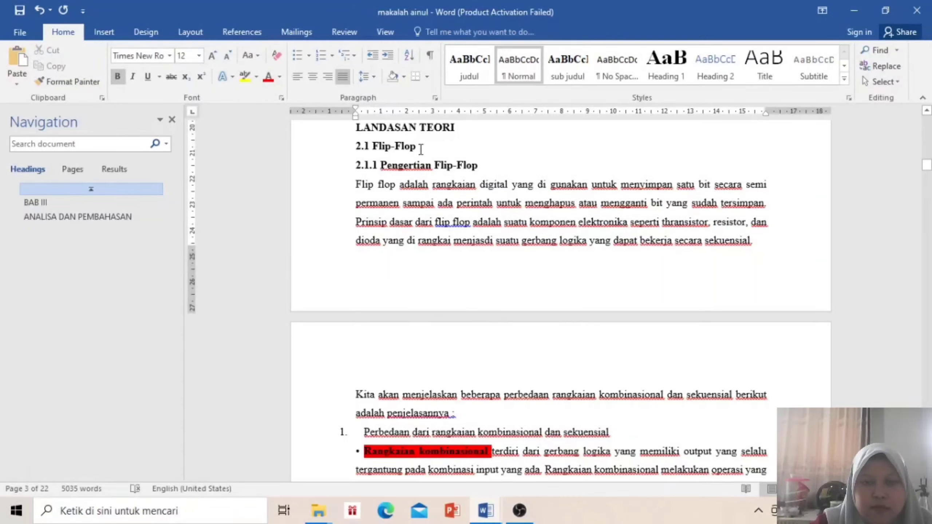
{"action": "left_click_drag", "start_coordinate": [421, 149], "coordinate": [349, 150]}
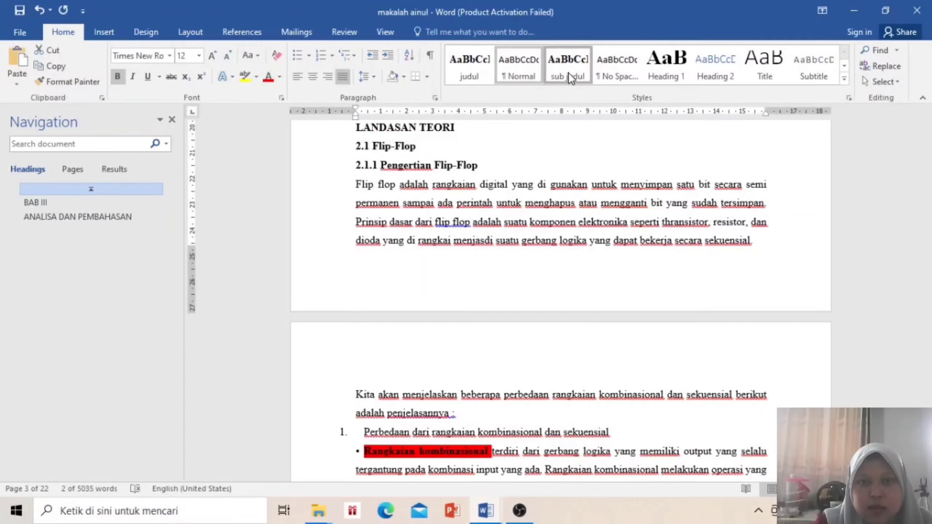
{"action": "left_click", "coordinate": [526, 219]}
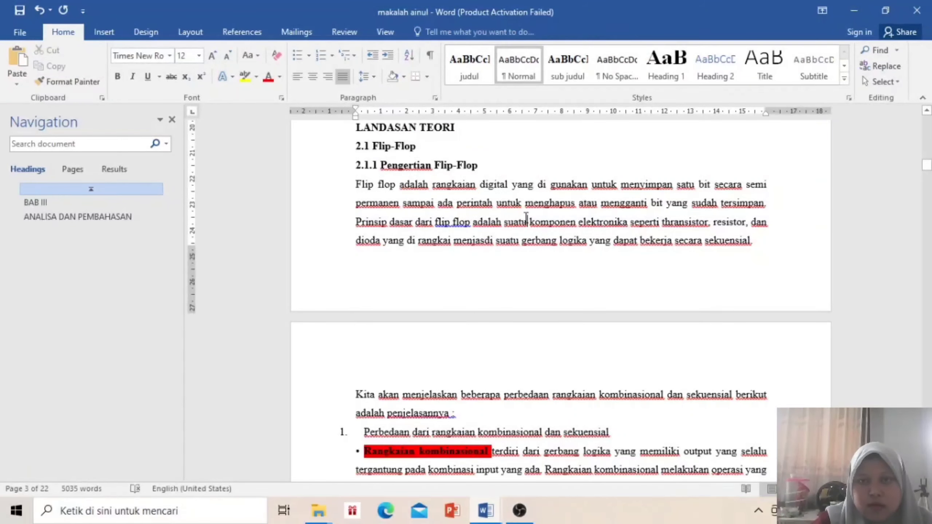
{"action": "scroll", "coordinate": [527, 220], "scroll_direction": "down", "scroll_amount": 12}
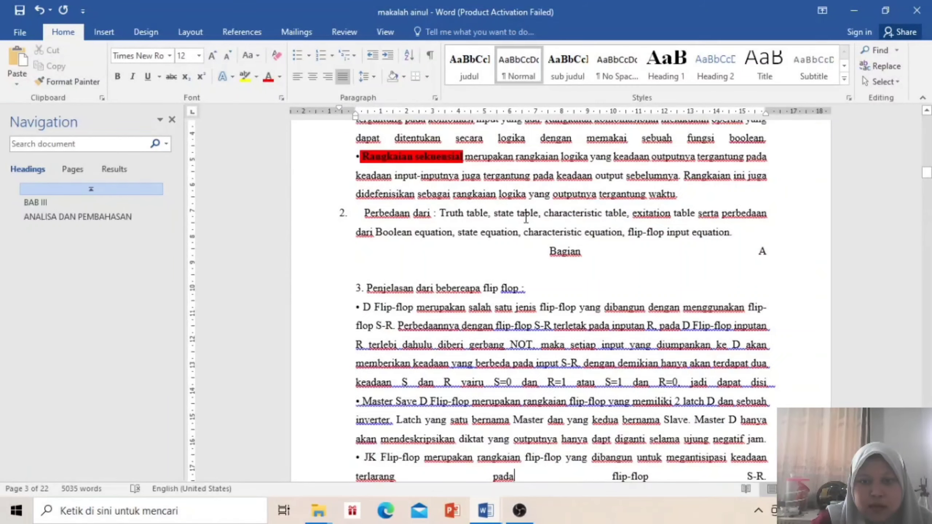
{"action": "scroll", "coordinate": [526, 220], "scroll_direction": "down", "scroll_amount": 6}
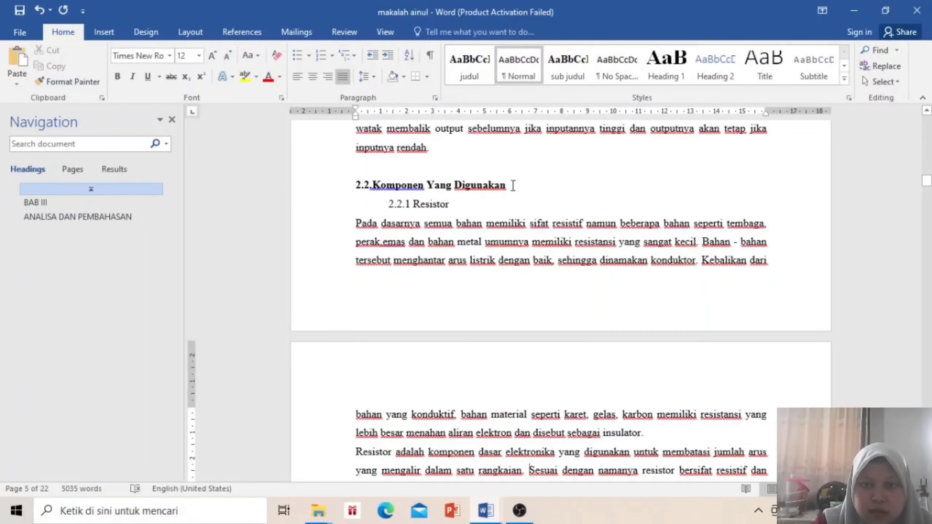
{"action": "left_click_drag", "start_coordinate": [507, 189], "coordinate": [329, 191]}
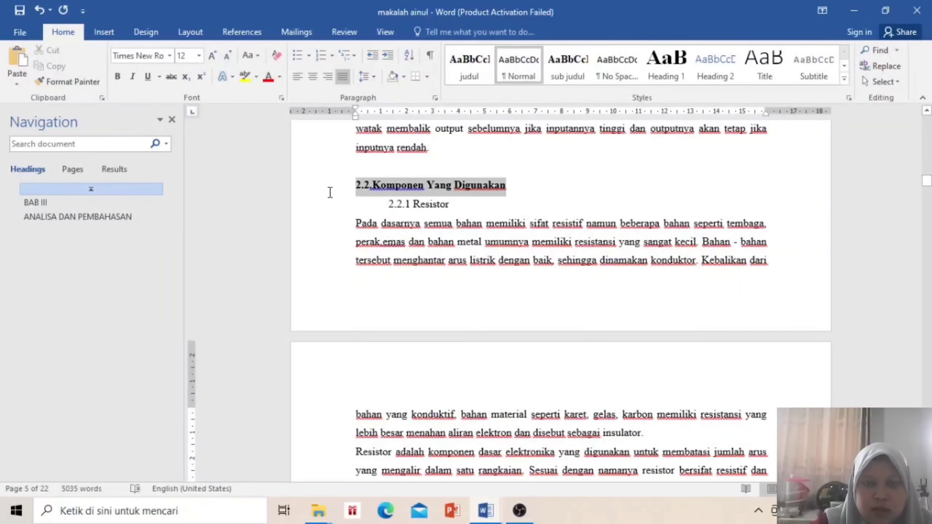
{"action": "left_click", "coordinate": [576, 64]}
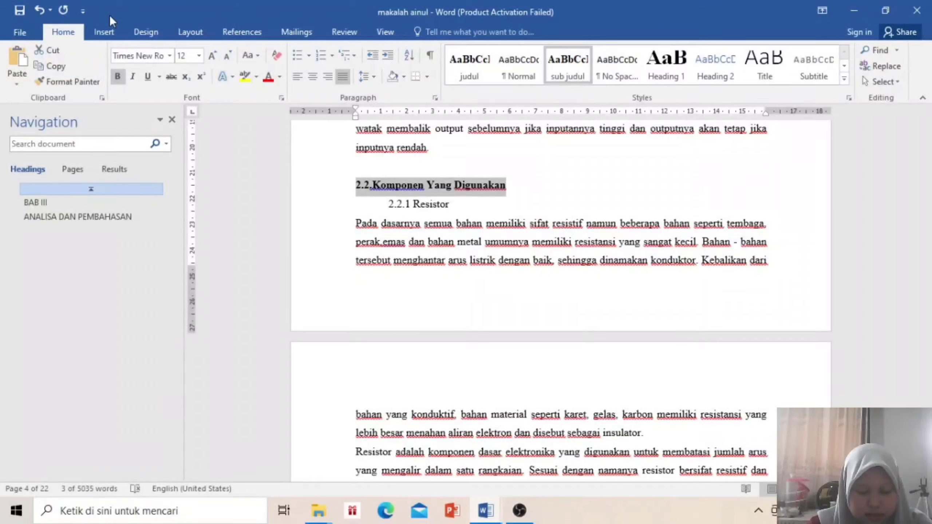
Open the Custom Table of Contents options and clear the Heading 1, 2 and 3 levels
{"action": "left_click", "coordinate": [199, 35]}
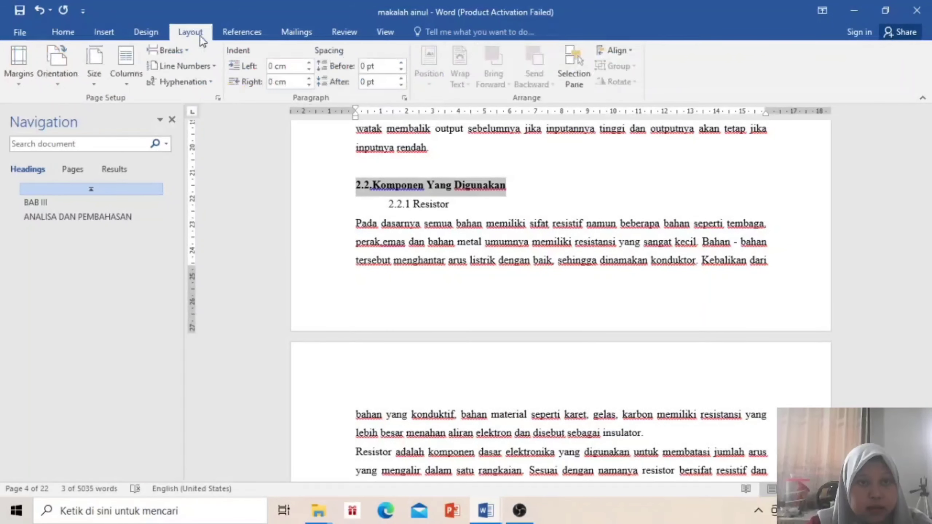
{"action": "left_click", "coordinate": [243, 33]}
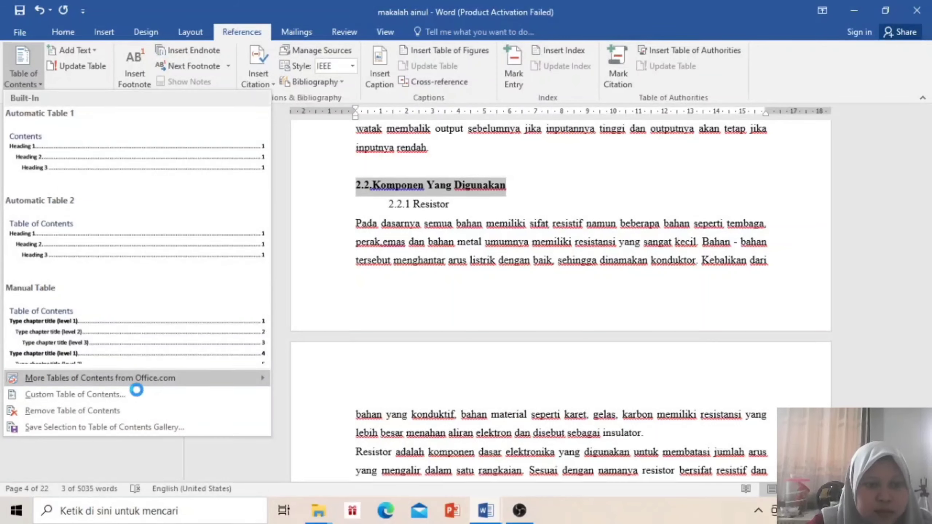
{"action": "left_click", "coordinate": [96, 395]}
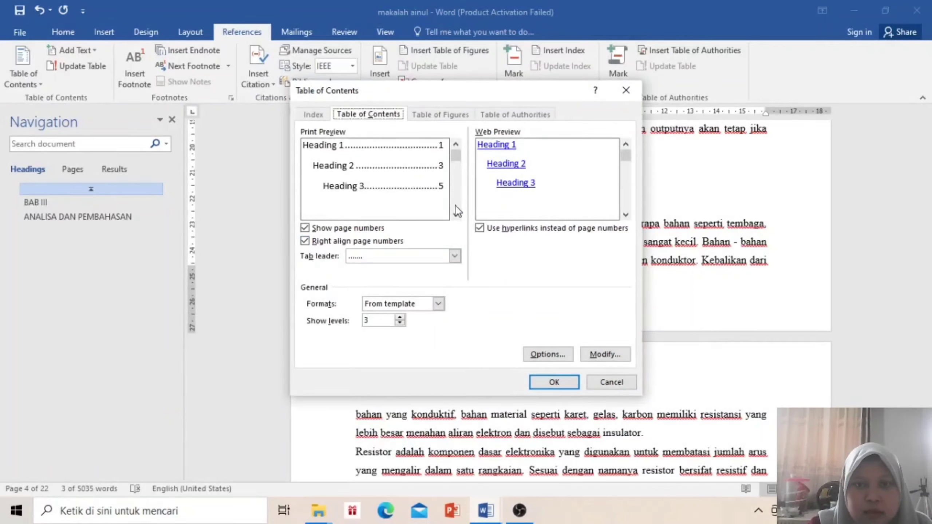
{"action": "left_click", "coordinate": [547, 354]}
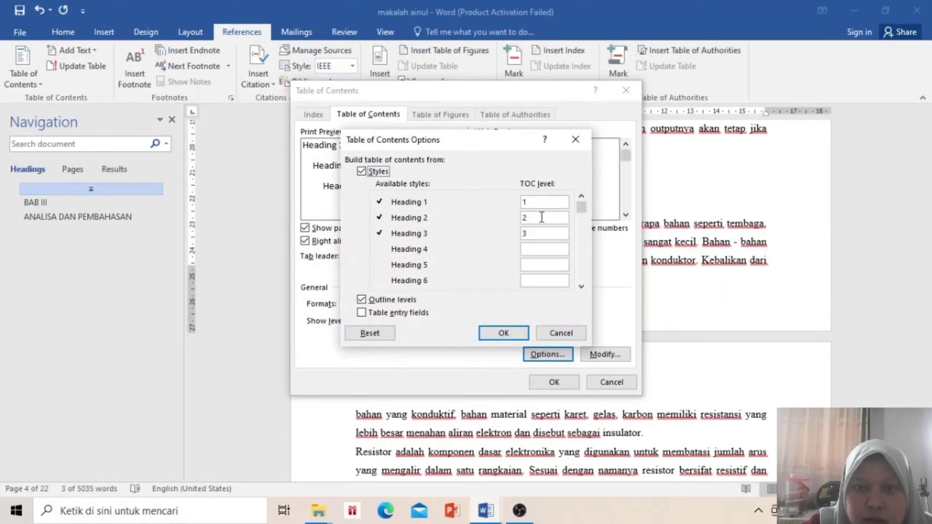
{"action": "left_click", "coordinate": [546, 204]}
{"action": "key", "text": "BackSpace"}
{"action": "left_click", "coordinate": [551, 218]}
{"action": "key", "text": "BackSpace"}
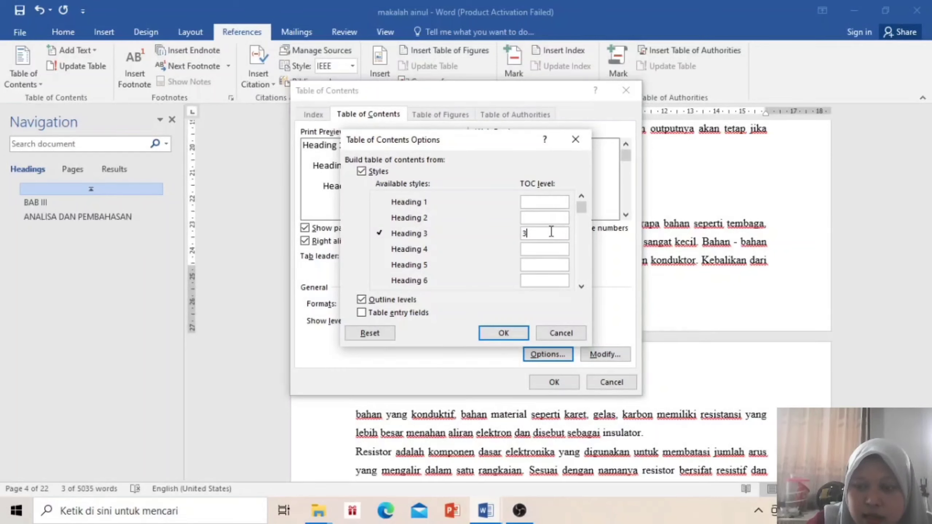
{"action": "key", "text": "BackSpace"}
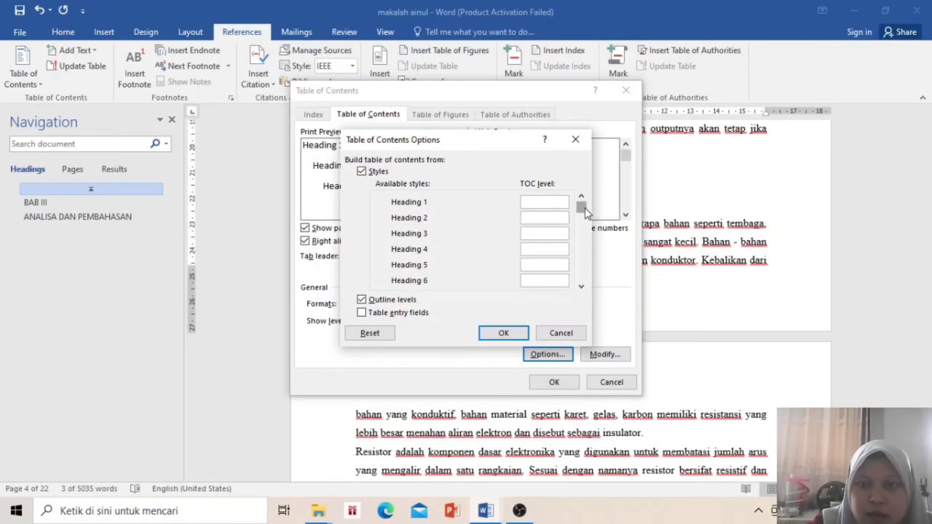
Set judul to level 1 and sub judul to level 2, then insert the table of contents
{"action": "left_click_drag", "start_coordinate": [594, 231], "coordinate": [597, 240]}
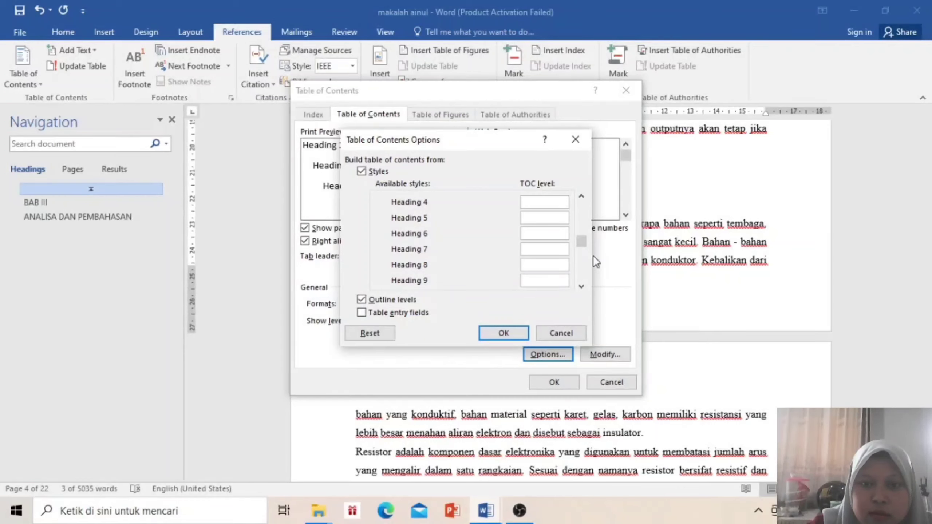
{"action": "left_click_drag", "start_coordinate": [584, 244], "coordinate": [586, 282]}
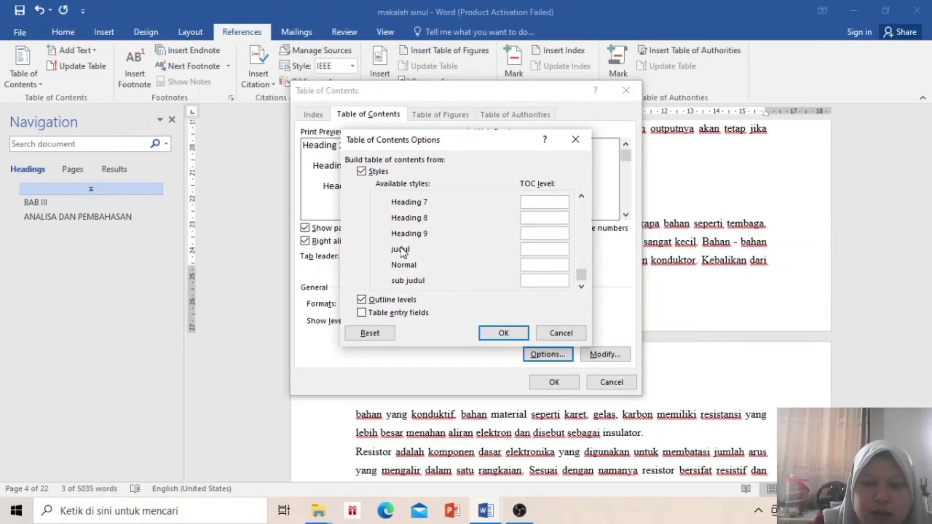
{"action": "type", "text": "1"}
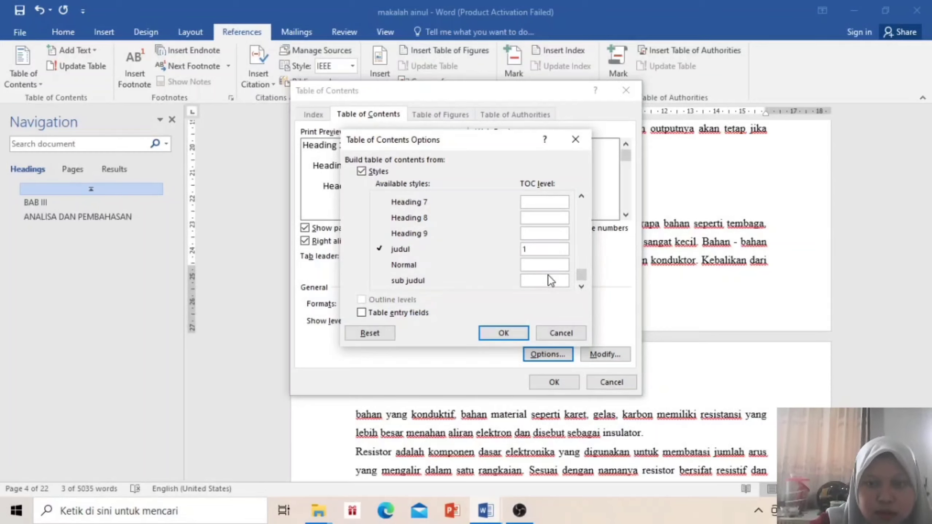
{"action": "left_click", "coordinate": [551, 281]}
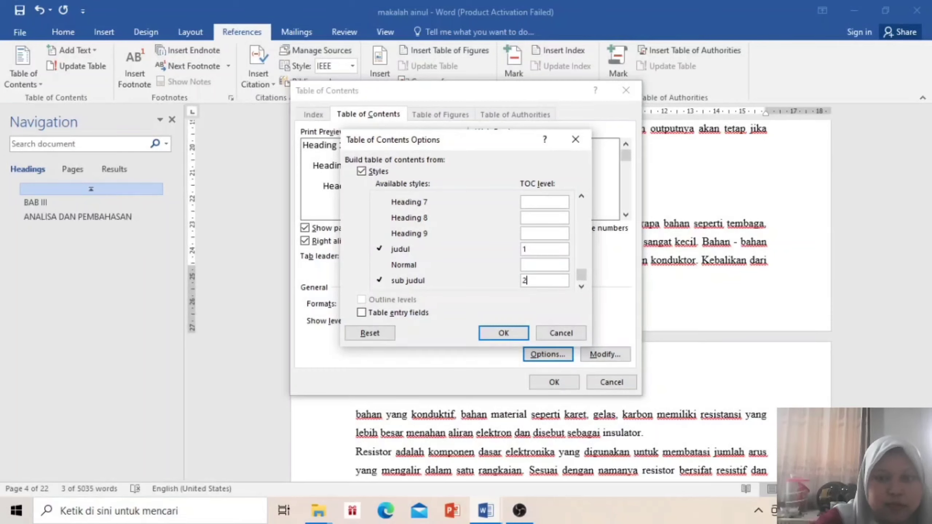
{"action": "left_click", "coordinate": [498, 338]}
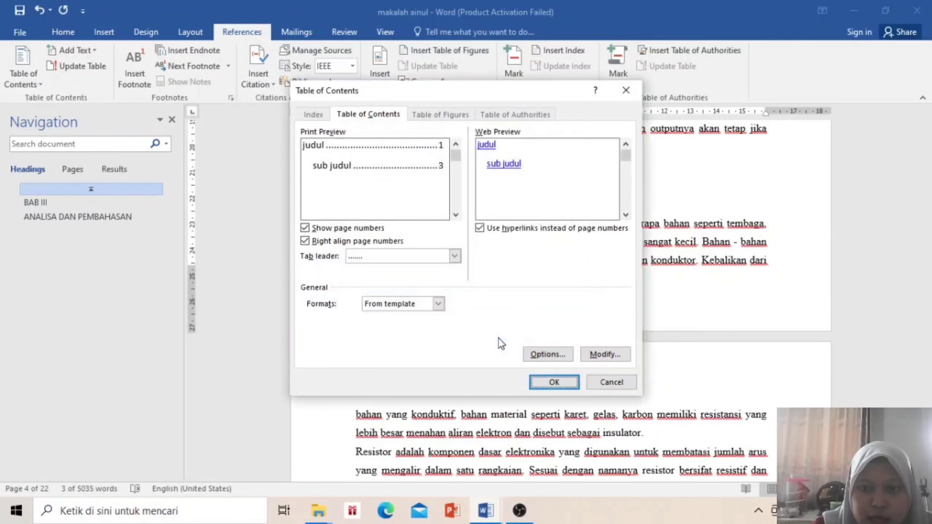
{"action": "left_click", "coordinate": [563, 382]}
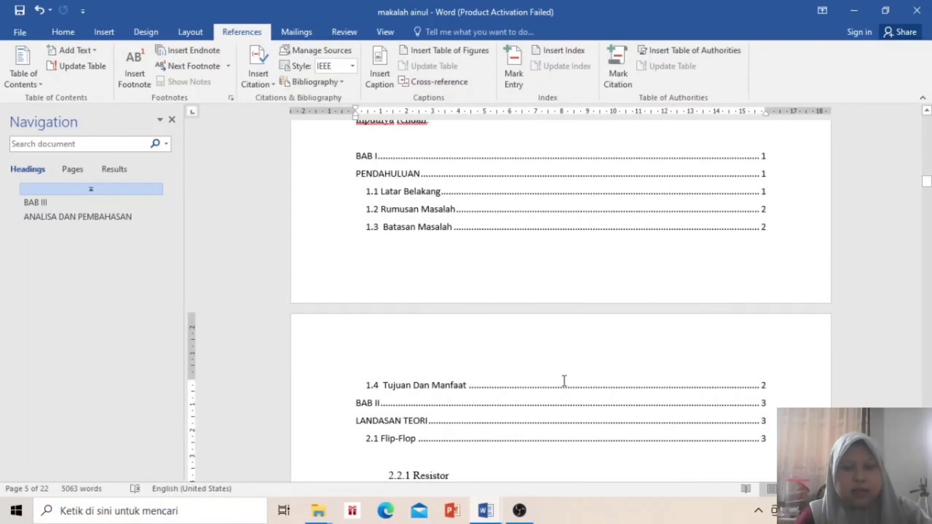
Undo the inserted table of contents and scroll back up toward BAB I
{"action": "key", "text": "ctrl+z"}
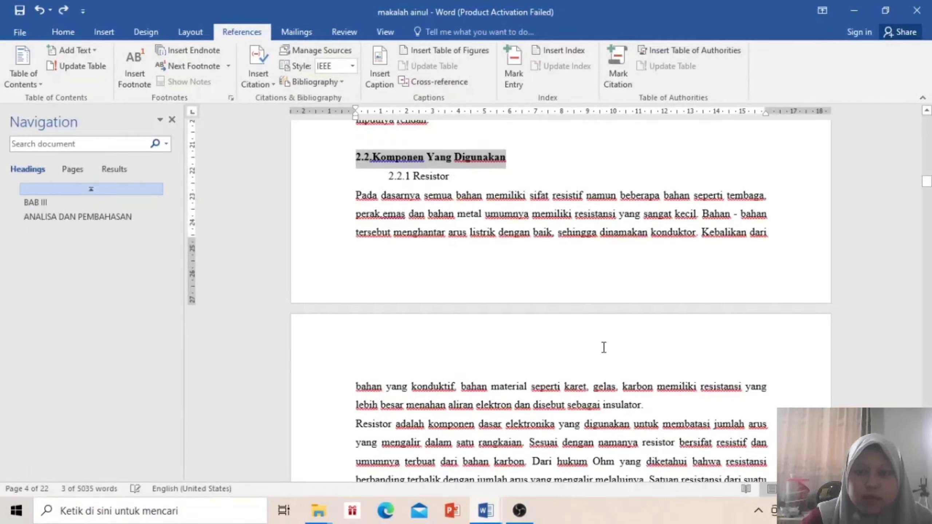
{"action": "left_click", "coordinate": [607, 383]}
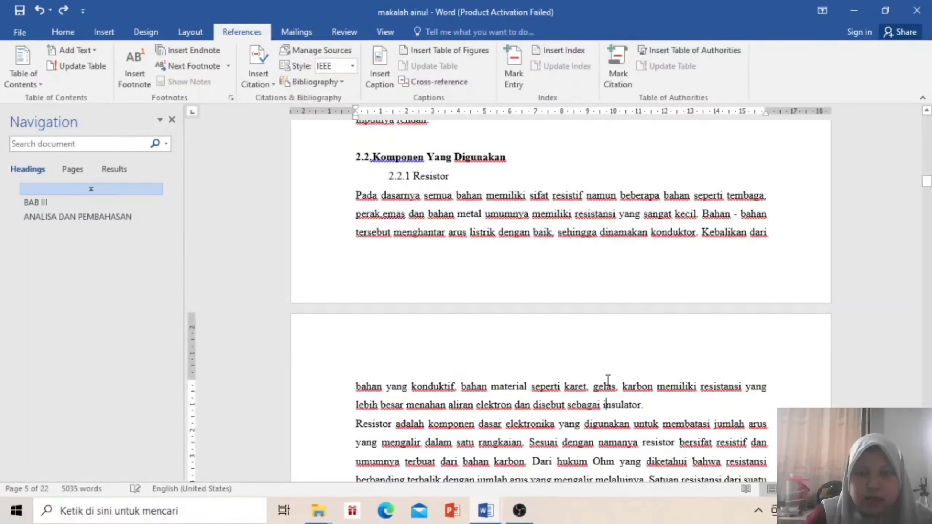
{"action": "key", "text": "Down"}
{"action": "key", "text": "Down"}
{"action": "key", "text": "Down"}
{"action": "key", "text": "Down"}
{"action": "key", "text": "Down"}
{"action": "key", "text": "Down"}
{"action": "key", "text": "Down"}
{"action": "key", "text": "Down"}
{"action": "key", "text": "Down"}
{"action": "key", "text": "Down"}
{"action": "key", "text": "Down"}
{"action": "key", "text": "Down"}
{"action": "key", "text": "Down"}
{"action": "key", "text": "Down"}
{"action": "key", "text": "Down"}
{"action": "key", "text": "Down"}
{"action": "key", "text": "Down"}
{"action": "key", "text": "Down"}
{"action": "key", "text": "Down"}
{"action": "key", "text": "Down"}
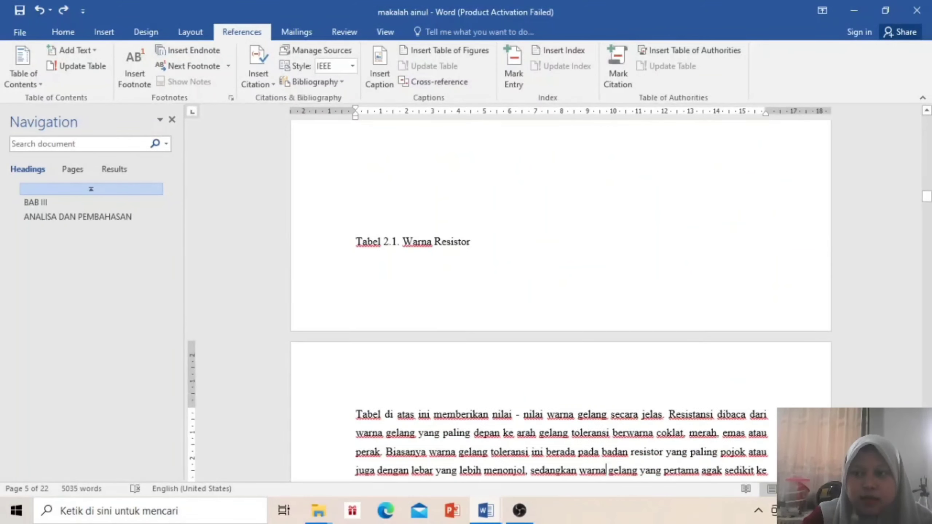
{"action": "left_click_drag", "start_coordinate": [928, 197], "coordinate": [928, 119]}
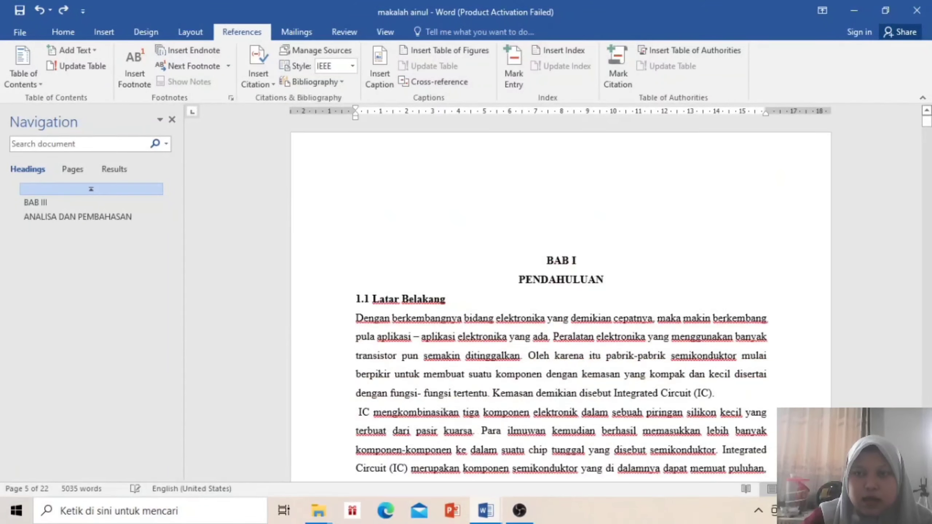
Add blank lines above BAB I and type a centred 'DAFTAR ISI' title at the page top
{"action": "left_click", "coordinate": [492, 223]}
{"action": "key", "text": "Return"}
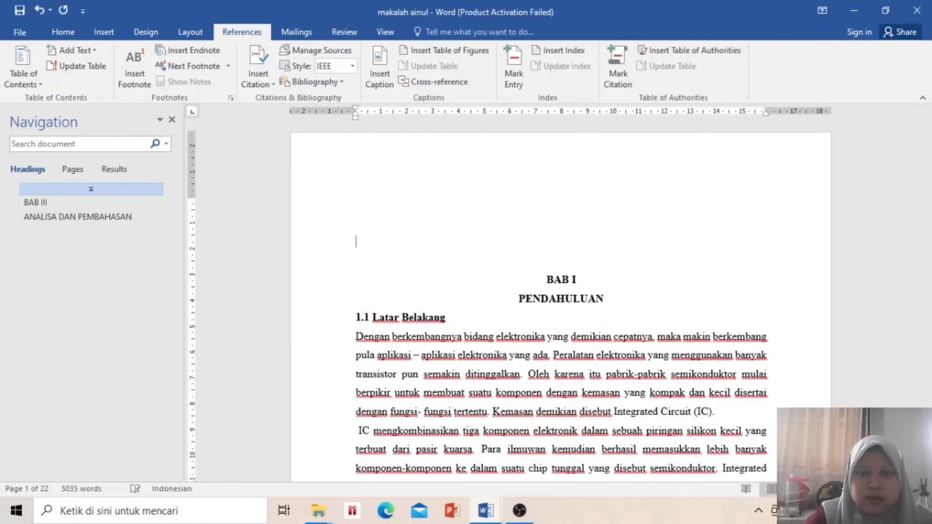
{"action": "key", "text": "Return"}
{"action": "key", "text": "Return"}
{"action": "key", "text": "Return"}
{"action": "key", "text": "Return"}
{"action": "key", "text": "Return"}
{"action": "key", "text": "Return"}
{"action": "key", "text": "Return"}
{"action": "key", "text": "Return"}
{"action": "key", "text": "Return"}
{"action": "key", "text": "Return"}
{"action": "key", "text": "Return"}
{"action": "key", "text": "Return"}
{"action": "key", "text": "Return"}
{"action": "key", "text": "Return"}
{"action": "key", "text": "Return"}
{"action": "key", "text": "Return"}
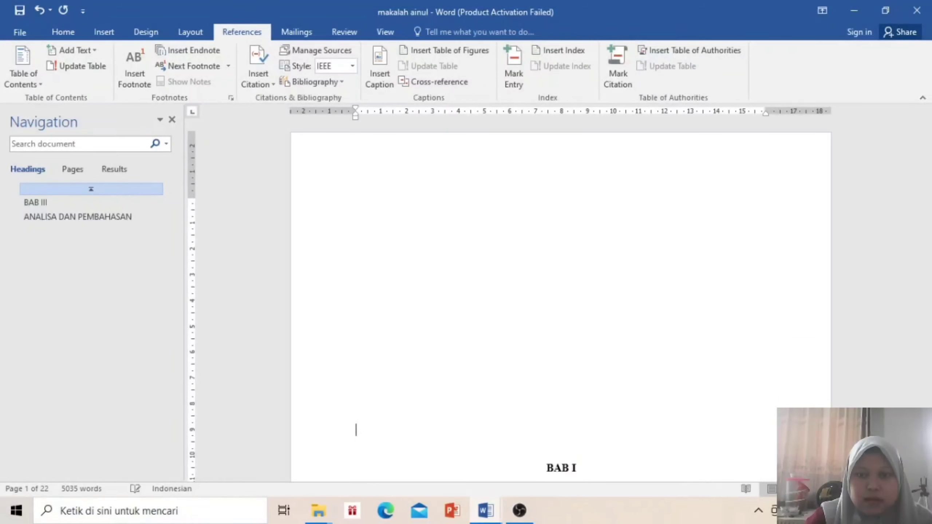
{"action": "key", "text": "Up"}
{"action": "key", "text": "Up"}
{"action": "key", "text": "Up"}
{"action": "key", "text": "Up"}
{"action": "key", "text": "Up"}
{"action": "key", "text": "Up"}
{"action": "key", "text": "Up"}
{"action": "key", "text": "Up"}
{"action": "key", "text": "Up"}
{"action": "key", "text": "Up"}
{"action": "key", "text": "Up"}
{"action": "key", "text": "Up"}
{"action": "key", "text": "Up"}
{"action": "key", "text": "Up"}
{"action": "key", "text": "Up"}
{"action": "key", "text": "Up"}
{"action": "key", "text": "Up"}
{"action": "key", "text": "Up"}
{"action": "key", "text": "Up"}
{"action": "key", "text": "Up"}
{"action": "key", "text": "Up"}
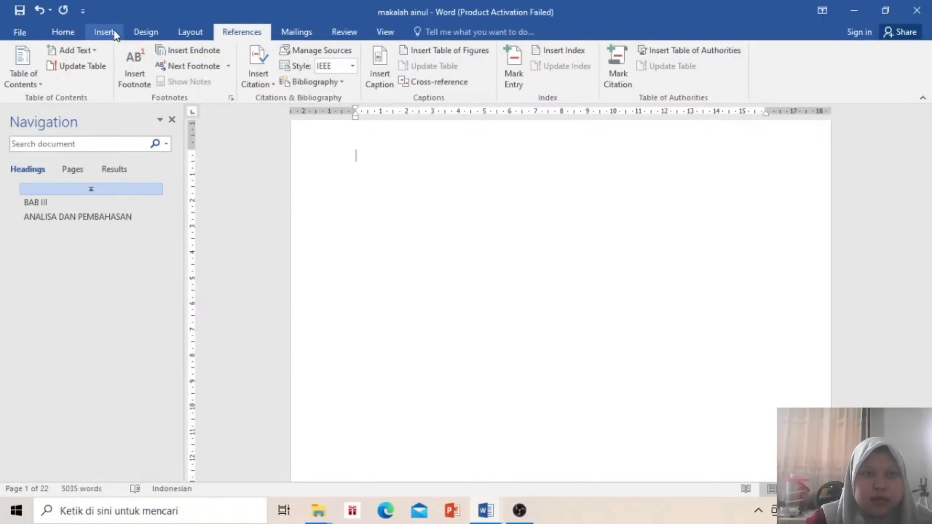
{"action": "left_click", "coordinate": [49, 31]}
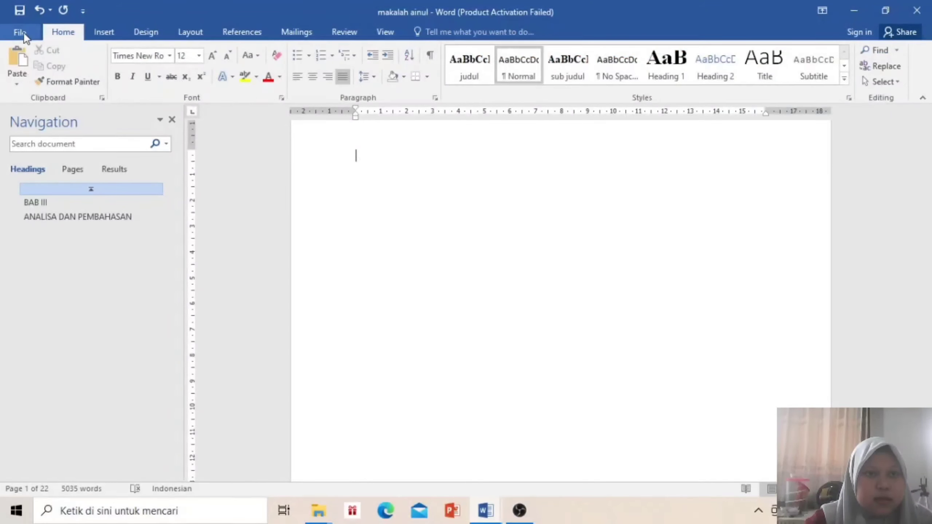
{"action": "left_click", "coordinate": [311, 78]}
{"action": "type", "text": "D"}
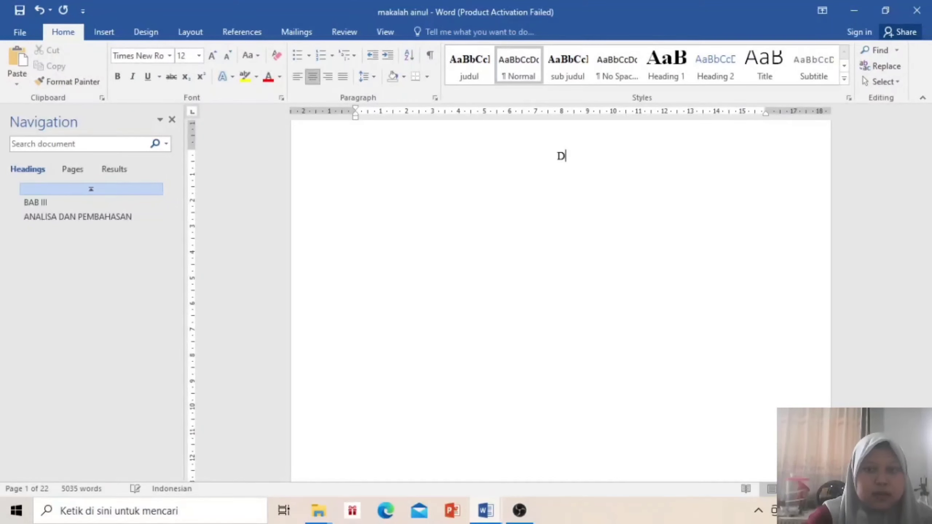
{"action": "type", "text": "AFTAR"}
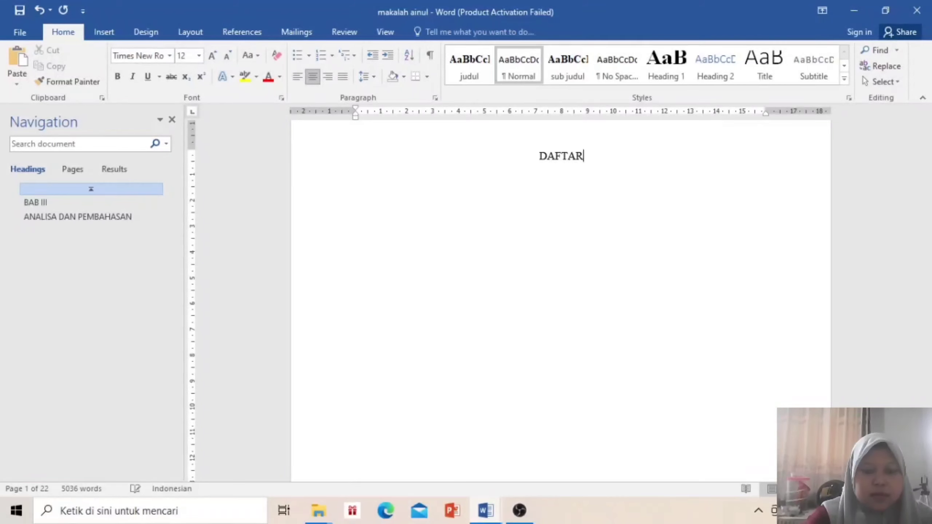
{"action": "type", "text": " ISI"}
{"action": "key", "text": "Return"}
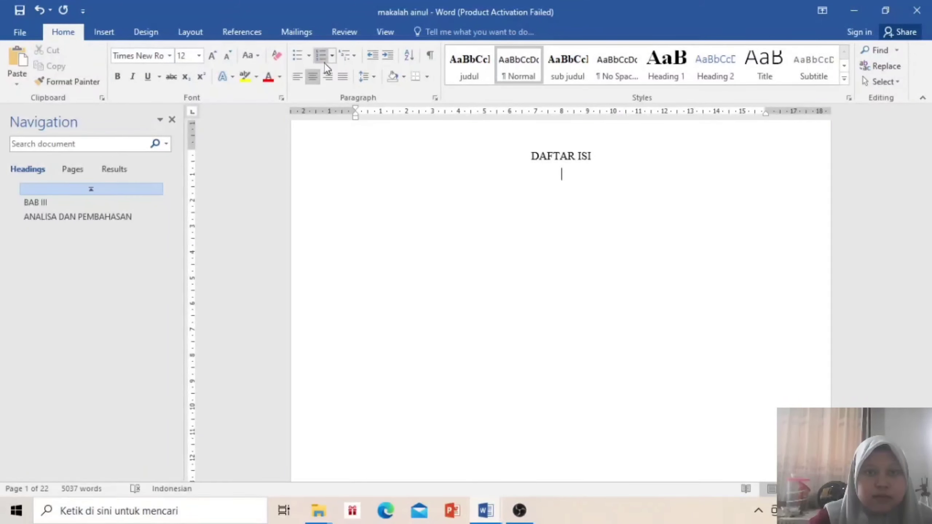
Left-align the line below DAFTAR ISI and clear Heading 1–3 from the custom contents options
{"action": "left_click", "coordinate": [297, 78]}
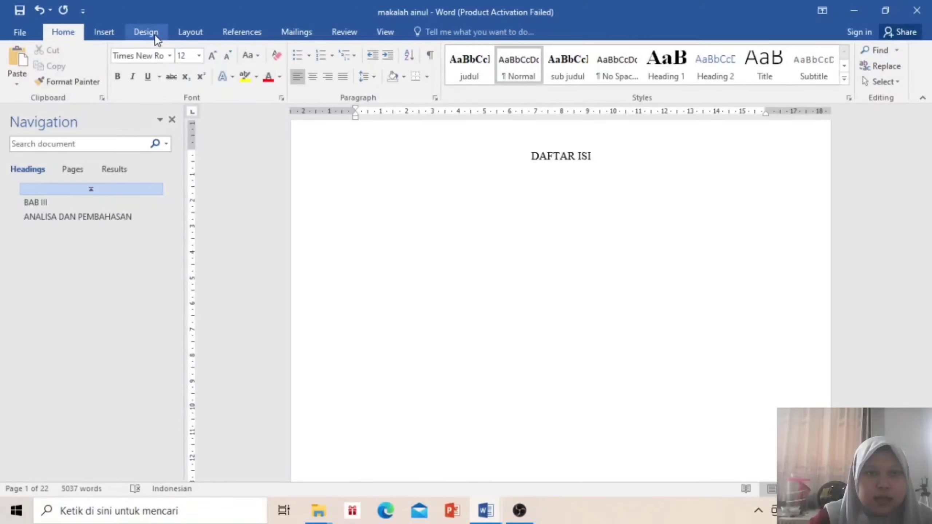
{"action": "left_click", "coordinate": [195, 39]}
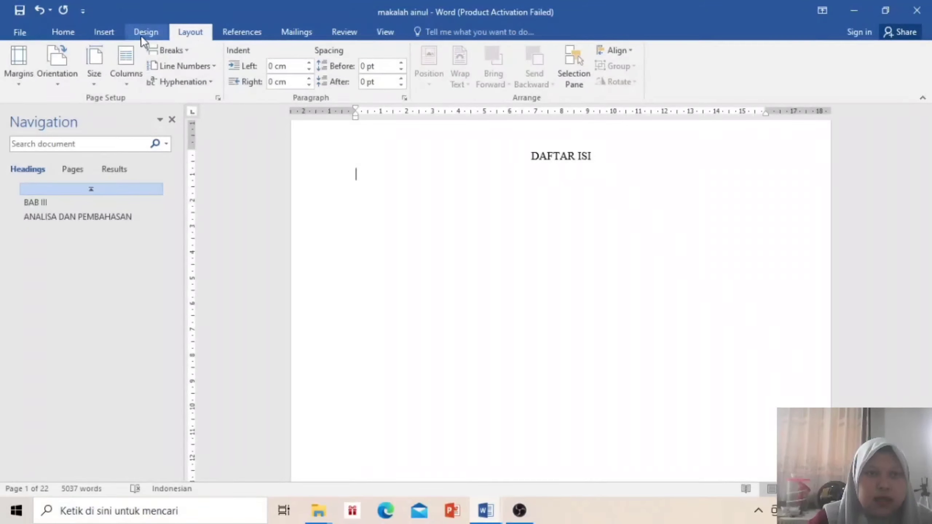
{"action": "left_click", "coordinate": [251, 32]}
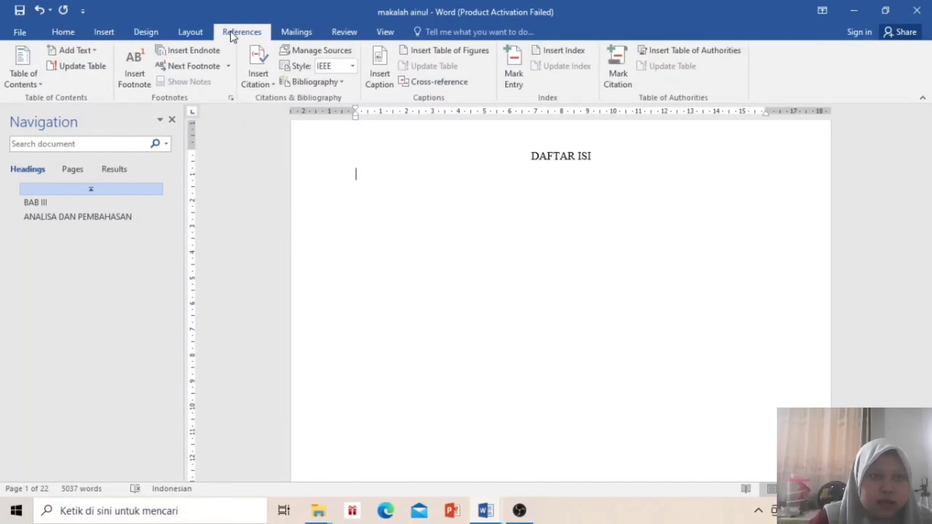
{"action": "left_click", "coordinate": [23, 75]}
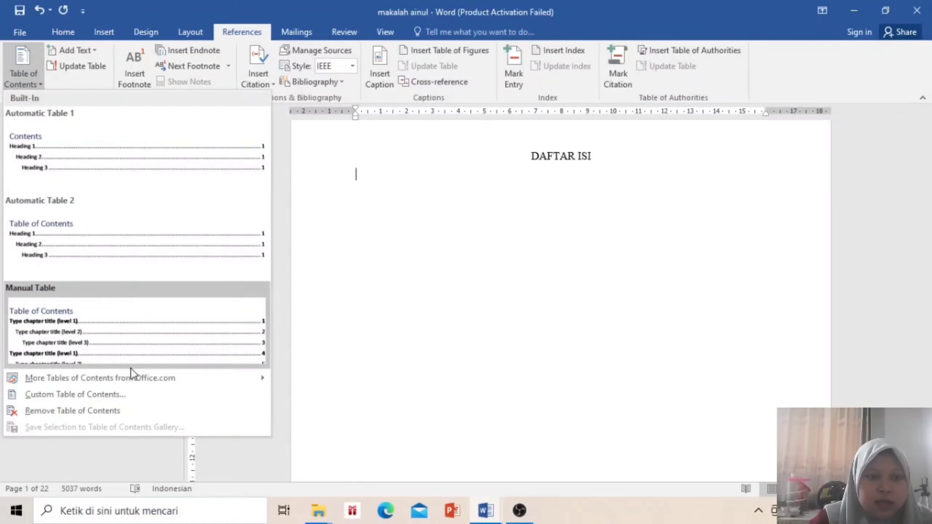
{"action": "left_click", "coordinate": [136, 395]}
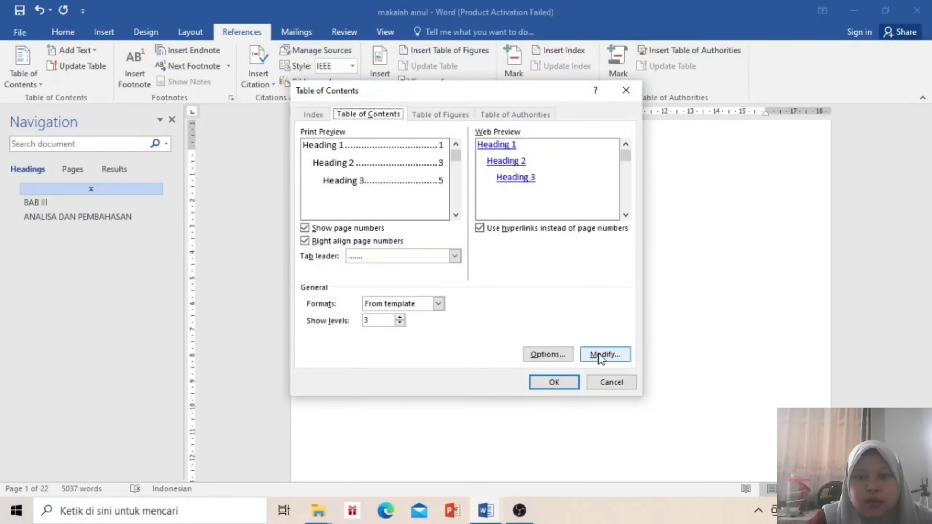
{"action": "left_click", "coordinate": [565, 356]}
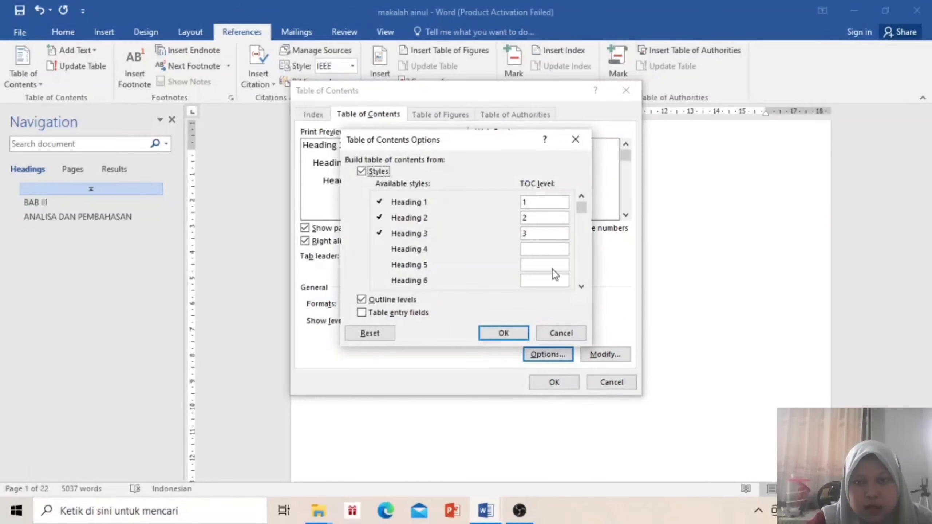
{"action": "left_click", "coordinate": [552, 201]}
{"action": "key", "text": "BackSpace"}
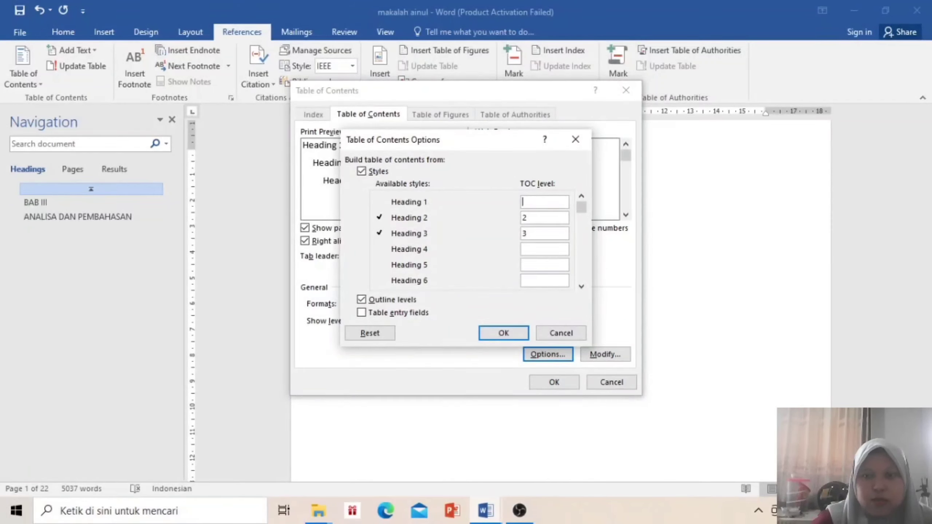
{"action": "left_click", "coordinate": [552, 217]}
{"action": "key", "text": "BackSpace"}
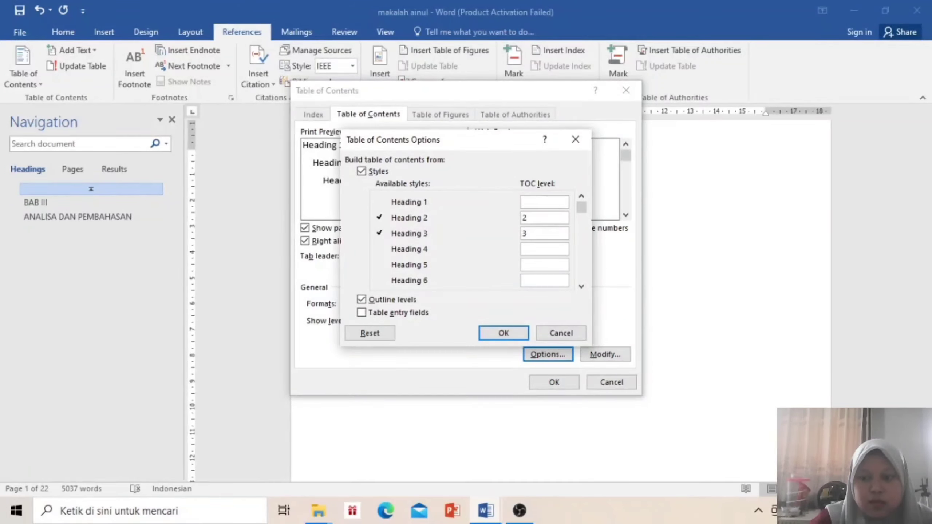
{"action": "left_click", "coordinate": [556, 238]}
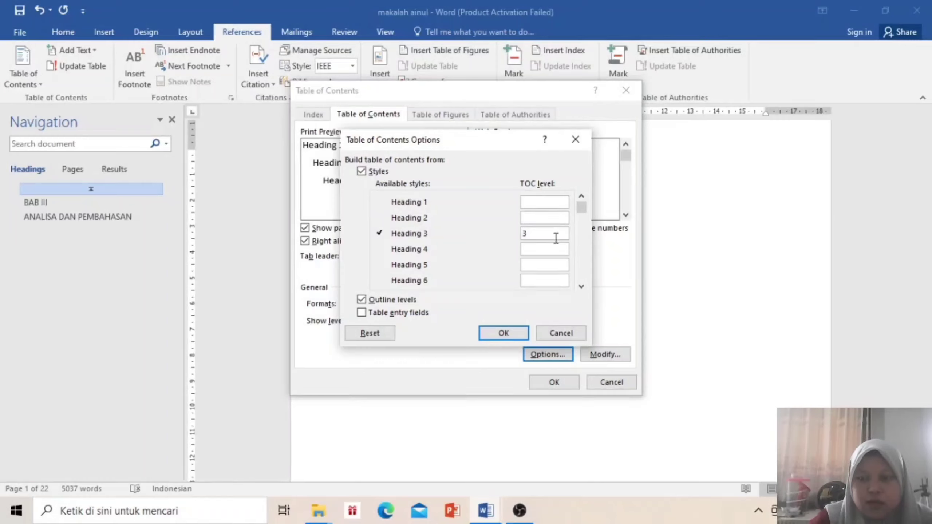
{"action": "key", "text": "BackSpace"}
Set judul to level 1 and sub judul to level 2, and insert the table of contents
{"action": "left_click_drag", "start_coordinate": [580, 207], "coordinate": [590, 272]}
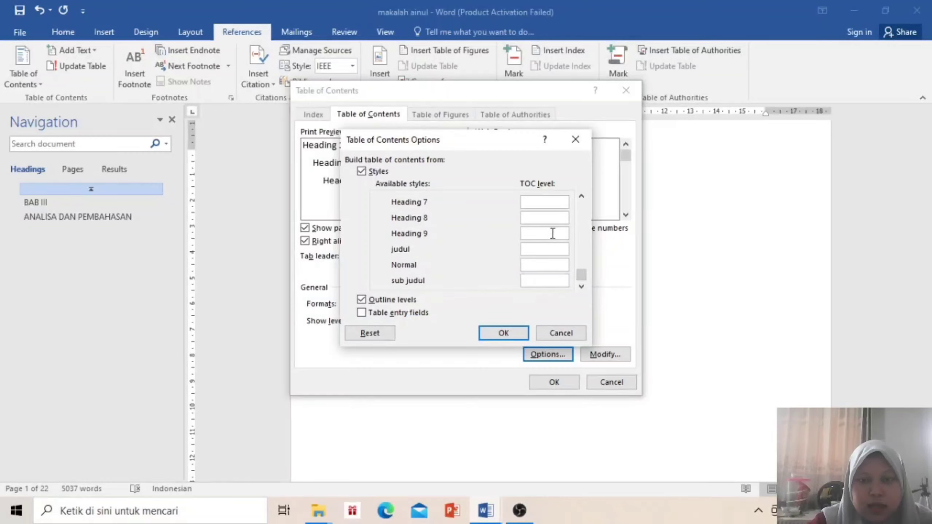
{"action": "left_click", "coordinate": [560, 248]}
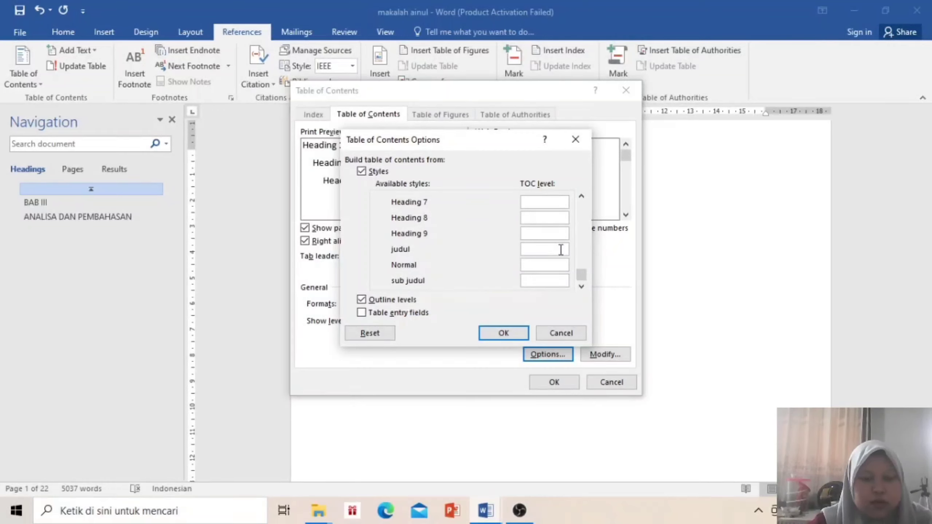
{"action": "type", "text": "1"}
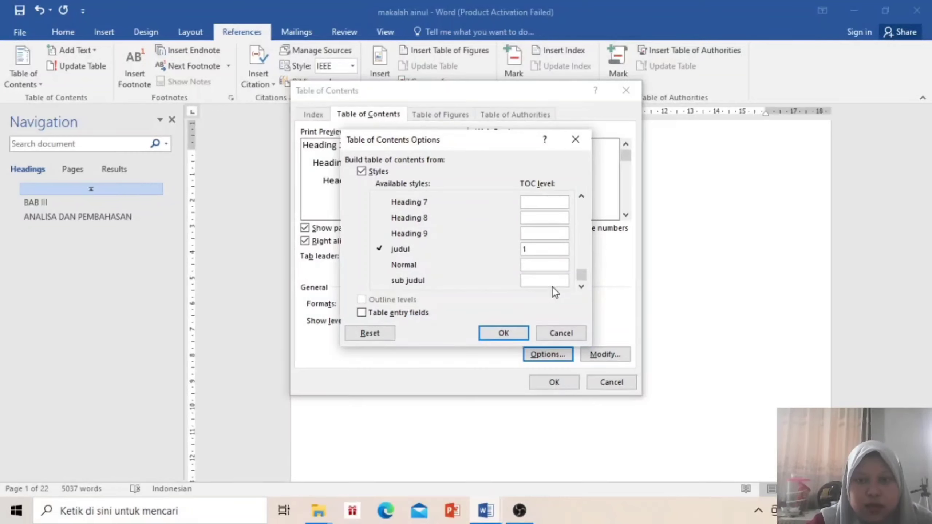
{"action": "left_click", "coordinate": [552, 280]}
{"action": "type", "text": "2"}
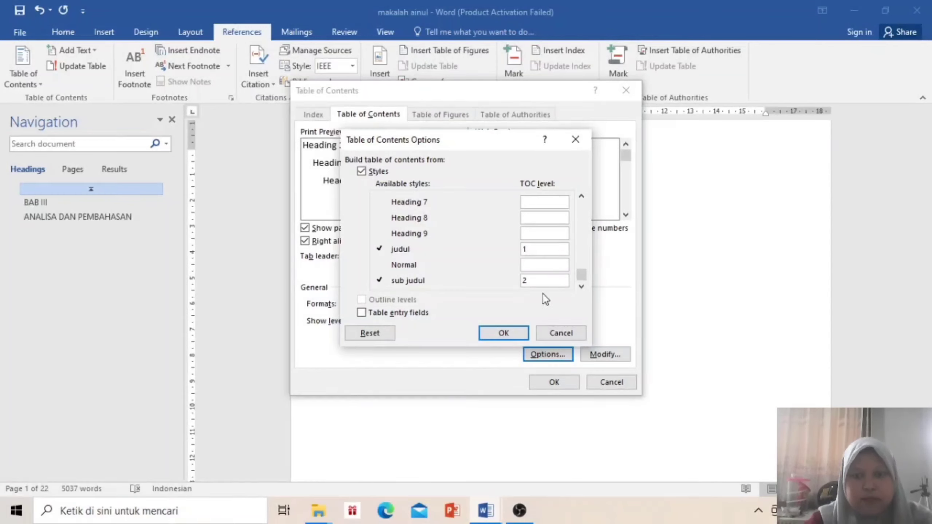
{"action": "left_click", "coordinate": [492, 338]}
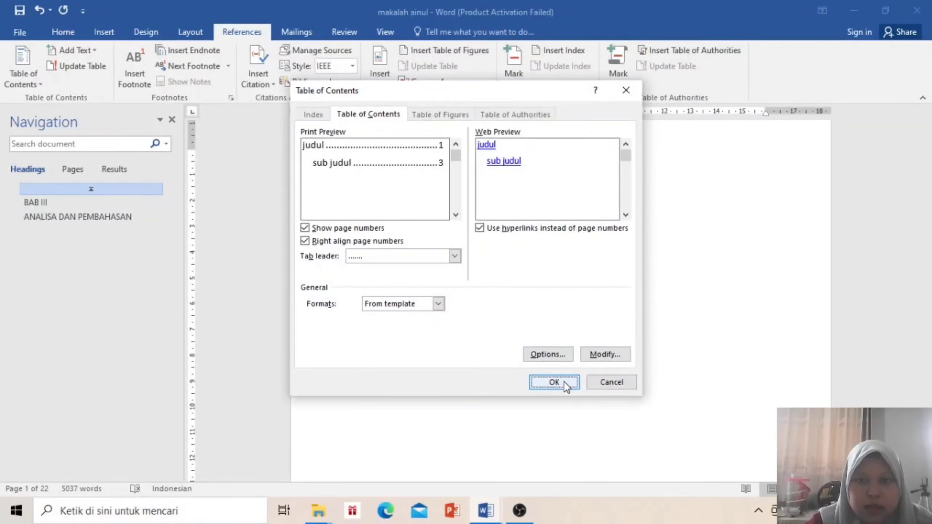
{"action": "left_click", "coordinate": [564, 383]}
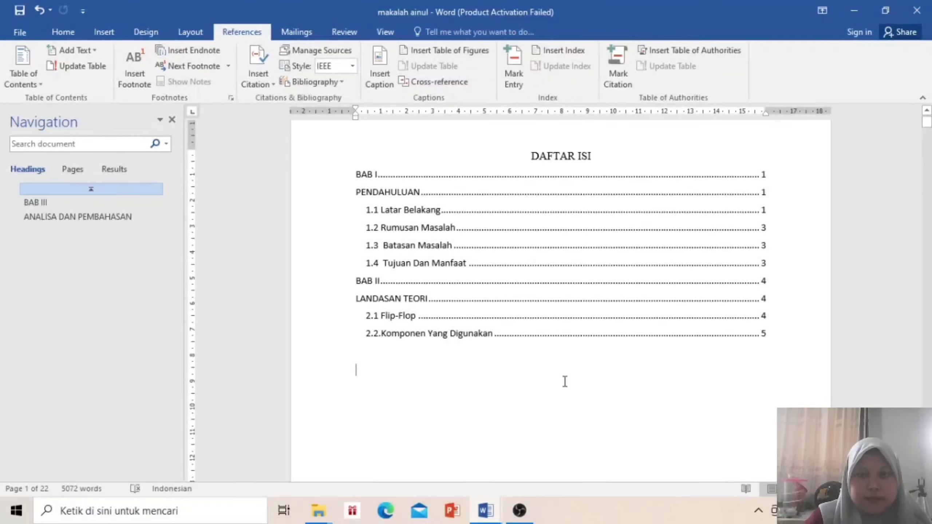
Add a blank line below the table of contents, then cancel closing the report
{"action": "key", "text": "Return"}
{"action": "key", "text": "Return"}
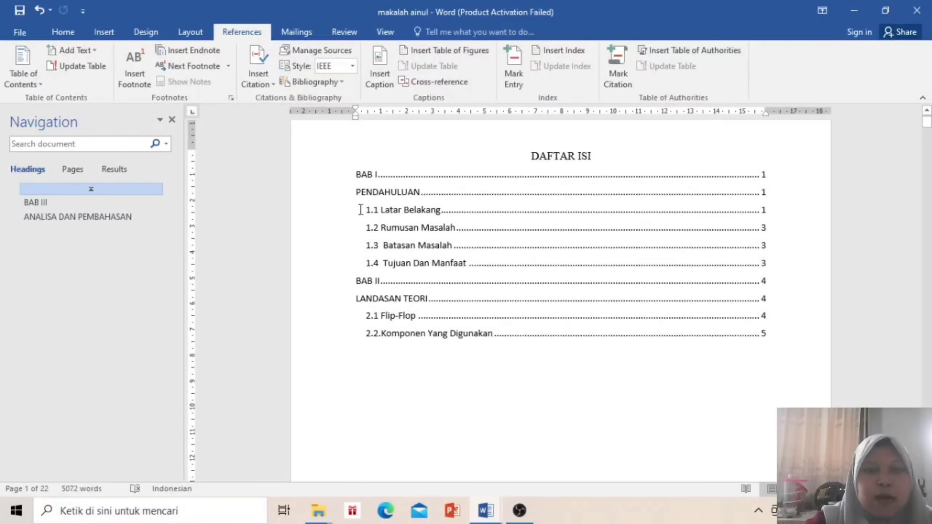
{"action": "left_click", "coordinate": [918, 11]}
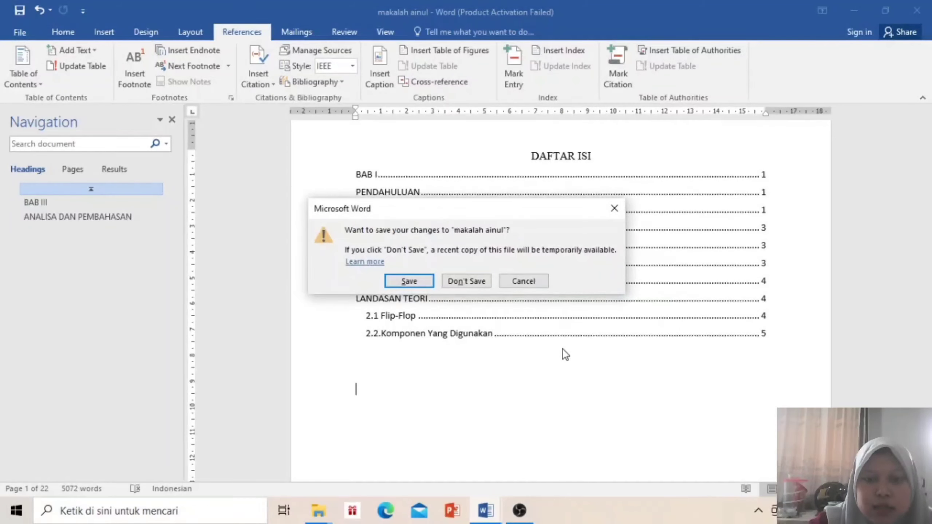
{"action": "left_click", "coordinate": [588, 224]}
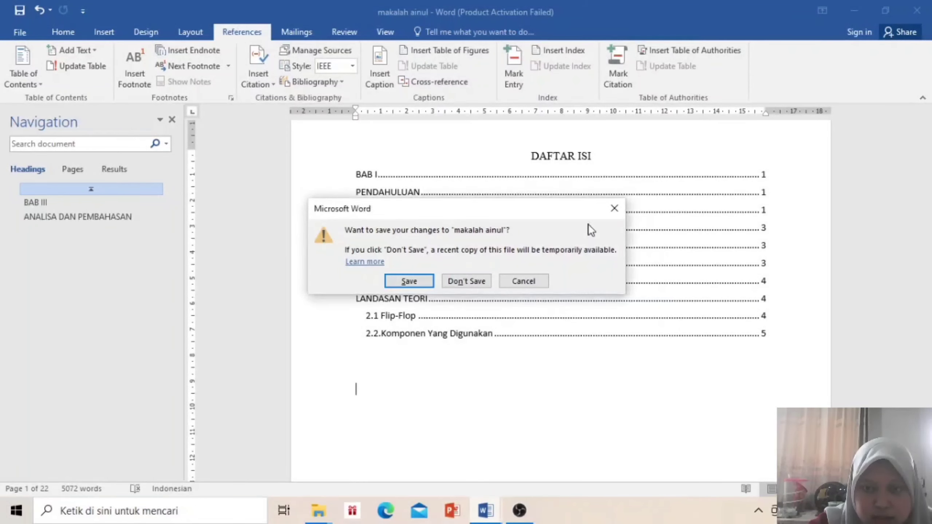
{"action": "left_click", "coordinate": [614, 208]}
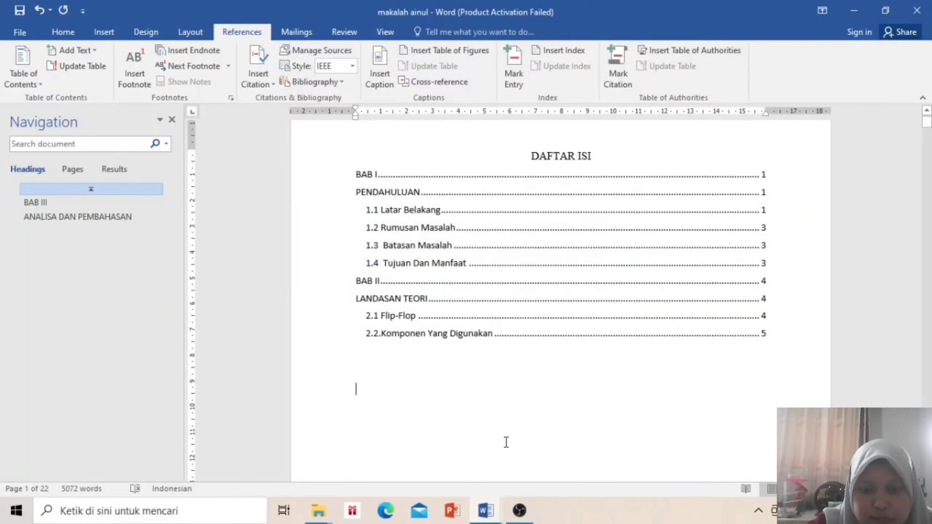
Switch to blank Document2 and choose Labels under Mailings > Start Mail Merge
{"action": "mouse_move", "coordinate": [477, 511]}
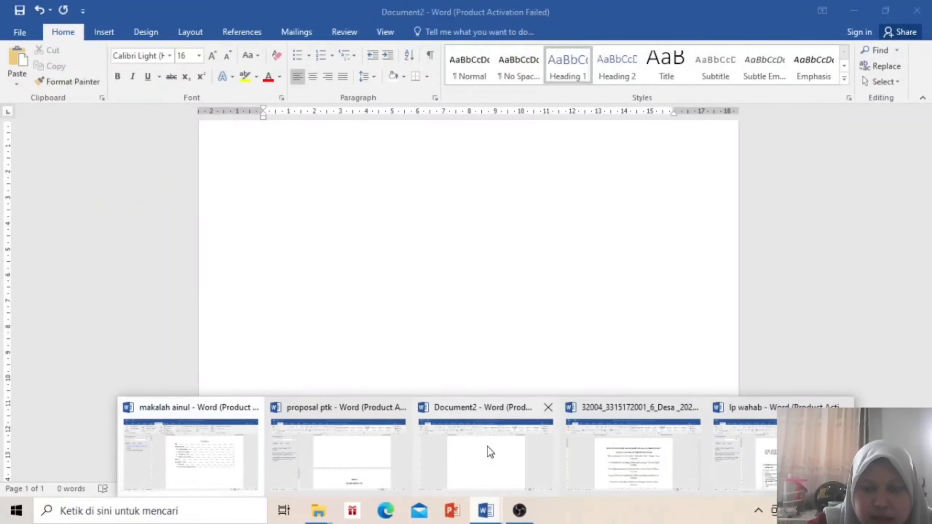
{"action": "left_click", "coordinate": [487, 447]}
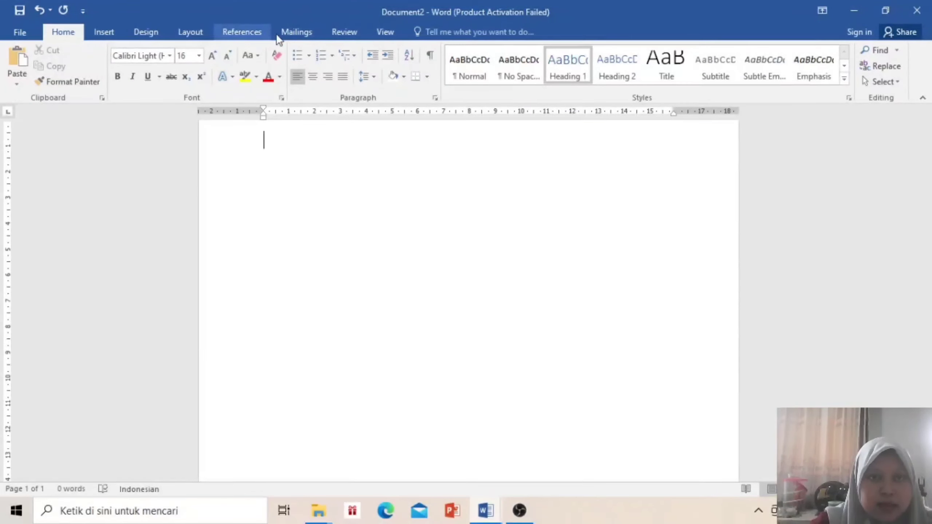
{"action": "left_click", "coordinate": [297, 35]}
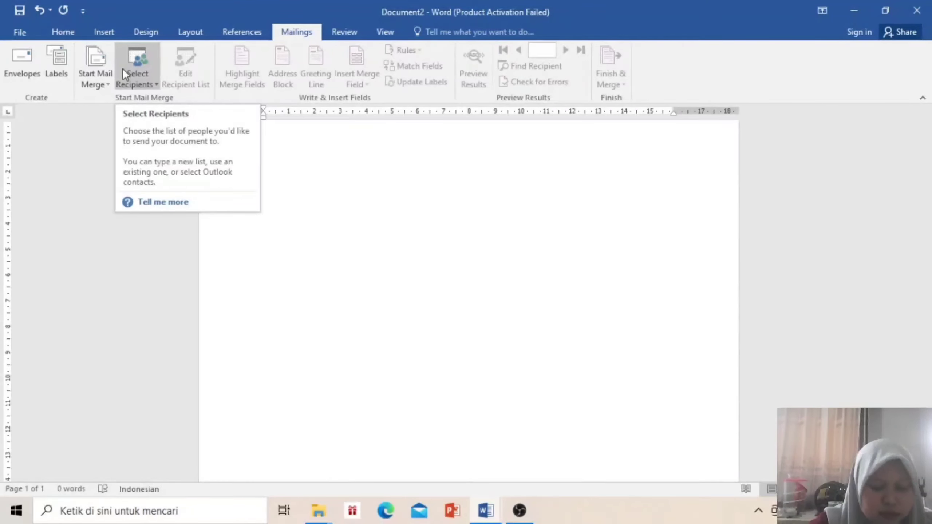
{"action": "left_click", "coordinate": [98, 72]}
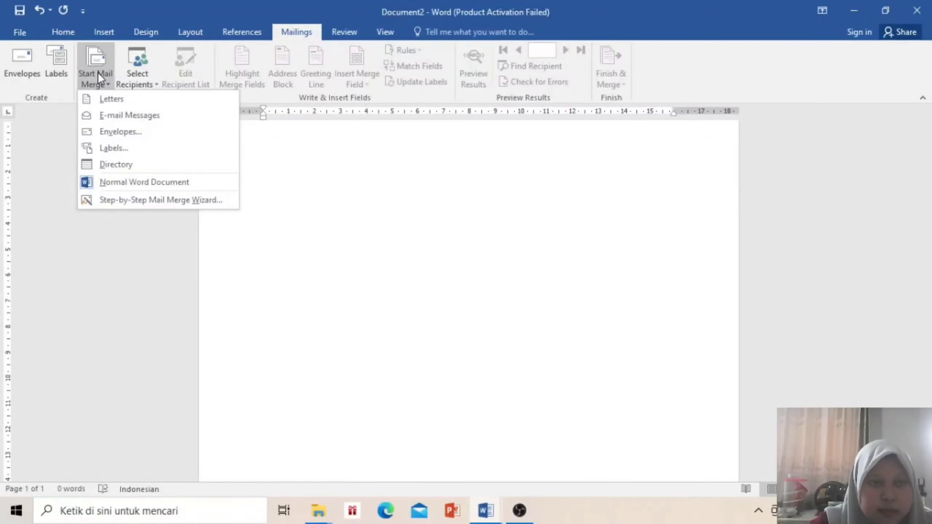
{"action": "left_click", "coordinate": [128, 147]}
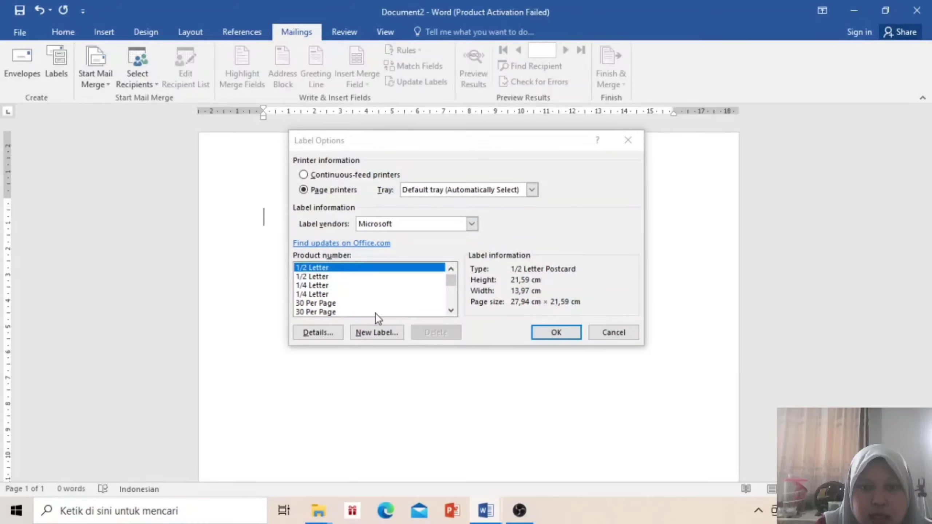
Abandon a new custom label and apply the 30 Per Page label layout to Document2
{"action": "left_click", "coordinate": [380, 335]}
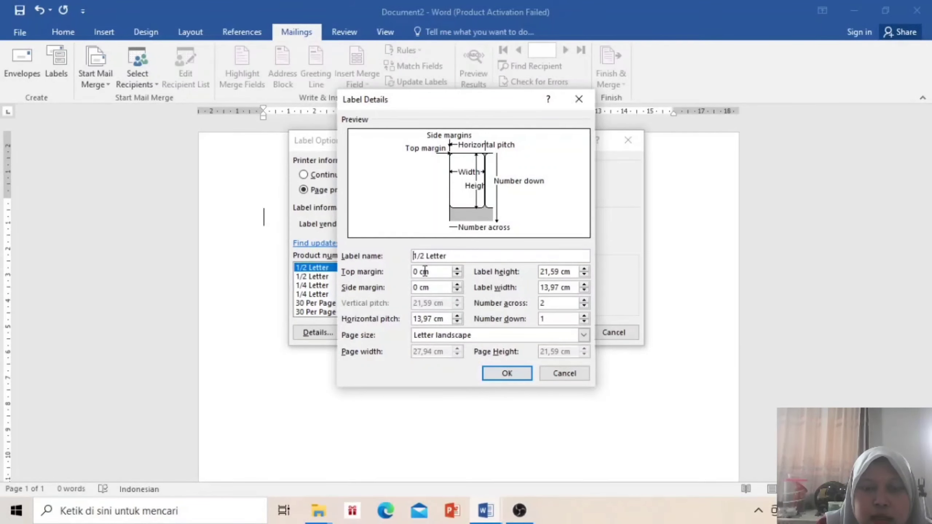
{"action": "left_click", "coordinate": [571, 374]}
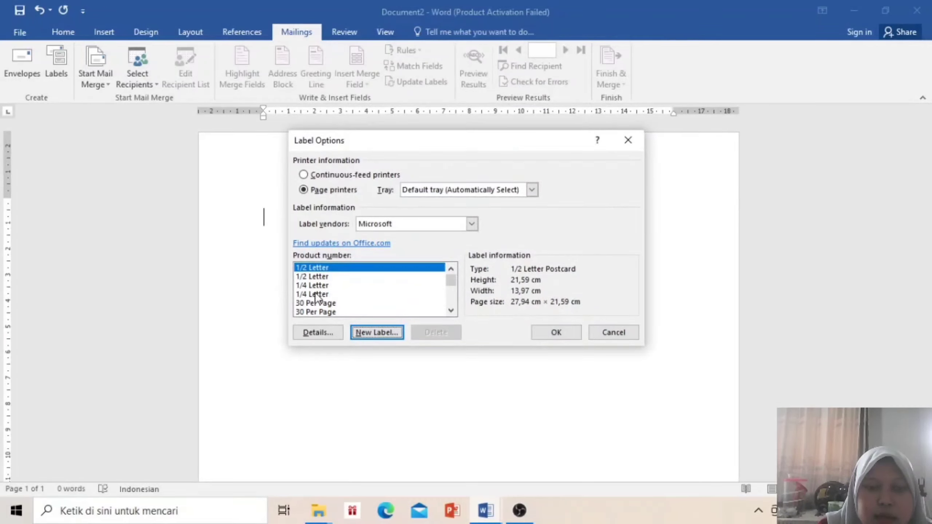
{"action": "left_click", "coordinate": [322, 306]}
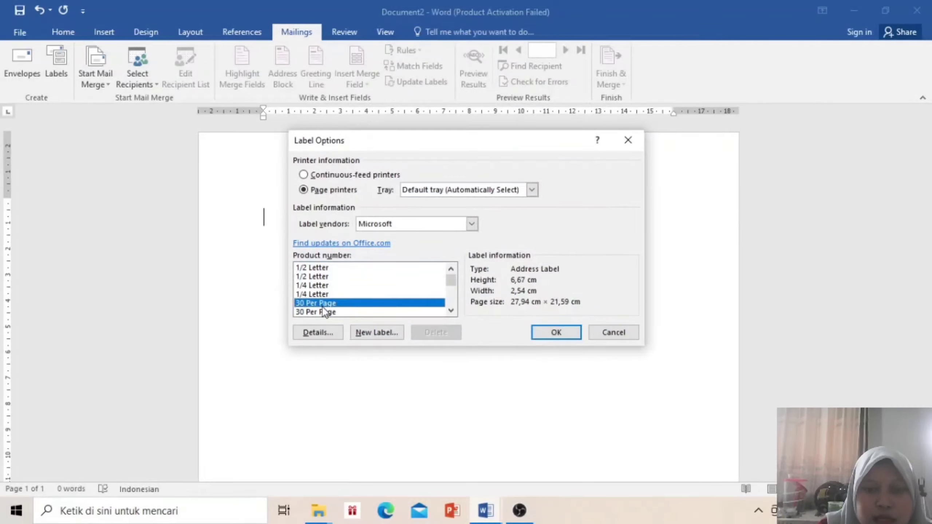
{"action": "left_click", "coordinate": [565, 332]}
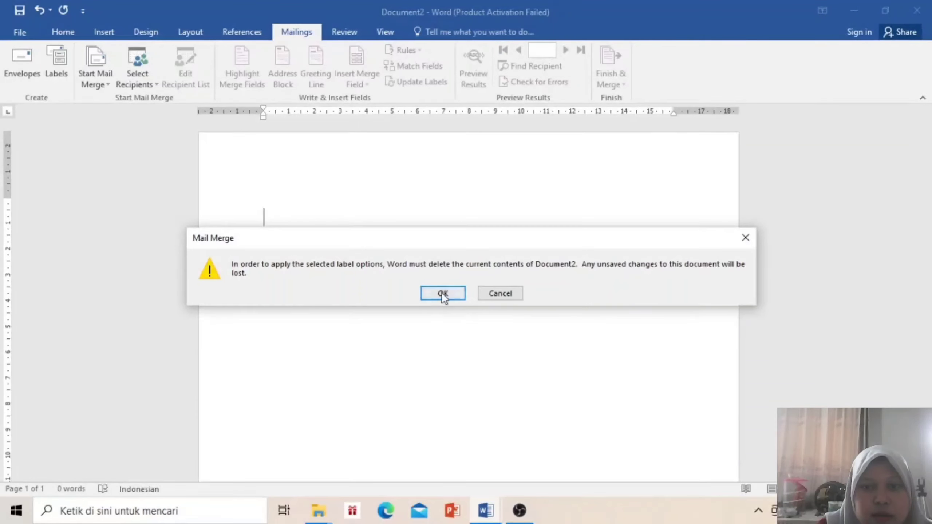
{"action": "left_click", "coordinate": [443, 294]}
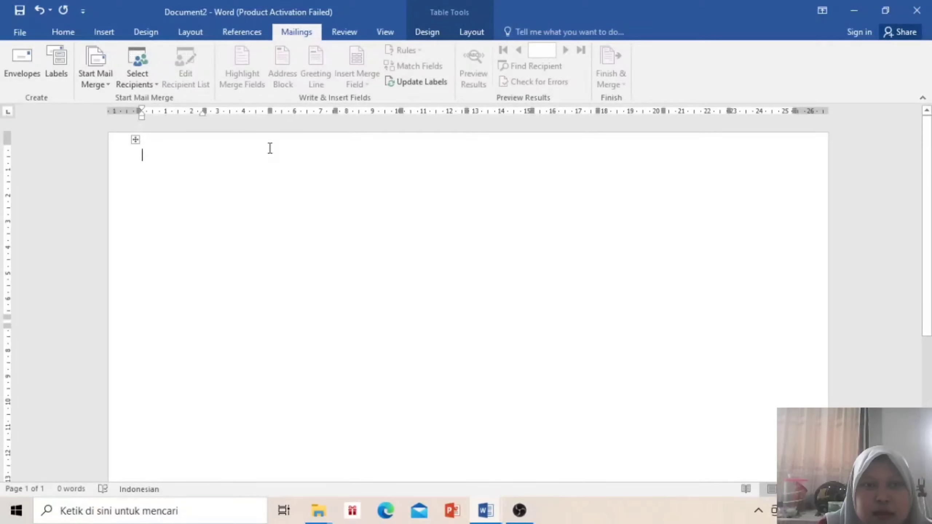
Leave the recipient list choices unpicked and undo the 30 Per Page label table
{"action": "left_click", "coordinate": [129, 72]}
{"action": "left_click", "coordinate": [172, 161]}
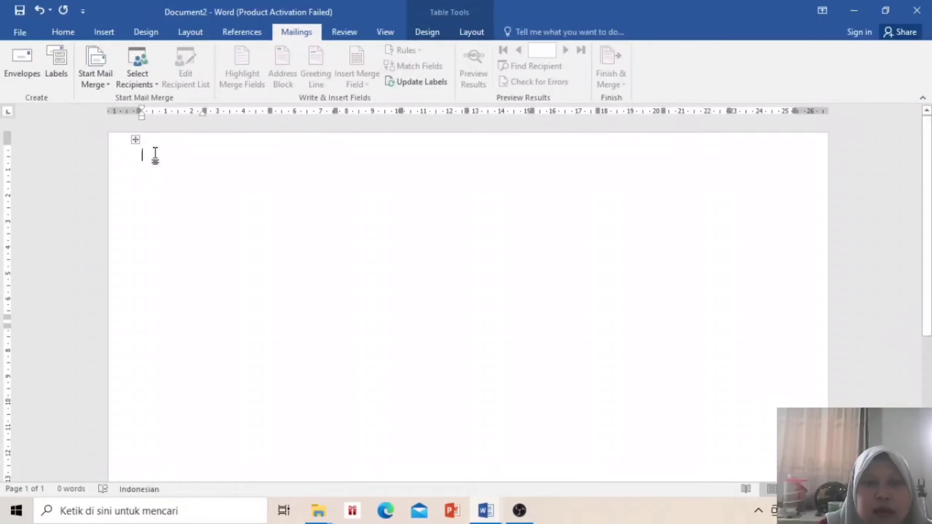
{"action": "key", "text": "Down"}
{"action": "key", "text": "Down"}
{"action": "key", "text": "Down"}
{"action": "key", "text": "Down"}
{"action": "key", "text": "Up"}
{"action": "left_click", "coordinate": [157, 154]}
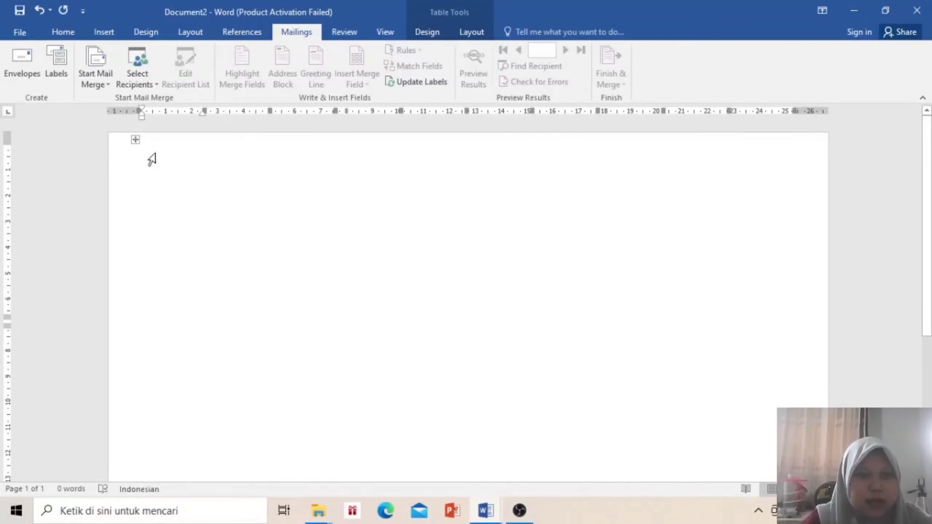
{"action": "key", "text": "ctrl+z"}
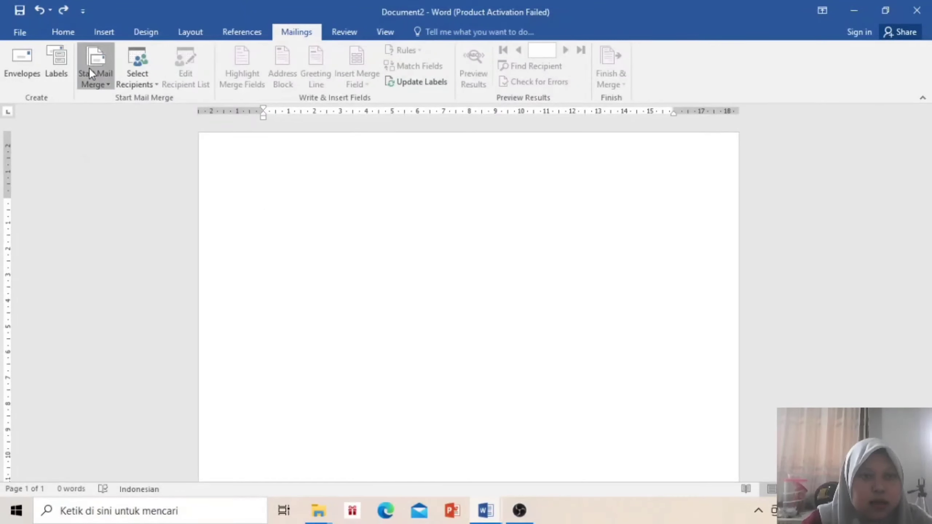
Restart the label merge and set a new custom label's page size to Letter
{"action": "left_click", "coordinate": [89, 68]}
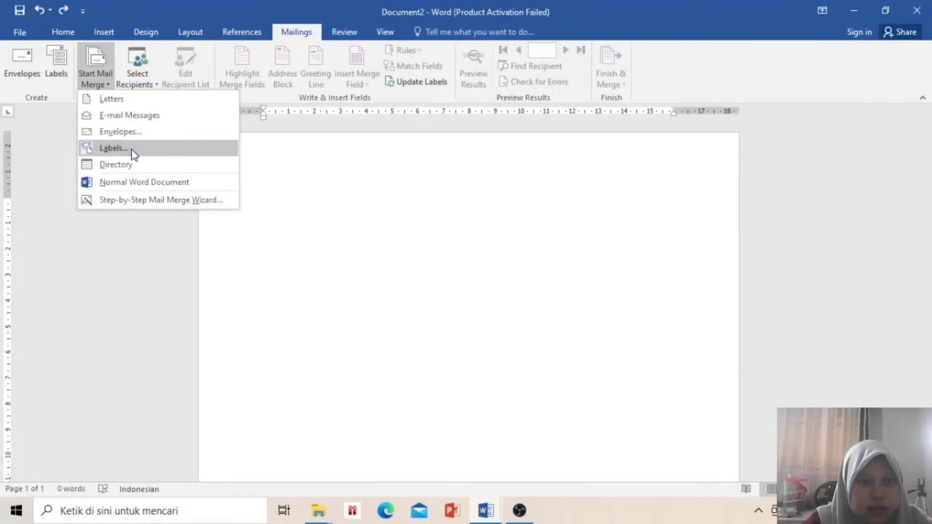
{"action": "left_click", "coordinate": [114, 148]}
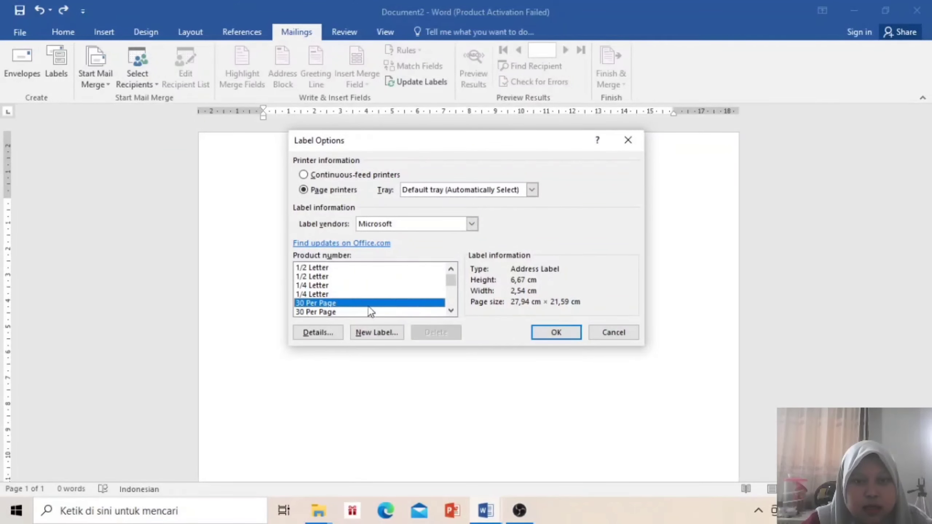
{"action": "left_click", "coordinate": [386, 334]}
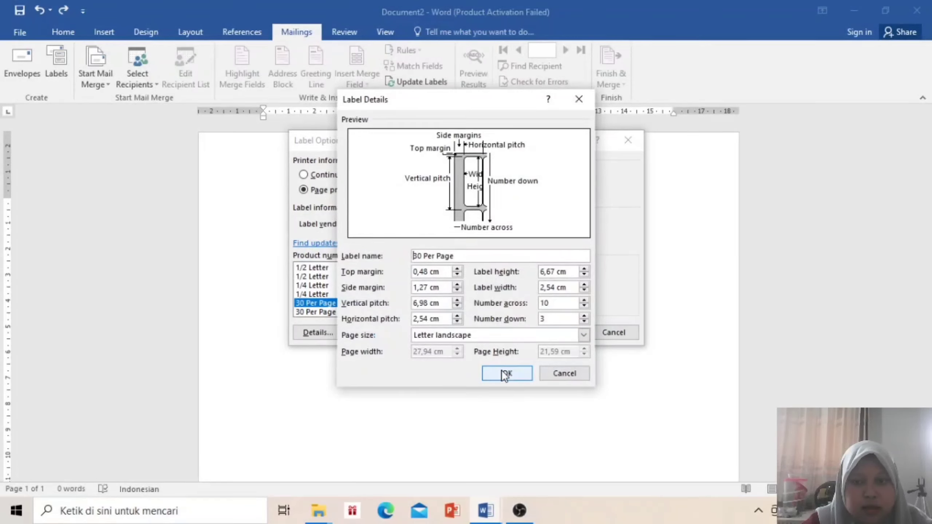
{"action": "left_click", "coordinate": [503, 332]}
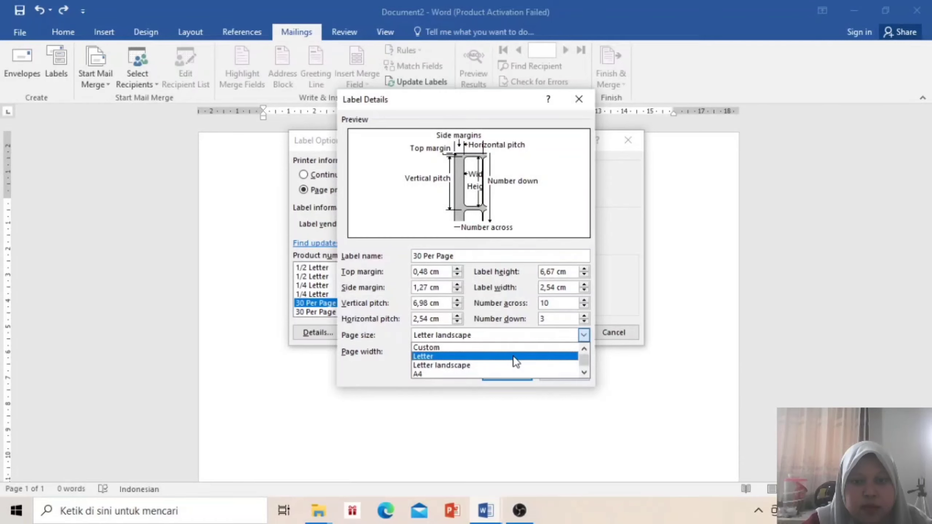
{"action": "left_click", "coordinate": [515, 357]}
{"action": "left_click", "coordinate": [521, 380]}
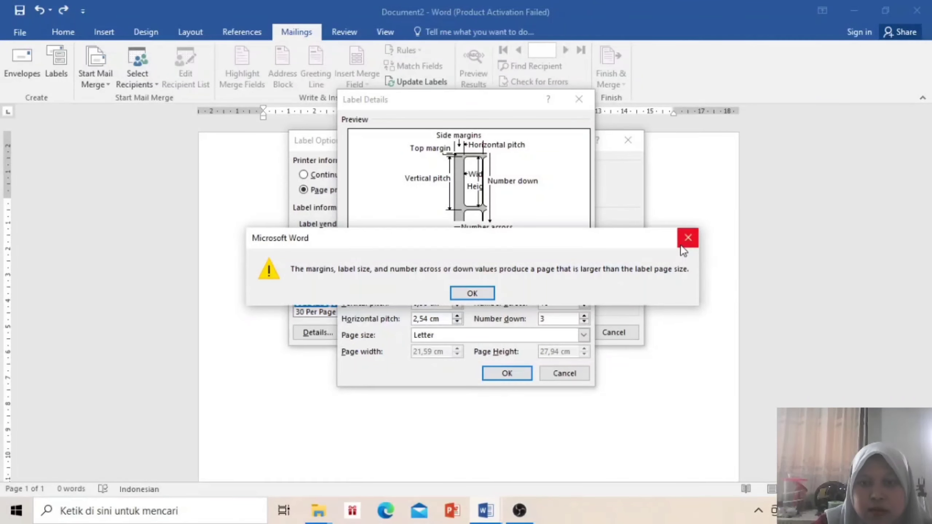
Discard the custom label after the page-size warning and apply the first 1/4 Letter postcard
{"action": "left_click", "coordinate": [690, 245]}
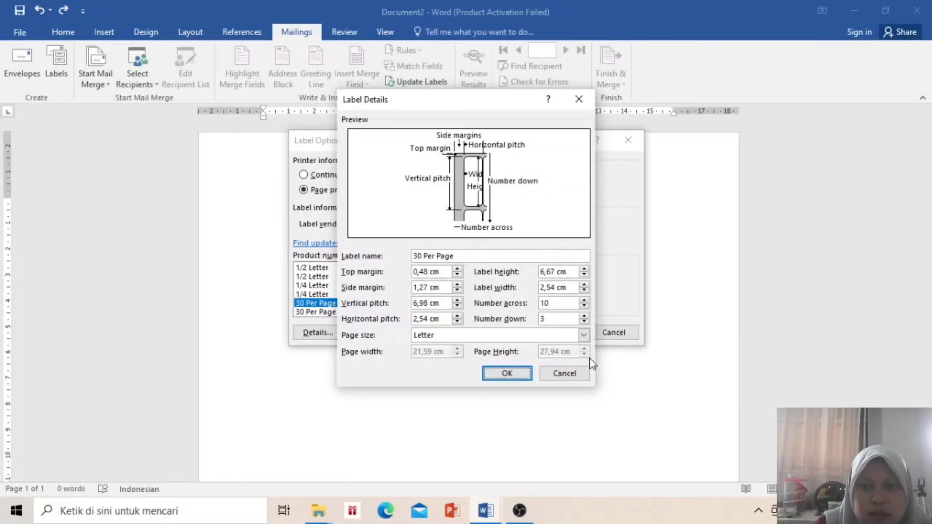
{"action": "left_click", "coordinate": [553, 377]}
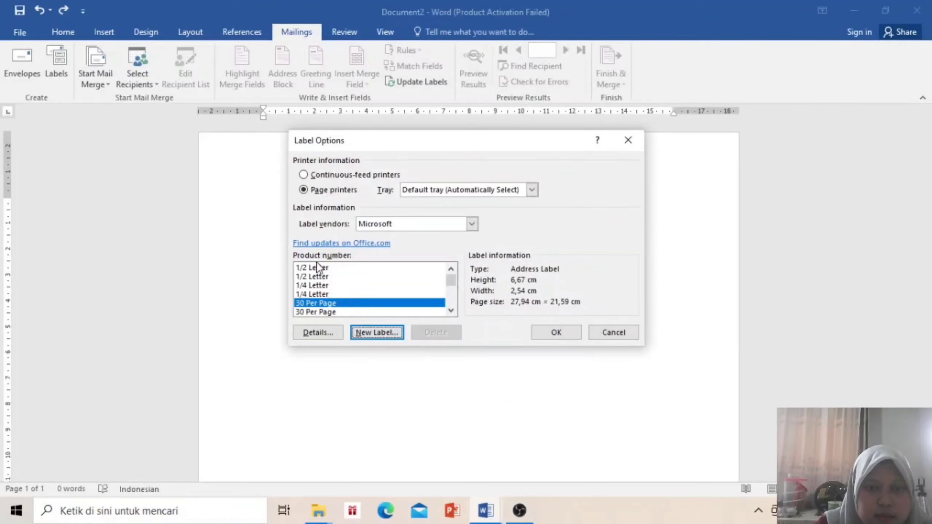
{"action": "left_click", "coordinate": [322, 285]}
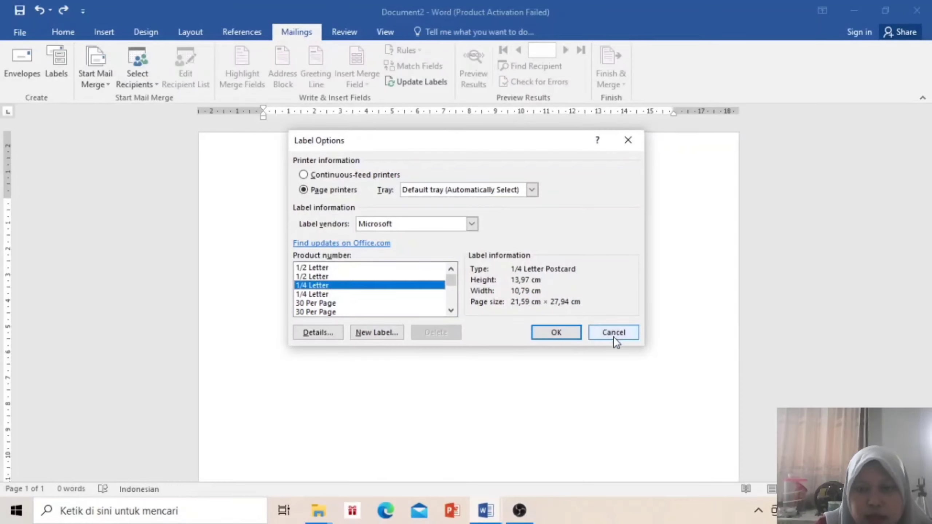
{"action": "left_click", "coordinate": [542, 332]}
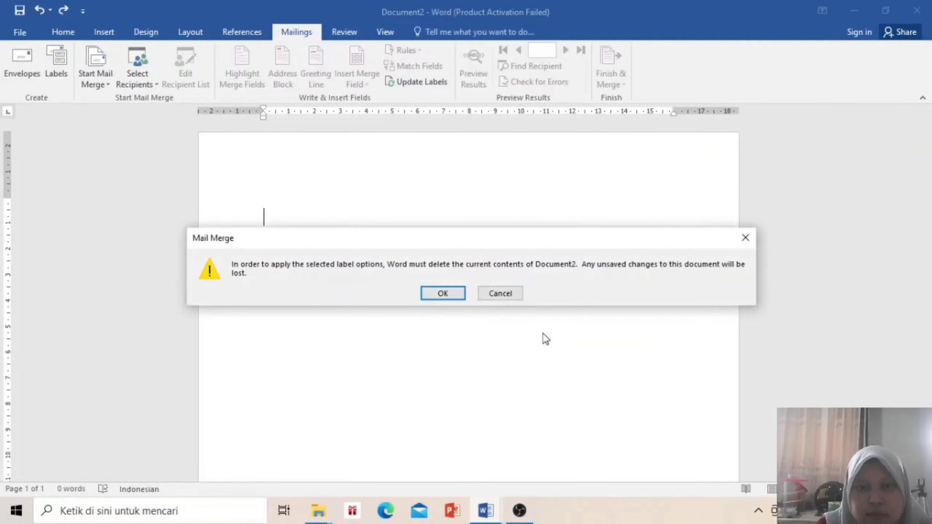
Apply and undo the first 1/4 Letter layout, then the landscape 1/4 Letter layout
{"action": "left_click", "coordinate": [447, 296]}
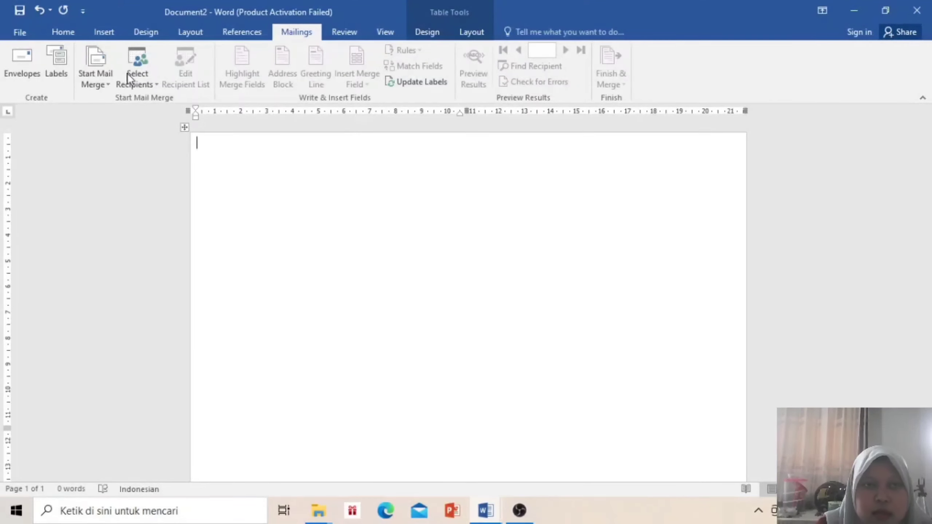
{"action": "key", "text": "ctrl+z"}
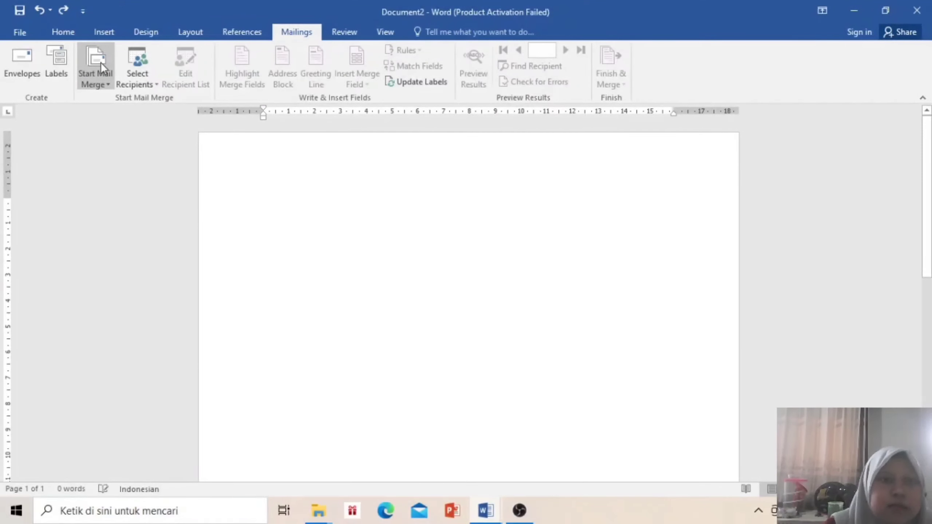
{"action": "left_click", "coordinate": [100, 62]}
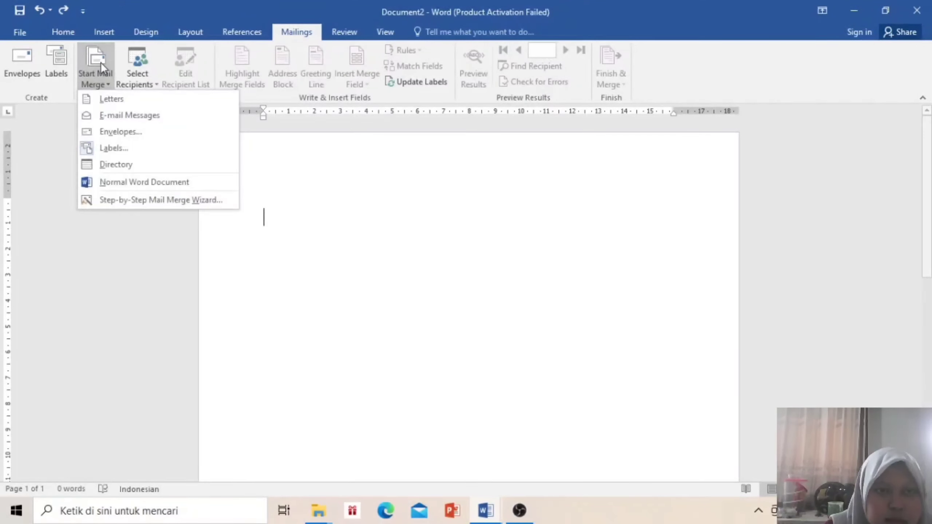
{"action": "left_click", "coordinate": [143, 147]}
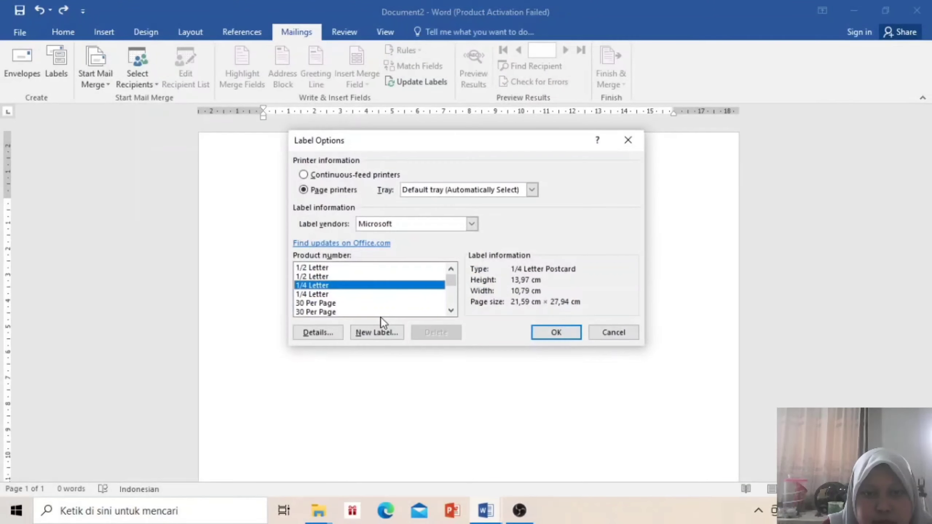
{"action": "left_click", "coordinate": [305, 295]}
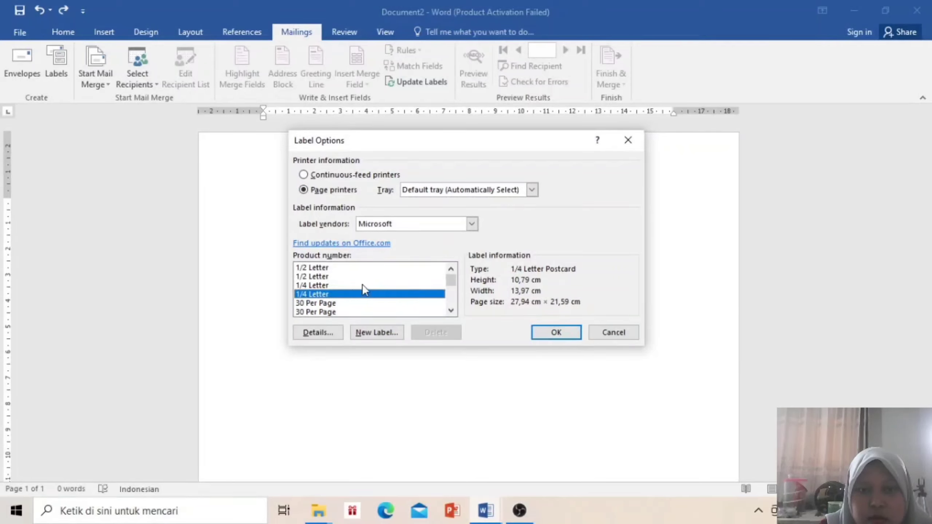
{"action": "left_click", "coordinate": [549, 334]}
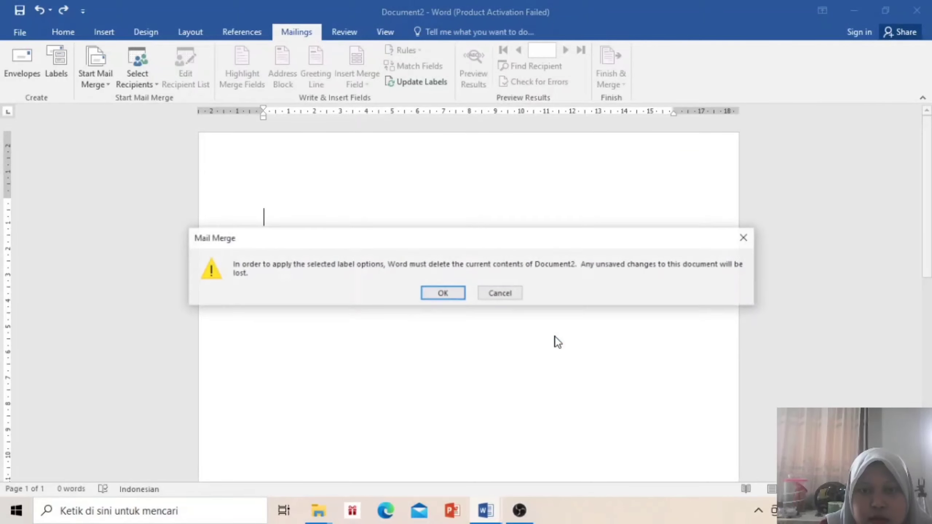
{"action": "left_click", "coordinate": [442, 293]}
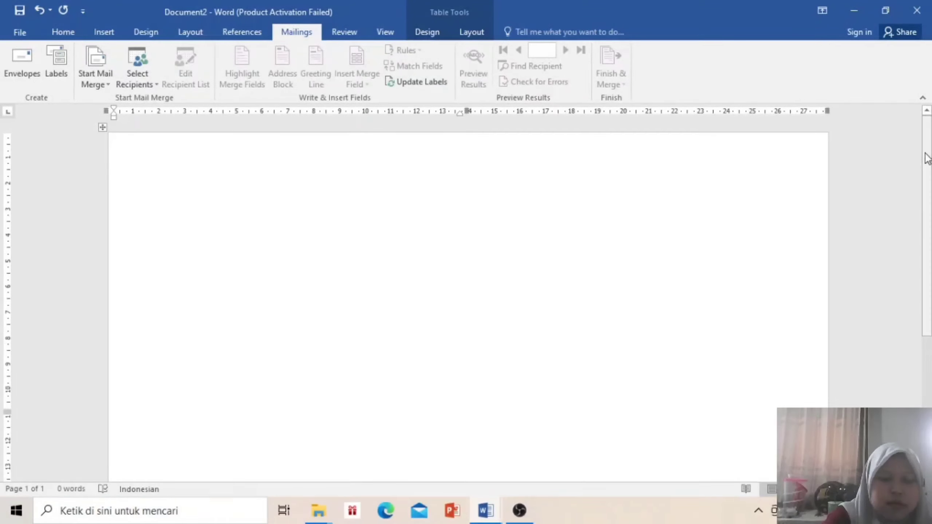
{"action": "key", "text": "ctrl+z"}
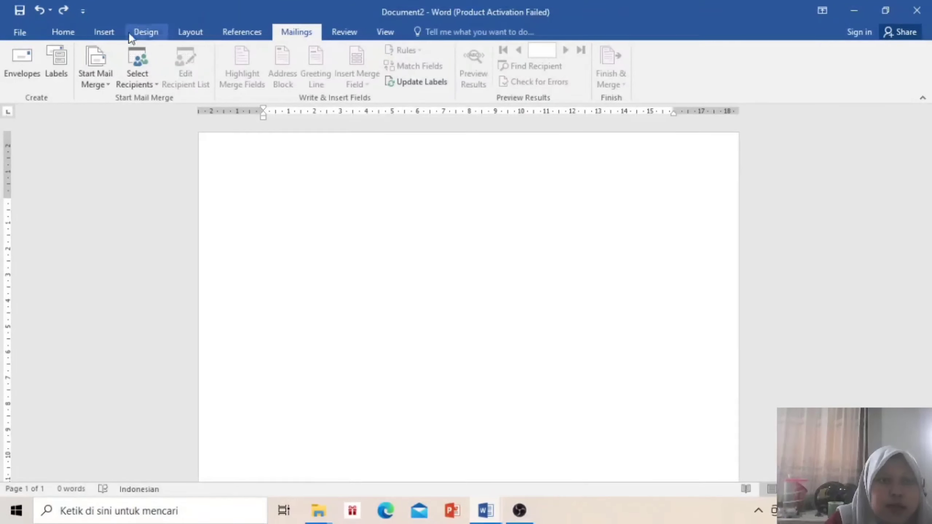
{"action": "left_click", "coordinate": [105, 67]}
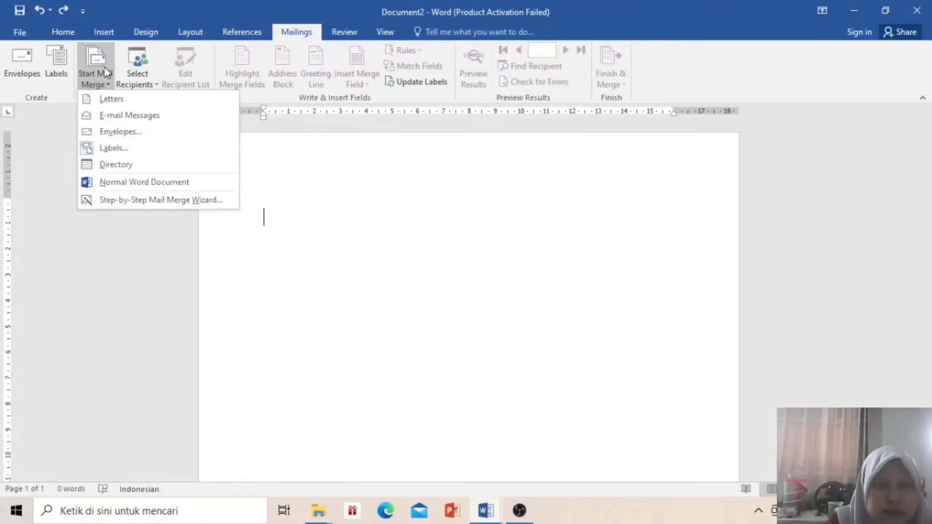
Start a new custom label with an 8,5 cm top margin and 7,6 cm side margin
{"action": "left_click", "coordinate": [137, 152]}
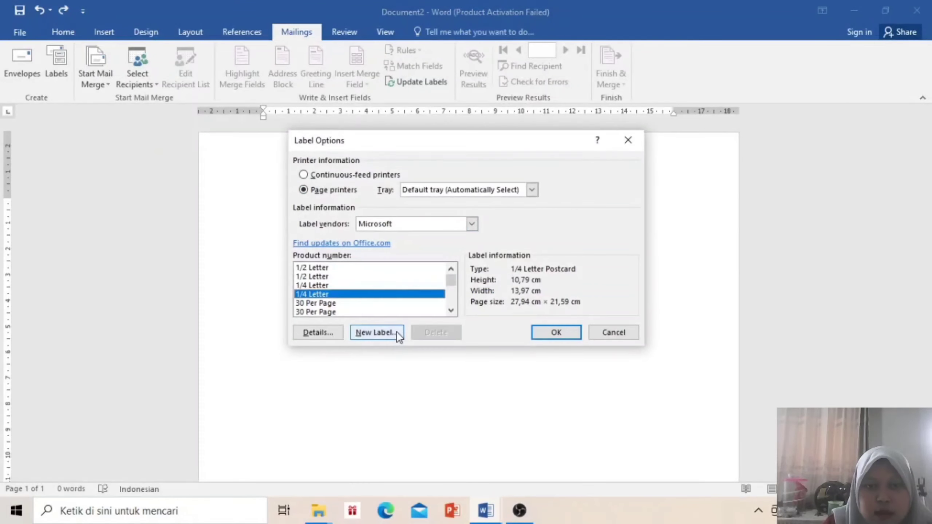
{"action": "left_click", "coordinate": [382, 331]}
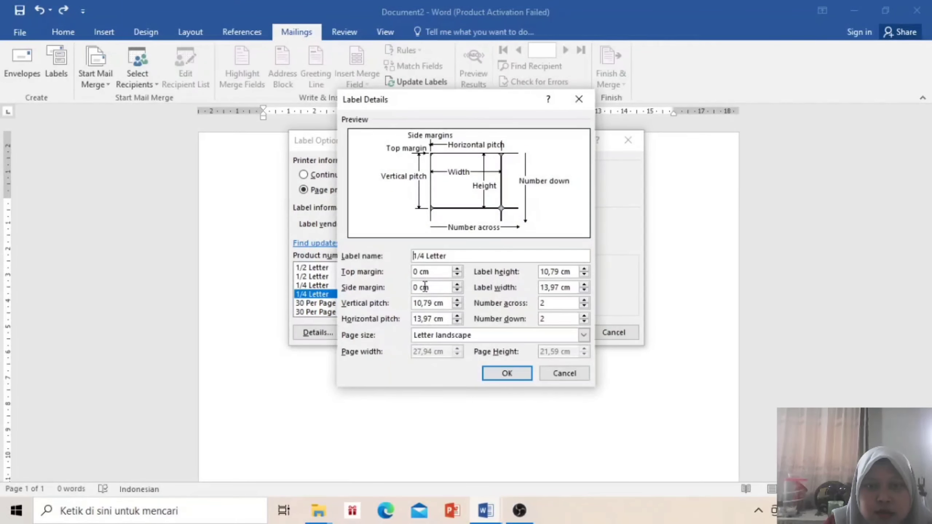
{"action": "left_click", "coordinate": [418, 272]}
{"action": "key", "text": "BackSpace"}
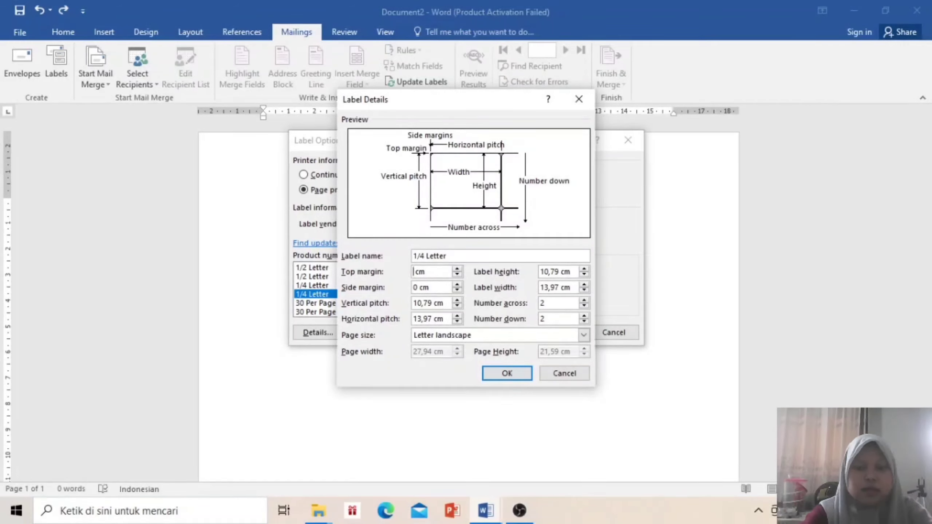
{"action": "type", "text": "8,5"}
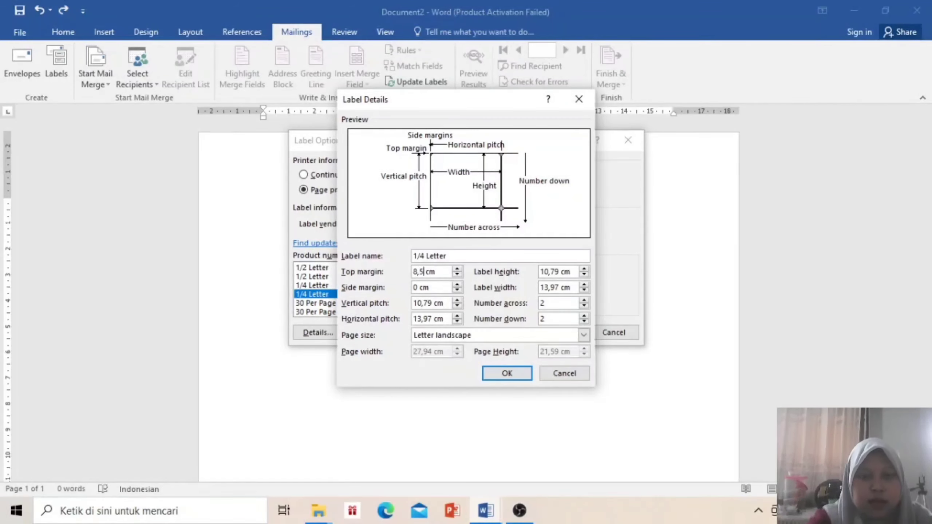
{"action": "left_click", "coordinate": [421, 288]}
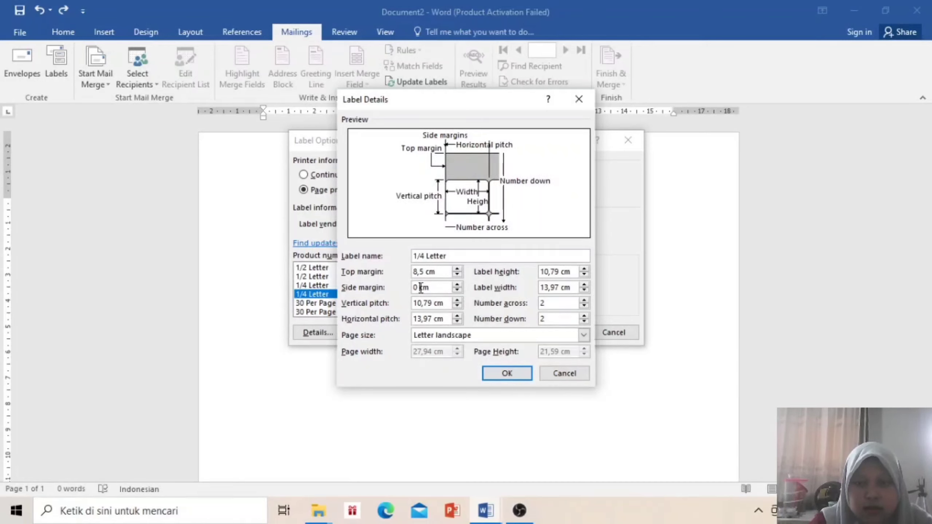
{"action": "key", "text": "BackSpace"}
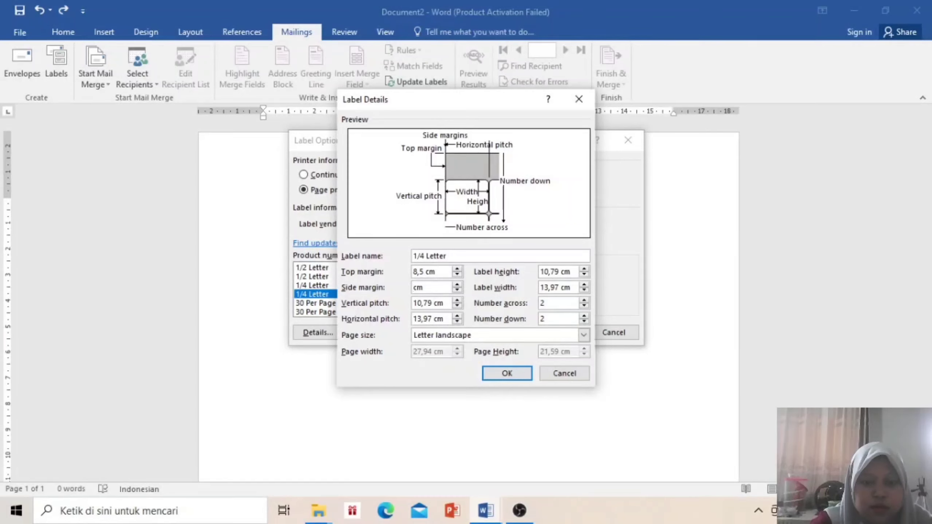
{"action": "type", "text": "7"}
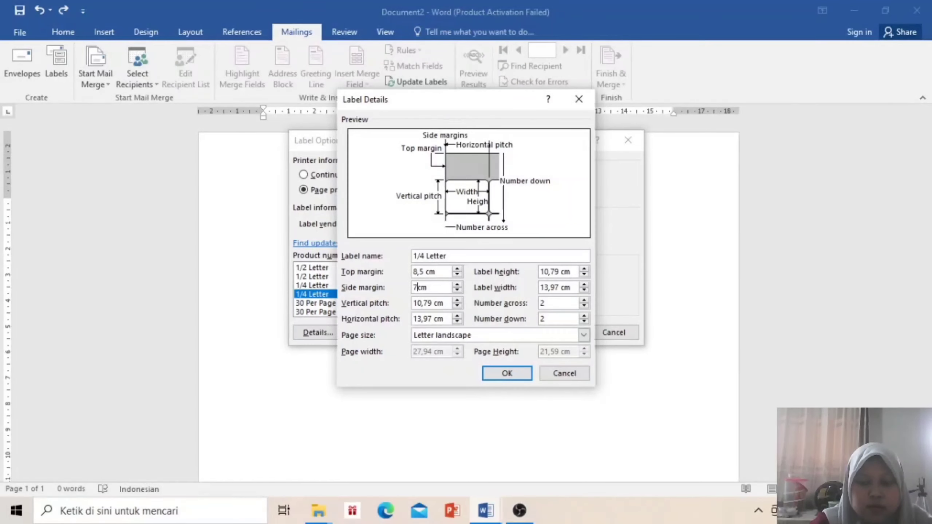
{"action": "type", "text": ",6"}
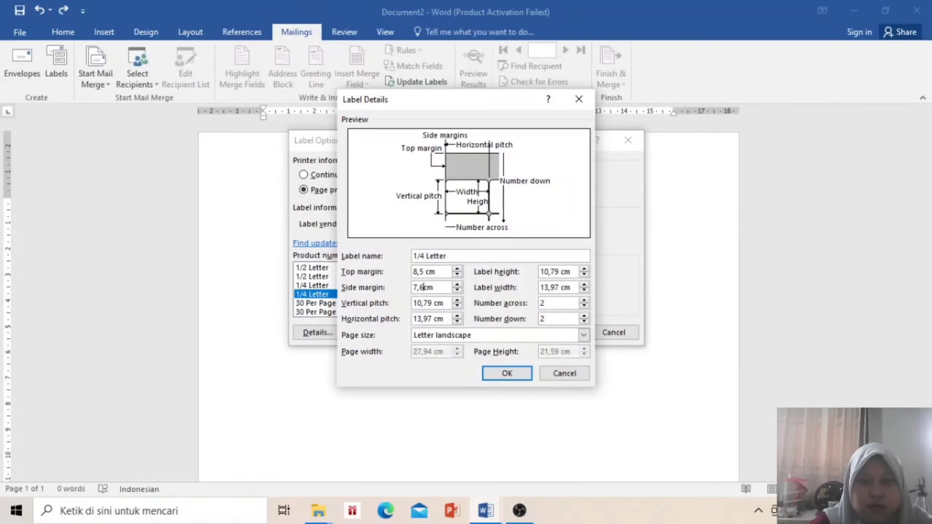
Keep the vertical pitch, edit the horizontal pitch, set 4 across by 4 down, and confirm past the warnings
{"action": "left_click", "coordinate": [431, 304]}
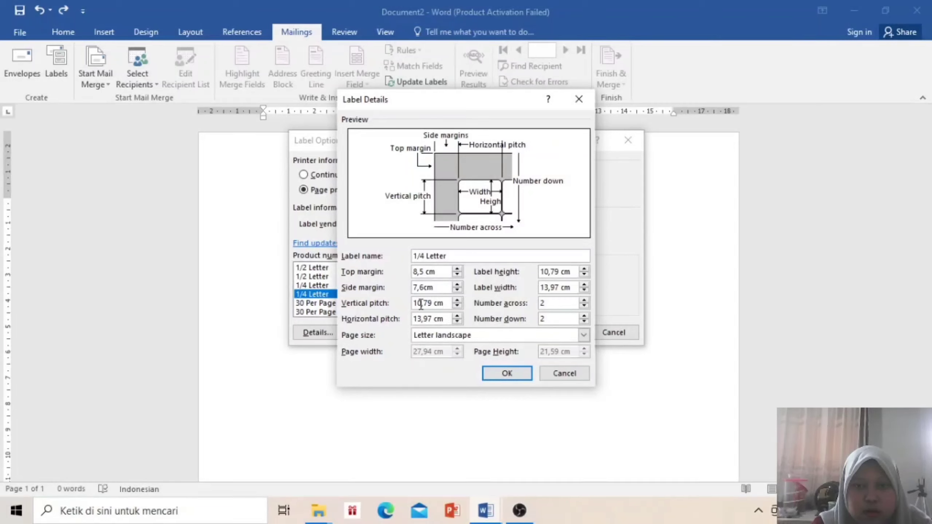
{"action": "key", "text": "BackSpace"}
{"action": "key", "text": "BackSpace"}
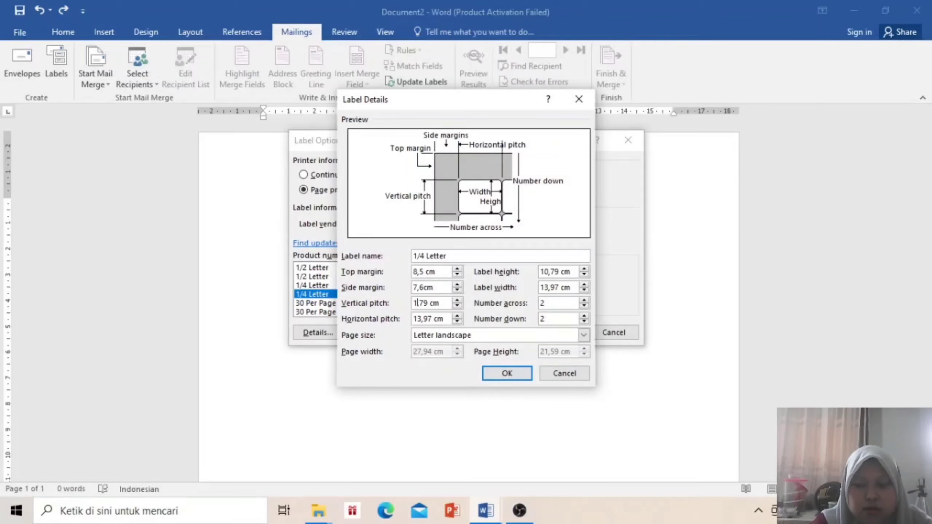
{"action": "type", "text": "8"}
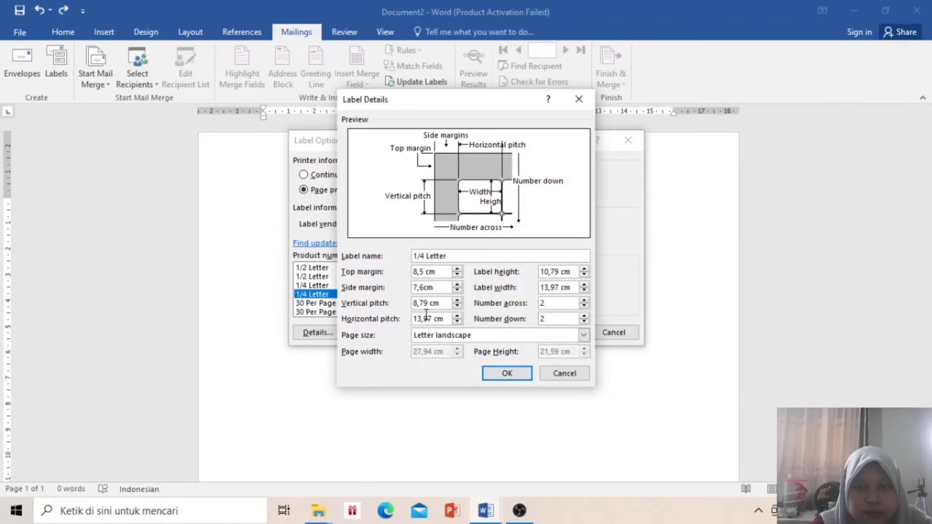
{"action": "key", "text": "ctrl+z"}
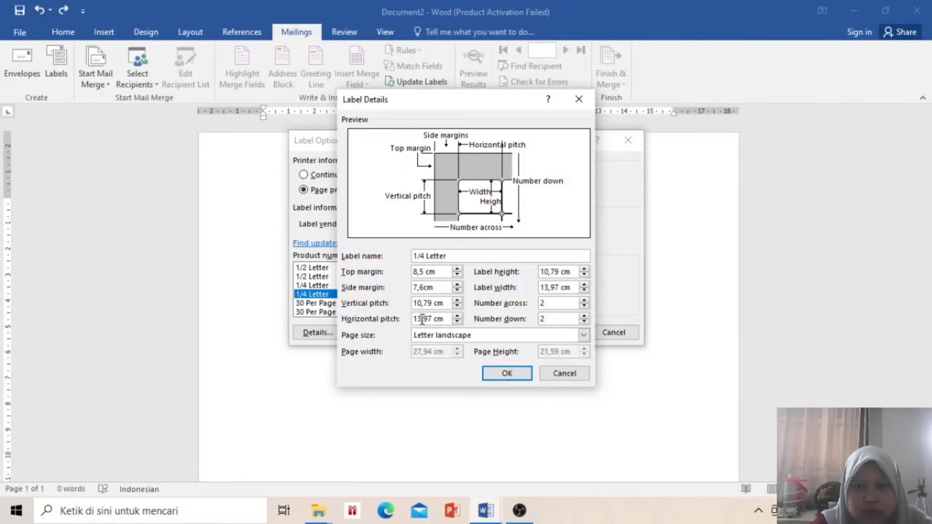
{"action": "left_click", "coordinate": [422, 319]}
{"action": "key", "text": "BackSpace"}
{"action": "key", "text": "BackSpace"}
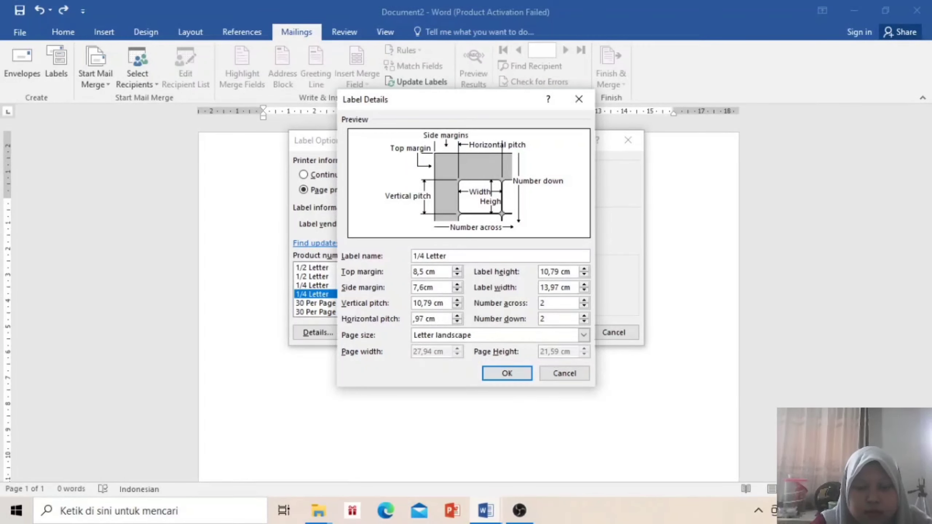
{"action": "type", "text": "9,"}
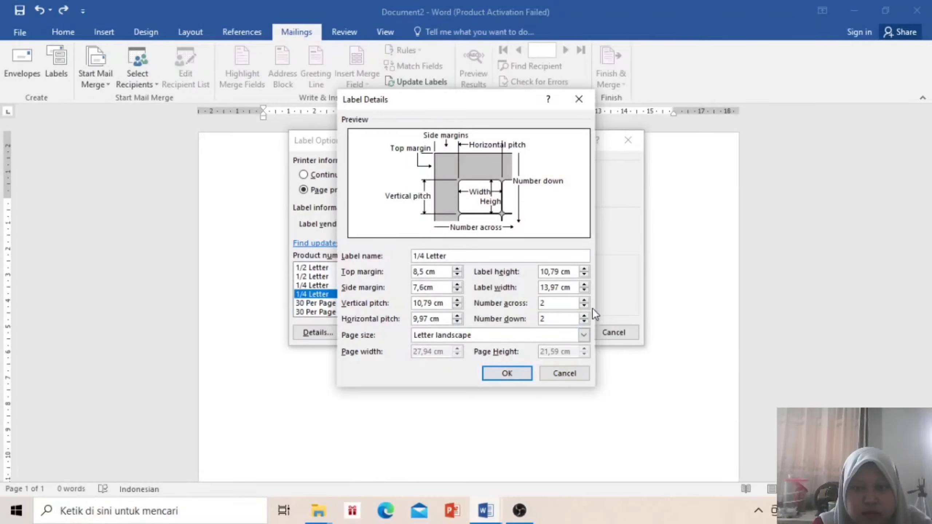
{"action": "left_click", "coordinate": [585, 301]}
{"action": "left_click", "coordinate": [583, 317]}
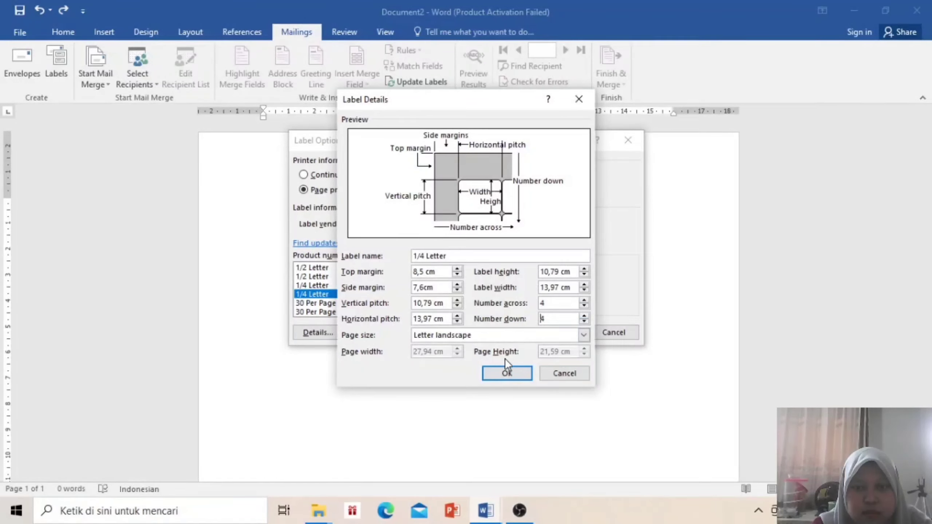
{"action": "left_click", "coordinate": [503, 377]}
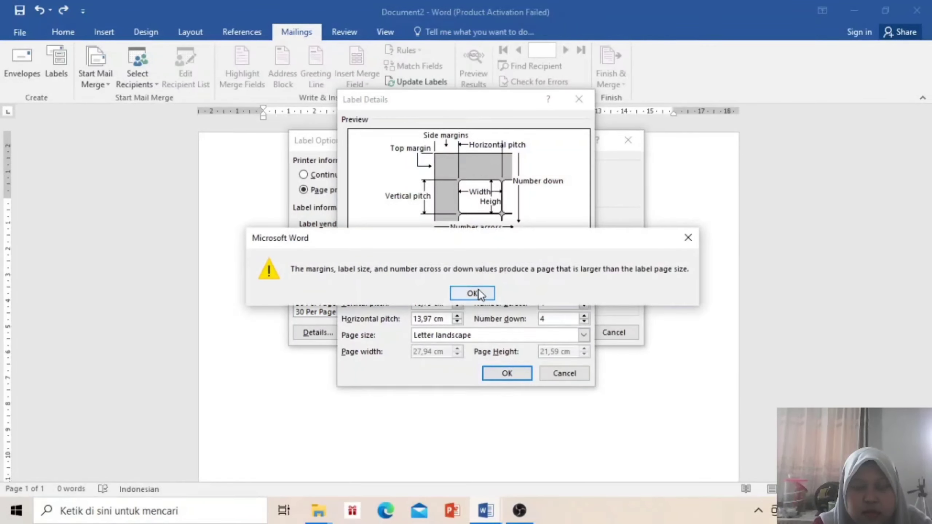
{"action": "left_click", "coordinate": [478, 290]}
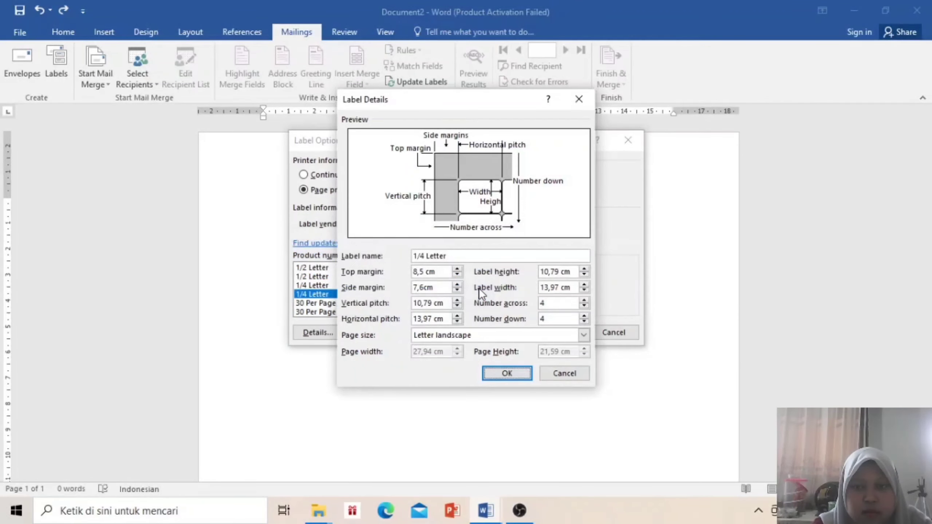
{"action": "left_click", "coordinate": [580, 371]}
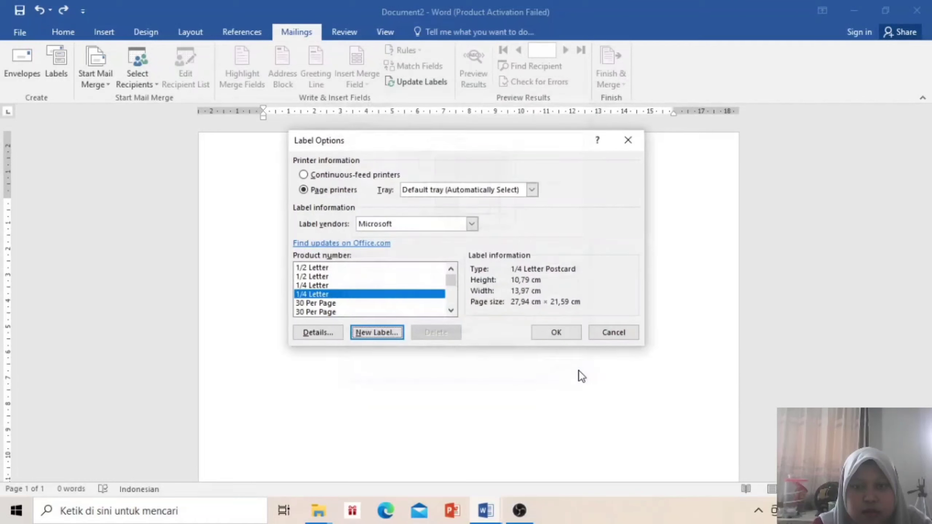
Accept the label options, rerun the Labels setup declining replacement, and undo the label table
{"action": "left_click", "coordinate": [557, 333]}
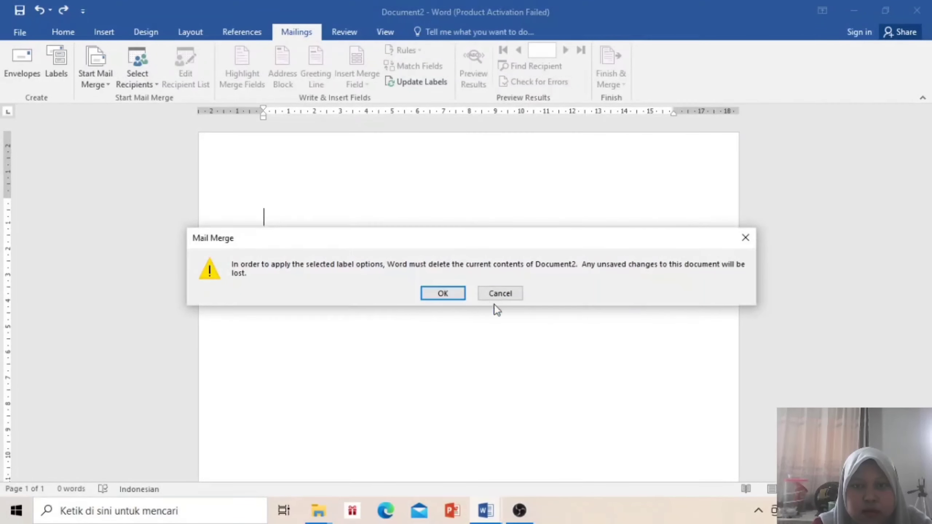
{"action": "left_click", "coordinate": [457, 293]}
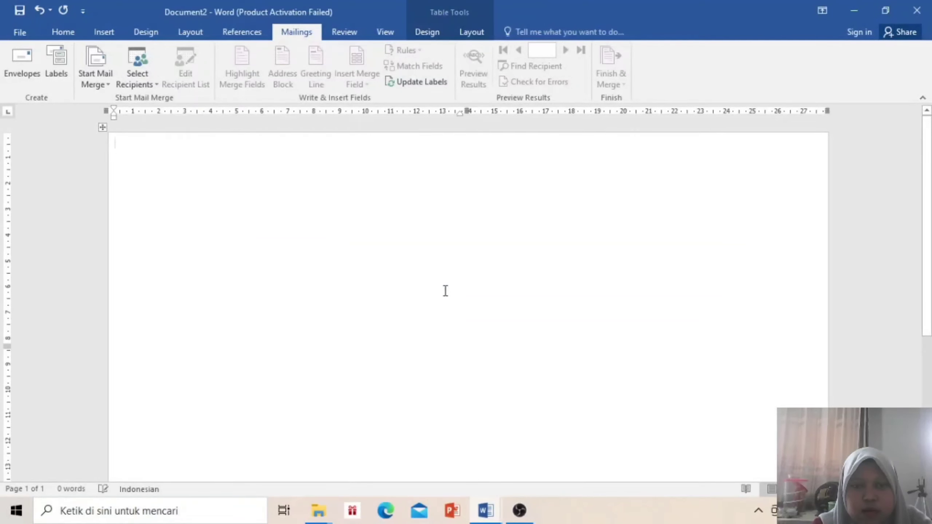
{"action": "left_click", "coordinate": [91, 79]}
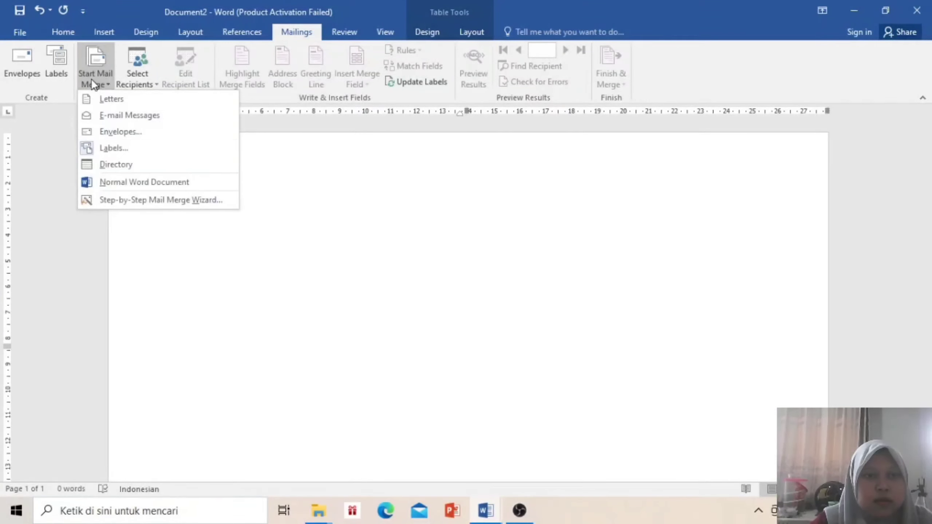
{"action": "left_click", "coordinate": [138, 154]}
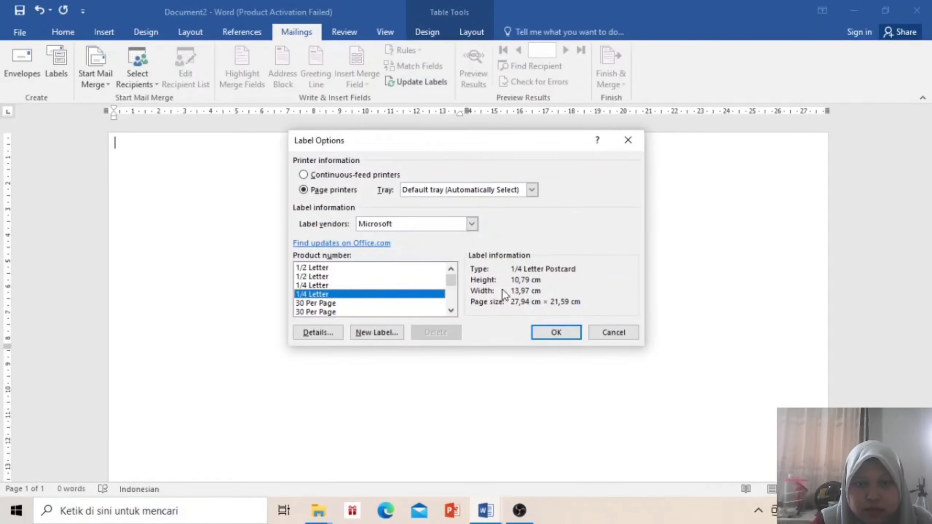
{"action": "left_click", "coordinate": [547, 331]}
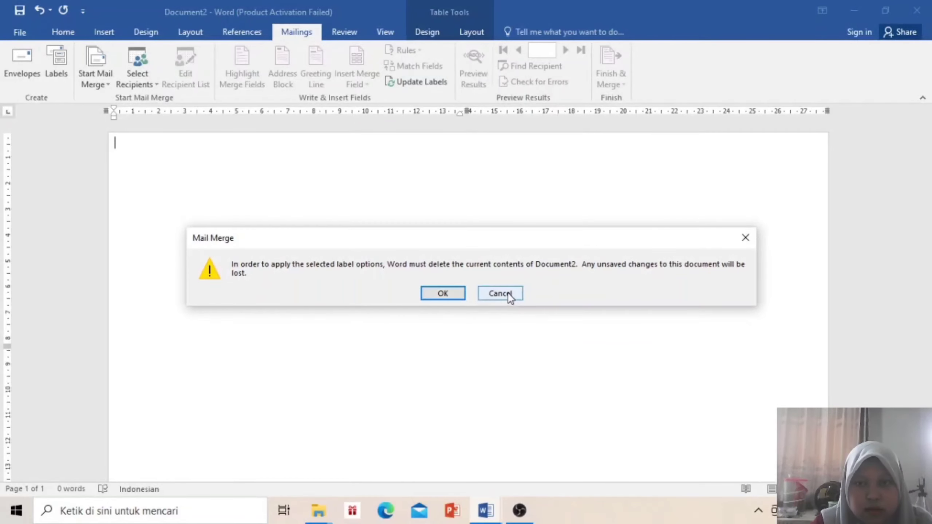
{"action": "left_click", "coordinate": [507, 292]}
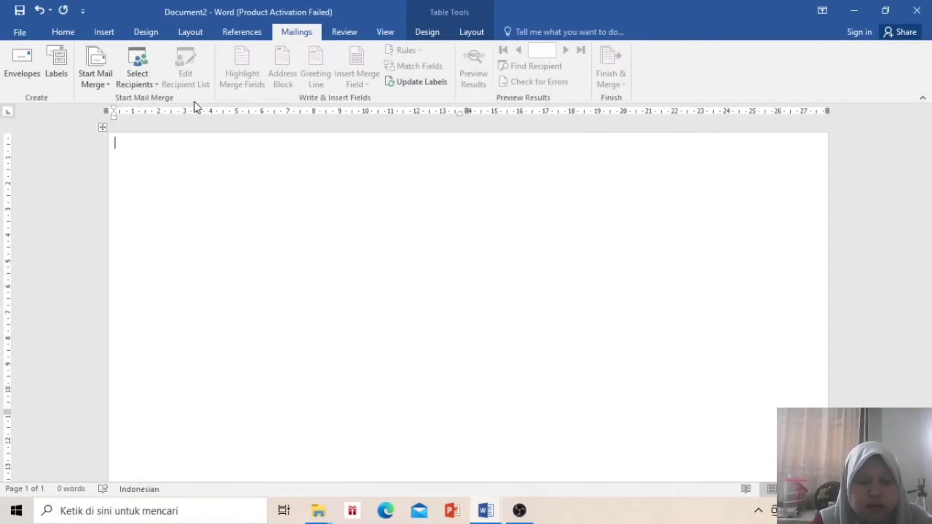
{"action": "key", "text": "ctrl+z"}
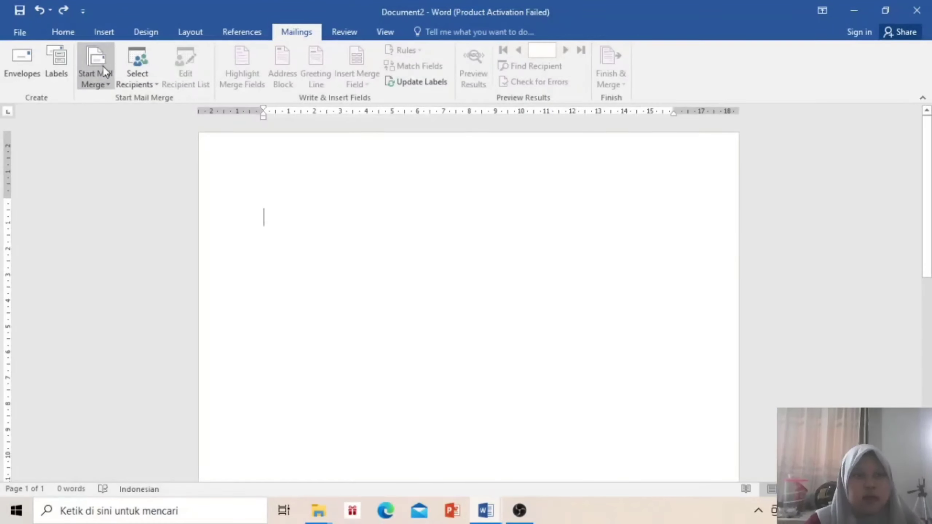
Set the label tray to Automatically Select, then decline replacing the document contents
{"action": "left_click", "coordinate": [102, 66]}
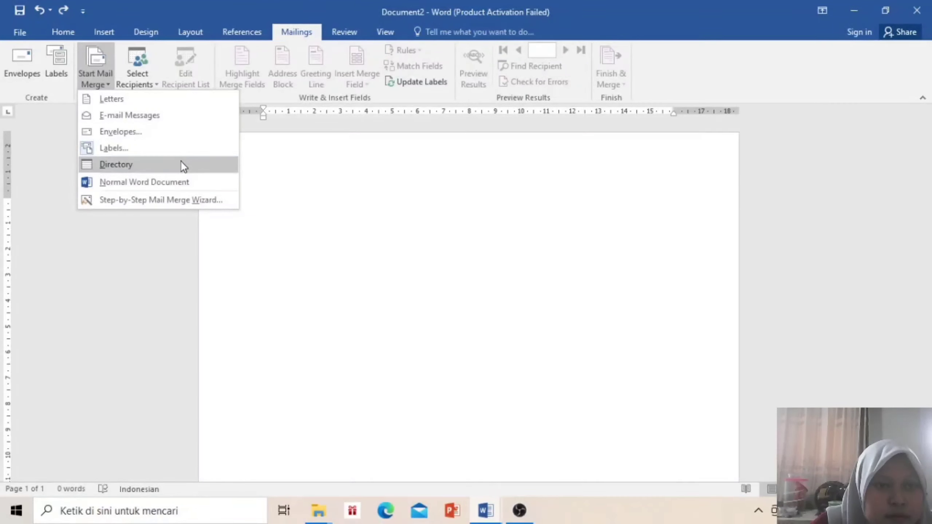
{"action": "left_click", "coordinate": [180, 149]}
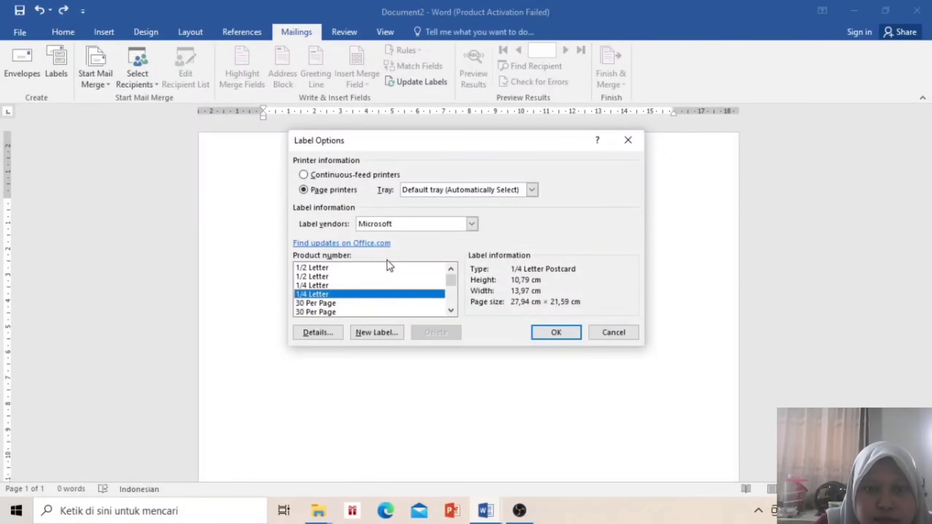
{"action": "left_click", "coordinate": [448, 190]}
{"action": "left_click", "coordinate": [466, 212]}
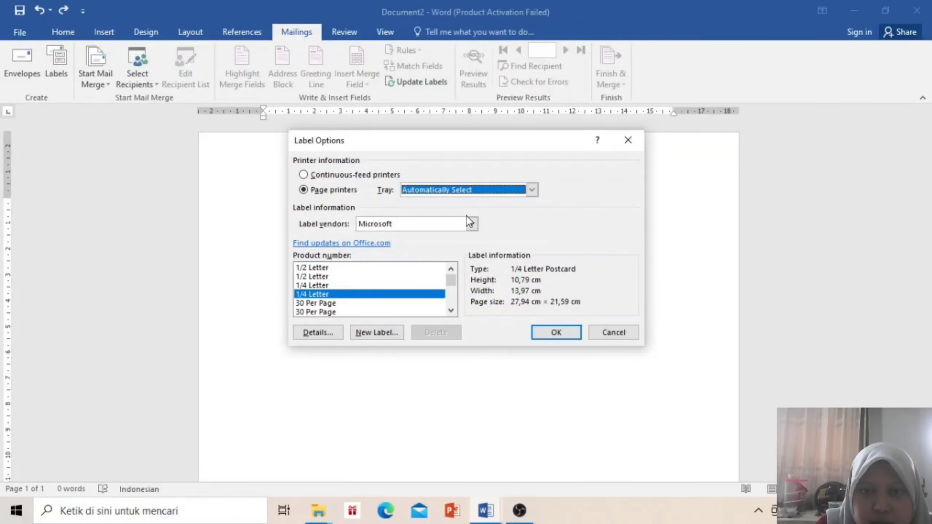
{"action": "left_click", "coordinate": [403, 225]}
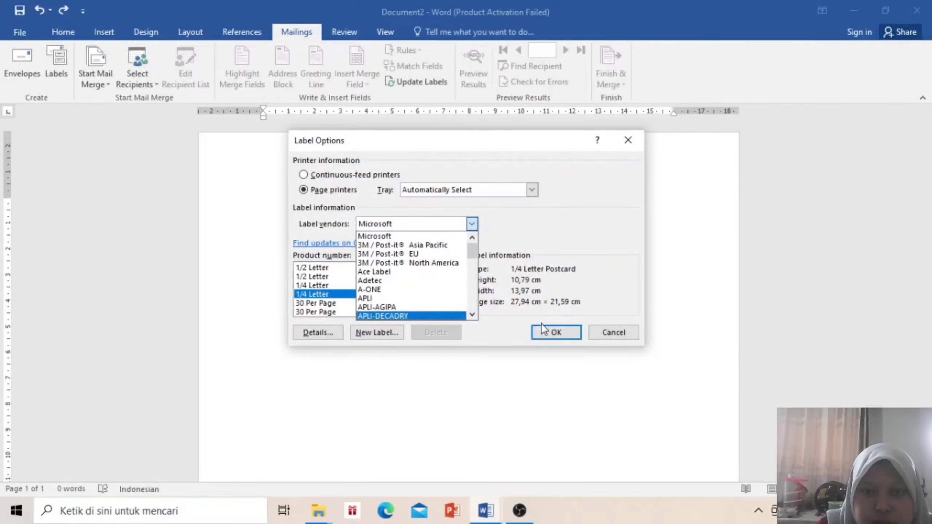
{"action": "left_click", "coordinate": [569, 340]}
{"action": "left_click", "coordinate": [568, 340]}
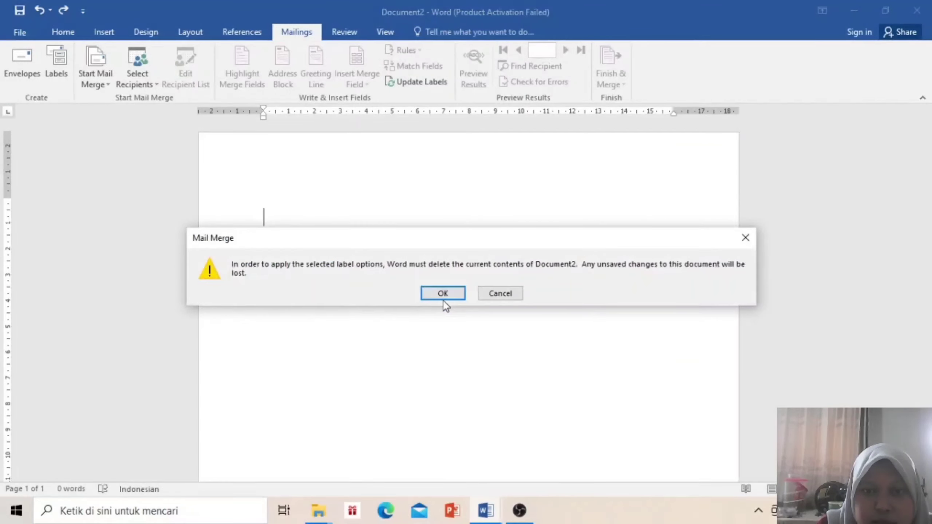
{"action": "left_click", "coordinate": [516, 295]}
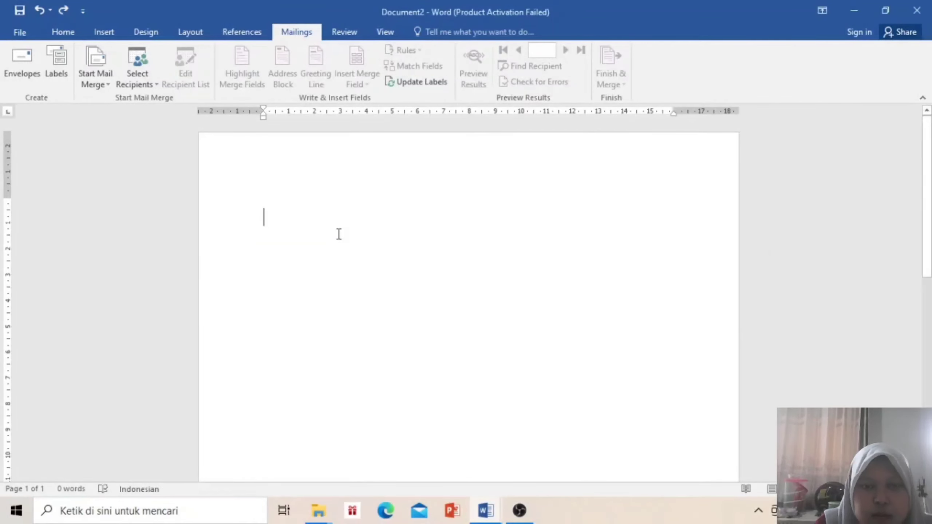
Choose Ace Label as the label vendor and let it replace the page with labels
{"action": "left_click", "coordinate": [98, 75]}
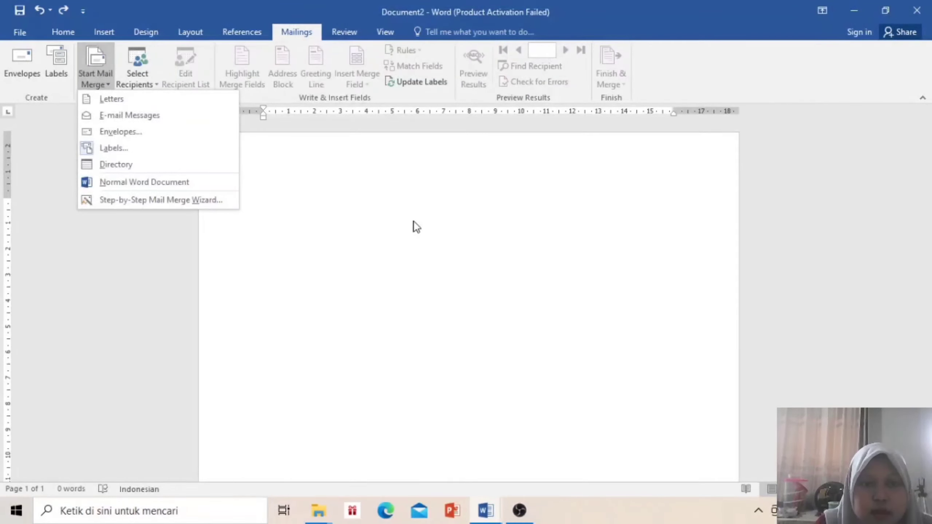
{"action": "left_click", "coordinate": [97, 152]}
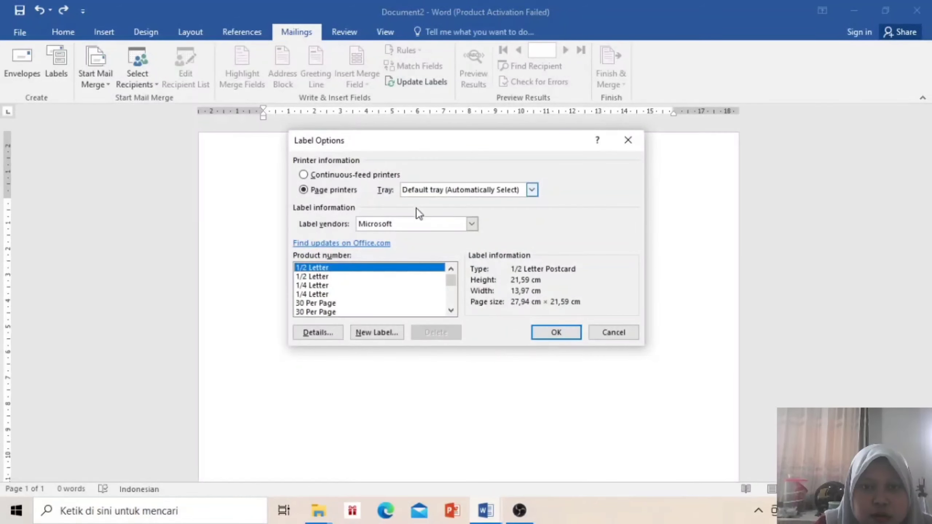
{"action": "left_click", "coordinate": [413, 223]}
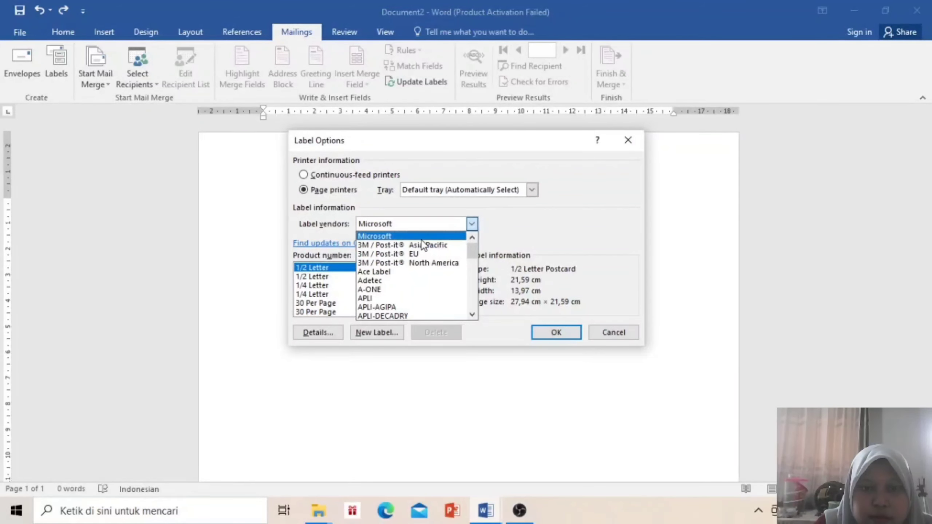
{"action": "left_click", "coordinate": [432, 274]}
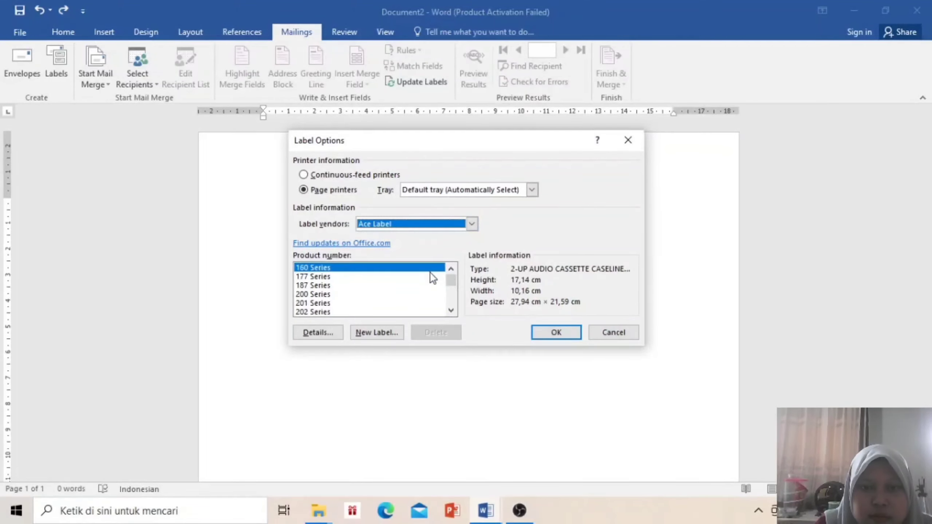
{"action": "left_click", "coordinate": [562, 337]}
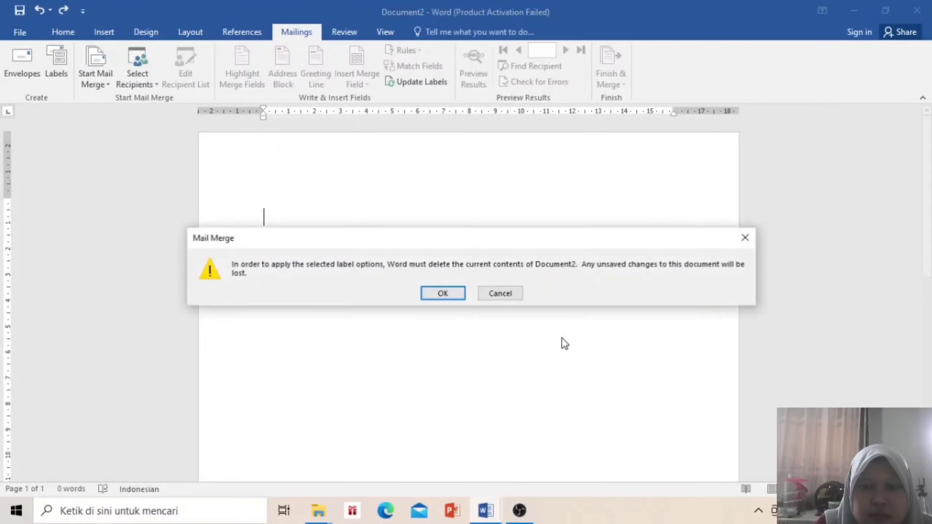
{"action": "left_click", "coordinate": [430, 292]}
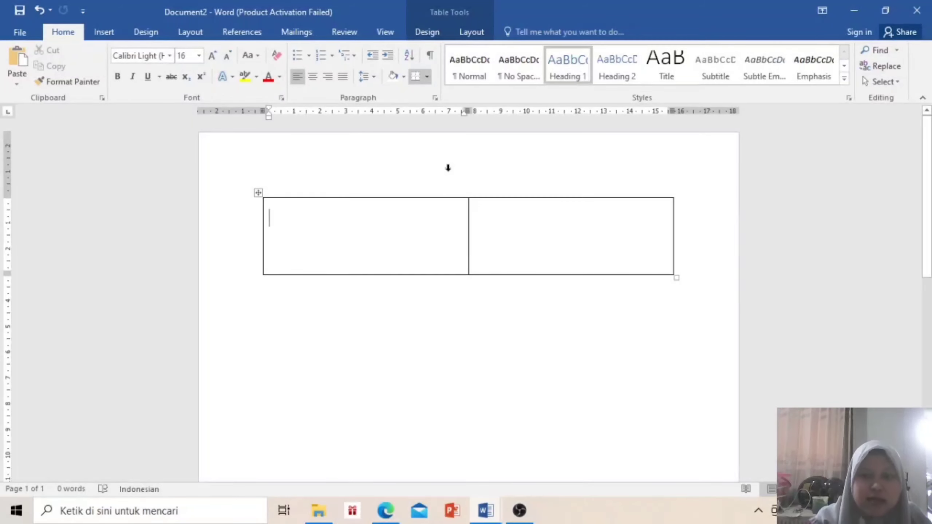
Undo the label table twice, insert a 2×1 table instead, and drag its row much taller
{"action": "left_click", "coordinate": [40, 11]}
{"action": "left_click", "coordinate": [42, 10]}
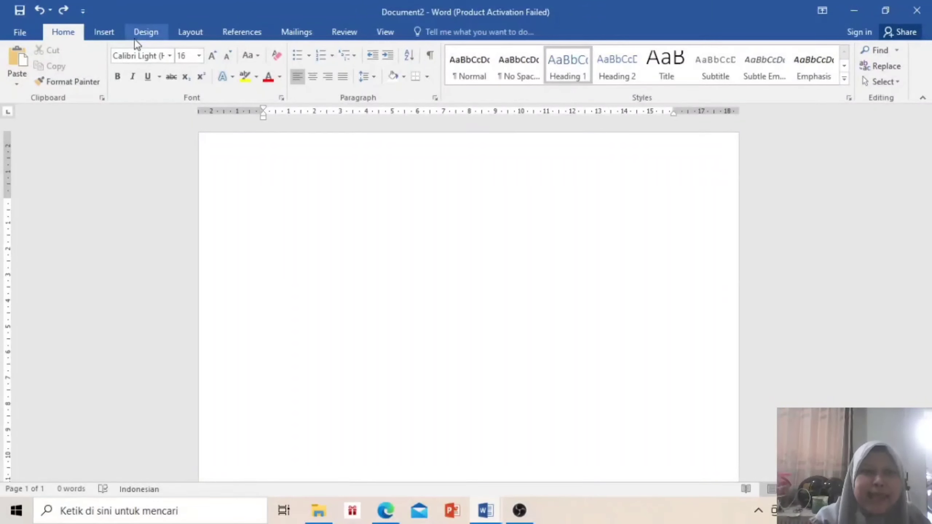
{"action": "left_click", "coordinate": [108, 32]}
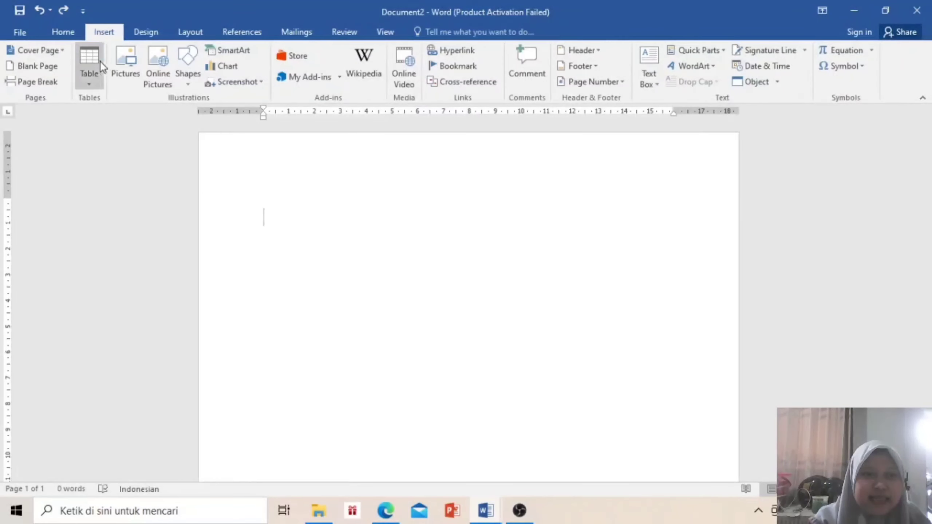
{"action": "left_click", "coordinate": [89, 62]}
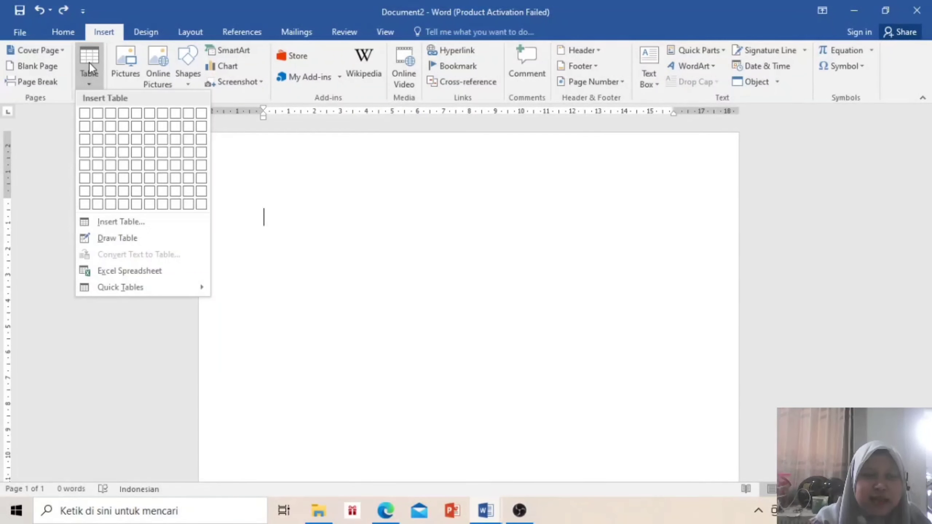
{"action": "left_click", "coordinate": [99, 114]}
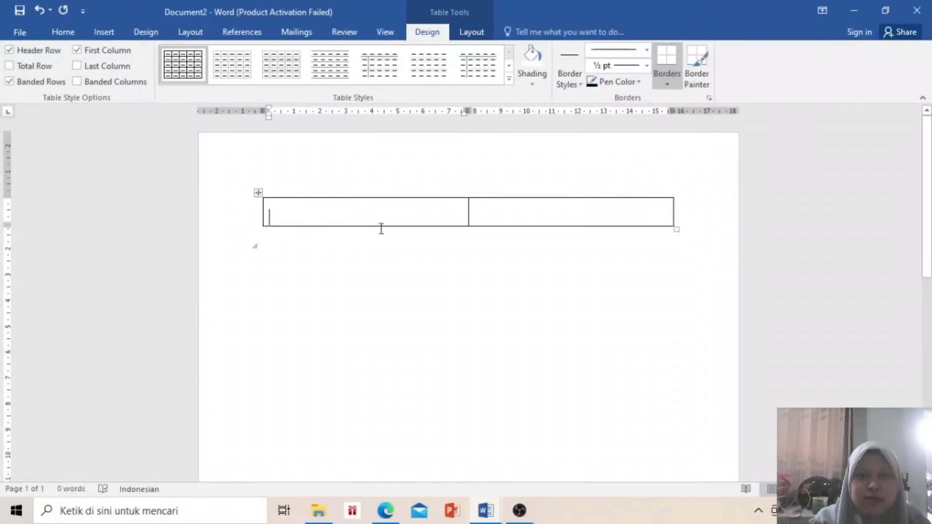
{"action": "left_click_drag", "start_coordinate": [379, 226], "coordinate": [385, 274]}
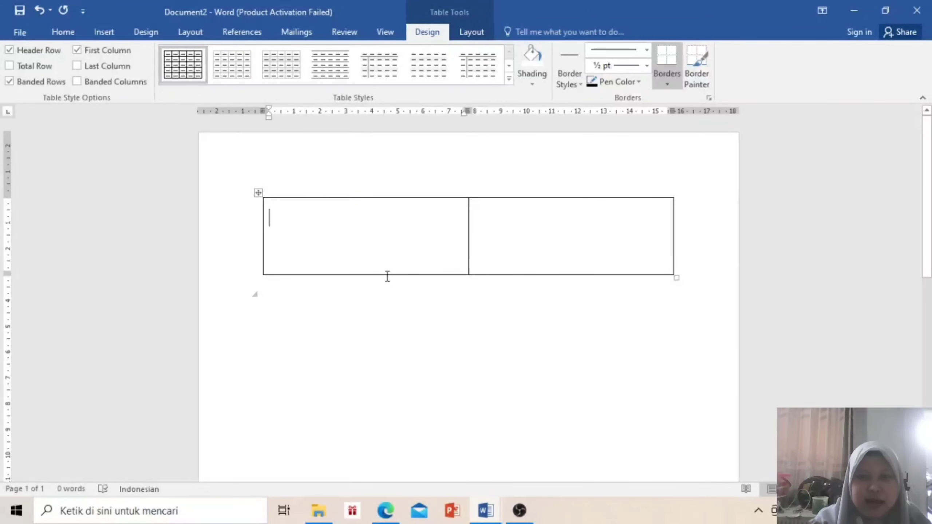
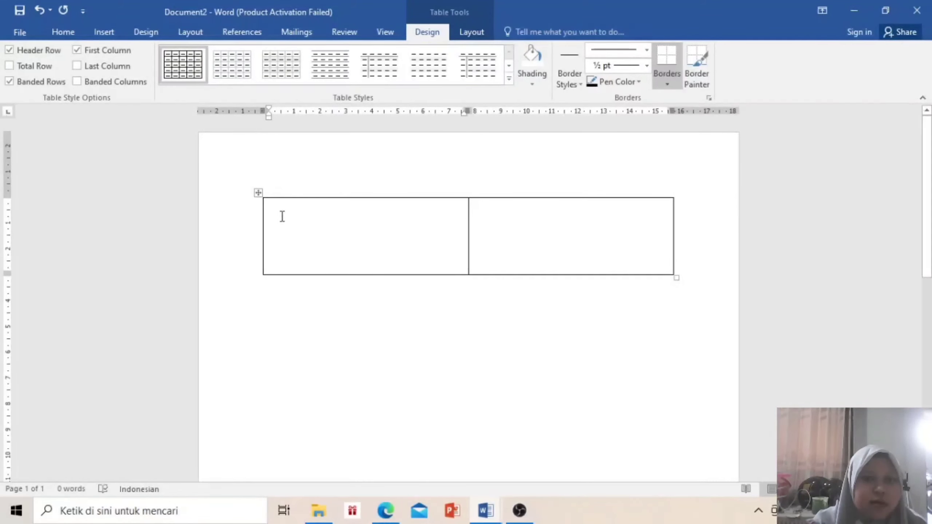
Delete the empty 2×1 table and change the citation style from IEEE to APA
{"action": "left_click", "coordinate": [259, 193]}
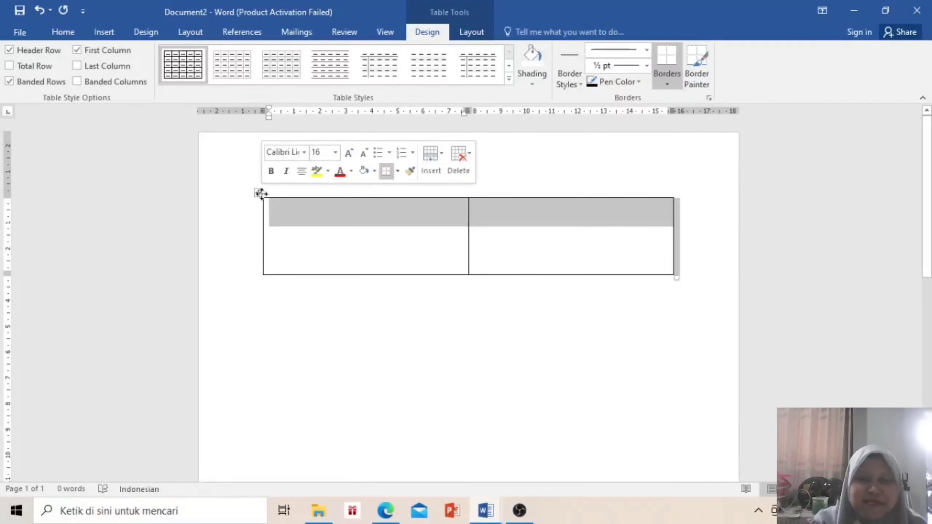
{"action": "key", "text": "BackSpace"}
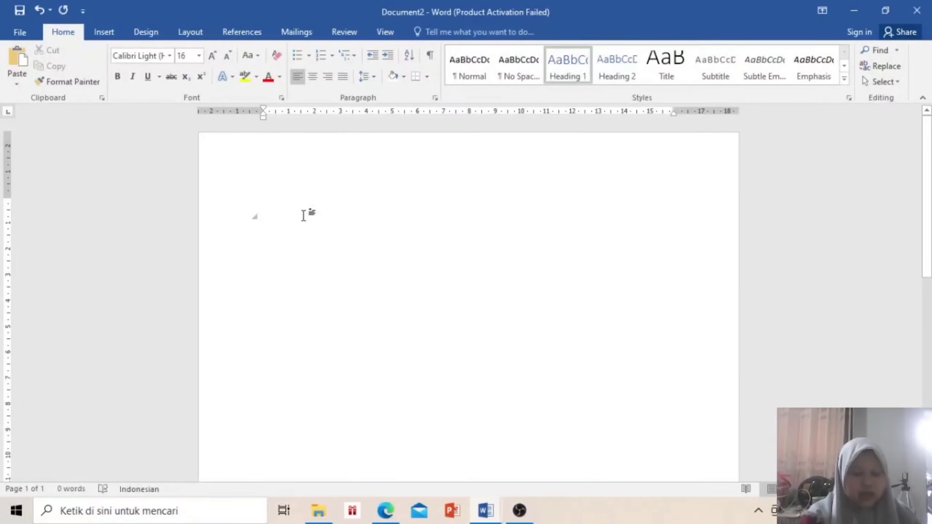
{"action": "left_click", "coordinate": [248, 29]}
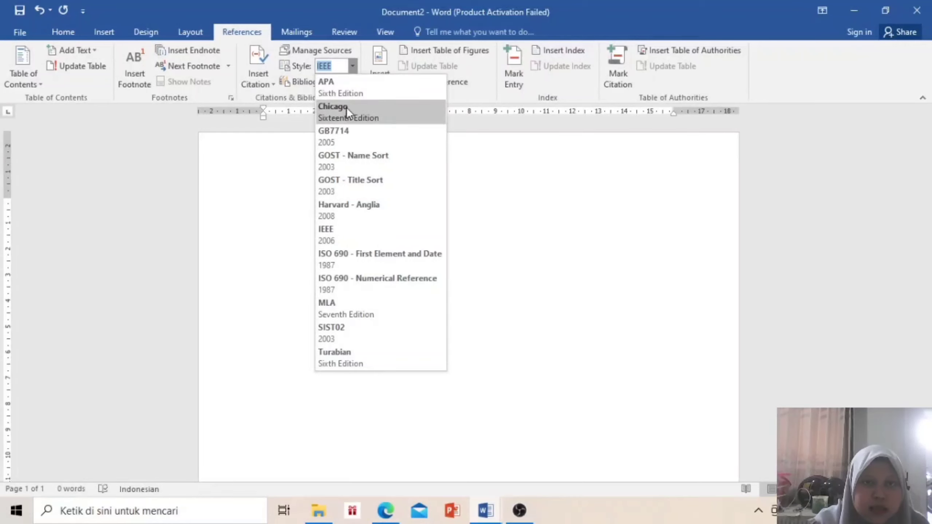
{"action": "left_click", "coordinate": [347, 93]}
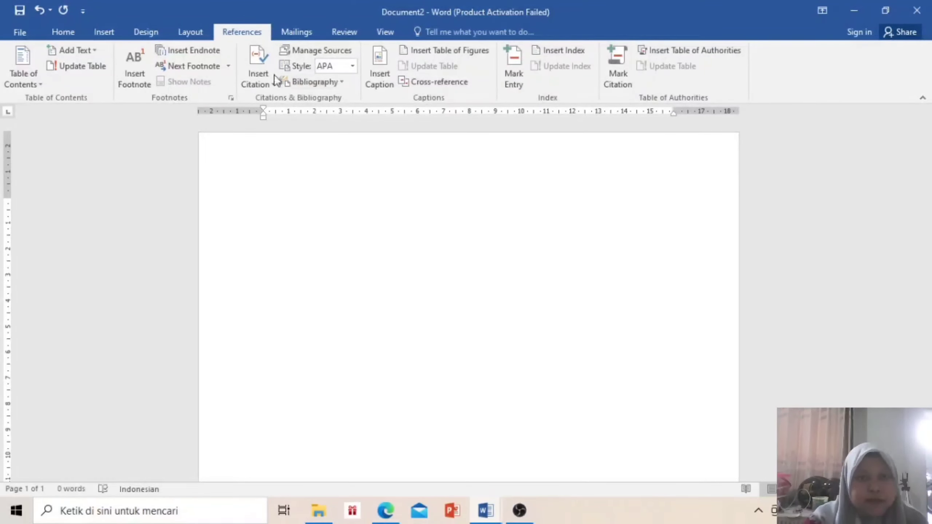
{"action": "left_click", "coordinate": [267, 83]}
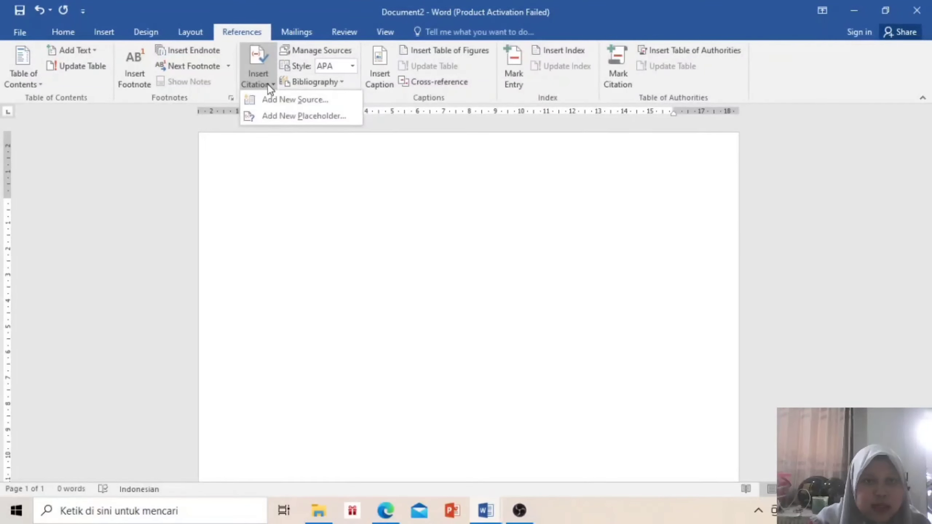
Add a new bibliography source of type Journal Article, then bring up the article PDF in Edge
{"action": "left_click", "coordinate": [279, 100]}
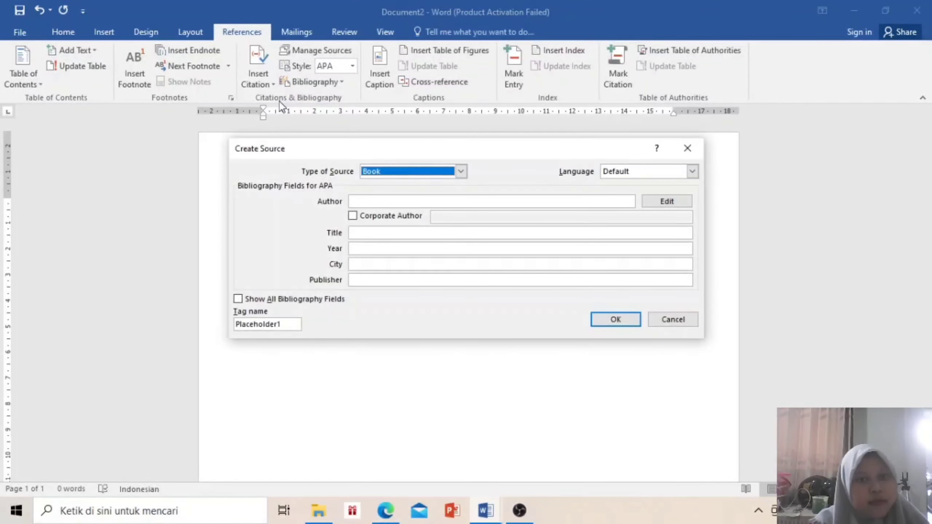
{"action": "left_click", "coordinate": [461, 172]}
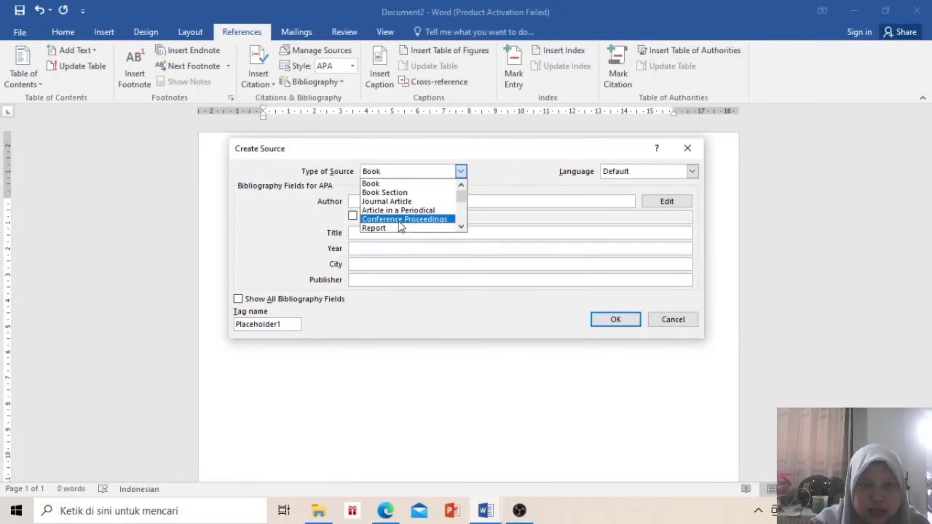
{"action": "left_click", "coordinate": [397, 202]}
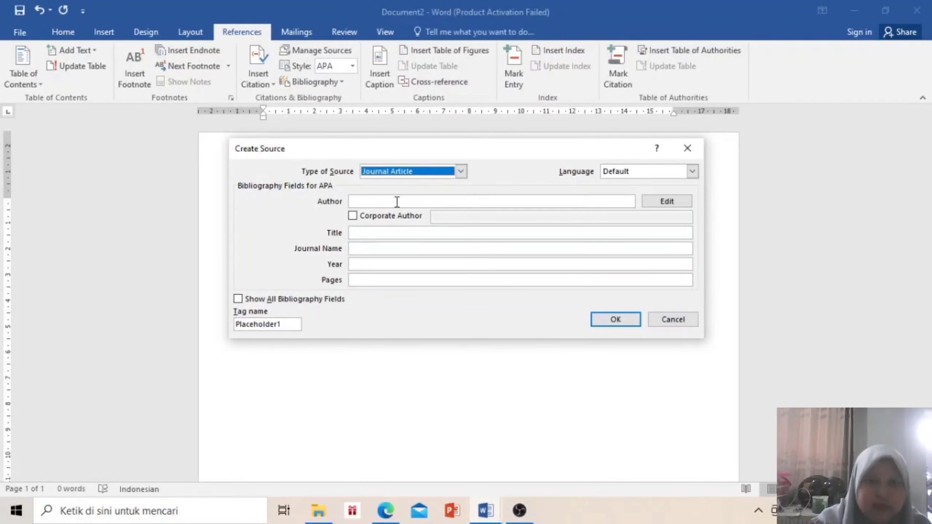
{"action": "left_click", "coordinate": [397, 201]}
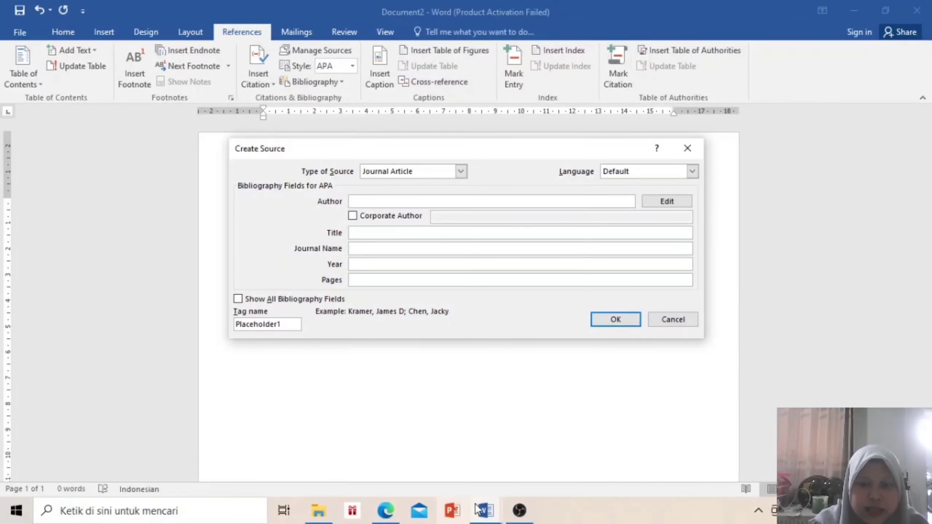
{"action": "left_click", "coordinate": [391, 511]}
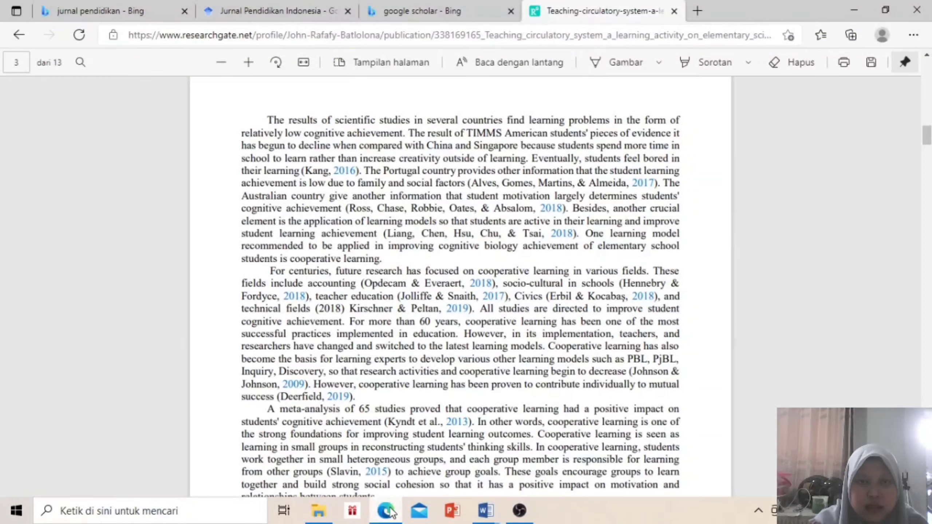
Scroll to the PDF's first page and copy the journal name 'Biosfer: Jurnal Pendidikan Biologi'
{"action": "scroll", "coordinate": [450, 236], "scroll_direction": "up", "scroll_amount": 5}
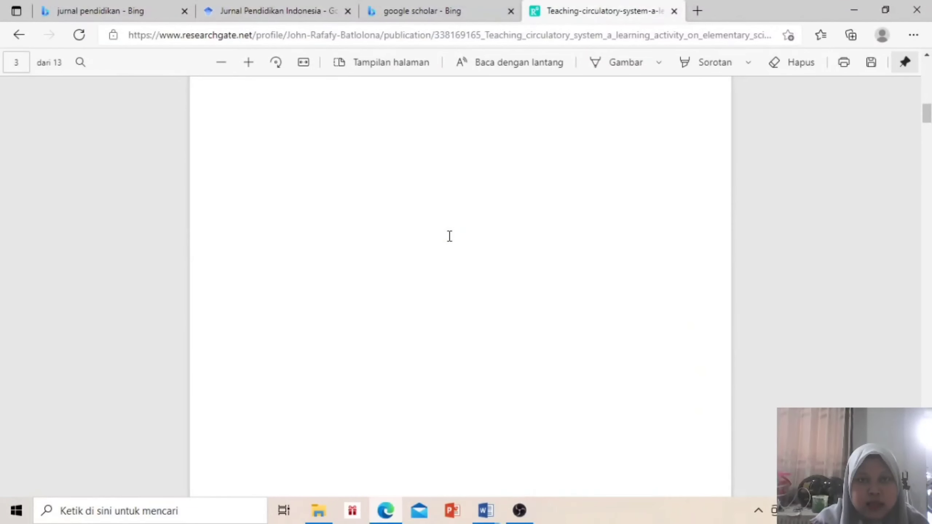
{"action": "scroll", "coordinate": [449, 235], "scroll_direction": "up", "scroll_amount": 5}
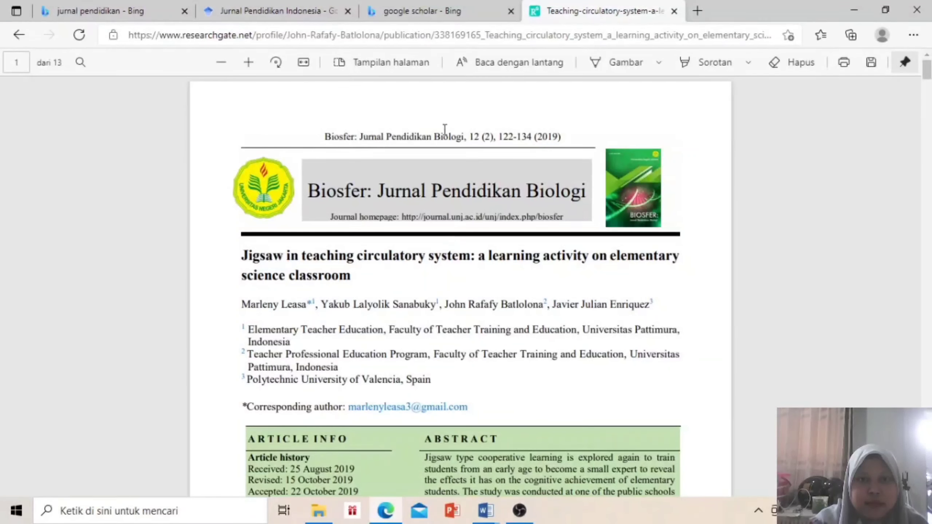
{"action": "left_click_drag", "start_coordinate": [309, 195], "coordinate": [594, 195]}
{"action": "key", "text": "ctrl+c"}
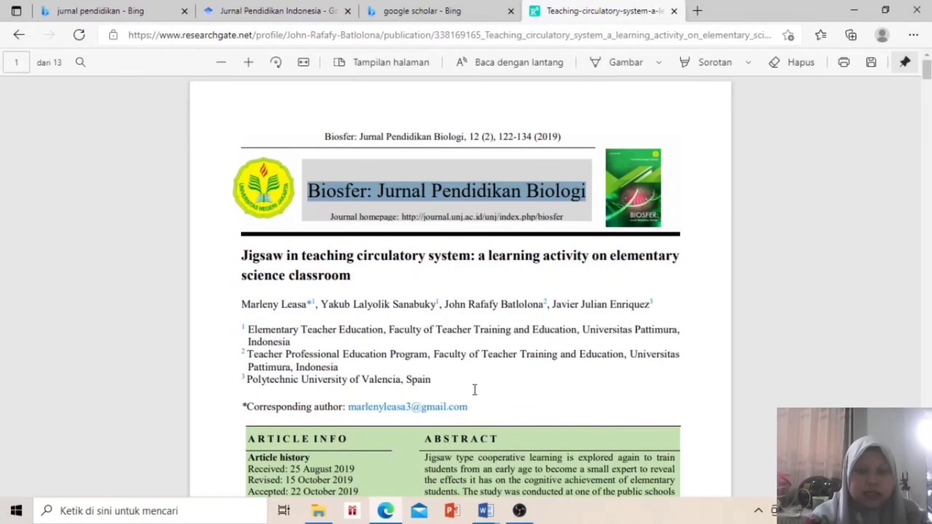
{"action": "mouse_move", "coordinate": [480, 518]}
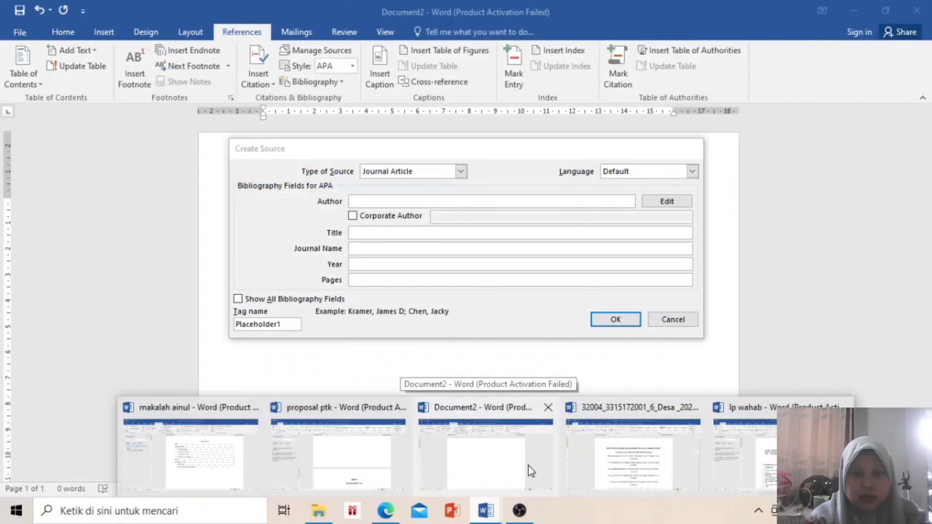
Paste 'Biosfer: Jurnal Pendidikan Biologi' as the author with tag Bio, leaving Corporate Author unchecked
{"action": "left_click", "coordinate": [528, 465]}
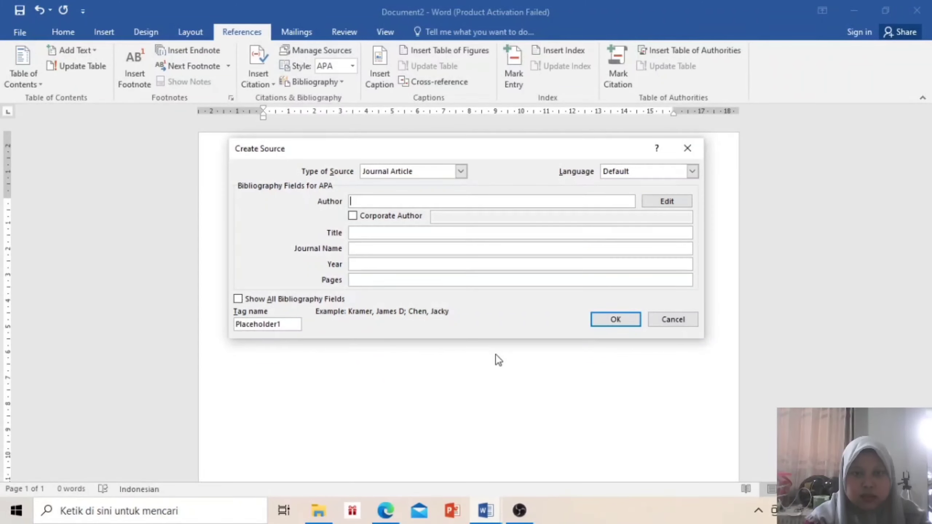
{"action": "key", "text": "ctrl+v"}
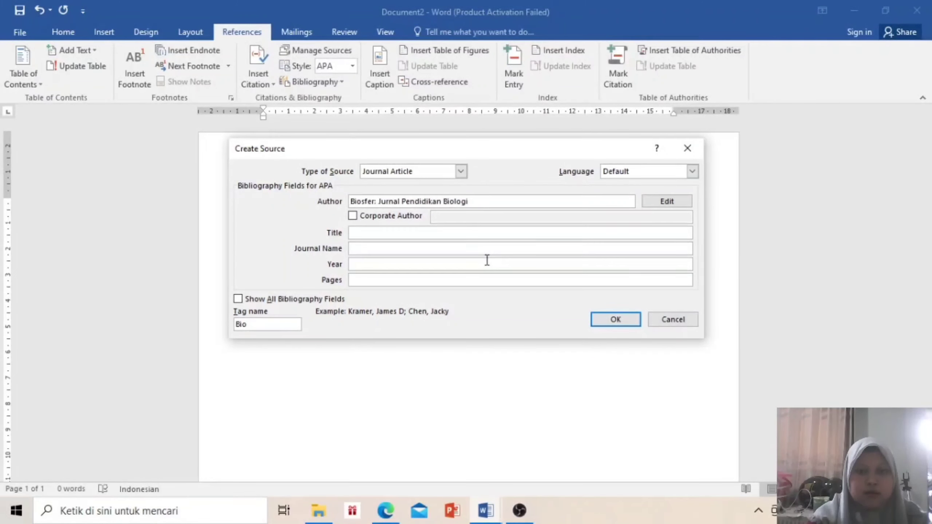
{"action": "right_click", "coordinate": [488, 203]}
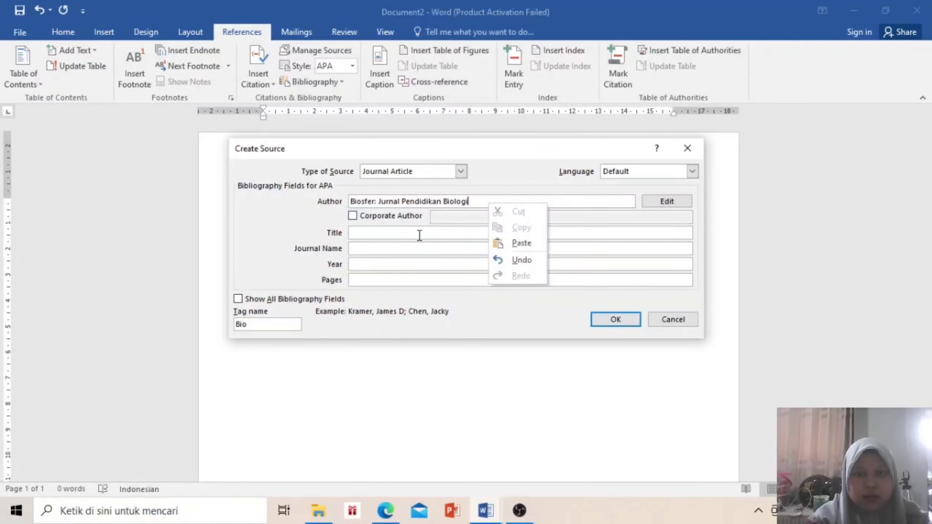
{"action": "left_click", "coordinate": [442, 220]}
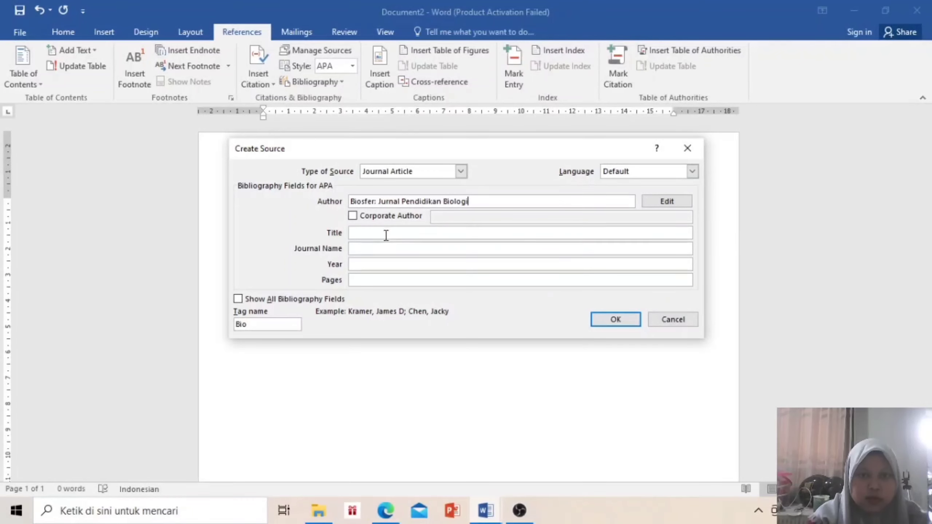
{"action": "left_click", "coordinate": [352, 216]}
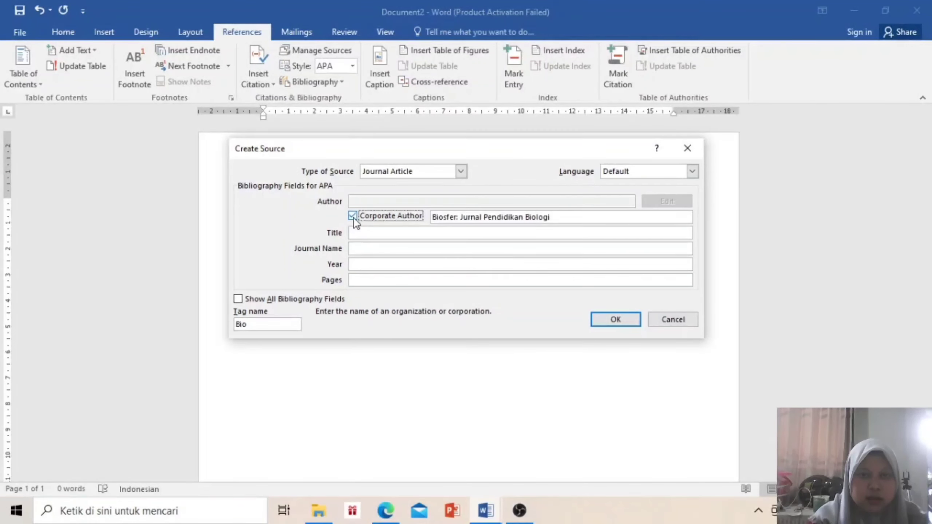
{"action": "left_click", "coordinate": [352, 216]}
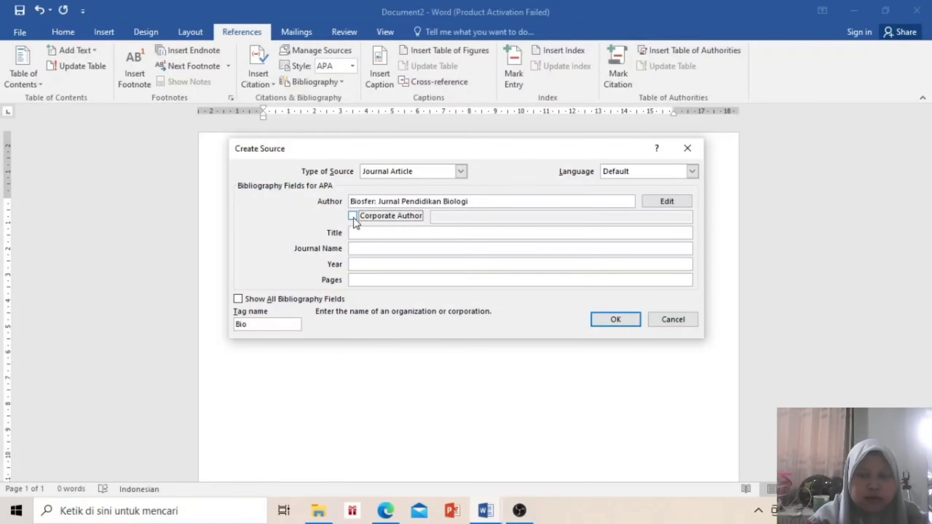
{"action": "left_click", "coordinate": [373, 250]}
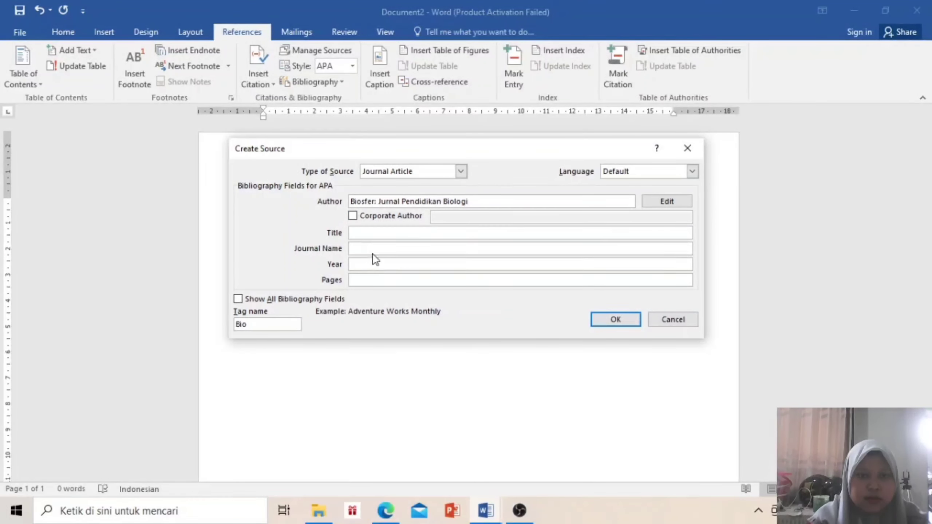
{"action": "left_click", "coordinate": [374, 232]}
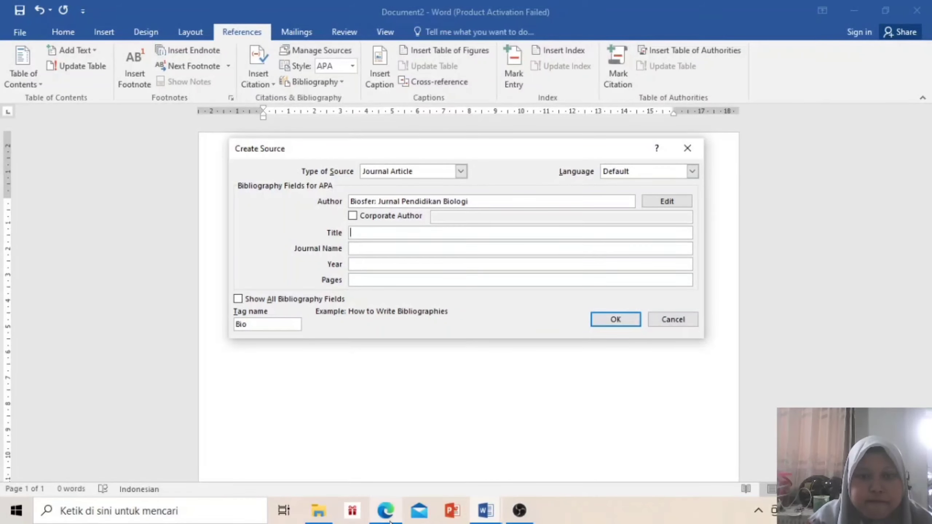
Copy the article title from the PDF into the source's Title: 'Jigsaw in teaching circulatory system: a learning activity on elementary'
{"action": "left_click", "coordinate": [386, 511]}
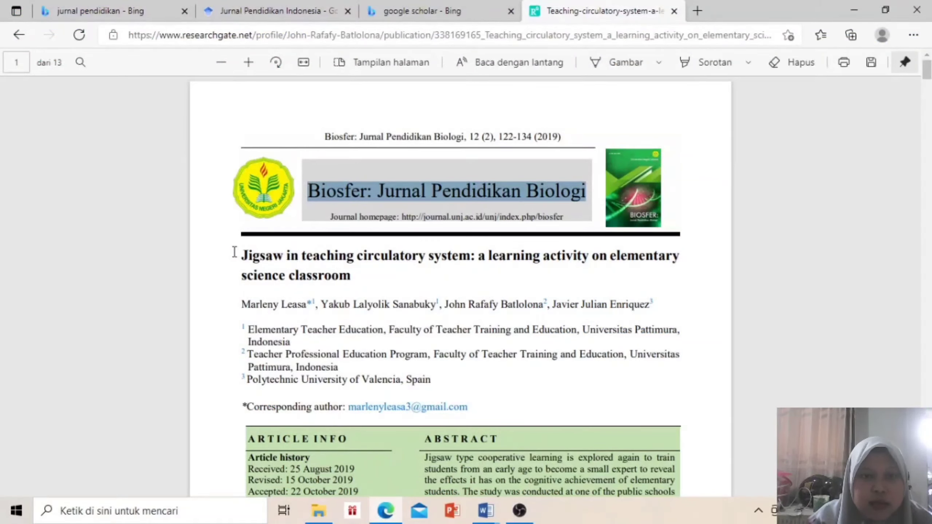
{"action": "left_click_drag", "start_coordinate": [242, 256], "coordinate": [353, 278]}
{"action": "key", "text": "ctrl+c"}
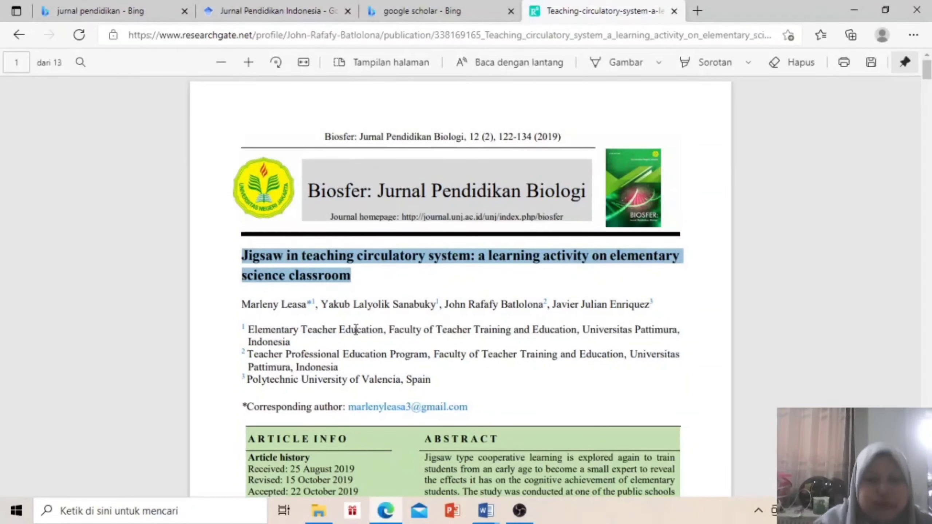
{"action": "left_click", "coordinate": [485, 514]}
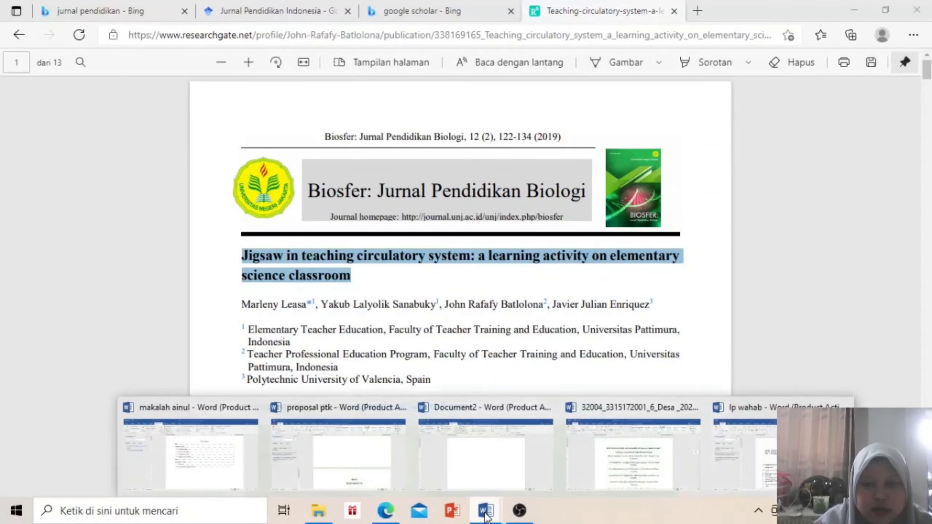
{"action": "left_click", "coordinate": [476, 442]}
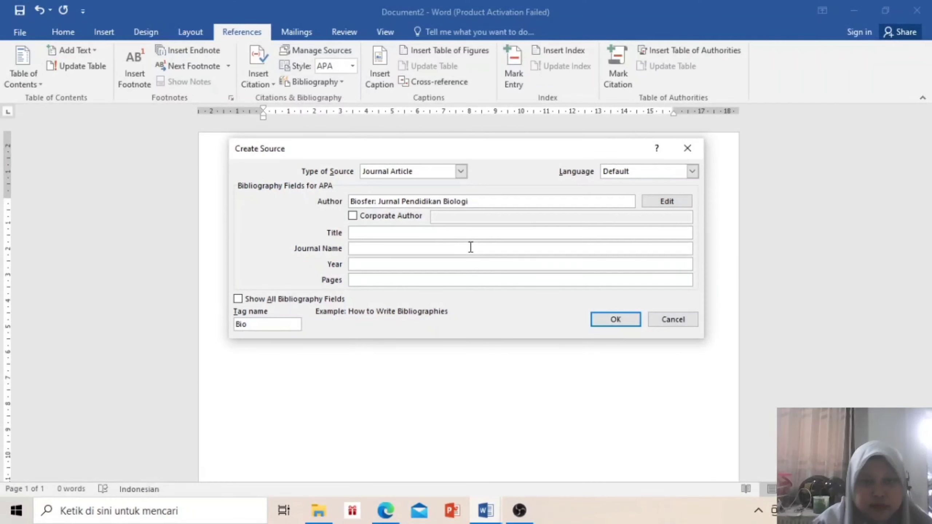
{"action": "key", "text": "ctrl+v"}
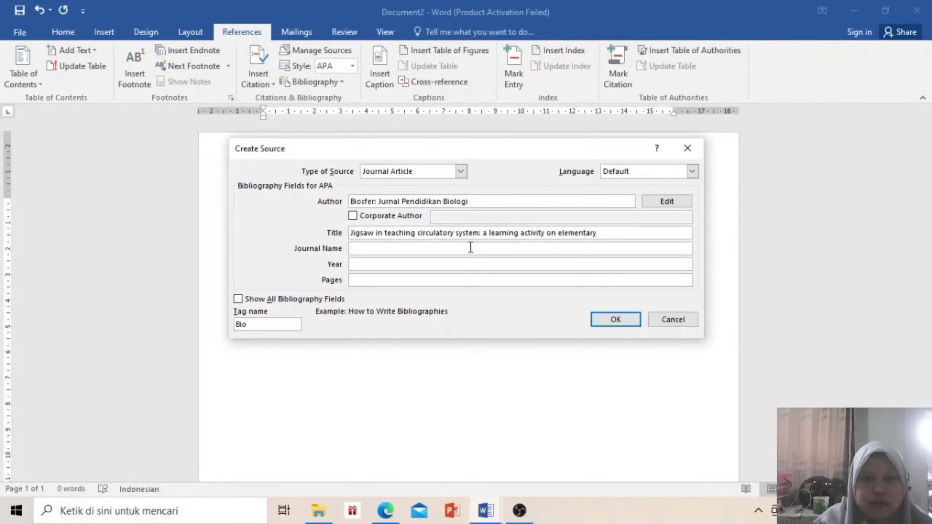
{"action": "left_click", "coordinate": [471, 248]}
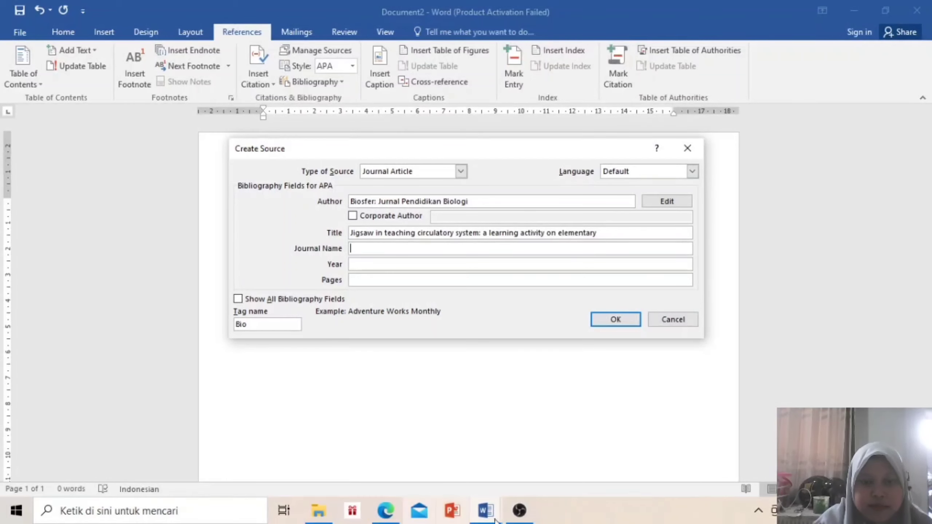
Scroll the article PDF in Edge down toward its Suggested Citation section
{"action": "left_click", "coordinate": [384, 514]}
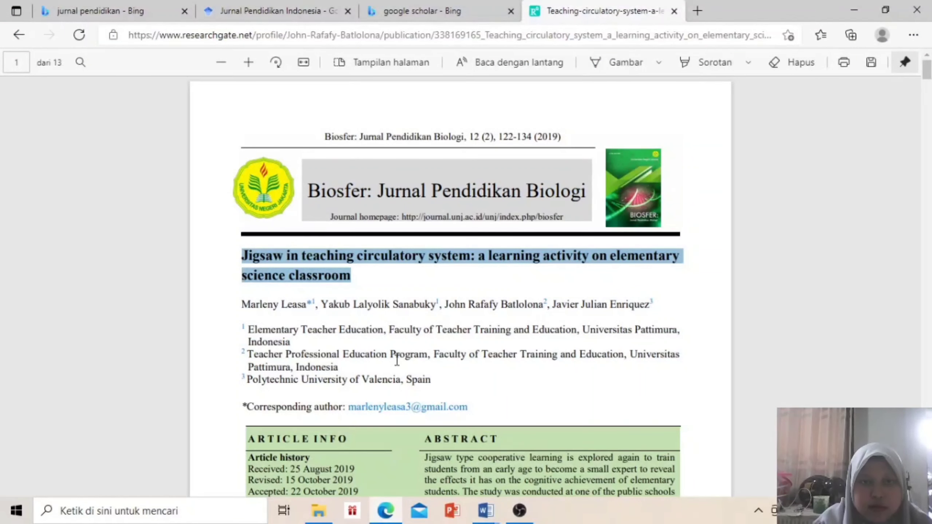
{"action": "scroll", "coordinate": [397, 359], "scroll_direction": "down", "scroll_amount": 5}
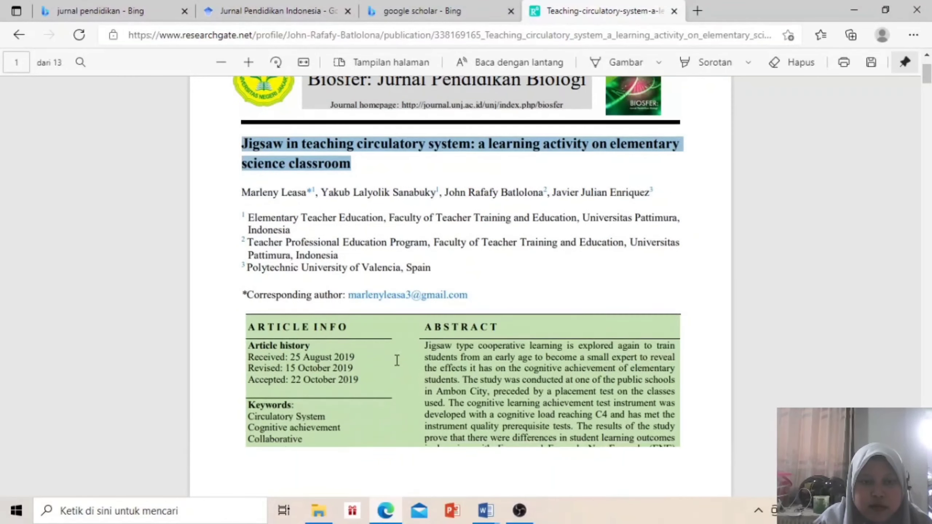
{"action": "scroll", "coordinate": [397, 359], "scroll_direction": "down", "scroll_amount": 2}
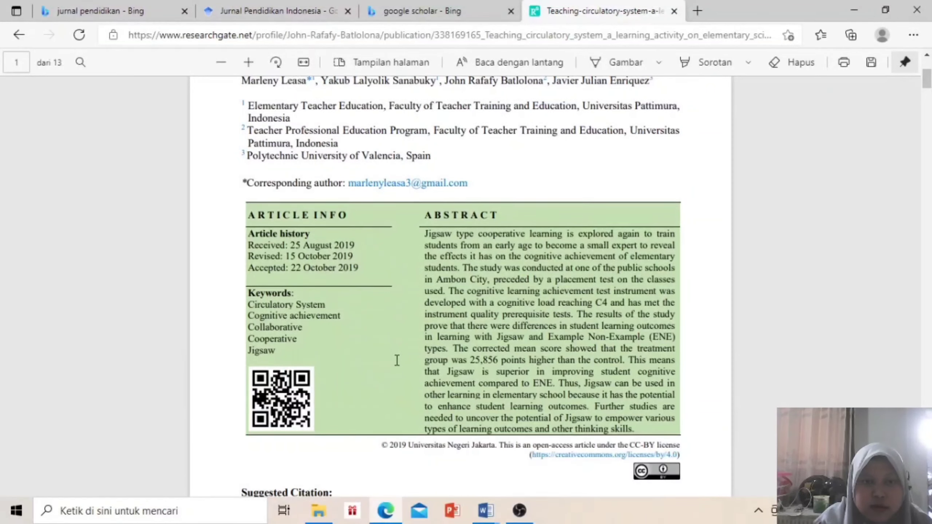
{"action": "scroll", "coordinate": [397, 359], "scroll_direction": "down", "scroll_amount": 5}
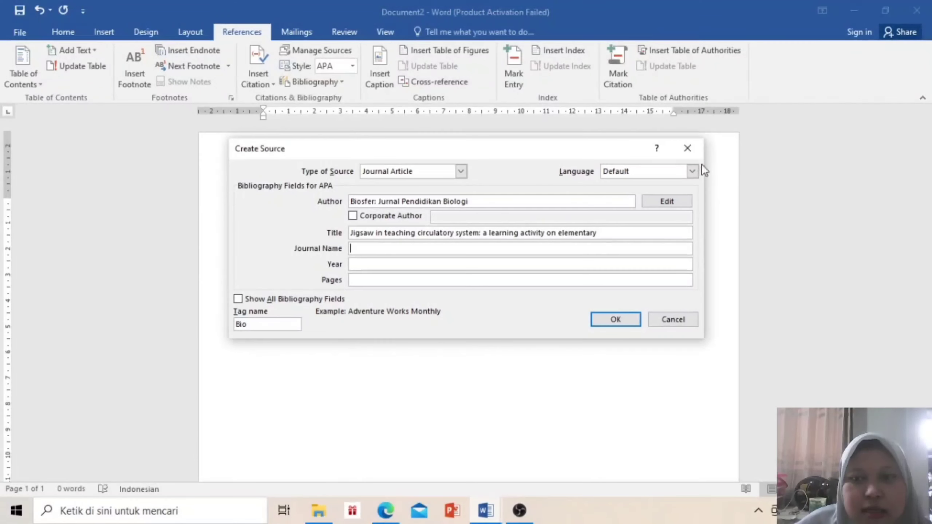
Accept the Biologi source, then undo the citation it inserted
{"action": "left_click", "coordinate": [616, 319]}
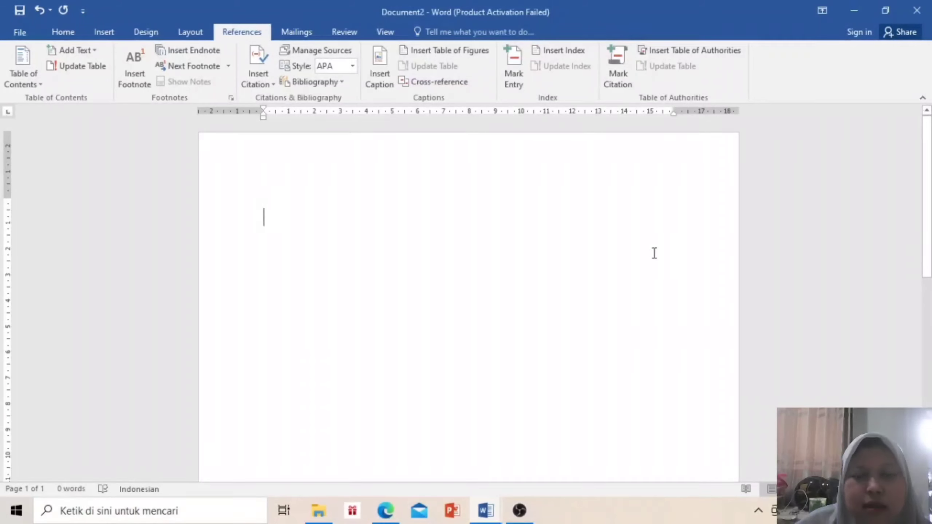
{"action": "key", "text": "ctrl+z"}
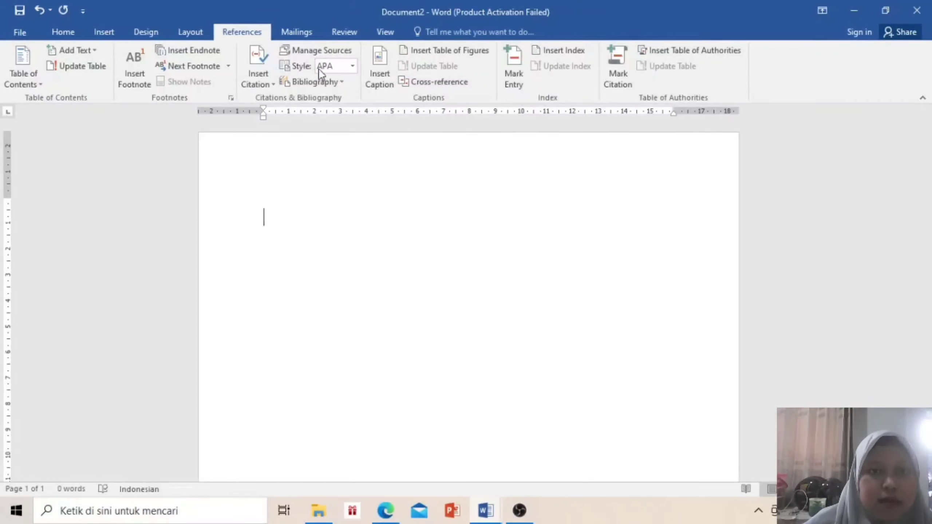
{"action": "left_click", "coordinate": [268, 62]}
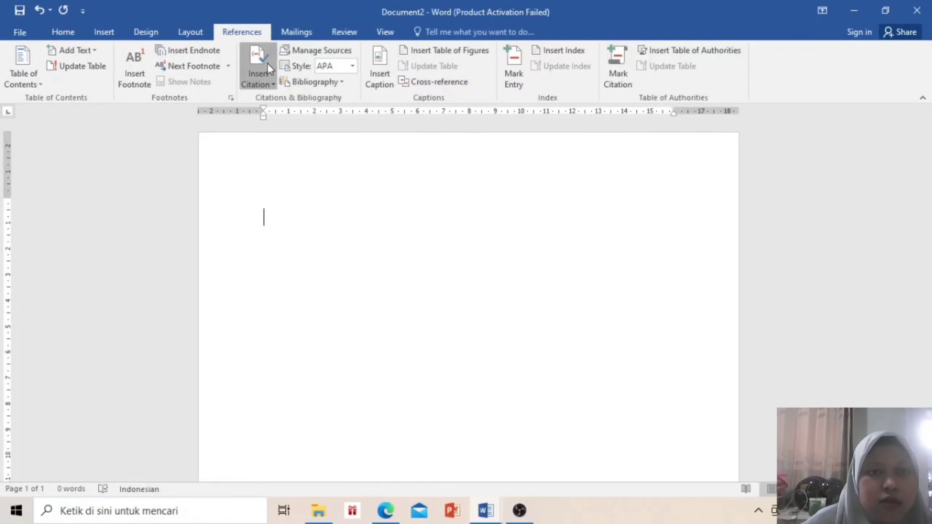
{"action": "left_click", "coordinate": [304, 167]}
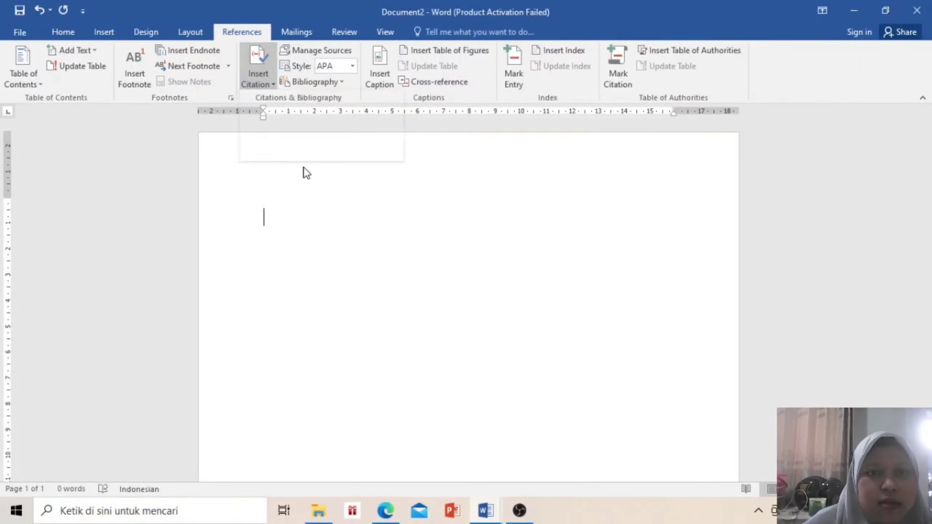
Start another new source and select the character-education article's full title in Edge
{"action": "left_click", "coordinate": [262, 81]}
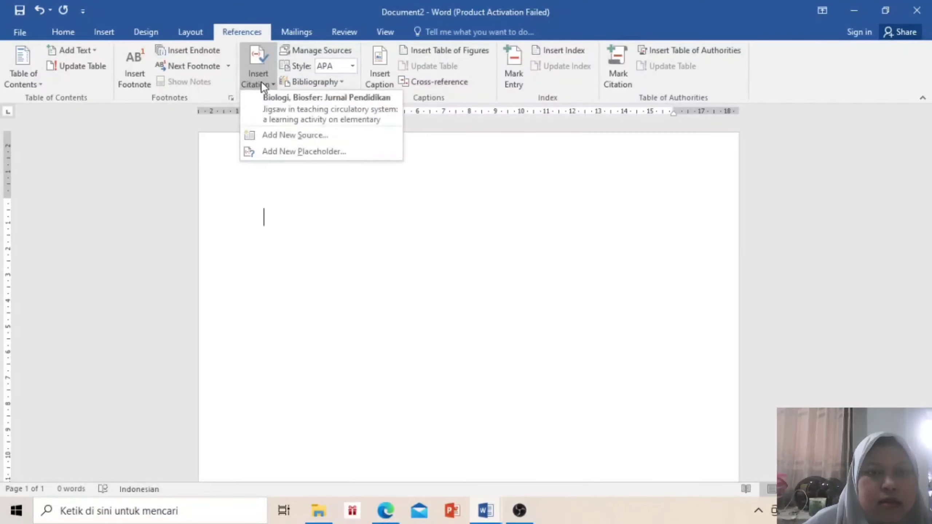
{"action": "left_click", "coordinate": [304, 142]}
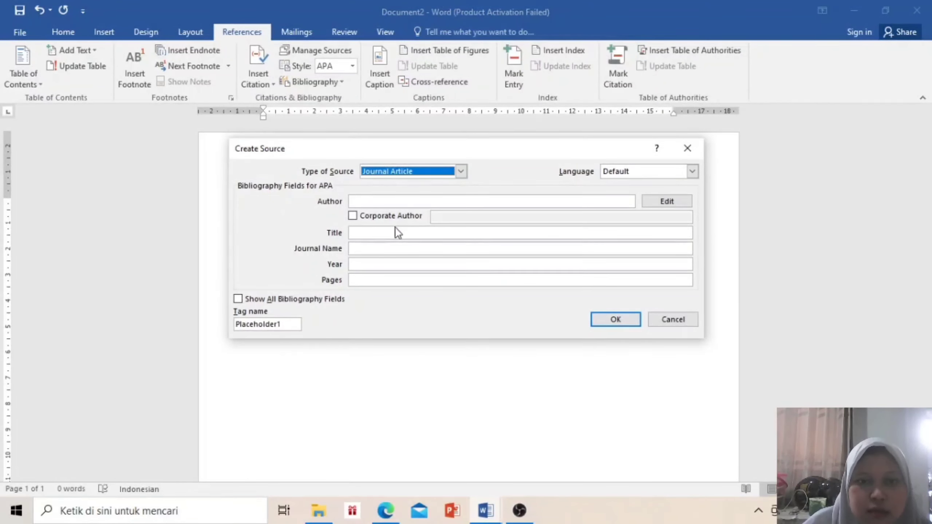
{"action": "left_click", "coordinate": [398, 232]}
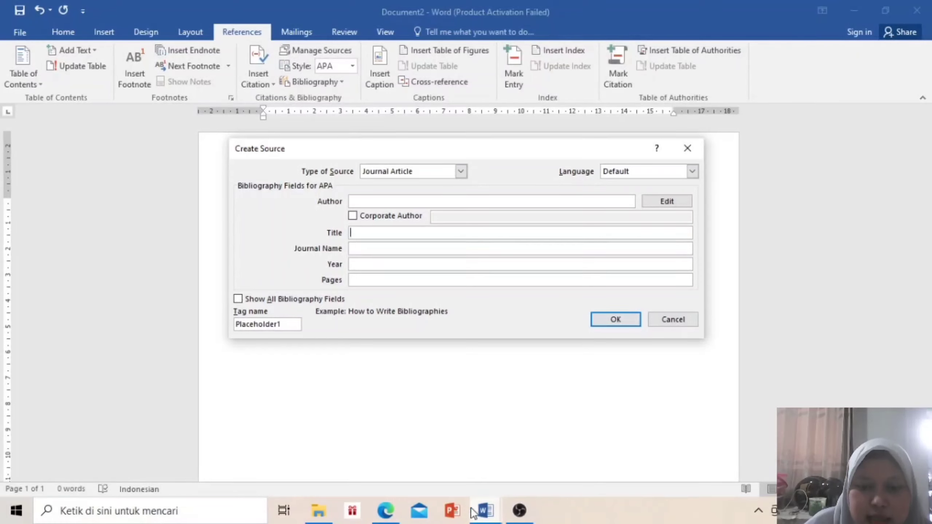
{"action": "left_click", "coordinate": [384, 511]}
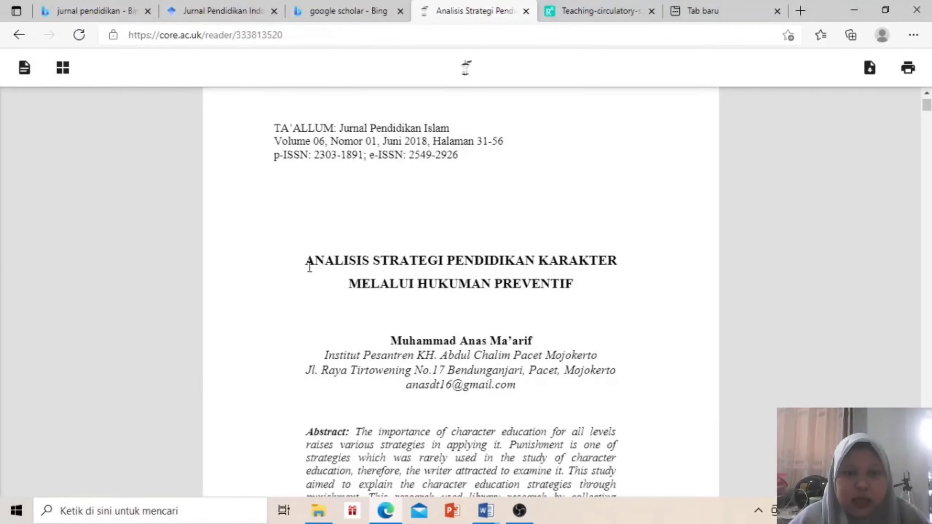
{"action": "left_click_drag", "start_coordinate": [309, 267], "coordinate": [575, 284]}
{"action": "key", "text": "ctrl+c"}
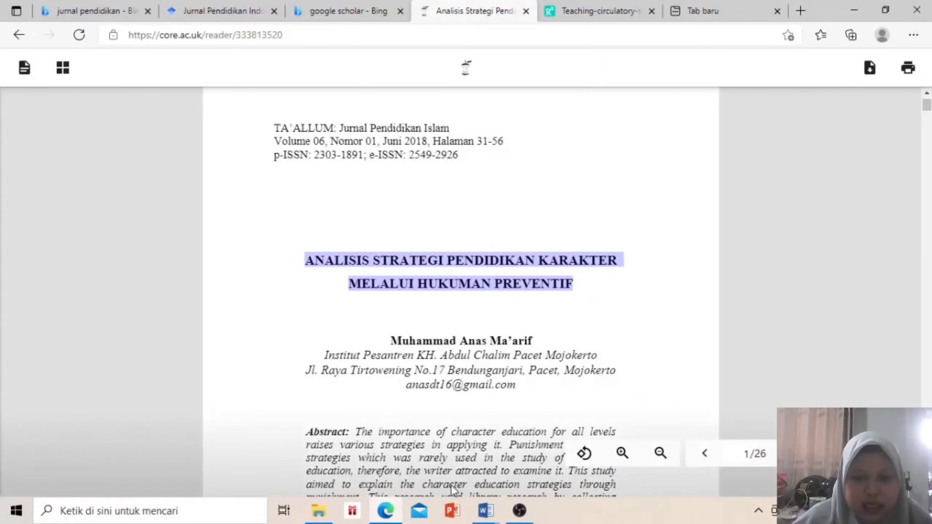
Paste 'ANALISIS STRATEGI PENDIDIKAN KARAKTER MELALUI HUKUMAN PREVENTIF' as the second source's Title, then return to Edge
{"action": "left_click", "coordinate": [486, 511]}
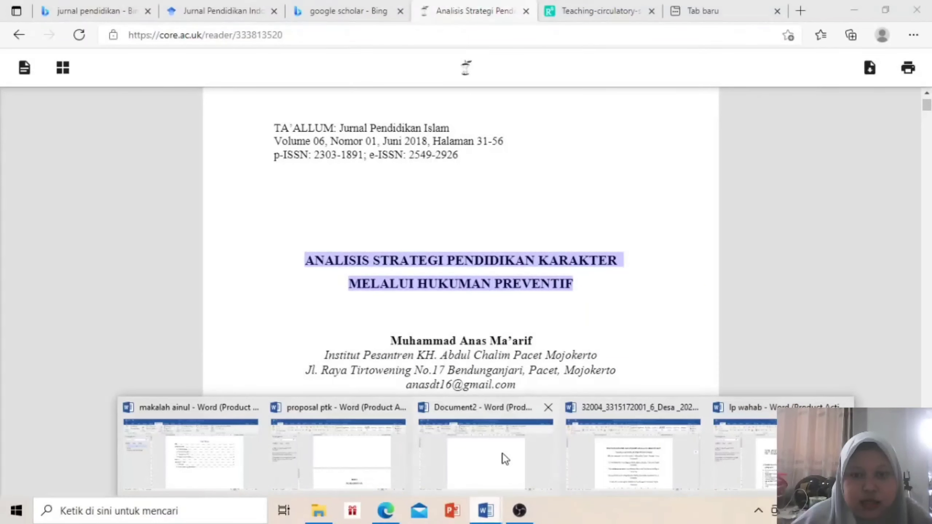
{"action": "left_click", "coordinate": [502, 454]}
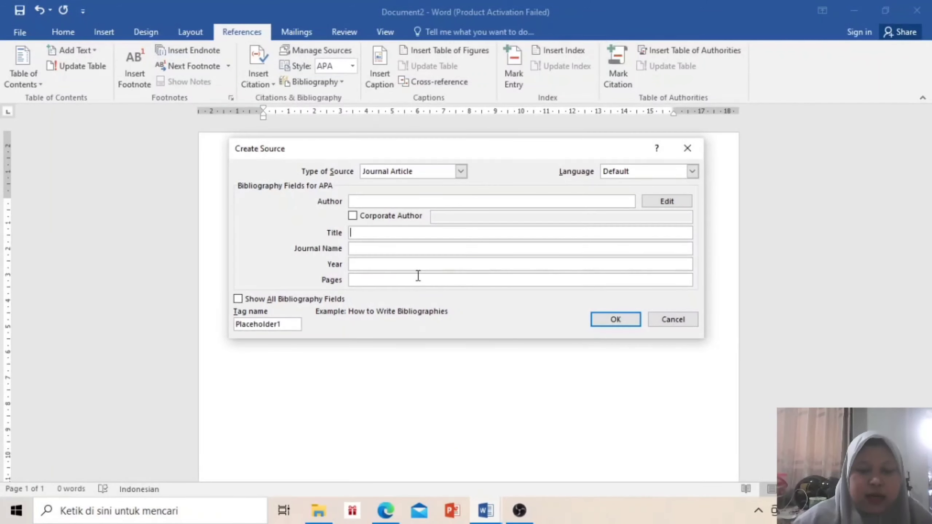
{"action": "key", "text": "ctrl+v"}
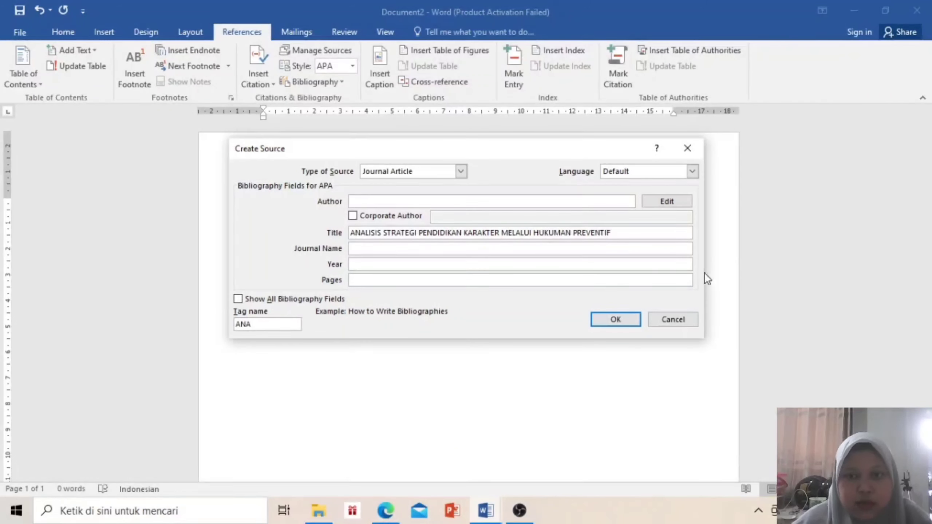
{"action": "right_click", "coordinate": [646, 233]}
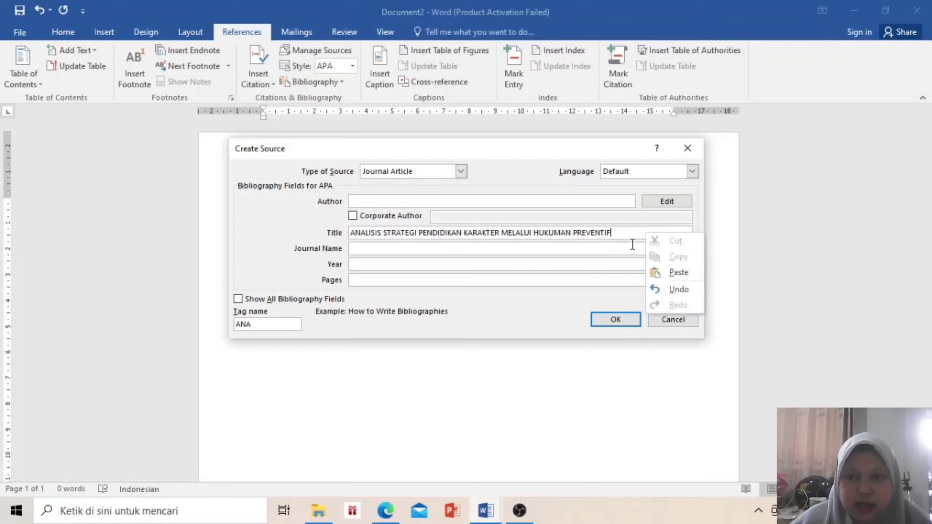
{"action": "left_click", "coordinate": [632, 231]}
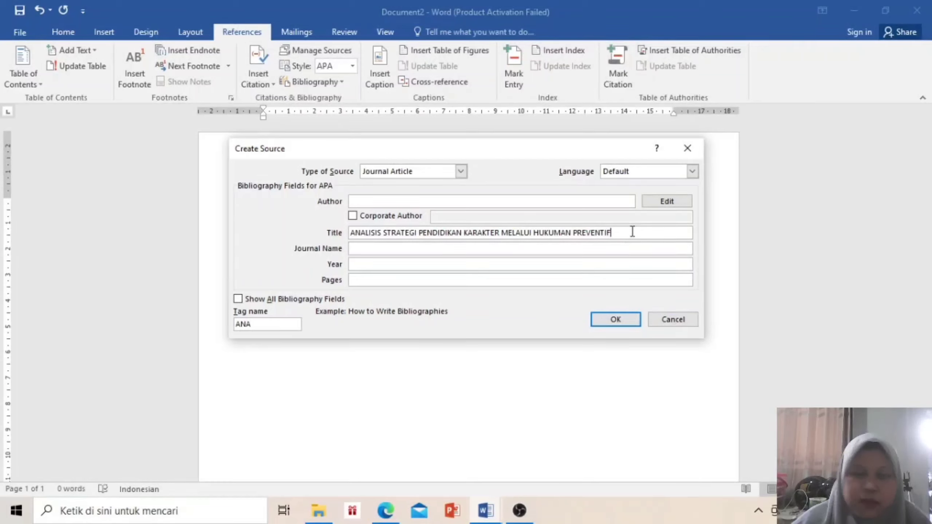
{"action": "left_click", "coordinate": [394, 249]}
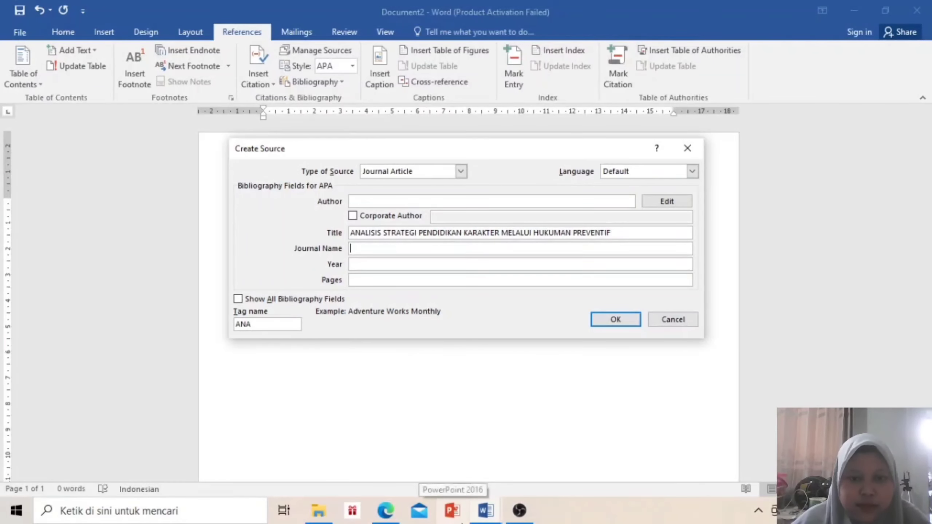
{"action": "mouse_move", "coordinate": [481, 517]}
{"action": "mouse_move", "coordinate": [399, 518]}
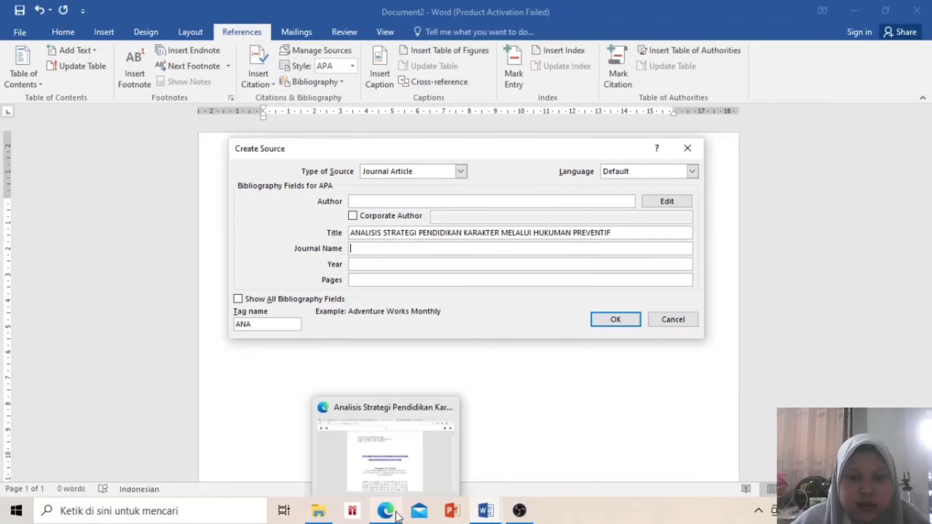
{"action": "left_click", "coordinate": [399, 518]}
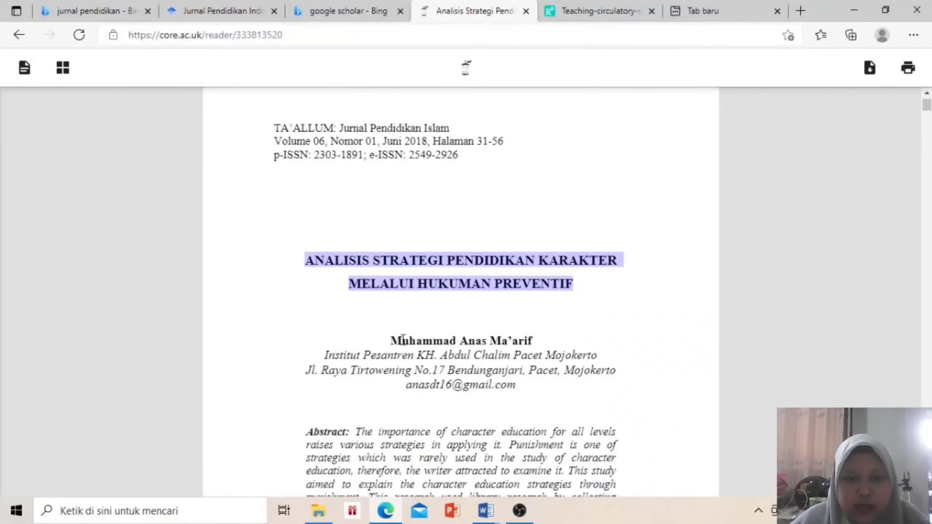
Copy the author's name from the PDF and paste it into the source form
{"action": "triple_click", "coordinate": [533, 340]}
{"action": "key", "text": "ctrl+c"}
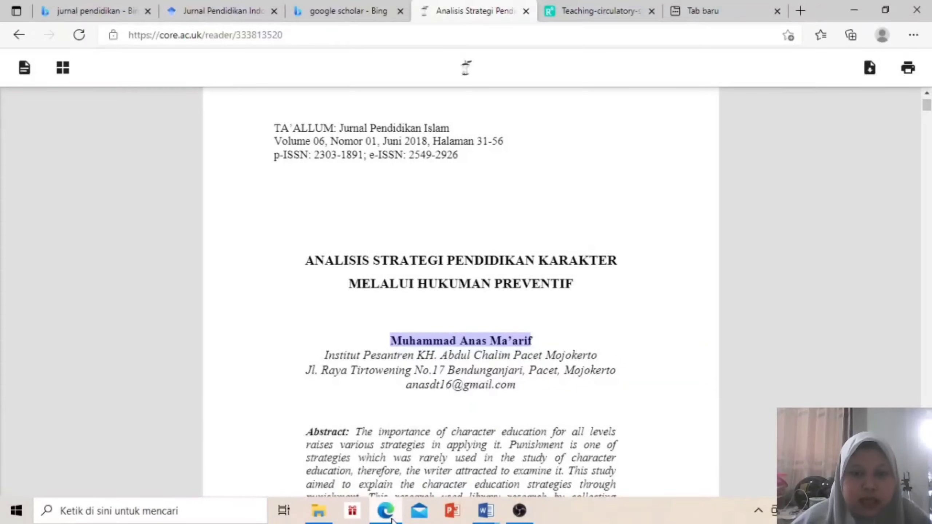
{"action": "mouse_move", "coordinate": [496, 510]}
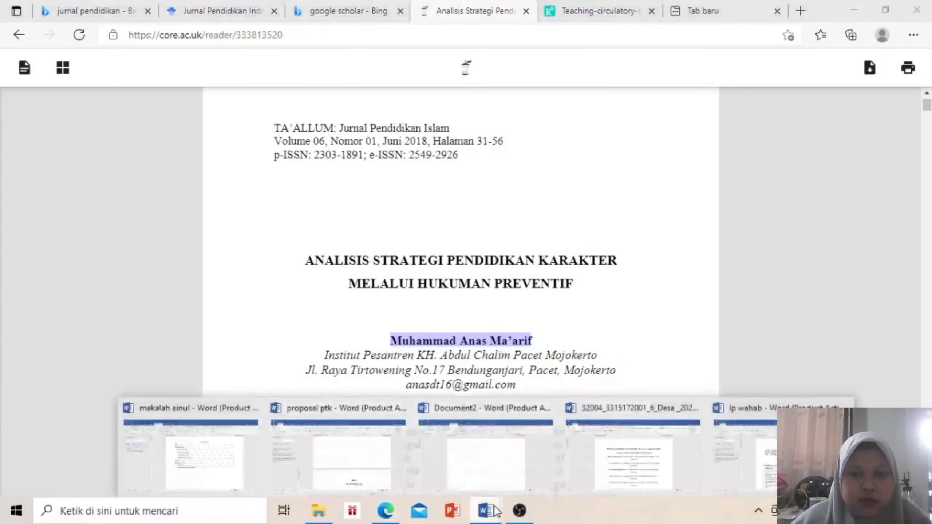
{"action": "left_click", "coordinate": [494, 474]}
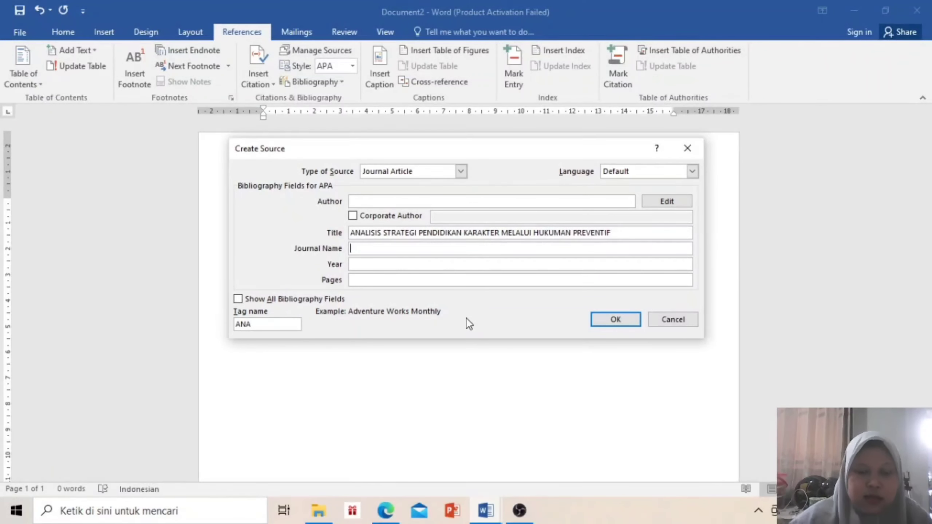
{"action": "key", "text": "ctrl+v"}
{"action": "left_click", "coordinate": [440, 263]}
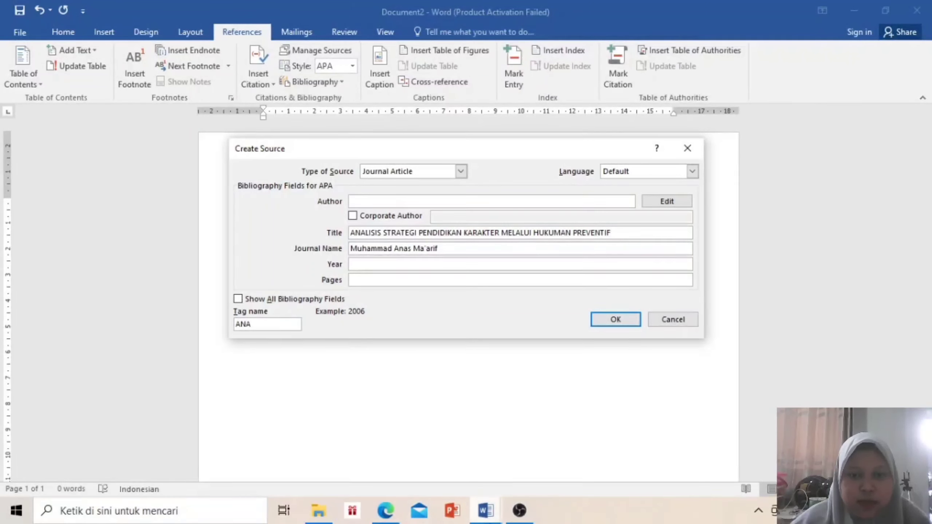
Move the pasted name into the Author field, clear it from Journal Name, and return to the PDF
{"action": "left_click", "coordinate": [499, 521]}
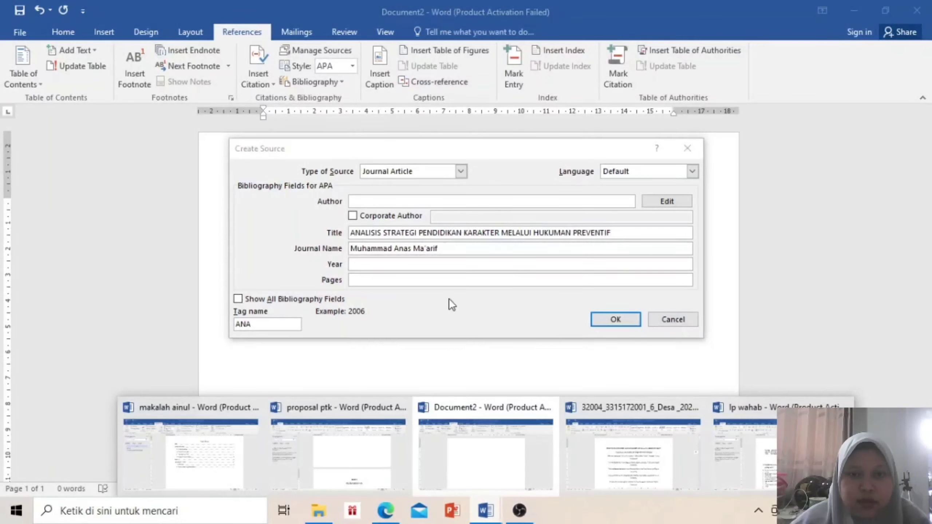
{"action": "left_click_drag", "start_coordinate": [454, 249], "coordinate": [353, 249]}
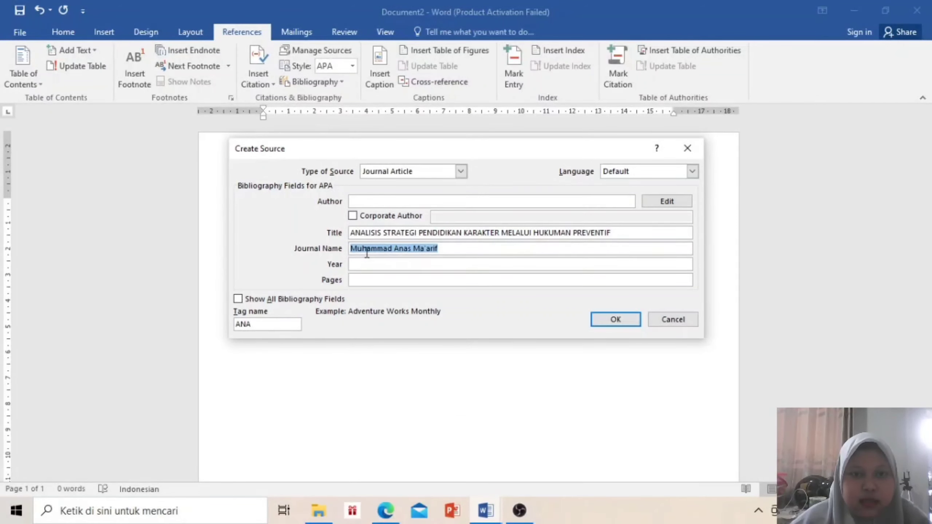
{"action": "left_click", "coordinate": [367, 249]}
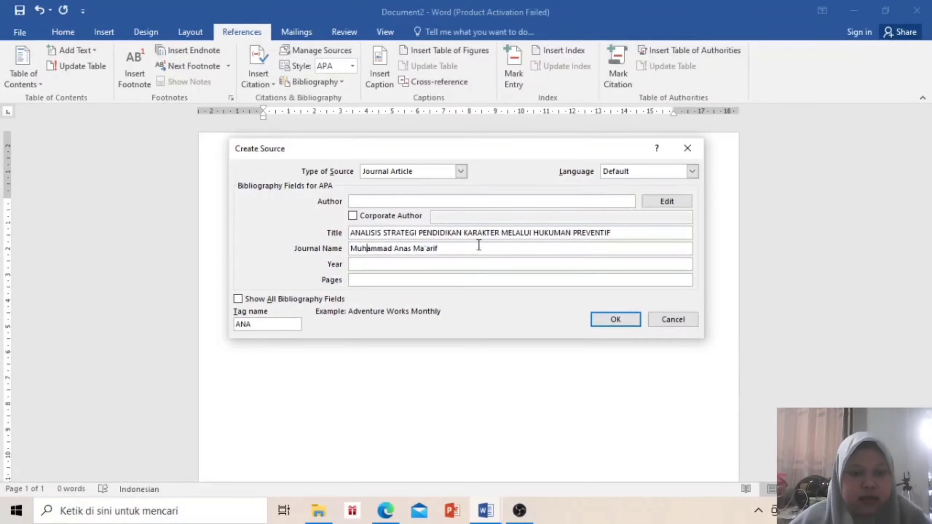
{"action": "key", "text": "ctrl+a"}
{"action": "key", "text": "ctrl+c"}
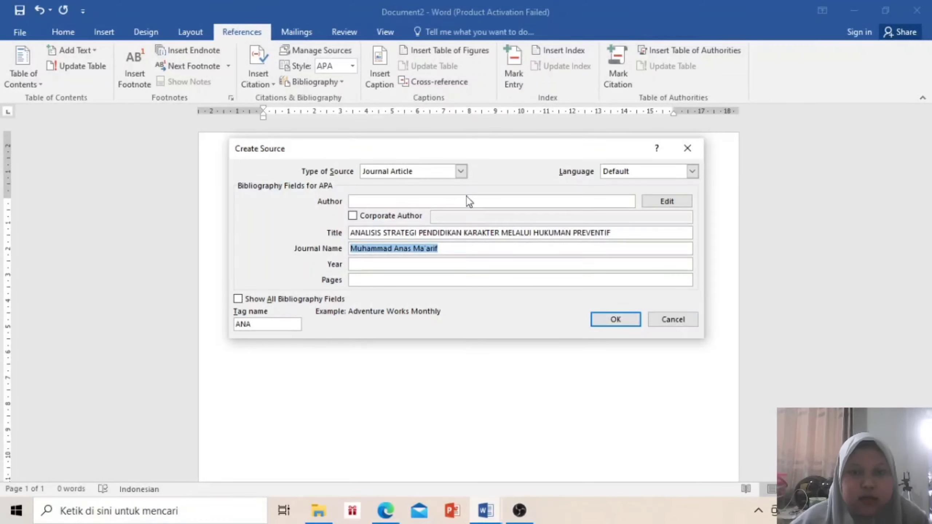
{"action": "left_click", "coordinate": [472, 201]}
{"action": "key", "text": "ctrl+v"}
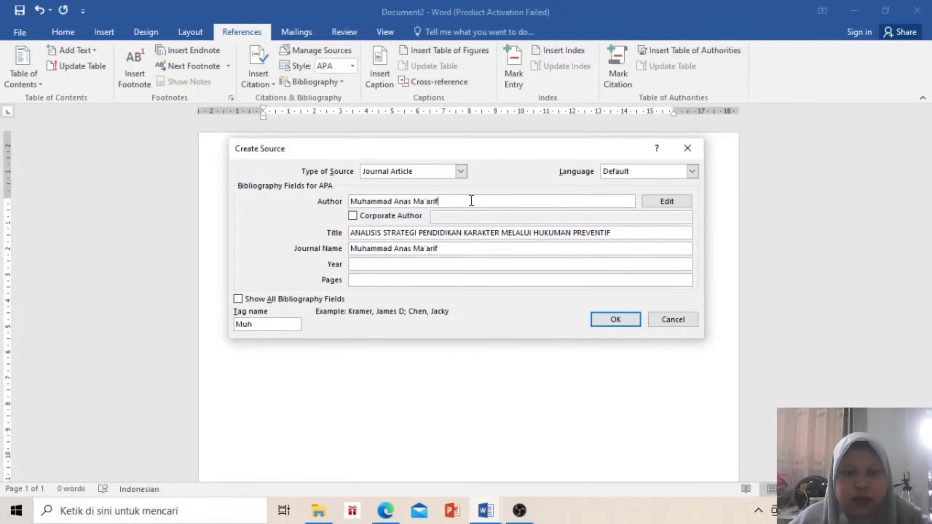
{"action": "left_click", "coordinate": [445, 249]}
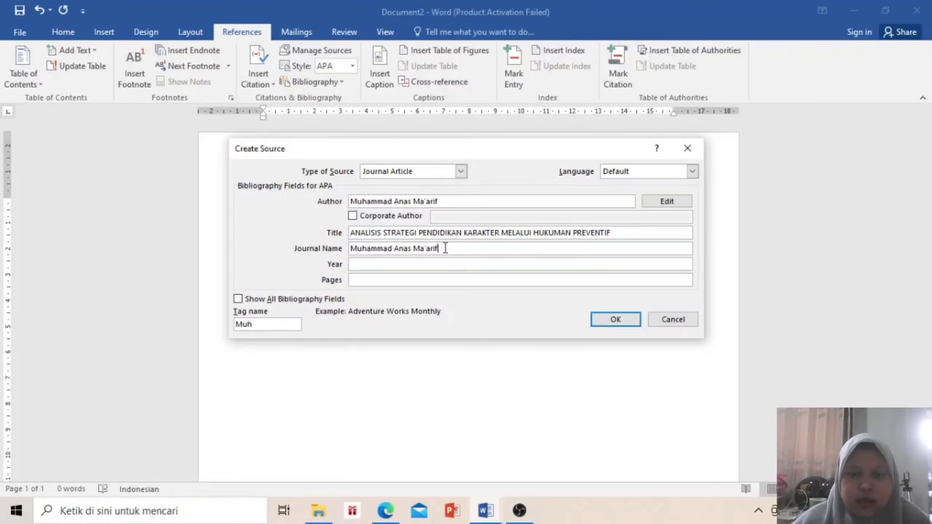
{"action": "key", "text": "BackSpace"}
{"action": "key", "text": "BackSpace"}
{"action": "key", "text": "BackSpace"}
{"action": "key", "text": "BackSpace"}
{"action": "key", "text": "BackSpace"}
{"action": "key", "text": "BackSpace"}
{"action": "key", "text": "BackSpace"}
{"action": "key", "text": "BackSpace"}
{"action": "key", "text": "BackSpace"}
{"action": "key", "text": "BackSpace"}
{"action": "key", "text": "BackSpace"}
{"action": "key", "text": "BackSpace"}
{"action": "key", "text": "BackSpace"}
{"action": "key", "text": "BackSpace"}
{"action": "key", "text": "BackSpace"}
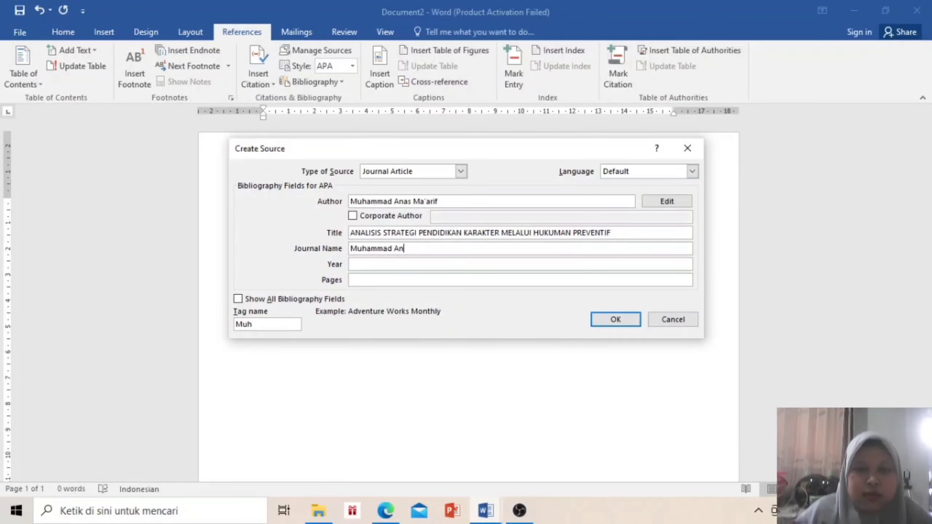
{"action": "key", "text": "BackSpace"}
{"action": "key", "text": "BackSpace"}
{"action": "key", "text": "BackSpace"}
{"action": "key", "text": "BackSpace"}
{"action": "key", "text": "BackSpace"}
{"action": "key", "text": "BackSpace"}
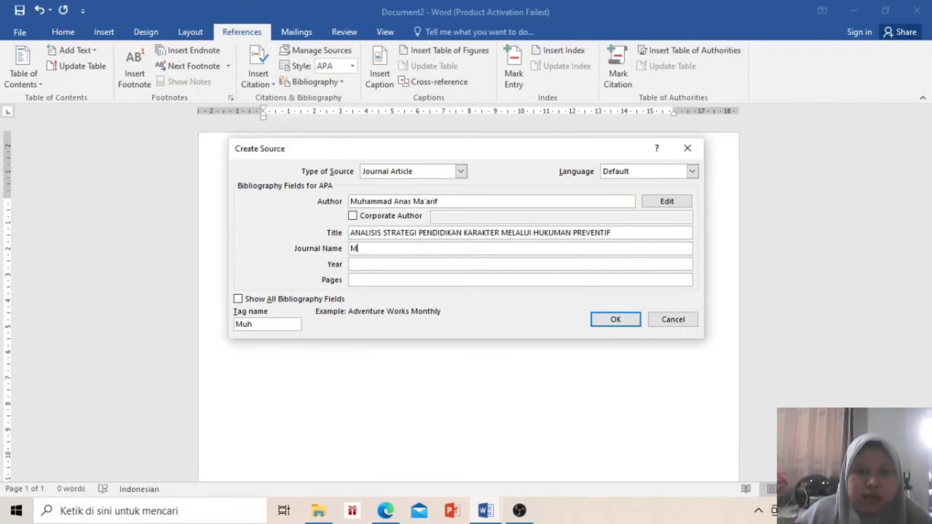
{"action": "left_click", "coordinate": [492, 512]}
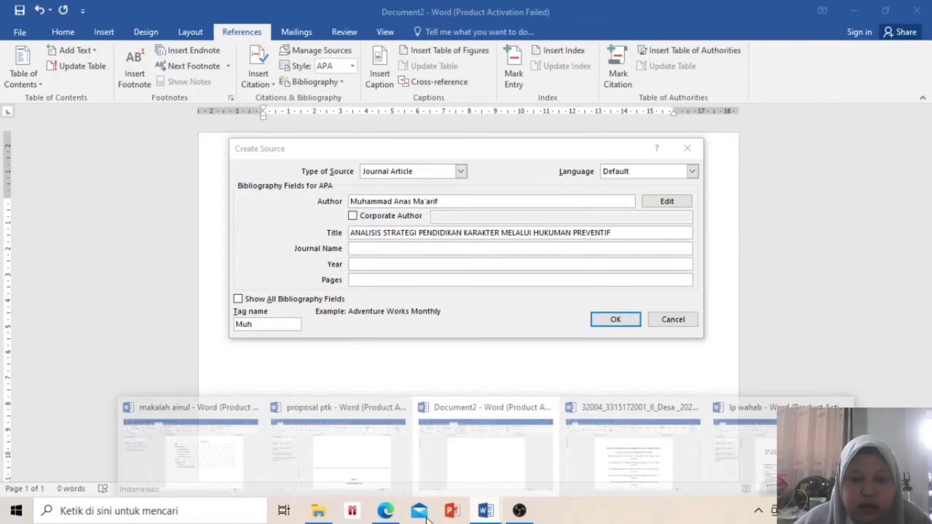
{"action": "left_click", "coordinate": [385, 511]}
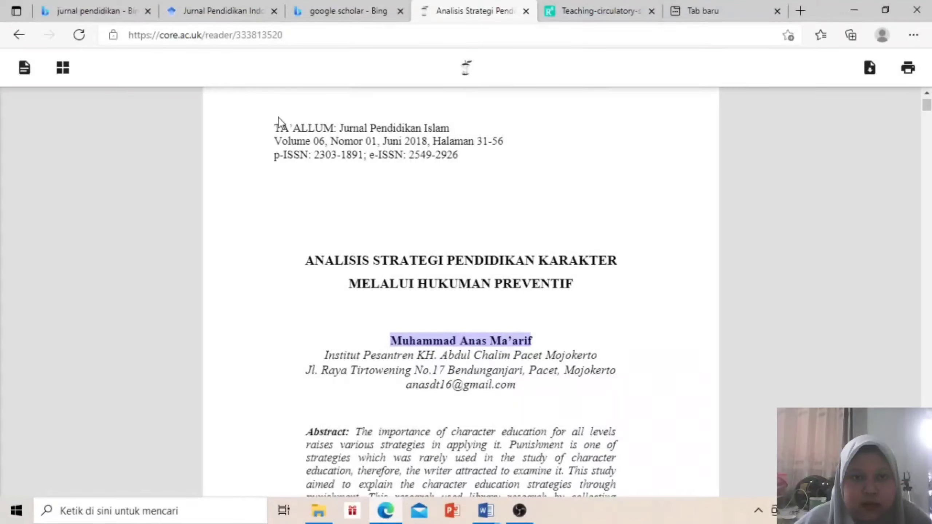
Copy 'TA'ALLUM: Jurnal Pendidikan Islam' from the article header into the source's Journal Name
{"action": "left_click_drag", "start_coordinate": [275, 128], "coordinate": [450, 131]}
{"action": "left_click", "coordinate": [449, 130]}
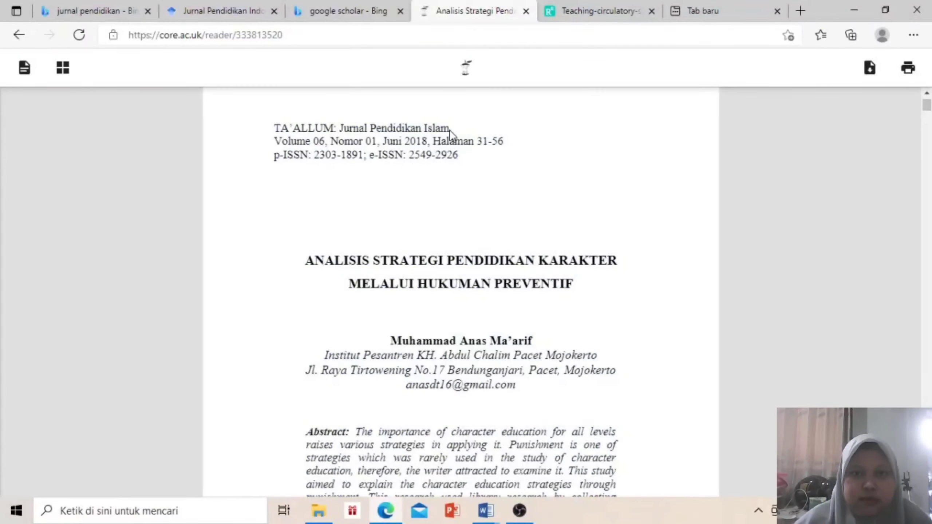
{"action": "left_click_drag", "start_coordinate": [450, 129], "coordinate": [277, 128]}
{"action": "key", "text": "ctrl+c"}
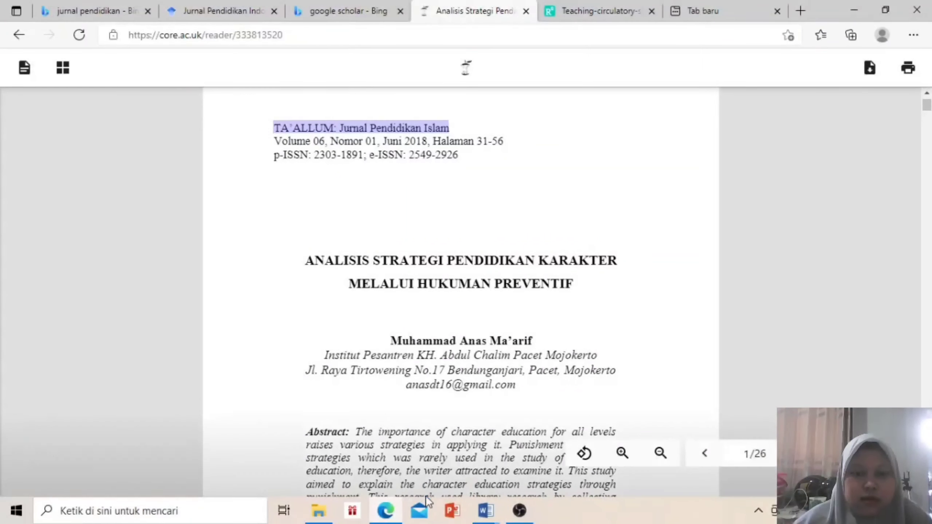
{"action": "left_click", "coordinate": [486, 510]}
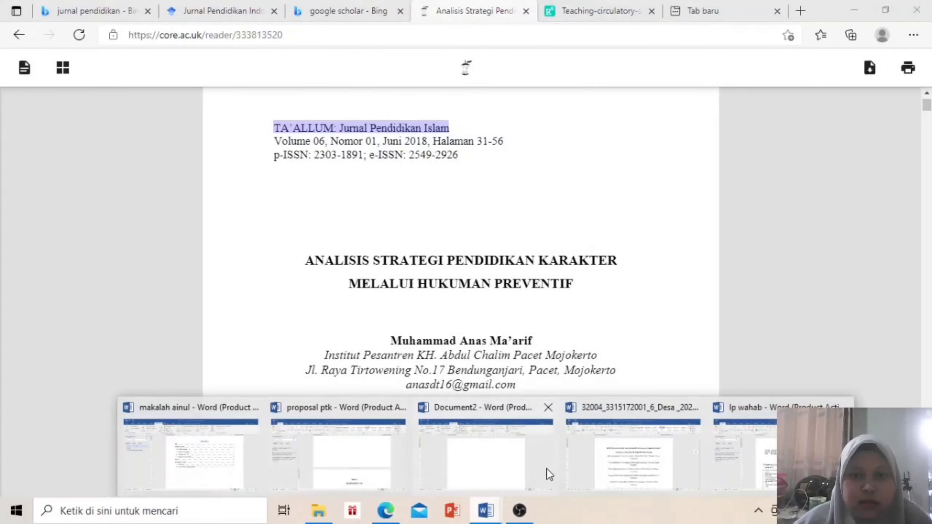
{"action": "left_click", "coordinate": [513, 473]}
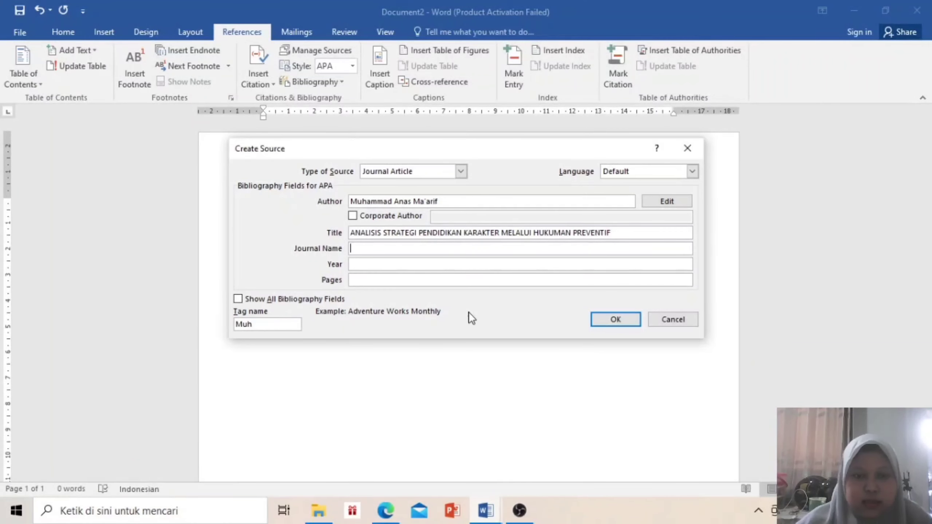
{"action": "key", "text": "ctrl+v"}
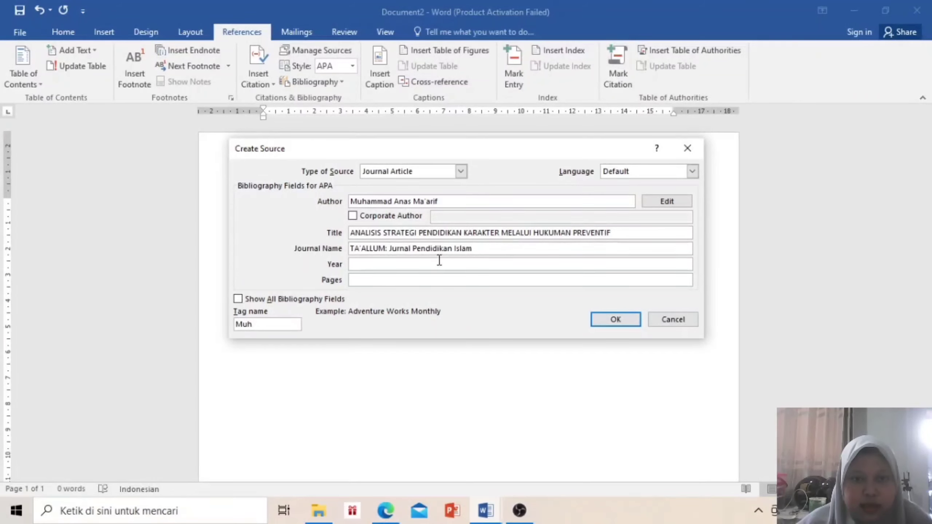
{"action": "left_click", "coordinate": [439, 260]}
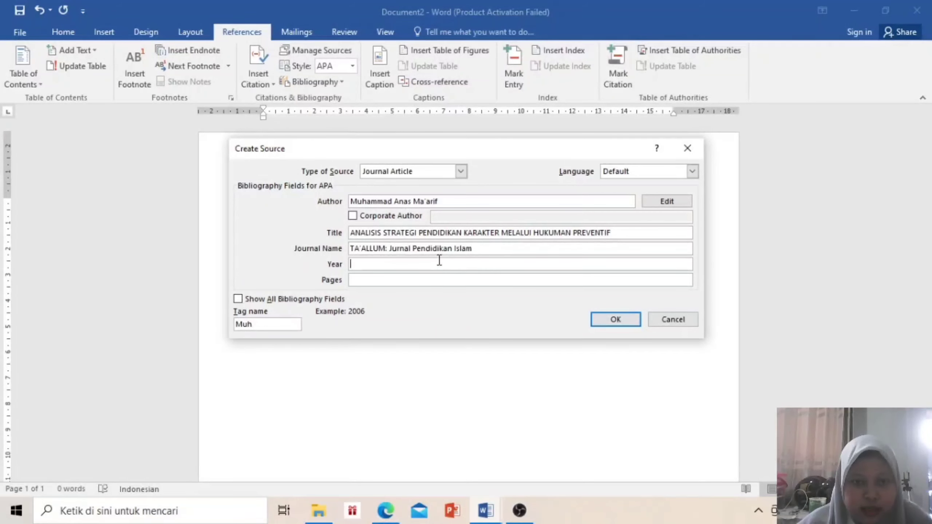
{"action": "left_click", "coordinate": [385, 511]}
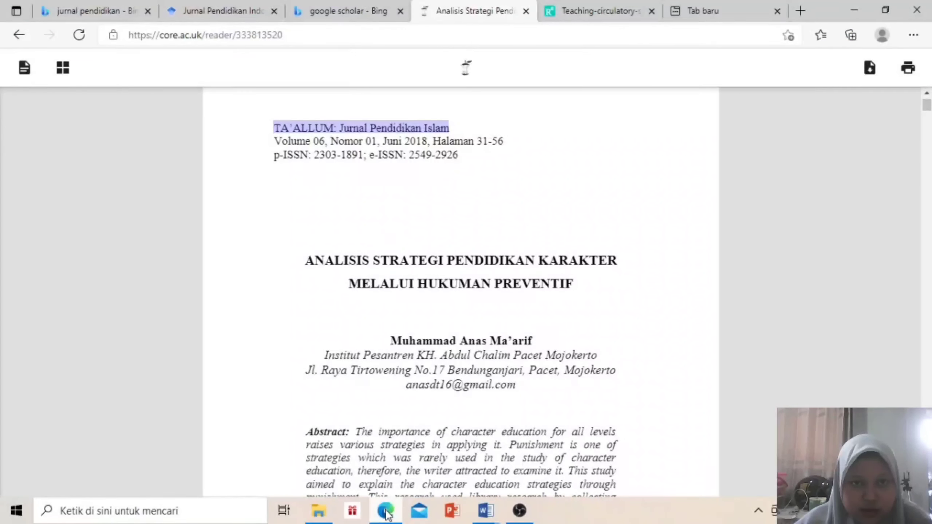
{"action": "left_click", "coordinate": [386, 511]}
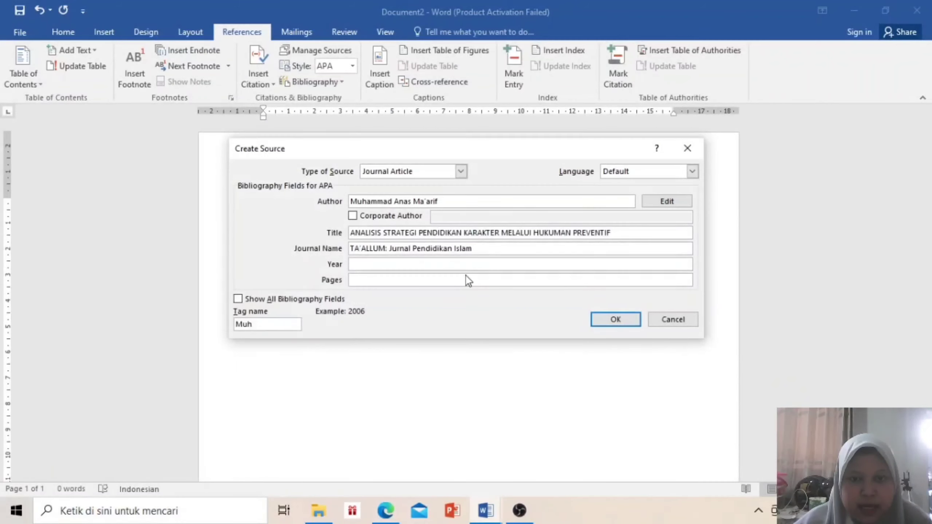
Enter Year 2018 and paste the page range 31-56 copied from the article in Edge
{"action": "type", "text": "20"}
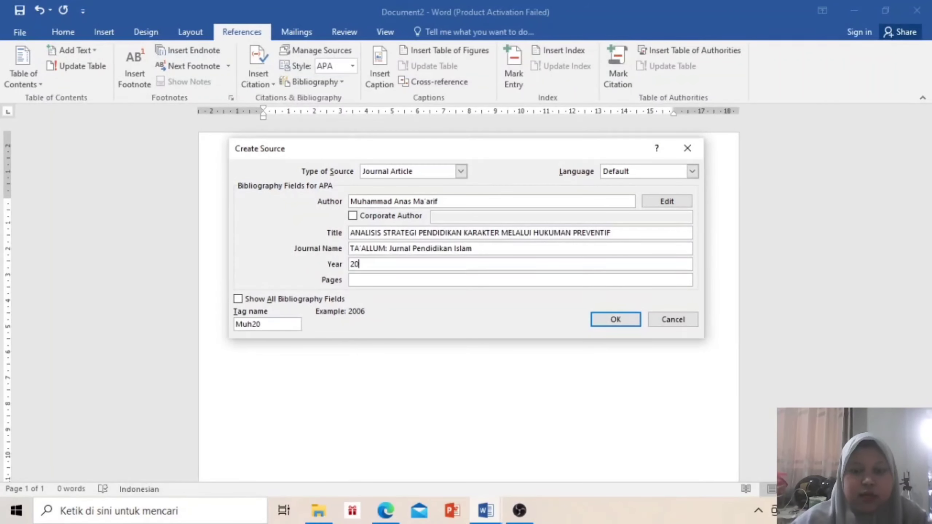
{"action": "type", "text": "18"}
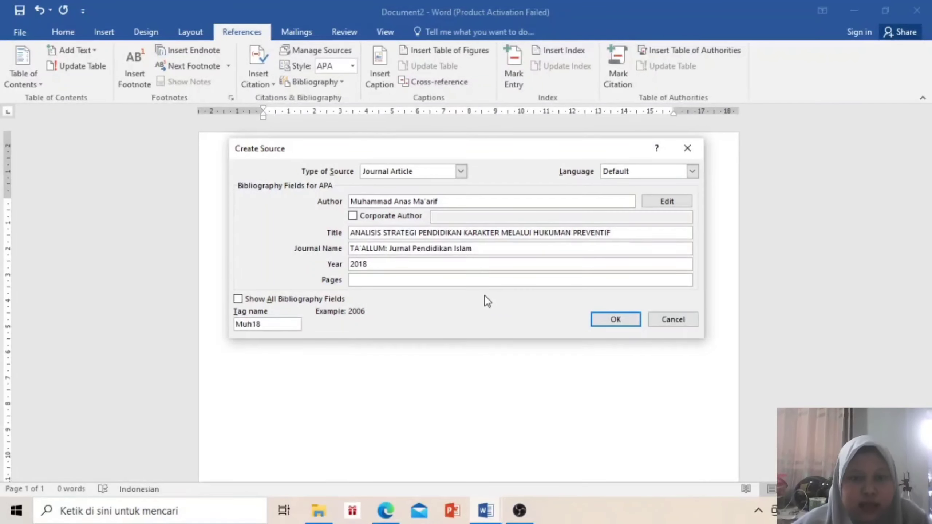
{"action": "left_click", "coordinate": [478, 283]}
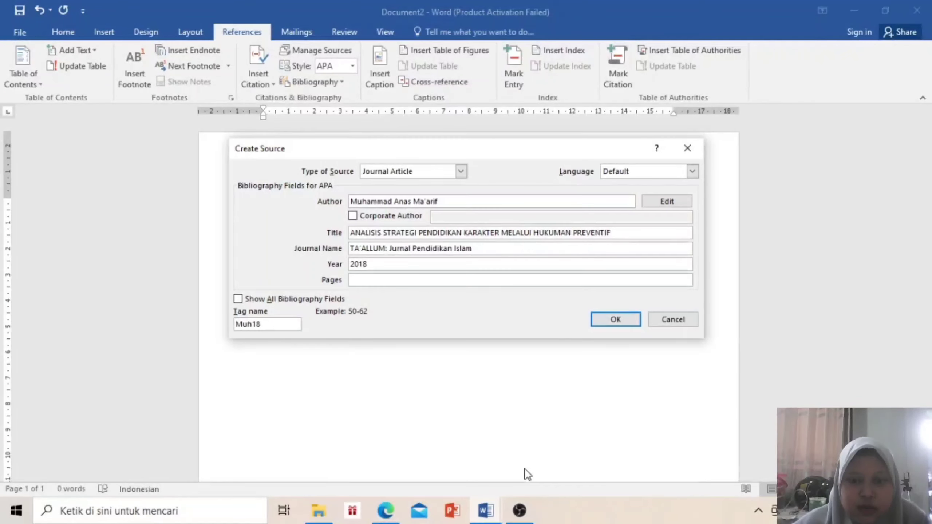
{"action": "left_click", "coordinate": [385, 511]}
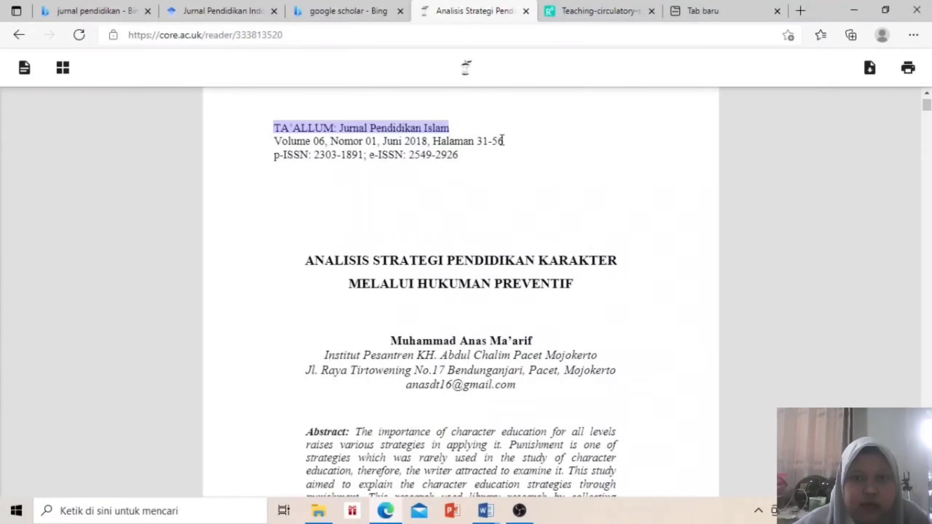
{"action": "left_click_drag", "start_coordinate": [503, 142], "coordinate": [479, 142]}
{"action": "key", "text": "ctrl+c"}
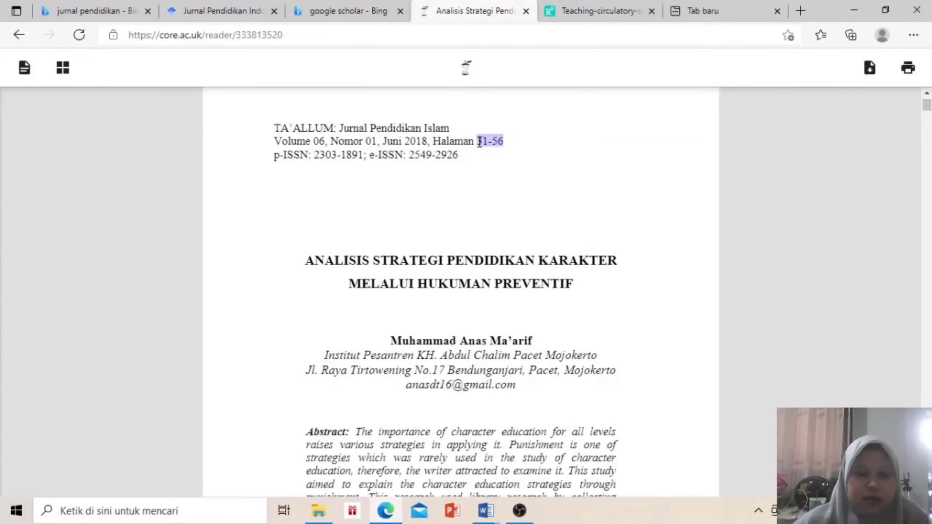
{"action": "left_click", "coordinate": [486, 511]}
{"action": "left_click", "coordinate": [518, 448]}
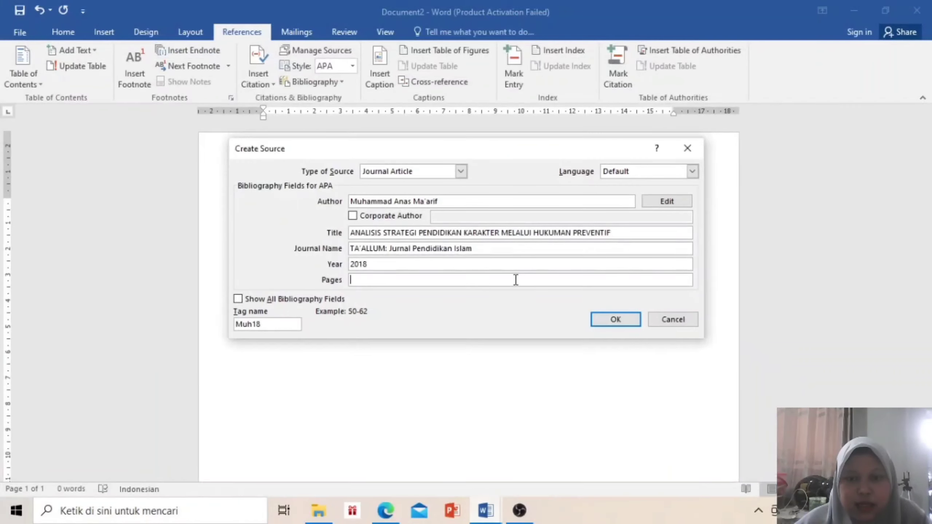
{"action": "left_click", "coordinate": [516, 281]}
{"action": "key", "text": "ctrl+v"}
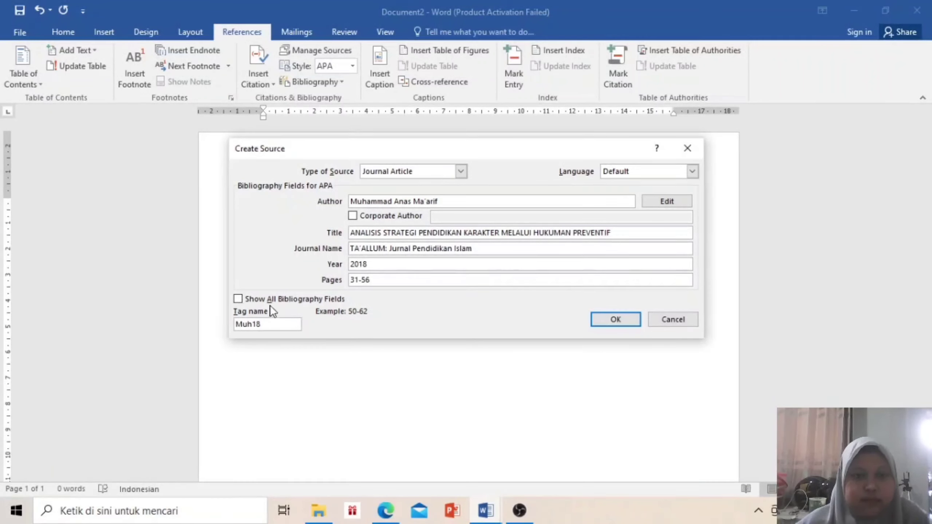
Show all bibliography fields, enter City 'mojokerto', and save the source
{"action": "left_click", "coordinate": [238, 299]}
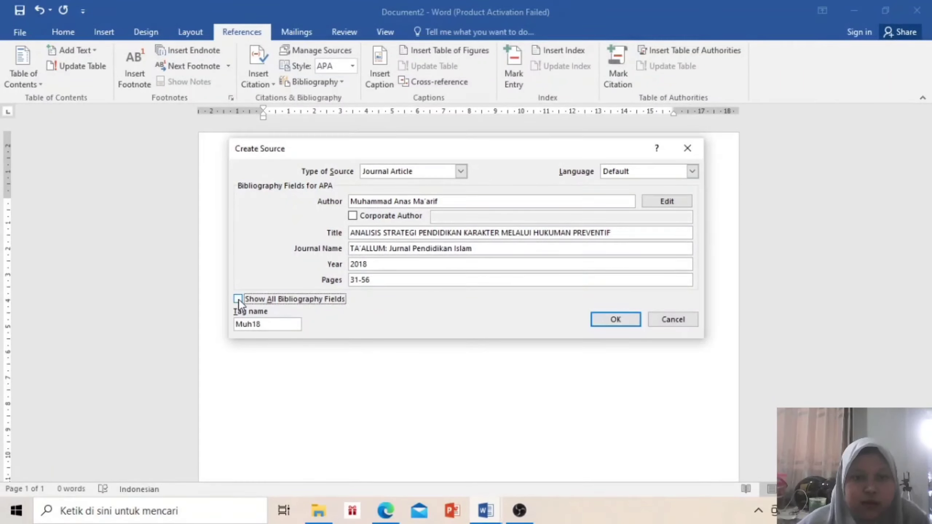
{"action": "left_click", "coordinate": [238, 299]}
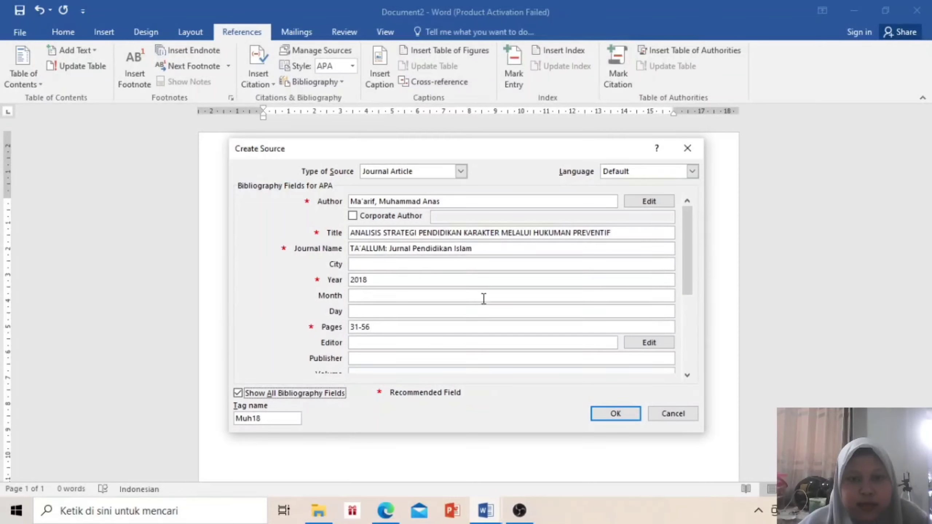
{"action": "left_click", "coordinate": [558, 263]}
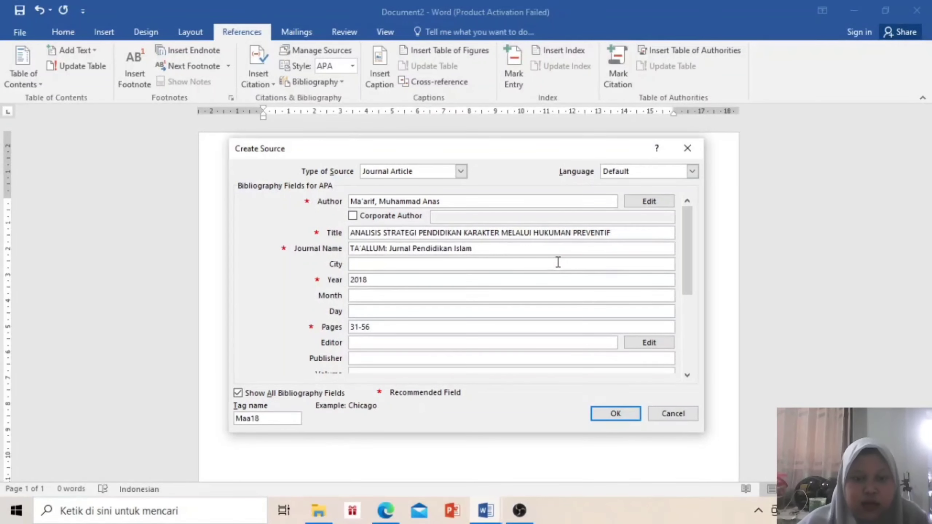
{"action": "left_click", "coordinate": [382, 518]}
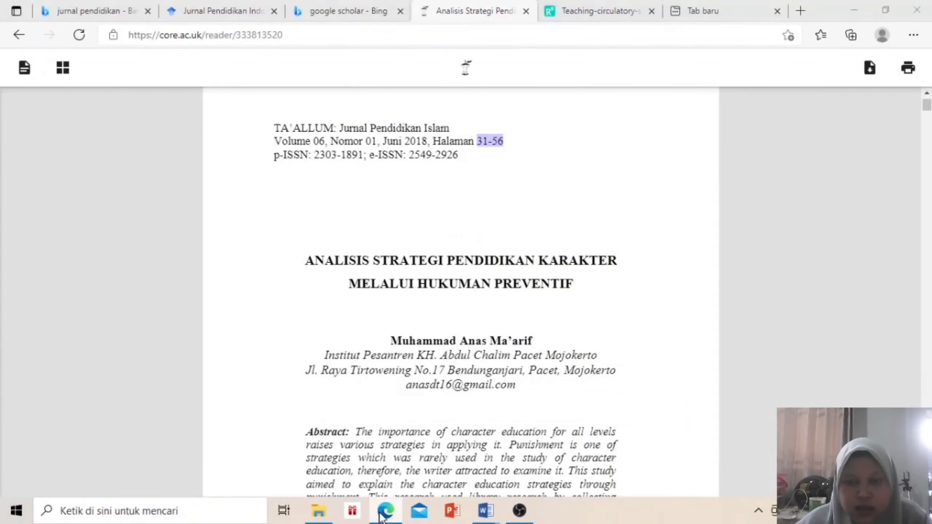
{"action": "left_click", "coordinate": [383, 514]}
{"action": "type", "text": "mojokerto"}
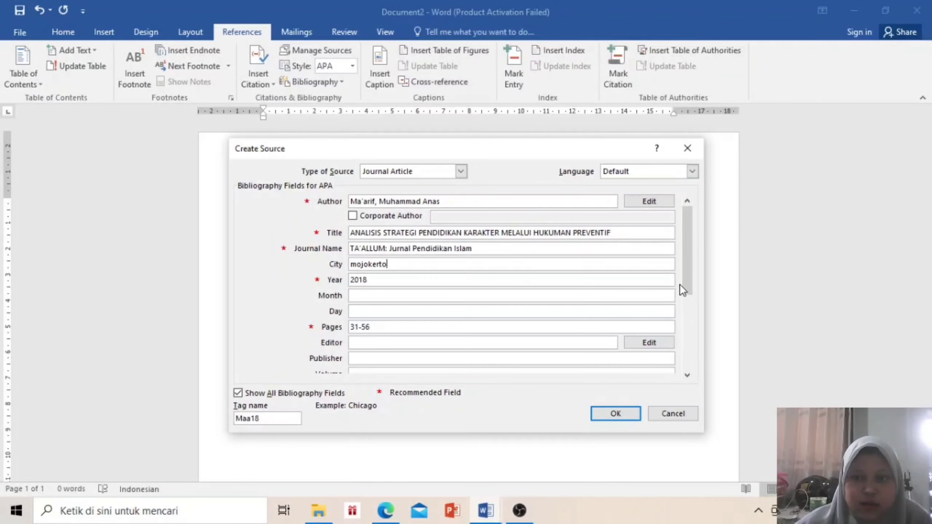
{"action": "left_click_drag", "start_coordinate": [687, 280], "coordinate": [690, 345]}
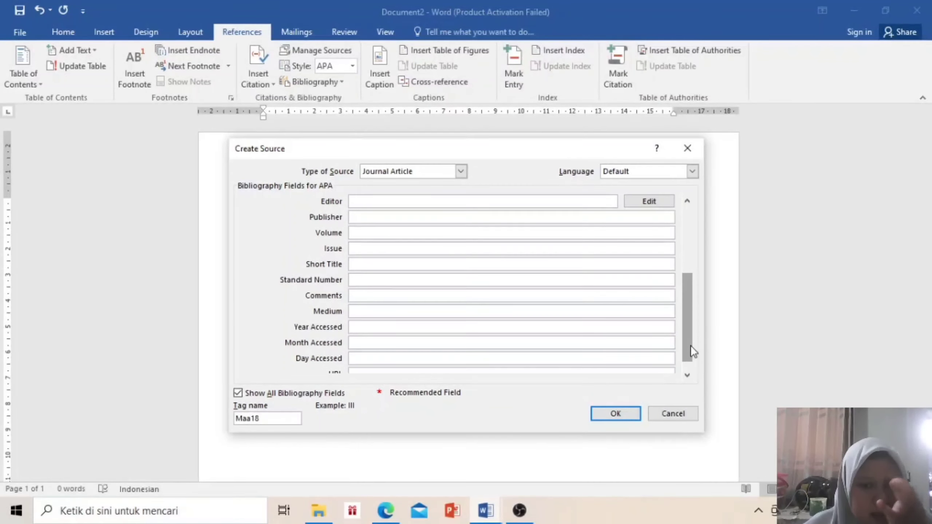
{"action": "left_click", "coordinate": [604, 411]}
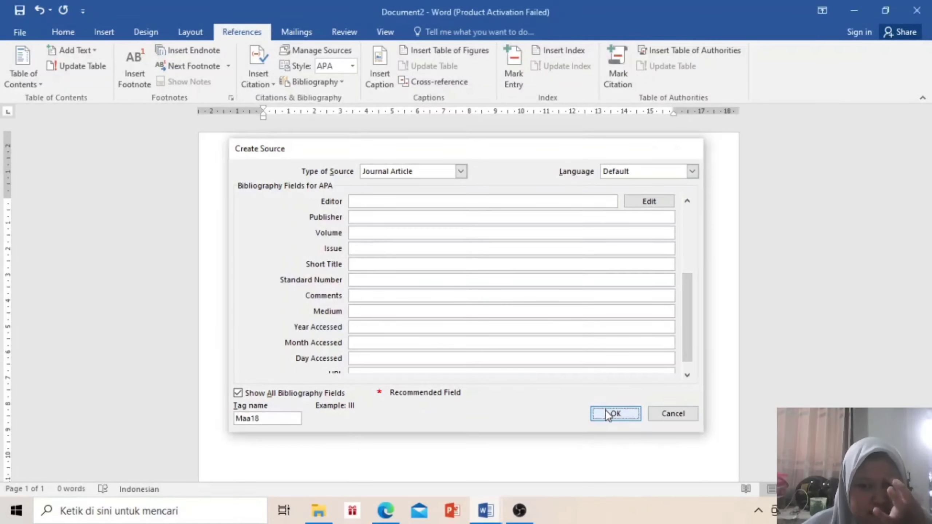
Delete the inserted citation and add a built-in bibliography listing the saved sources
{"action": "key", "text": "BackSpace"}
{"action": "key", "text": "BackSpace"}
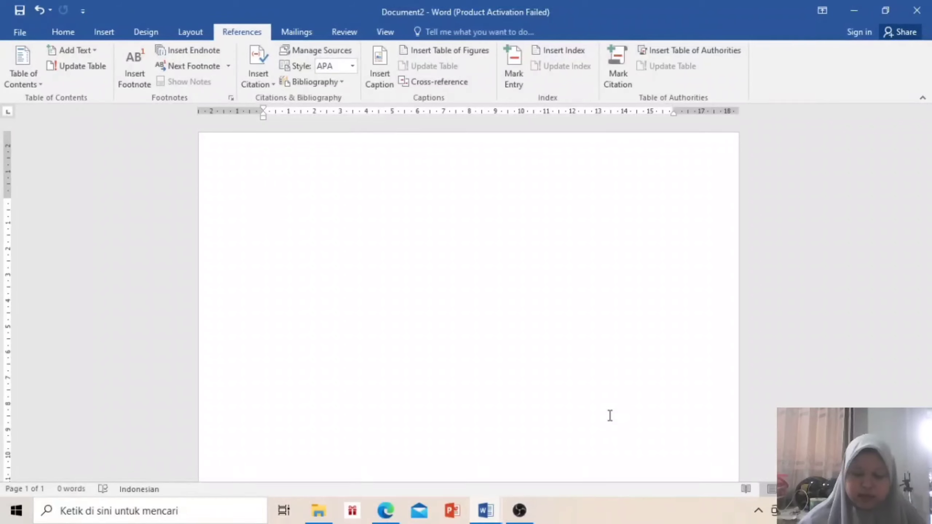
{"action": "left_click", "coordinate": [338, 82]}
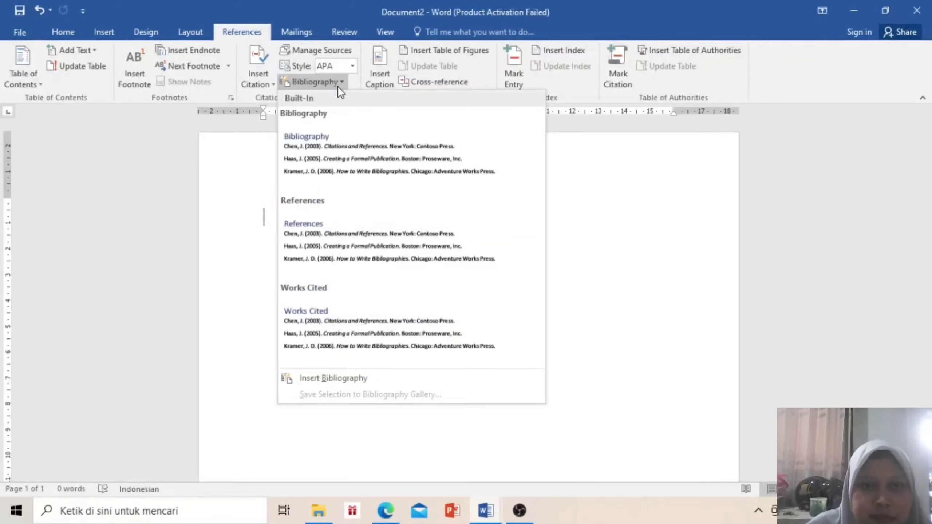
{"action": "left_click", "coordinate": [359, 136]}
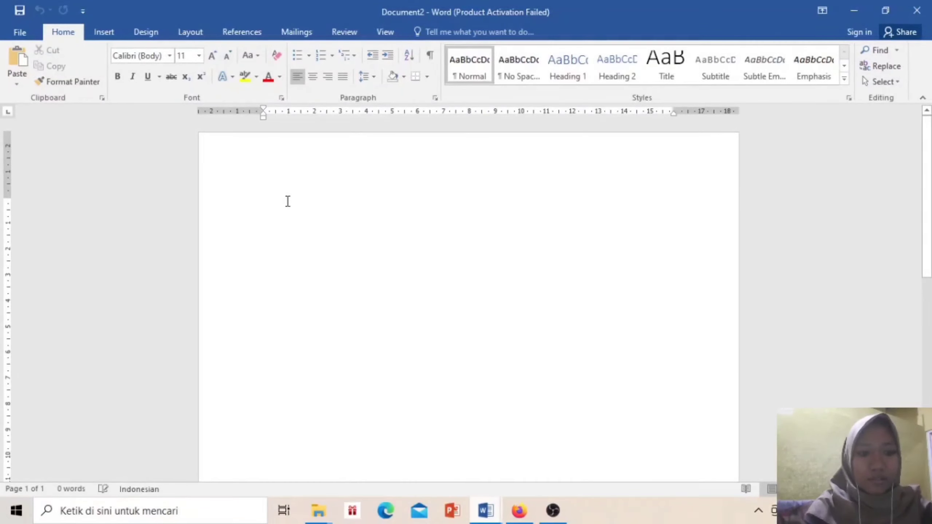
Add a centred 'DAFTAR LAMPIRAN' heading, a left-aligned line below it, and a page break
{"action": "type", "text": "DAFTAR "}
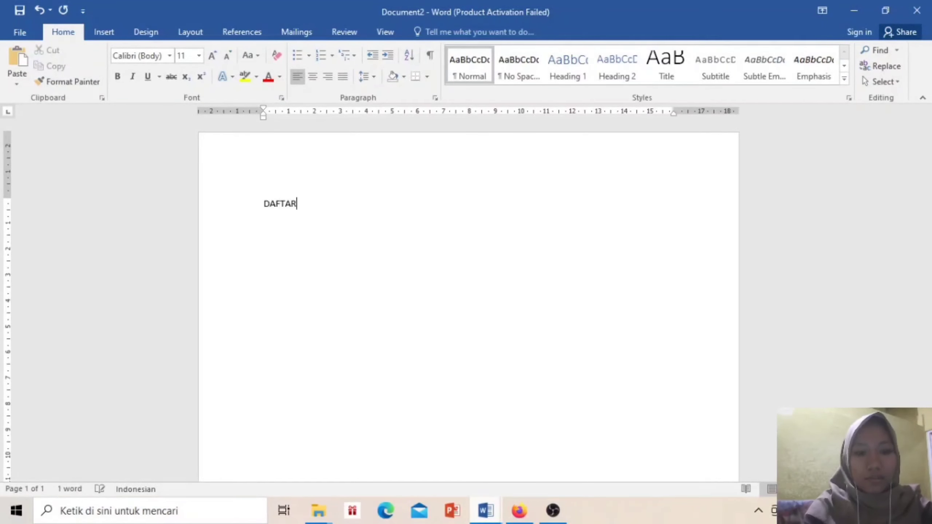
{"action": "type", "text": "LAMPIRAN"}
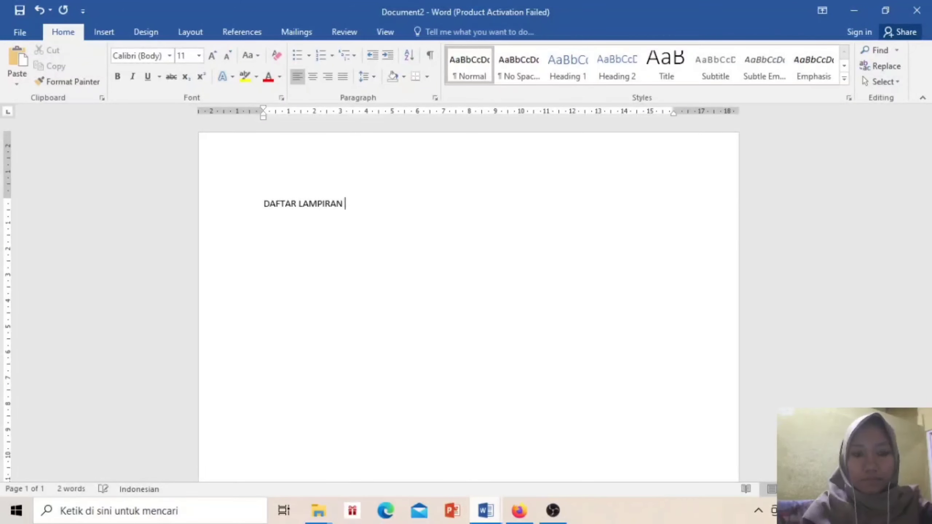
{"action": "left_click", "coordinate": [317, 70]}
{"action": "key", "text": "Return"}
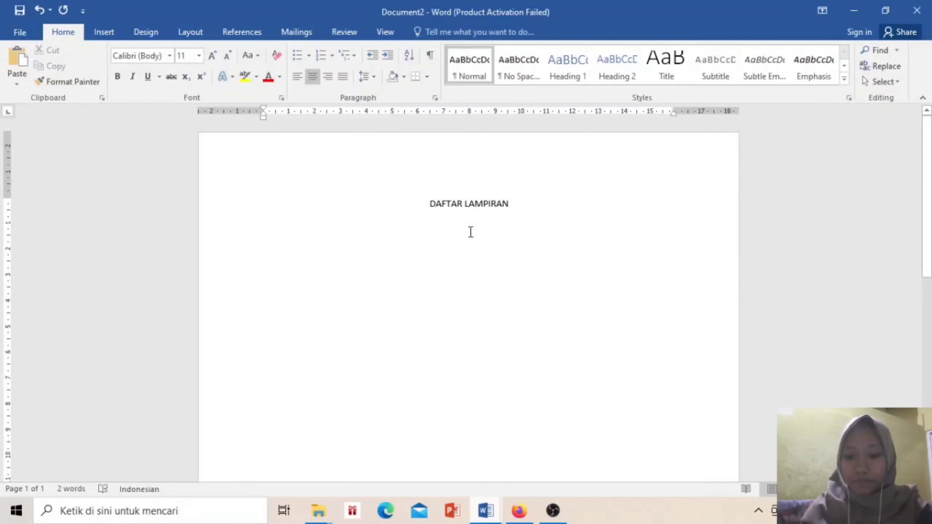
{"action": "left_click", "coordinate": [296, 76]}
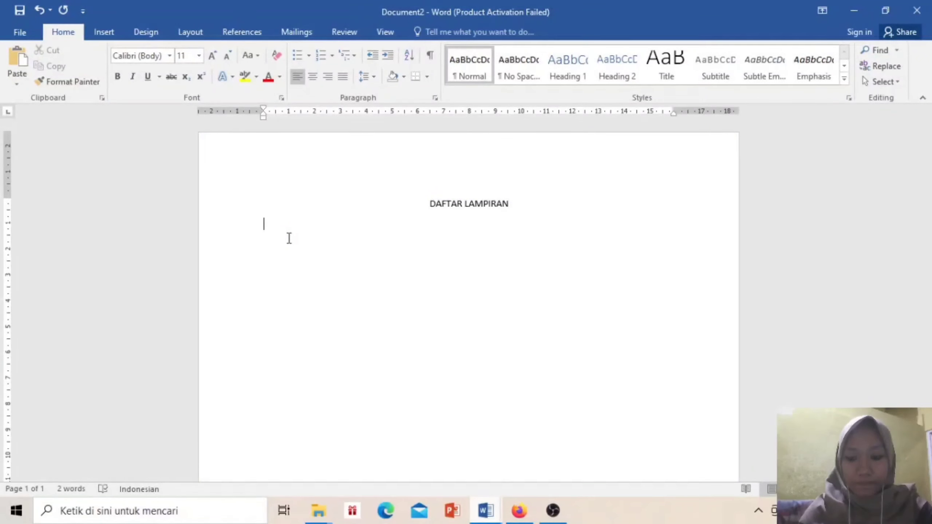
{"action": "key", "text": "ctrl+Return"}
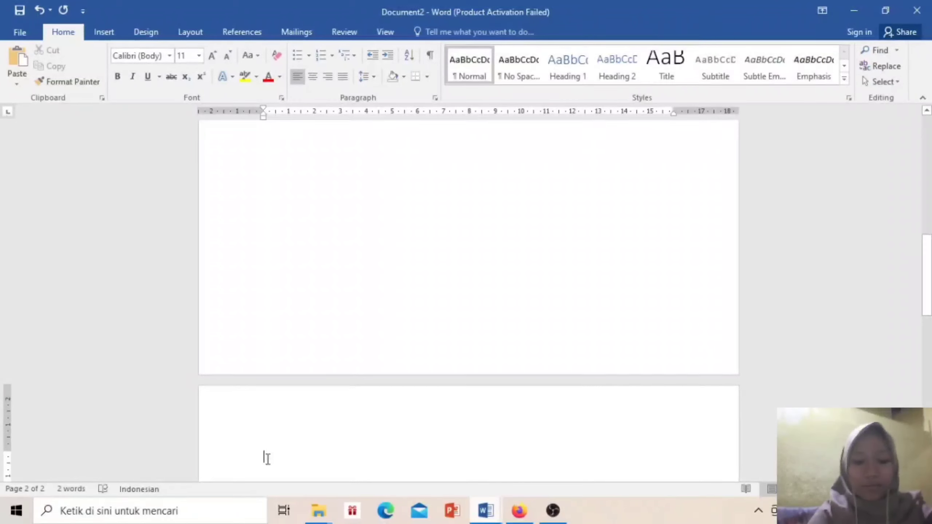
On page 2 write 'Lampiran' and 'Jadwal penelitian' on separate lines, then select 'Lampiran'
{"action": "type", "text": "4"}
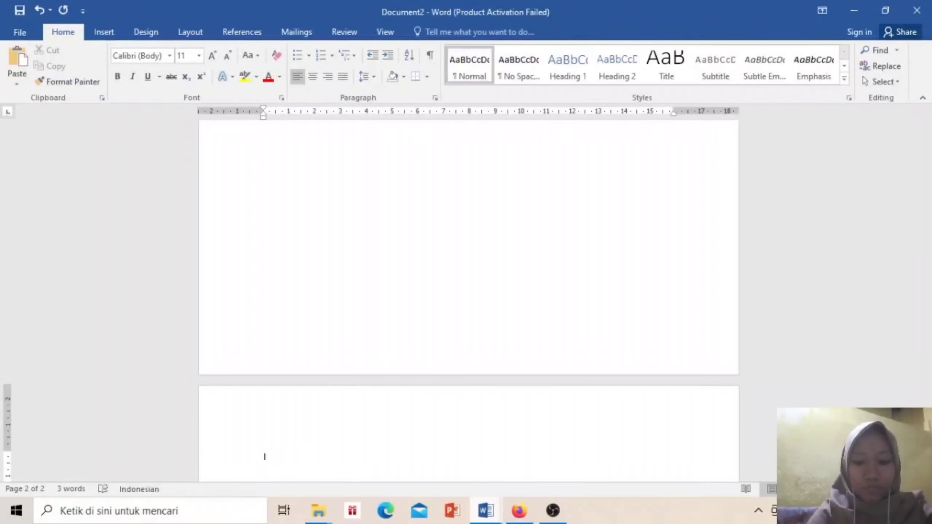
{"action": "type", "text": "ampi"}
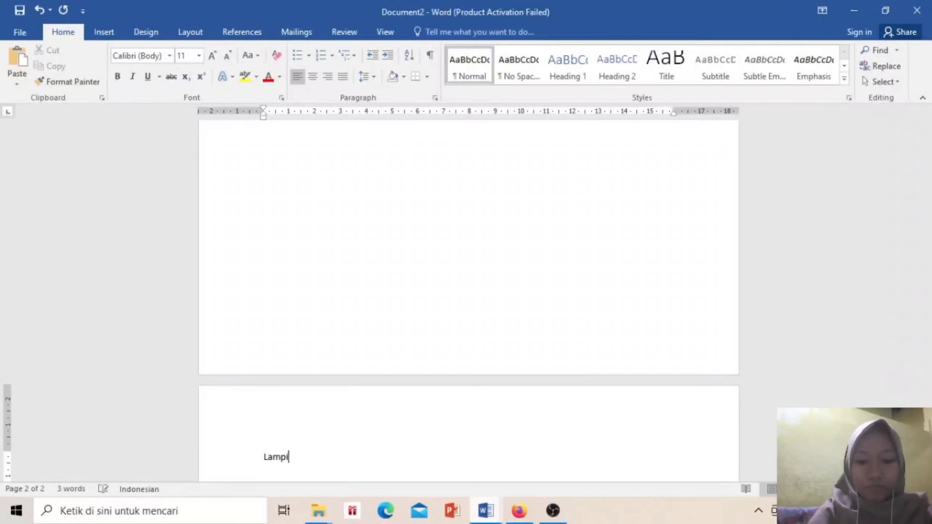
{"action": "type", "text": "ran"}
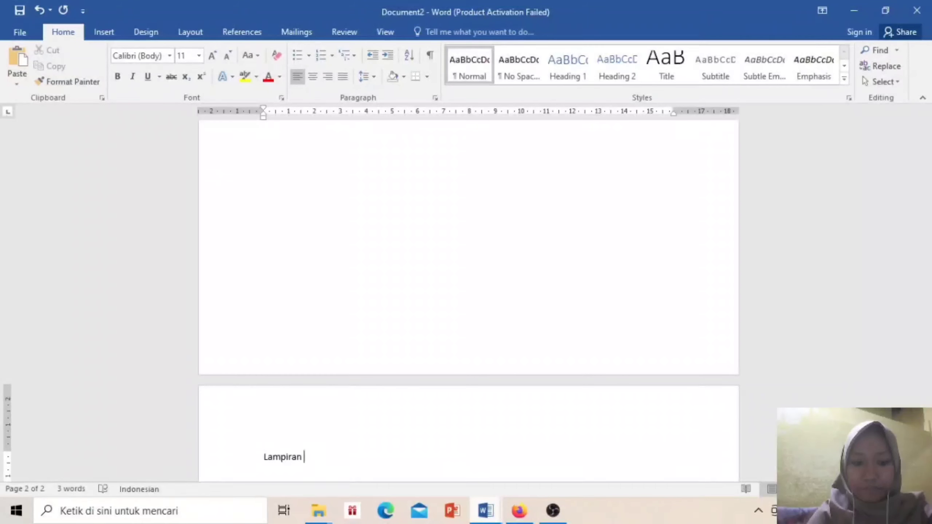
{"action": "key", "text": "Return"}
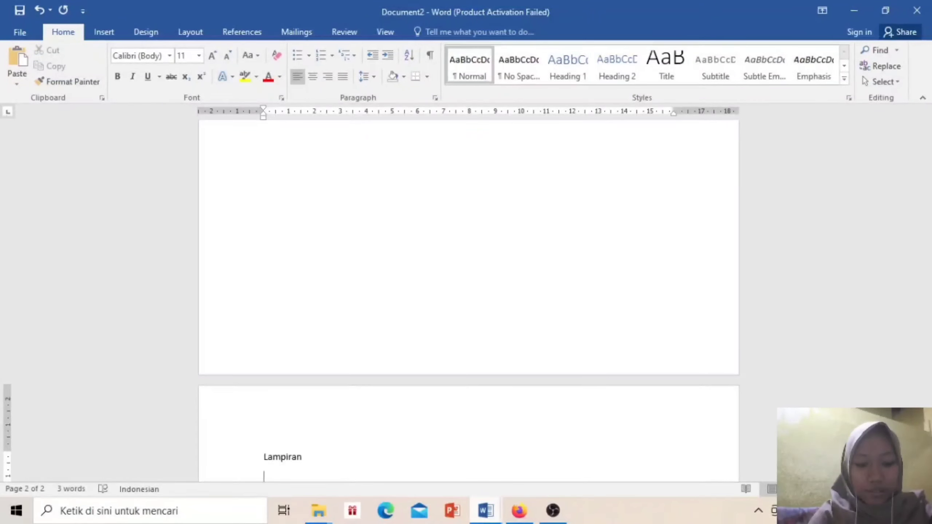
{"action": "type", "text": "Jadwal per"}
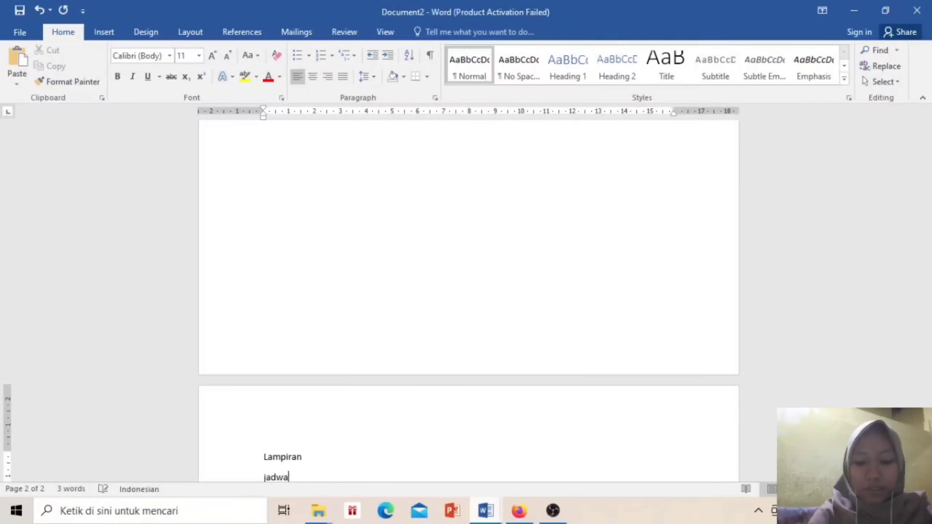
{"action": "key", "text": "BackSpace"}
{"action": "type", "text": "nel"}
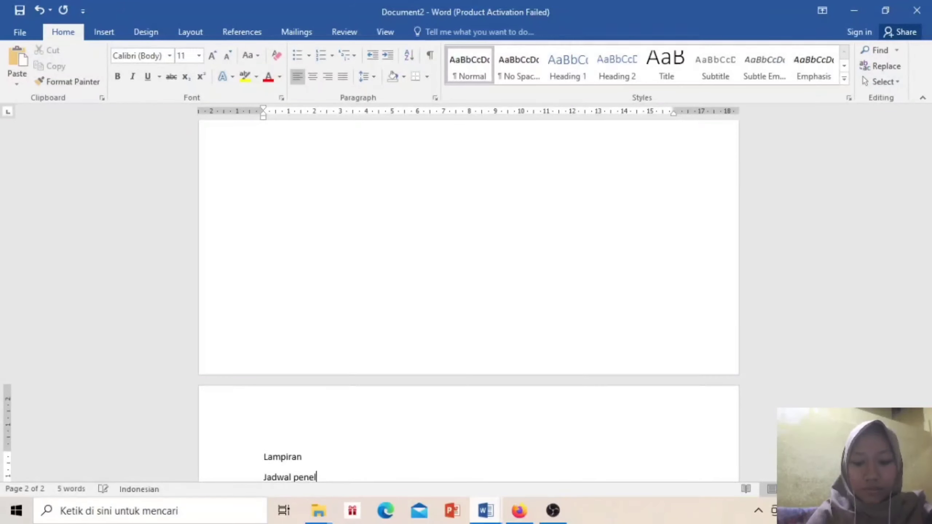
{"action": "type", "text": "itian"}
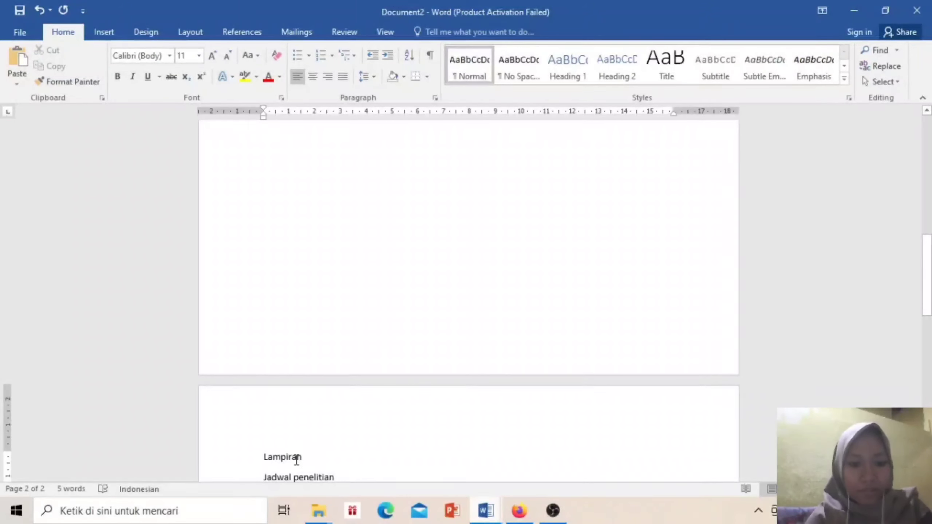
{"action": "left_click_drag", "start_coordinate": [302, 457], "coordinate": [264, 456]}
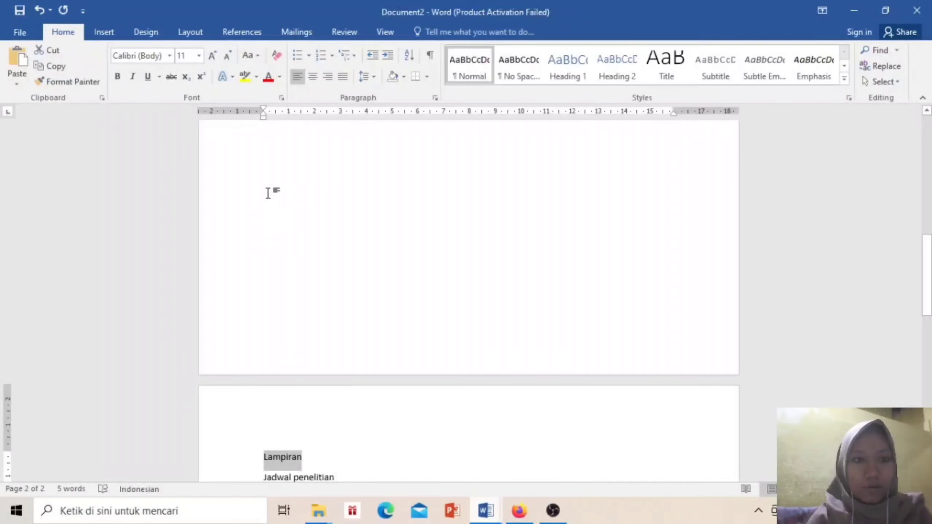
Create a new caption label 'lampiran' in the Insert Caption dialog
{"action": "left_click", "coordinate": [238, 29]}
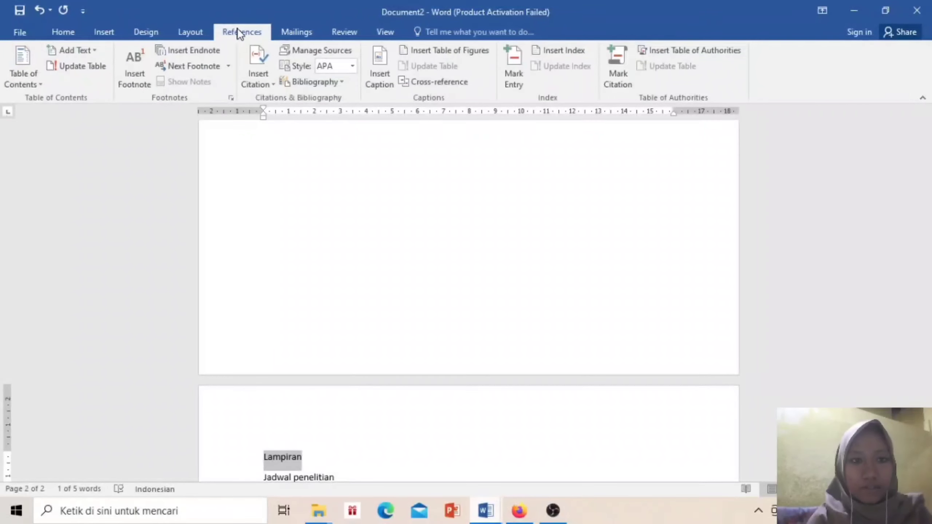
{"action": "left_click", "coordinate": [383, 83]}
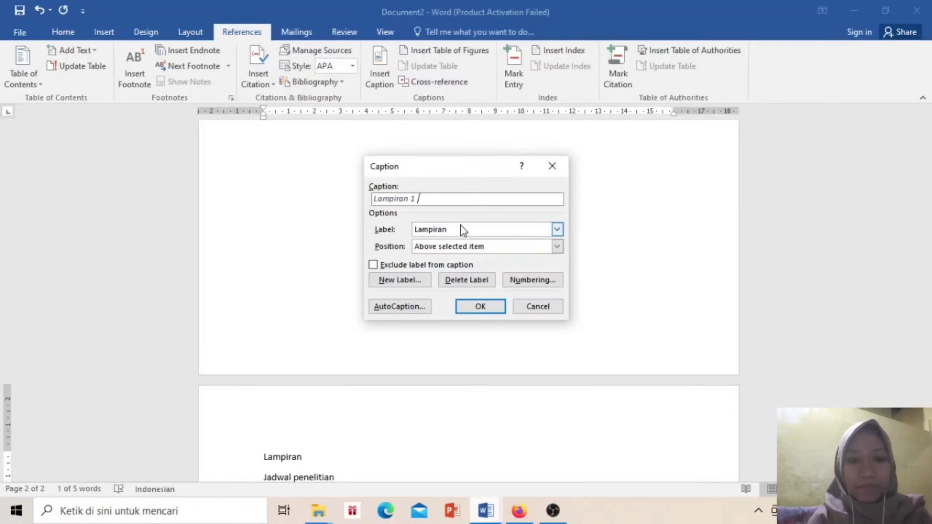
{"action": "left_click", "coordinate": [411, 285]}
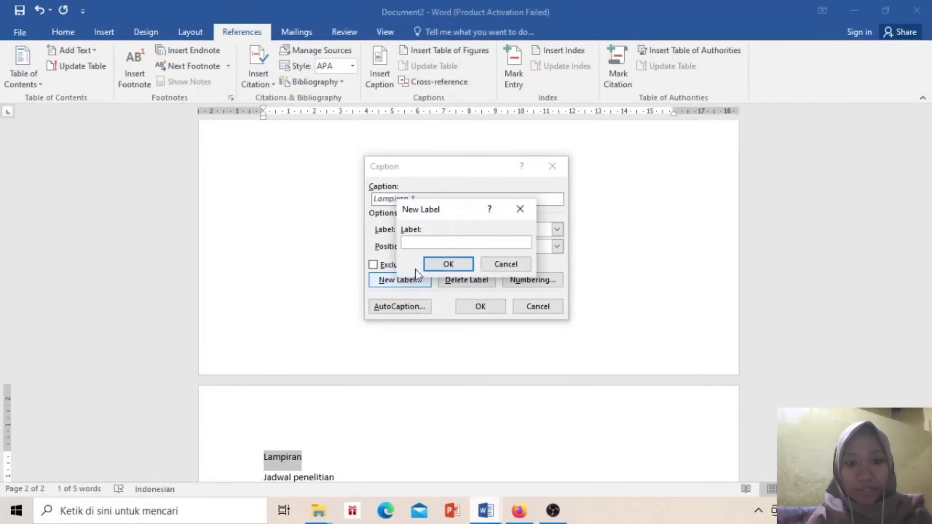
{"action": "type", "text": "la"}
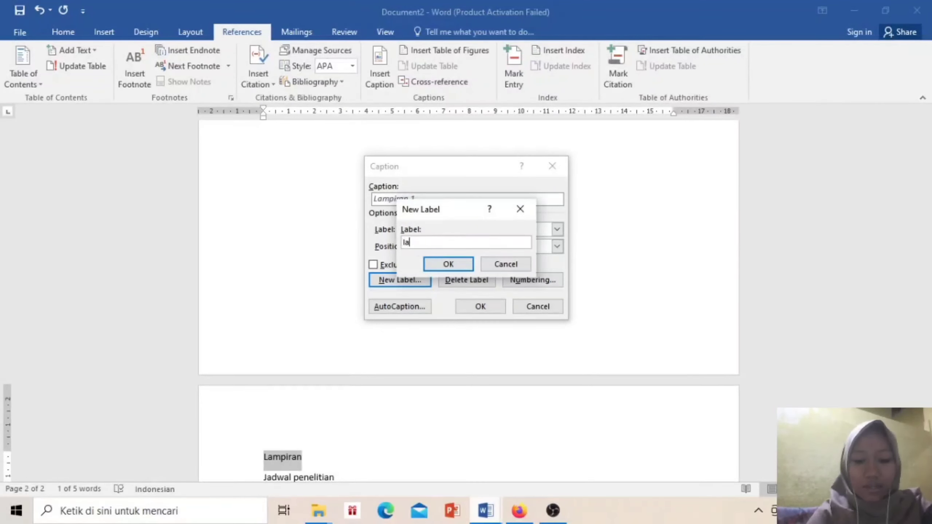
{"action": "type", "text": "mpiran"}
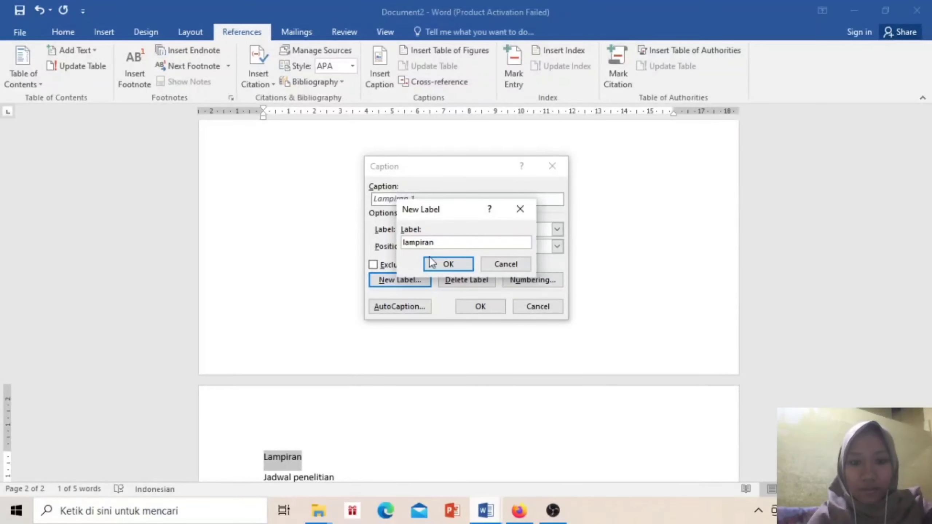
{"action": "left_click", "coordinate": [451, 265]}
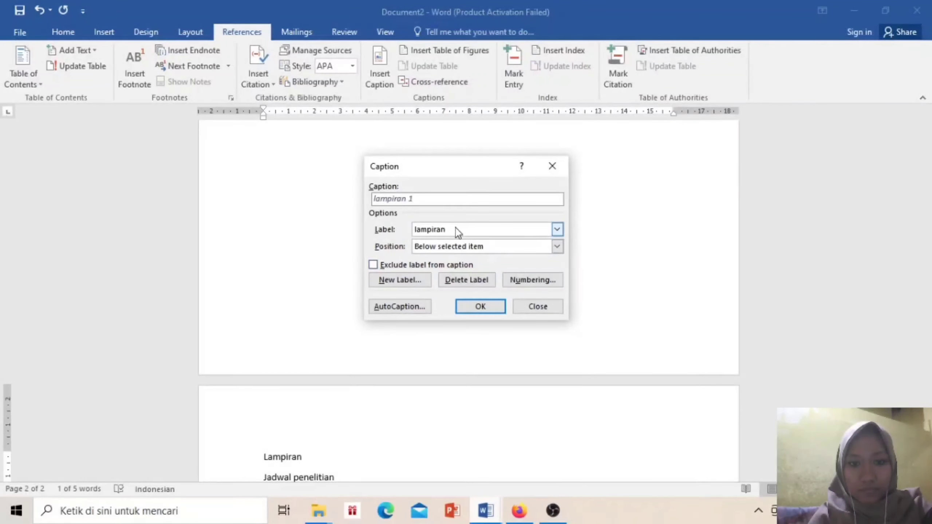
Insert the caption 'Lampiran 1 jadwal penelitian' above the selected item
{"action": "left_click", "coordinate": [557, 230]}
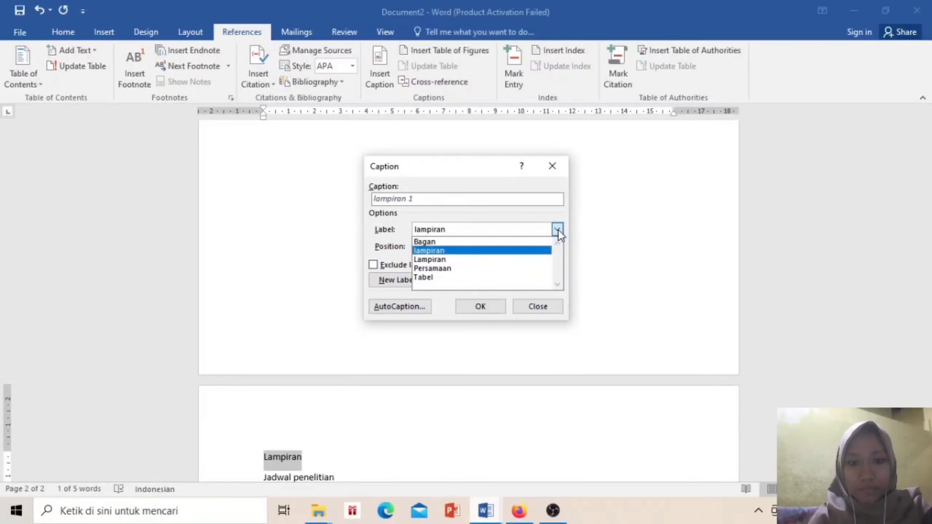
{"action": "left_click", "coordinate": [498, 260]}
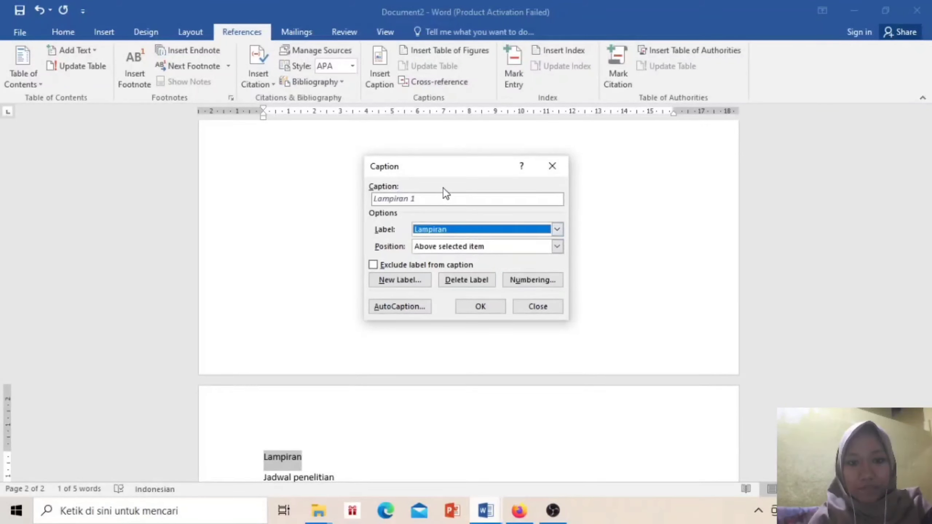
{"action": "left_click", "coordinate": [479, 247]}
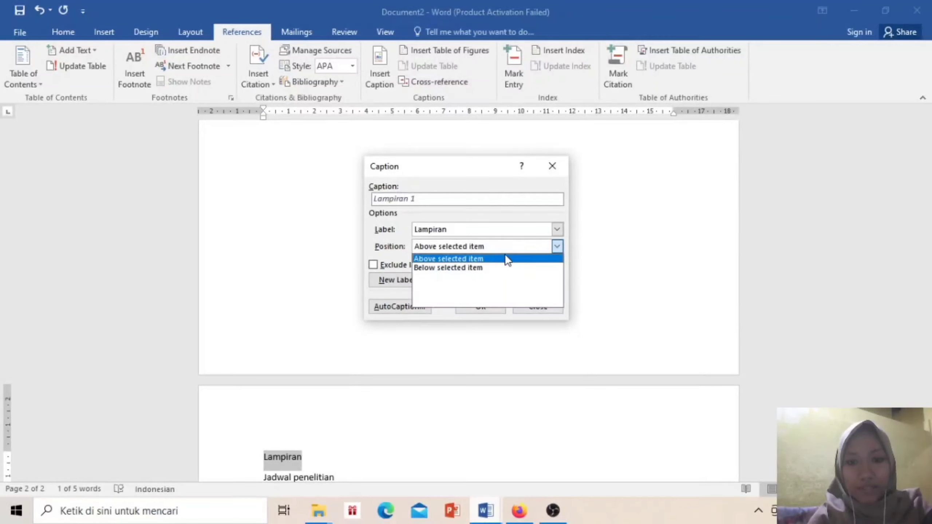
{"action": "left_click", "coordinate": [562, 246]}
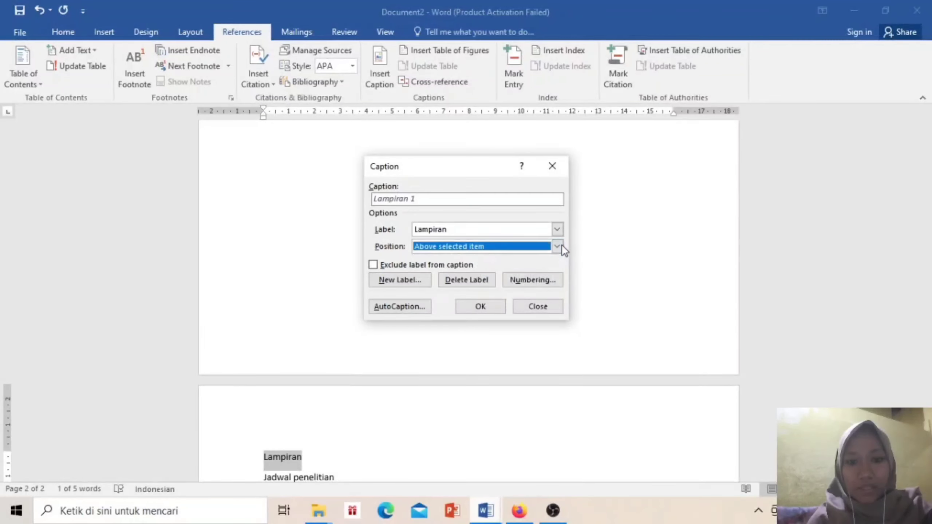
{"action": "left_click", "coordinate": [443, 200]}
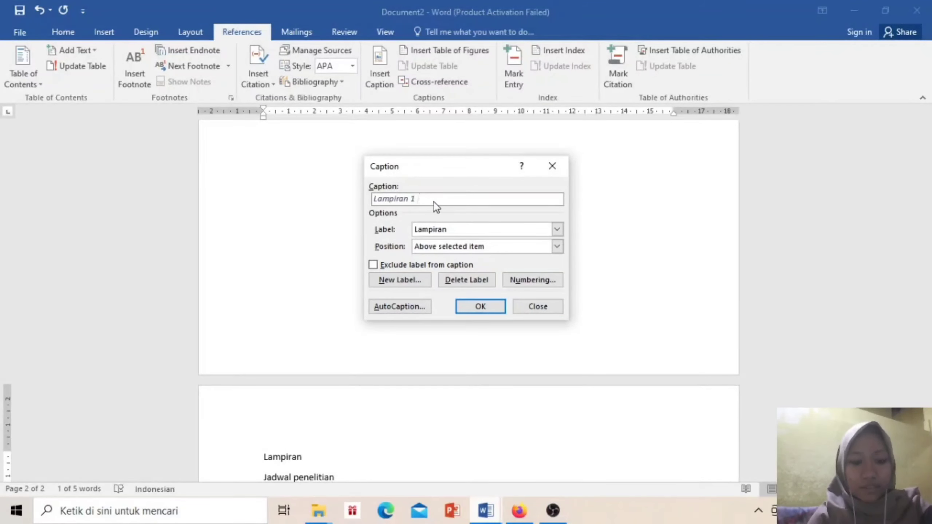
{"action": "type", "text": "jadwal"}
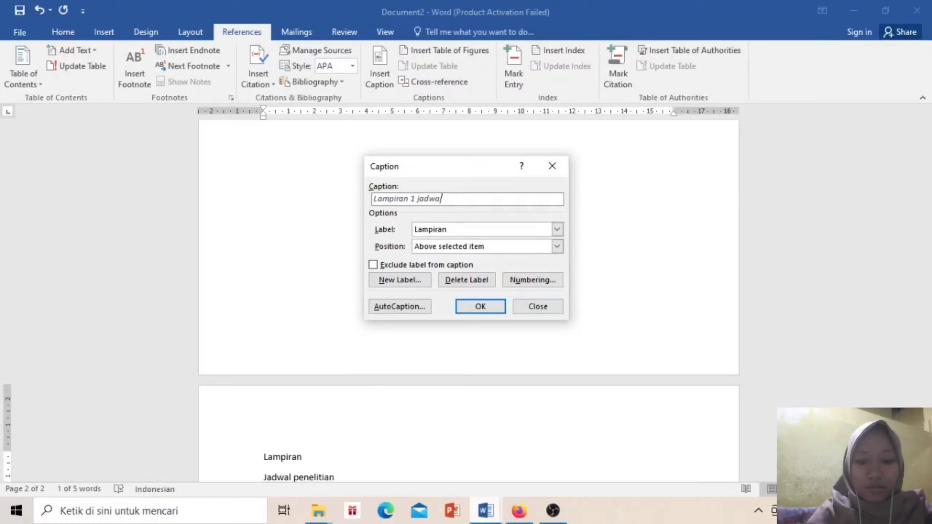
{"action": "type", "text": " penelitian"}
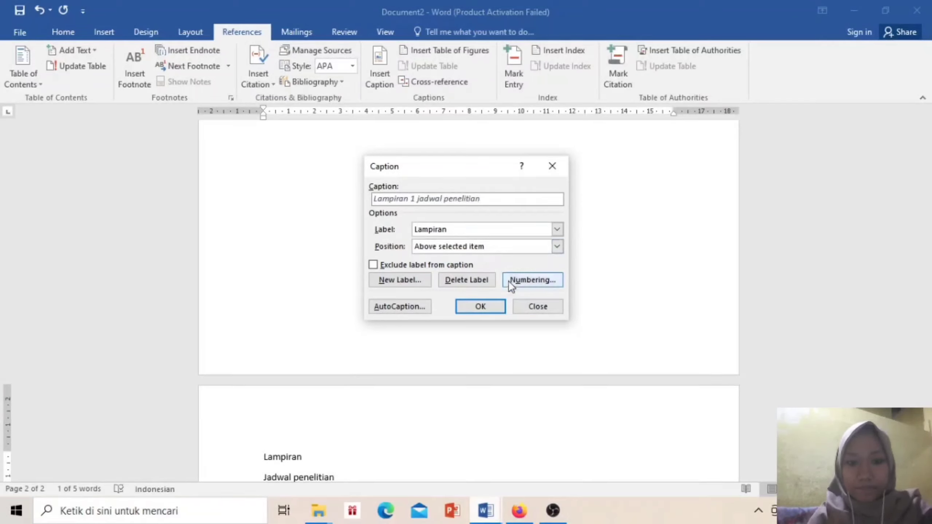
{"action": "left_click", "coordinate": [494, 311]}
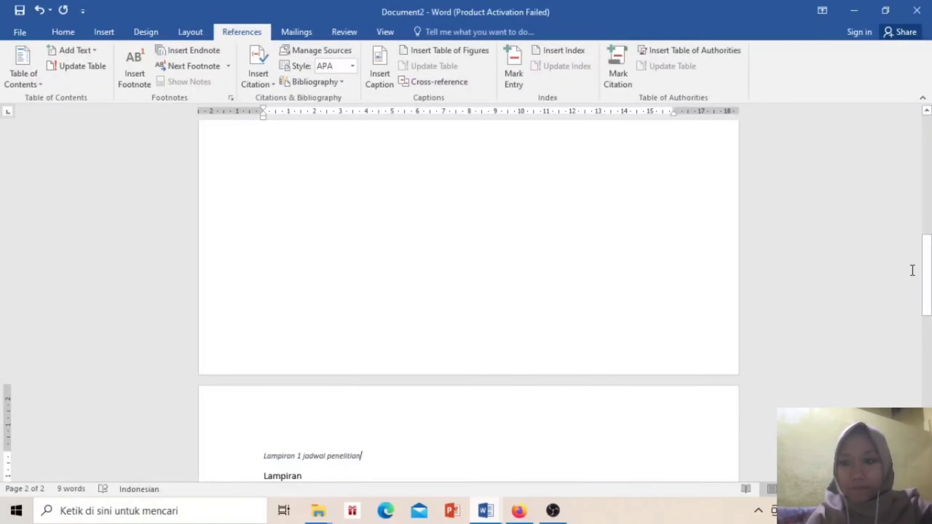
Select the caption line and create a new style from its formatting
{"action": "left_click_drag", "start_coordinate": [927, 274], "coordinate": [926, 318]}
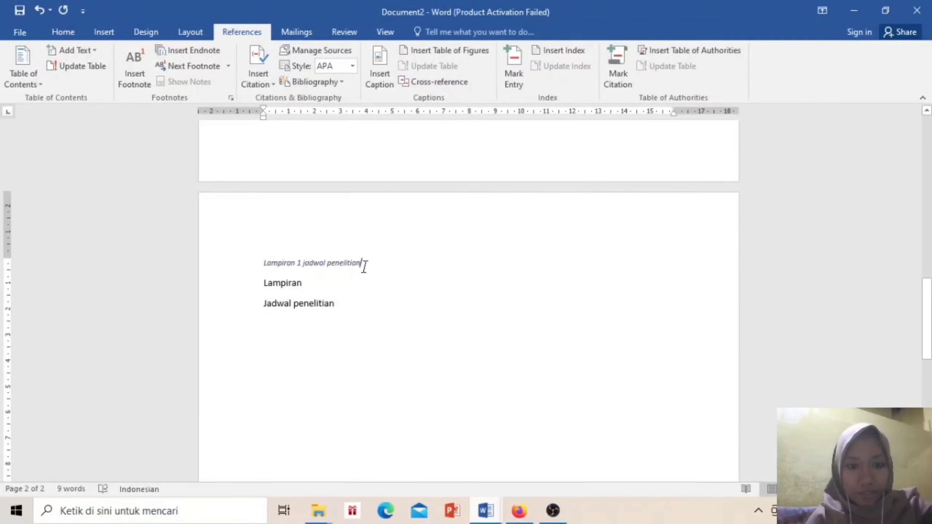
{"action": "left_click_drag", "start_coordinate": [363, 264], "coordinate": [269, 263]}
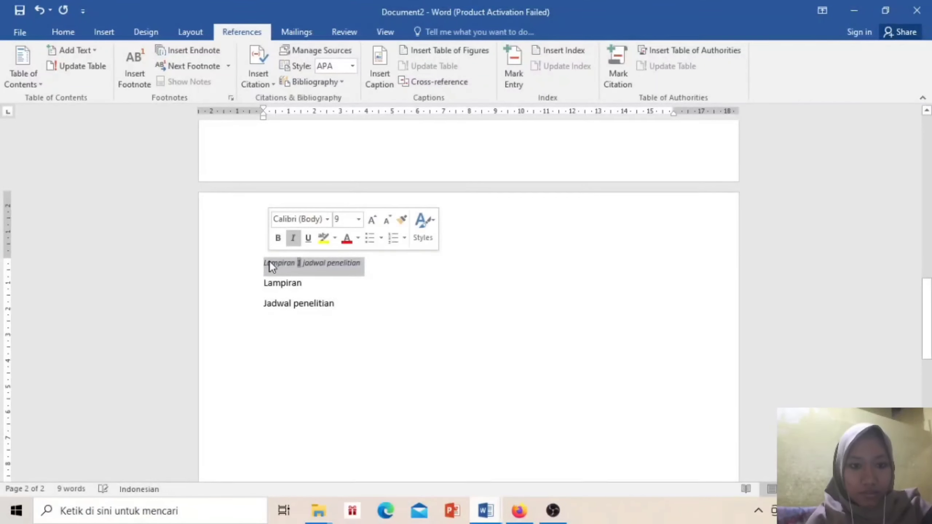
{"action": "left_click", "coordinate": [77, 32]}
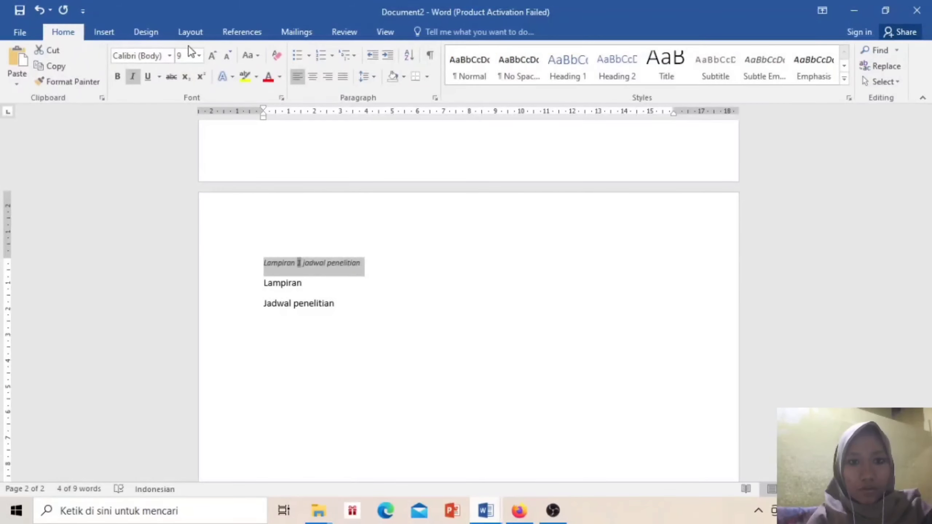
{"action": "left_click", "coordinate": [844, 78]}
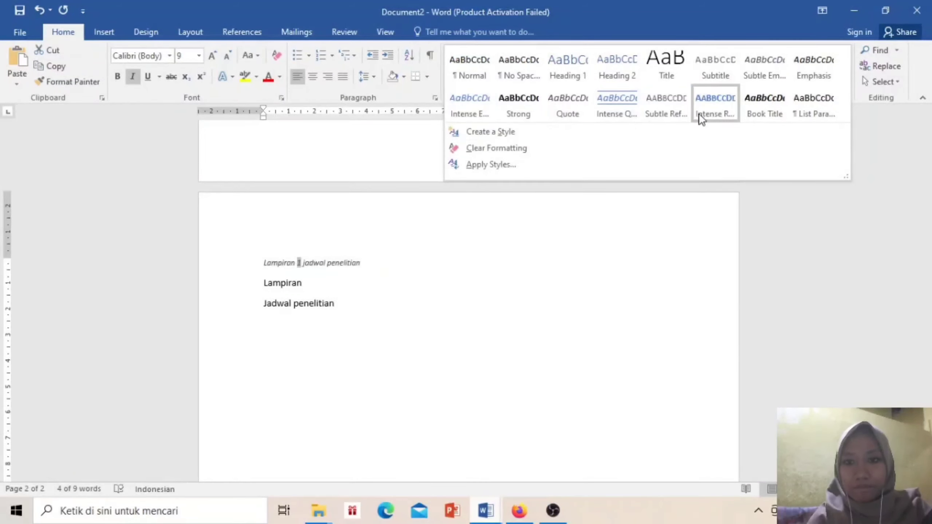
{"action": "left_click", "coordinate": [606, 136]}
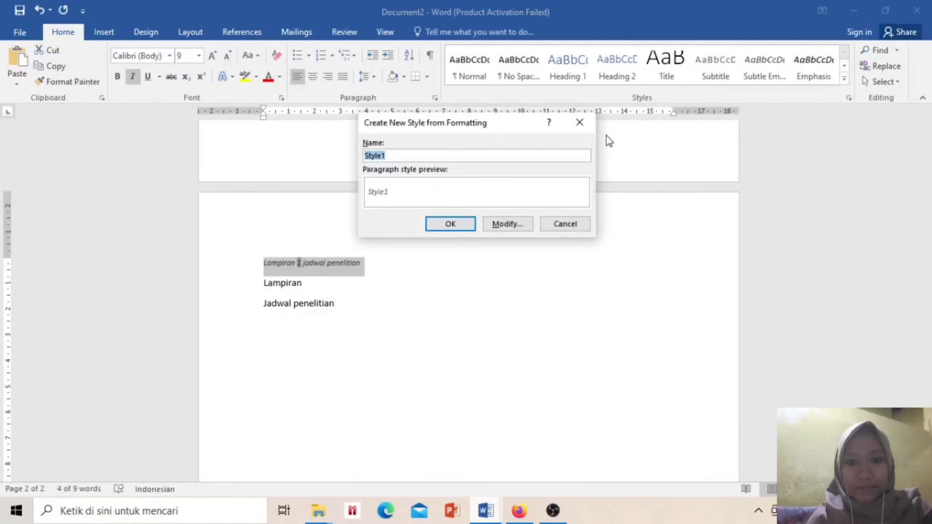
Name the new style 'Lampiran' and show its full formatting options
{"action": "left_click", "coordinate": [420, 157]}
{"action": "key", "text": "BackSpace"}
{"action": "key", "text": "BackSpace"}
{"action": "key", "text": "BackSpace"}
{"action": "key", "text": "BackSpace"}
{"action": "key", "text": "BackSpace"}
{"action": "key", "text": "BackSpace"}
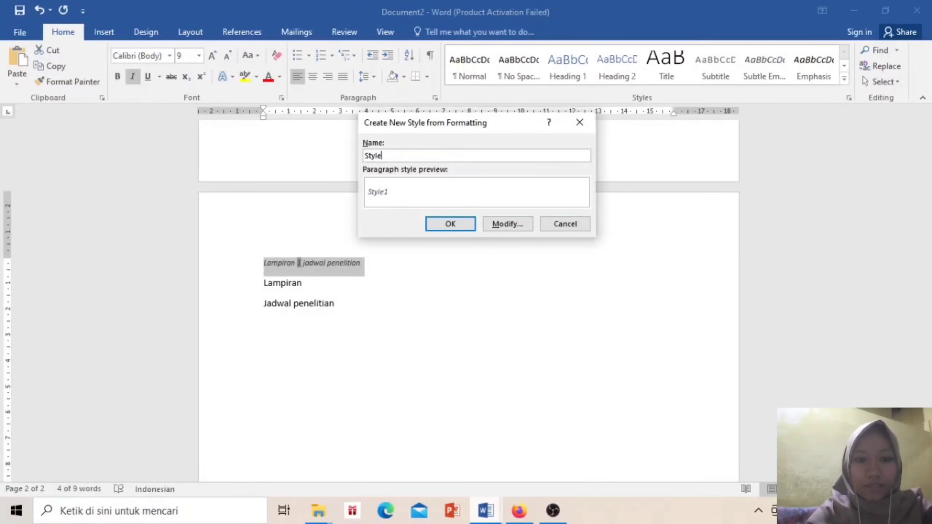
{"action": "type", "text": "L"}
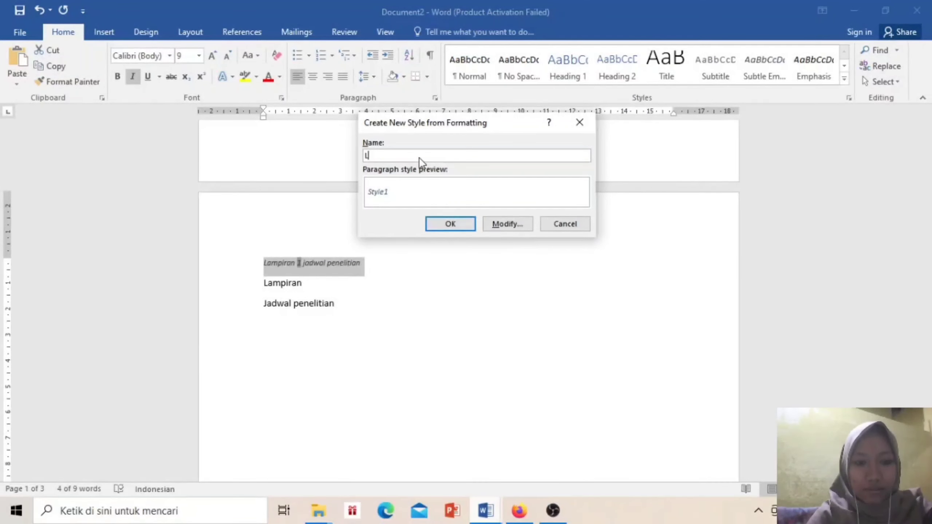
{"action": "type", "text": "am"}
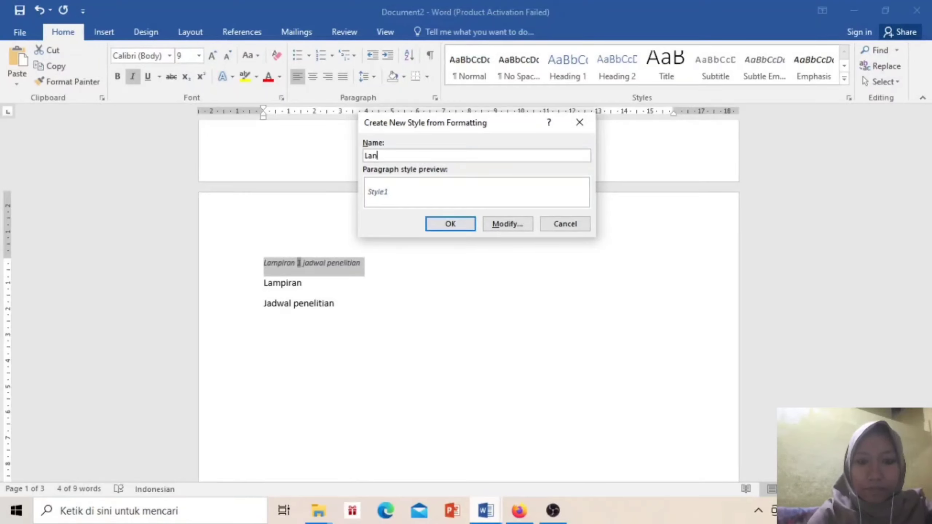
{"action": "type", "text": "piran"}
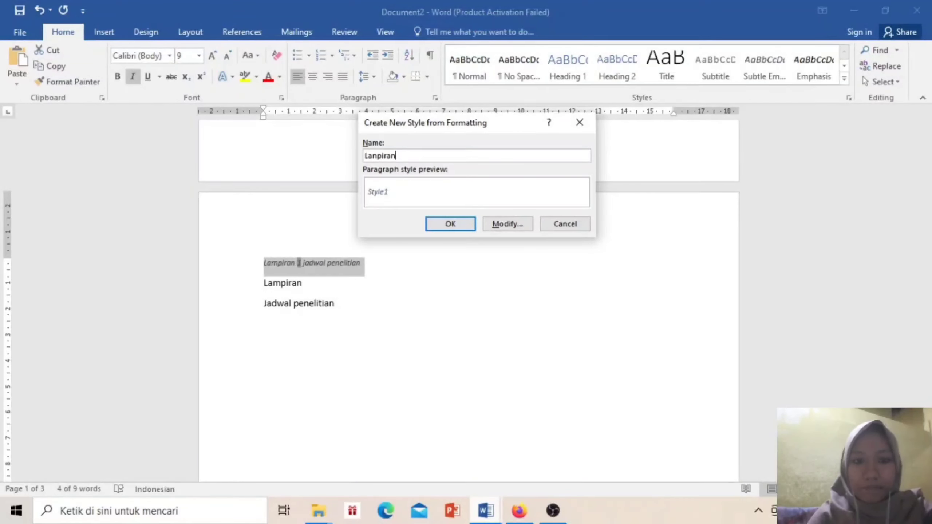
{"action": "left_click", "coordinate": [494, 230]}
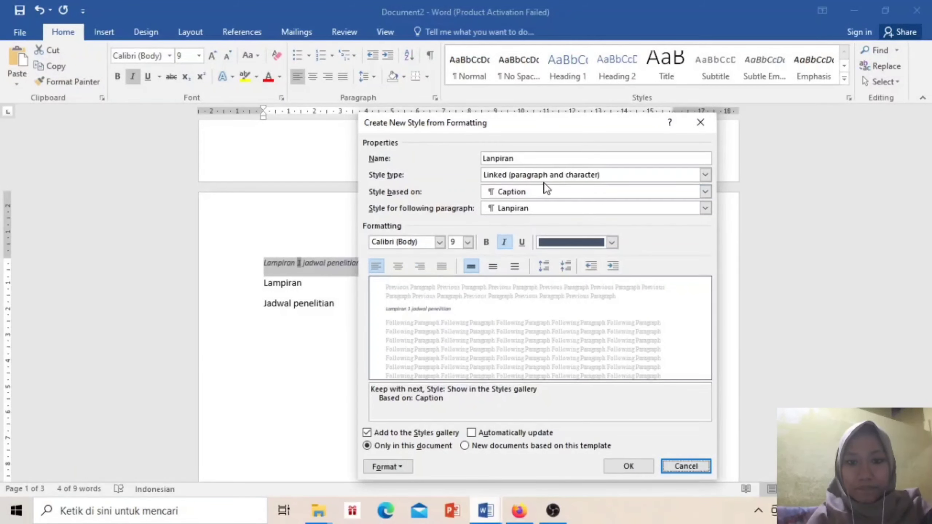
{"action": "left_click", "coordinate": [494, 160]}
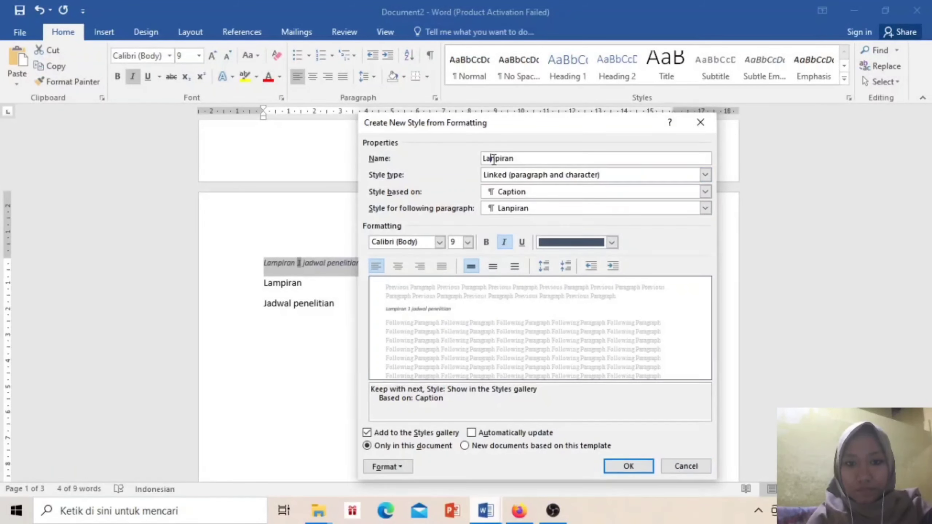
{"action": "key", "text": "BackSpace"}
{"action": "type", "text": "m"}
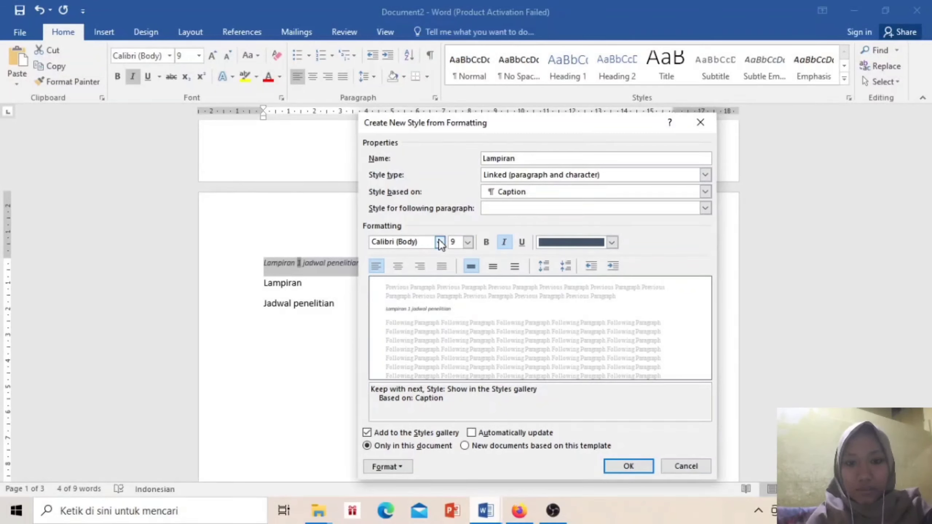
Set the Lampiran style to Times New Roman 12 pt, bold, non-italic, Automatic colour
{"action": "left_click", "coordinate": [439, 242]}
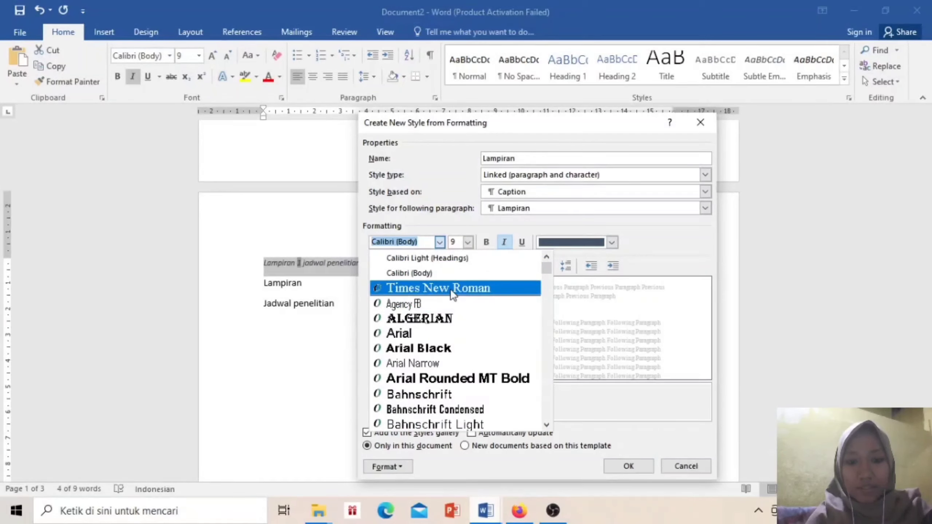
{"action": "left_click", "coordinate": [450, 289]}
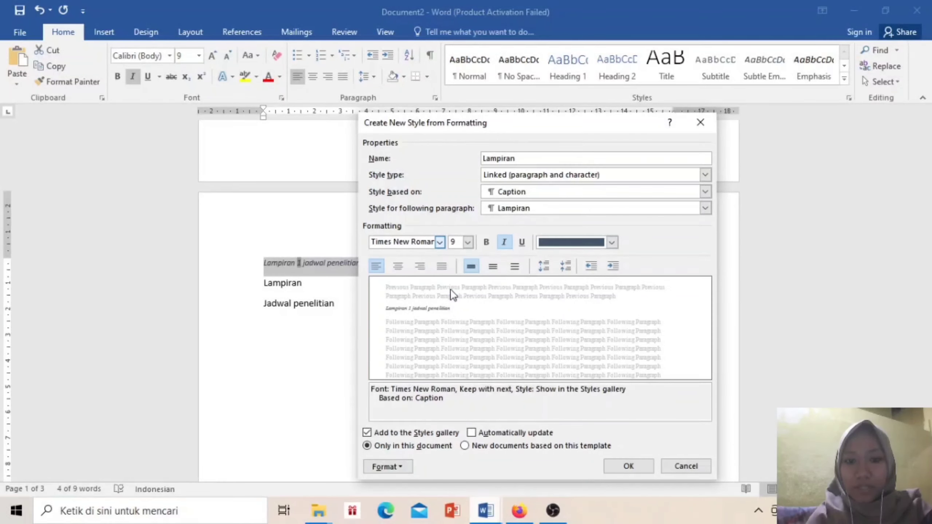
{"action": "left_click", "coordinate": [468, 244]}
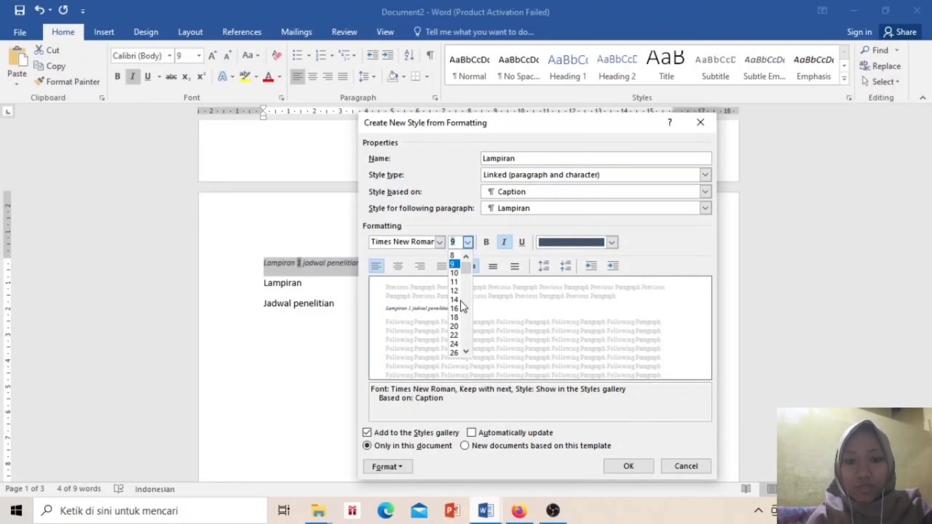
{"action": "left_click", "coordinate": [456, 291]}
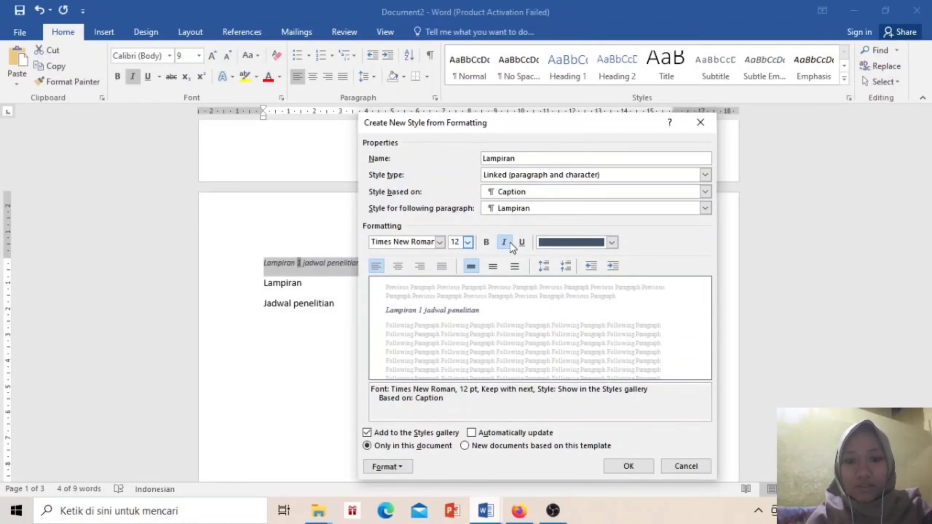
{"action": "left_click", "coordinate": [487, 242]}
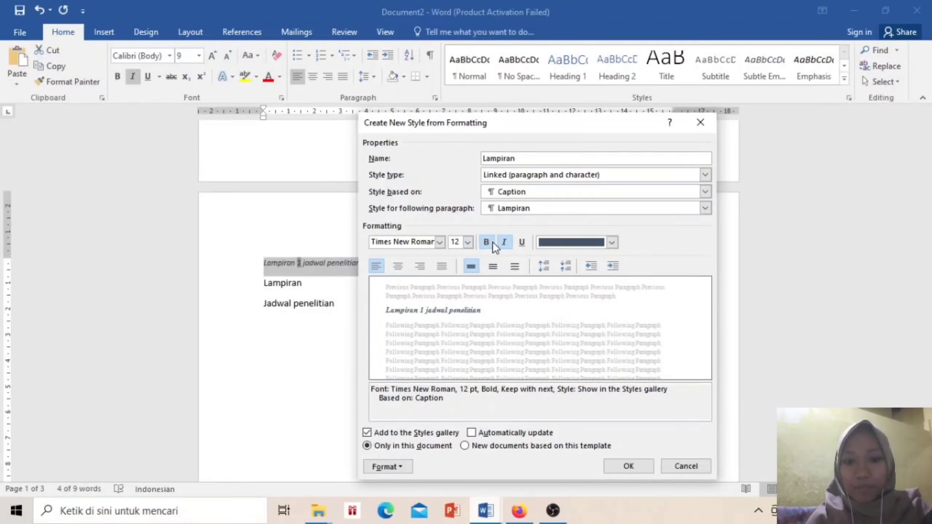
{"action": "left_click", "coordinate": [501, 244]}
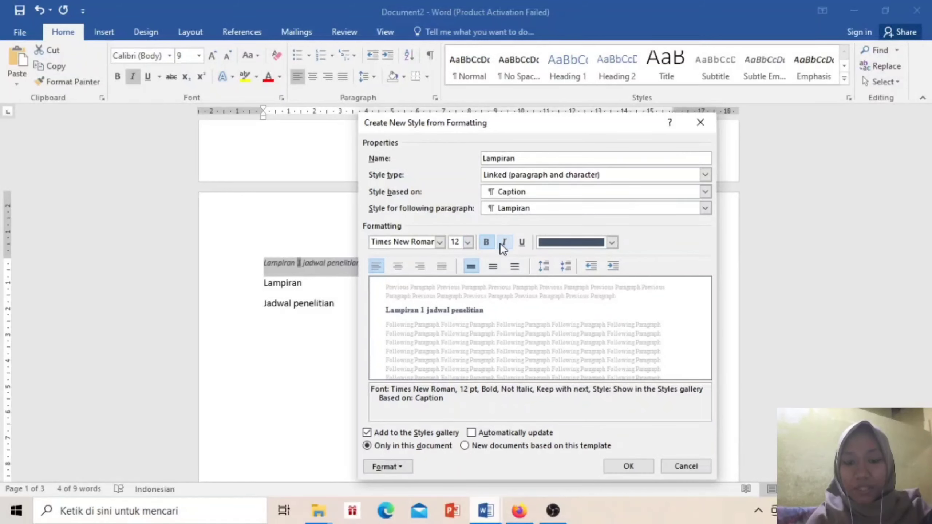
{"action": "left_click", "coordinate": [612, 242]}
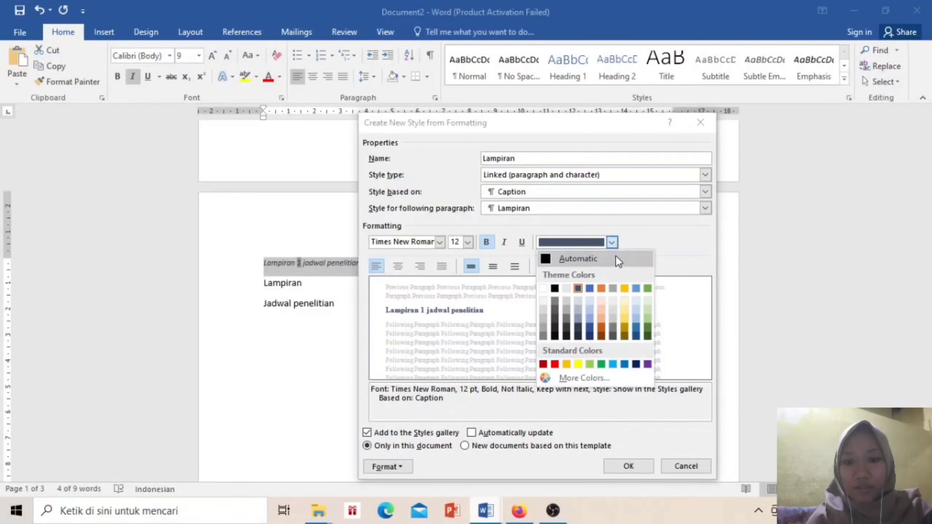
{"action": "left_click", "coordinate": [588, 258]}
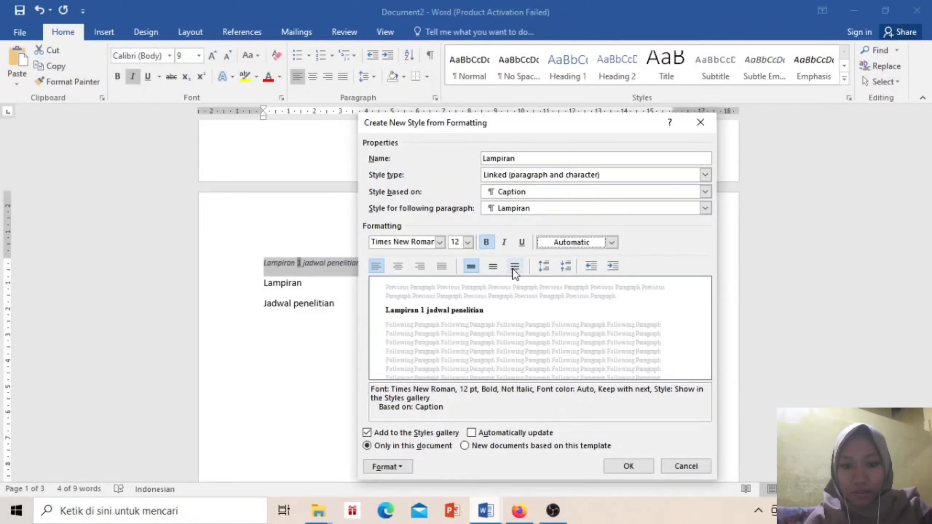
Justify the Lampiran style with 1.5 line spacing and 6 pt before, 16 pt after
{"action": "left_click", "coordinate": [494, 266]}
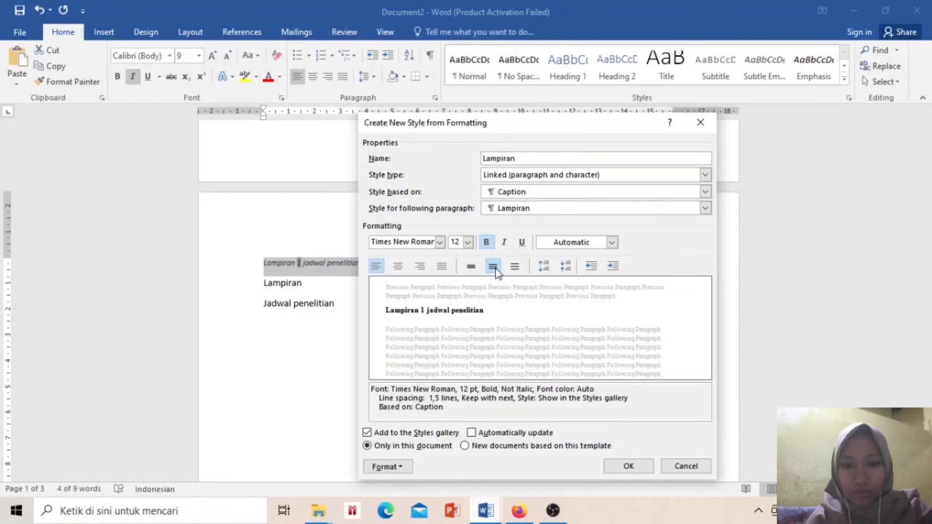
{"action": "left_click", "coordinate": [440, 265]}
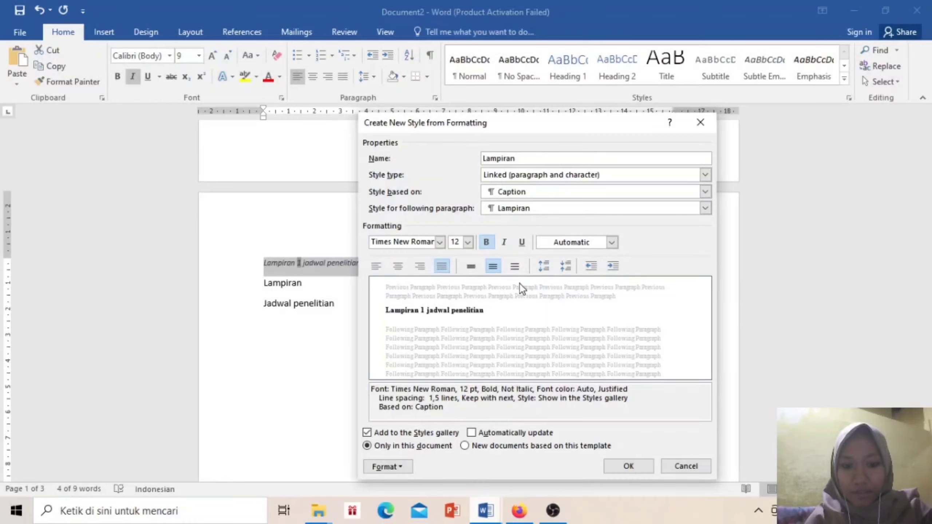
{"action": "left_click", "coordinate": [544, 266]}
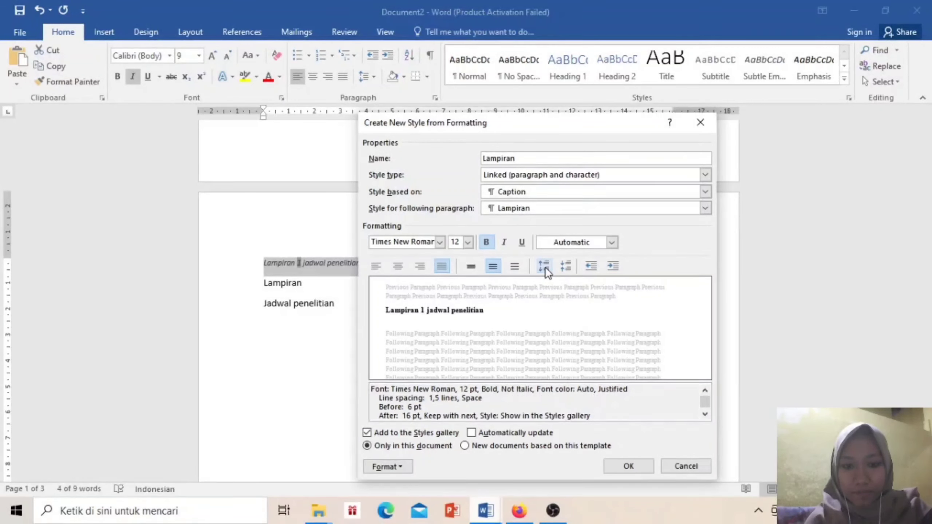
{"action": "left_click", "coordinate": [558, 264]}
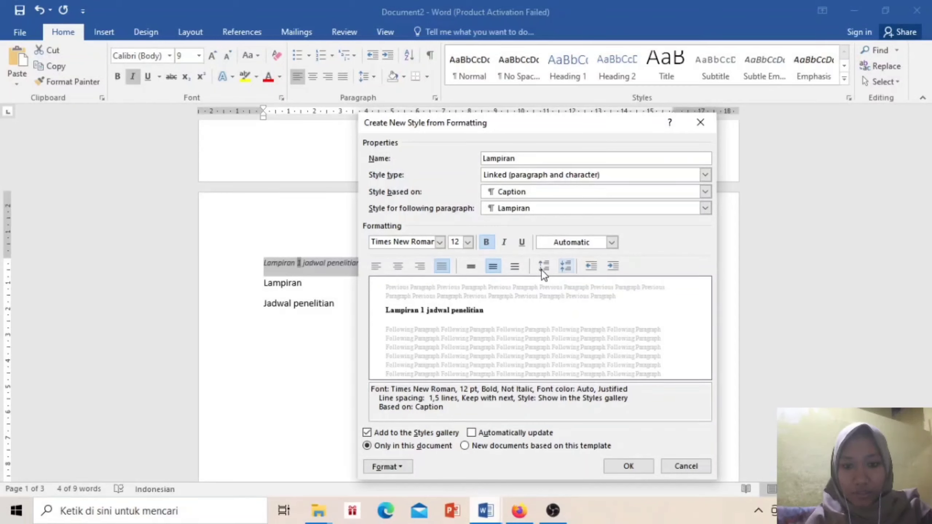
{"action": "left_click", "coordinate": [542, 269]}
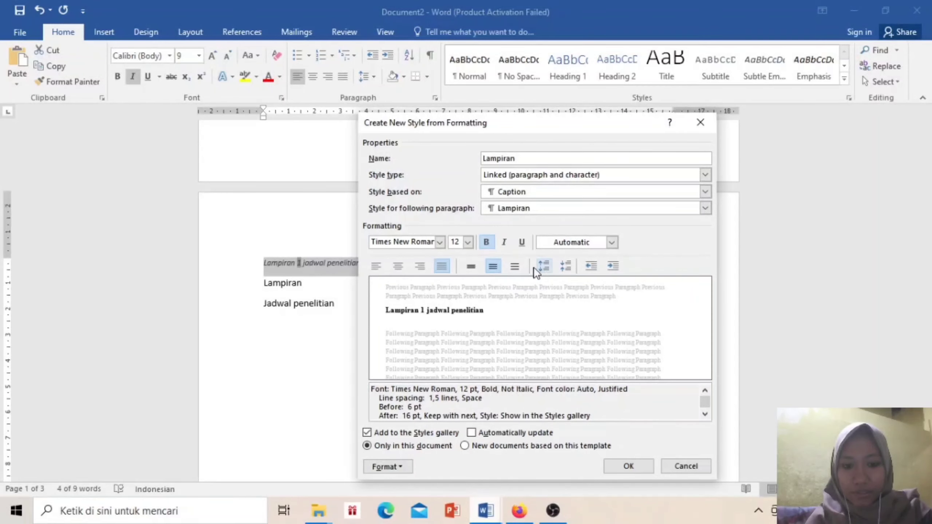
{"action": "left_click", "coordinate": [469, 268]}
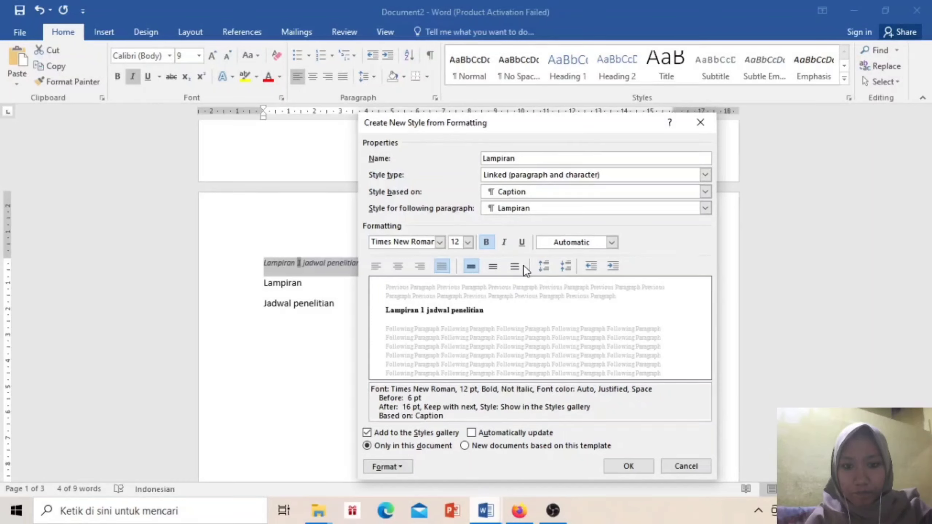
{"action": "left_click", "coordinate": [494, 267]}
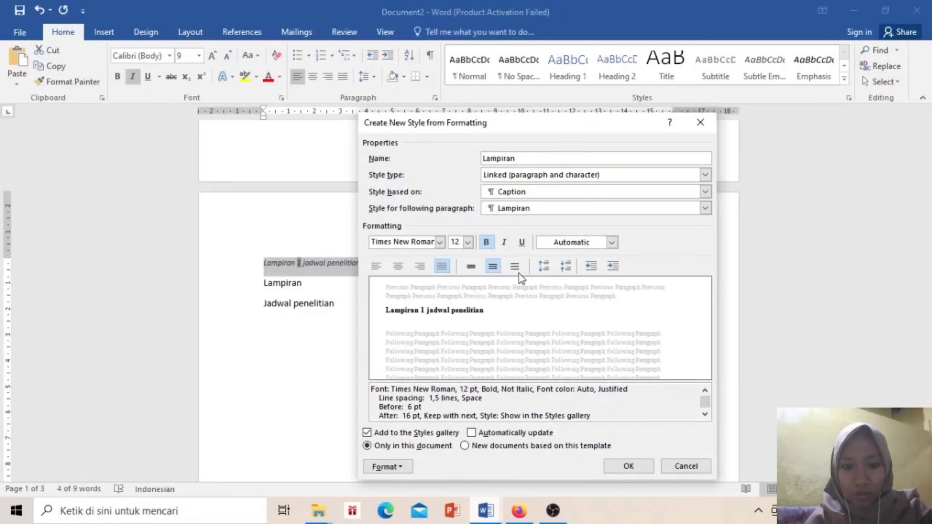
Test larger and double spacing, then keep 1.5 lines with 6/16 pt and create the style
{"action": "left_click", "coordinate": [545, 266]}
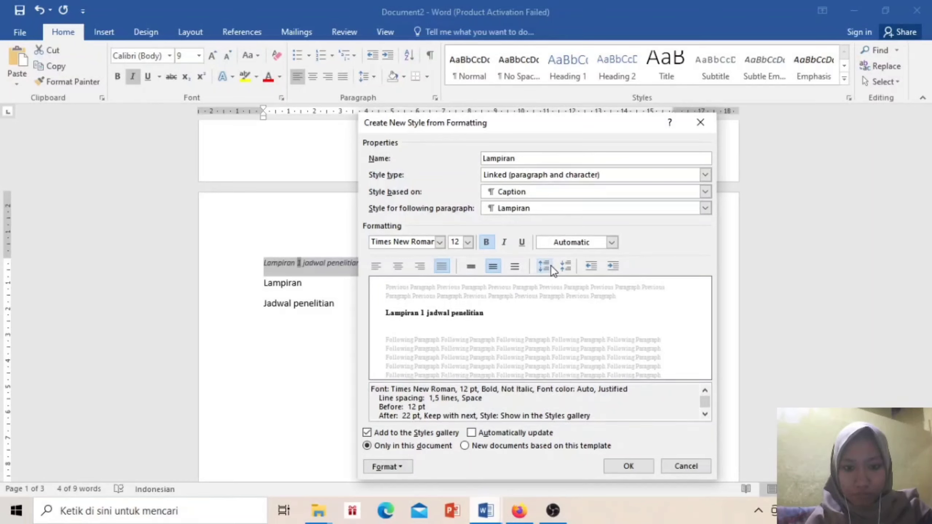
{"action": "left_click", "coordinate": [545, 266]}
{"action": "left_click", "coordinate": [565, 266]}
{"action": "left_click", "coordinate": [565, 267]}
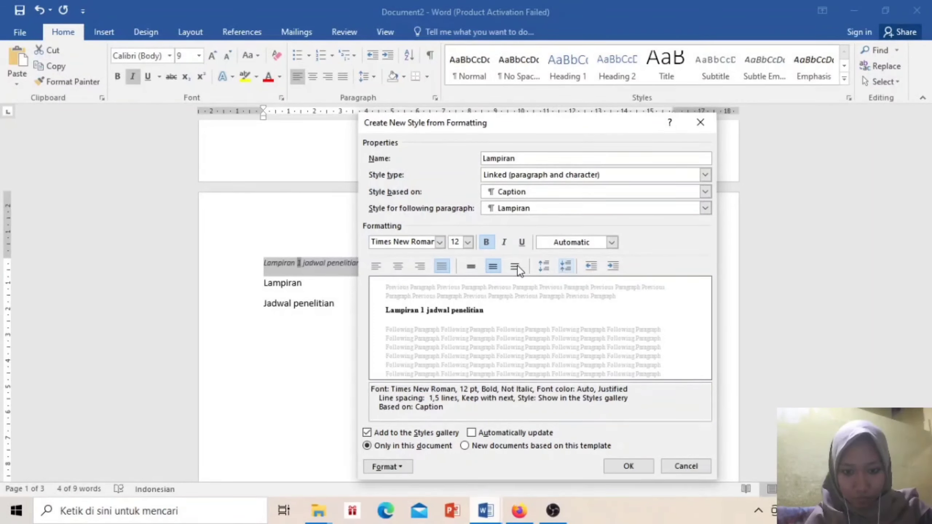
{"action": "left_click", "coordinate": [545, 267]}
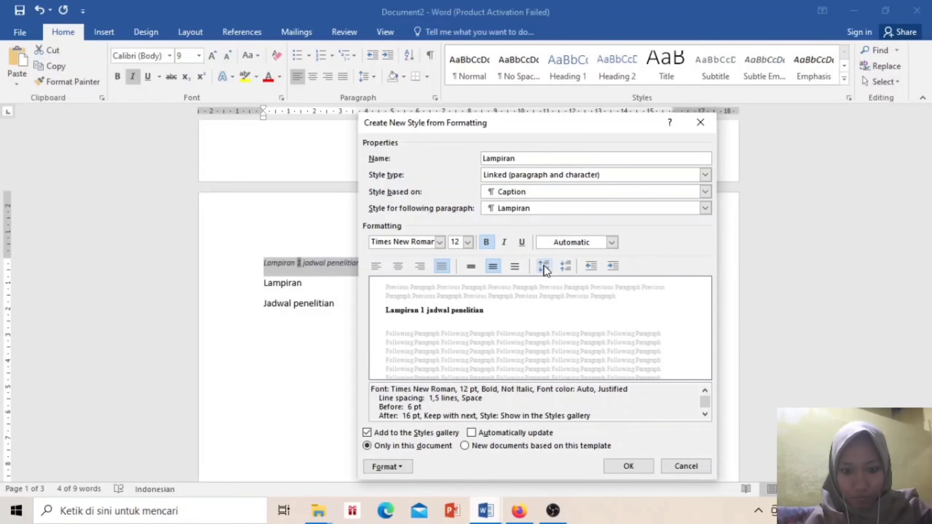
{"action": "left_click", "coordinate": [514, 267]}
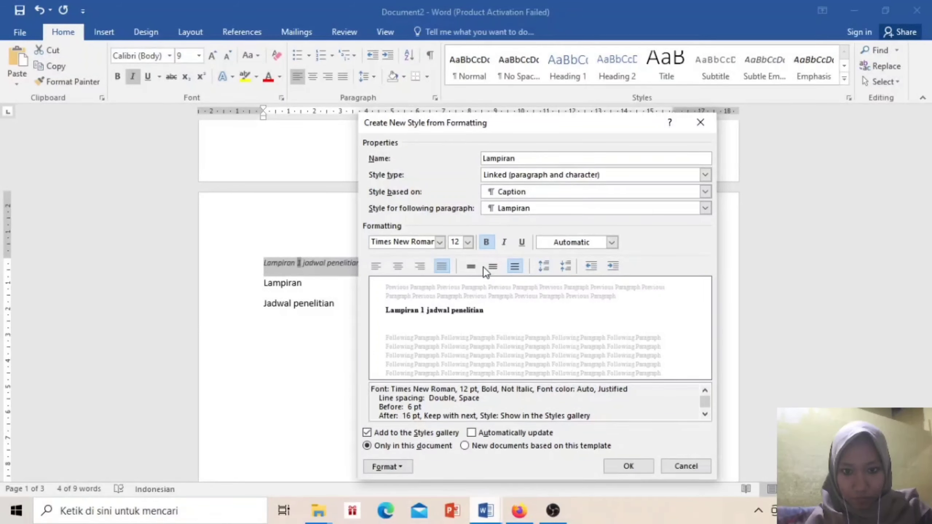
{"action": "left_click", "coordinate": [494, 267]}
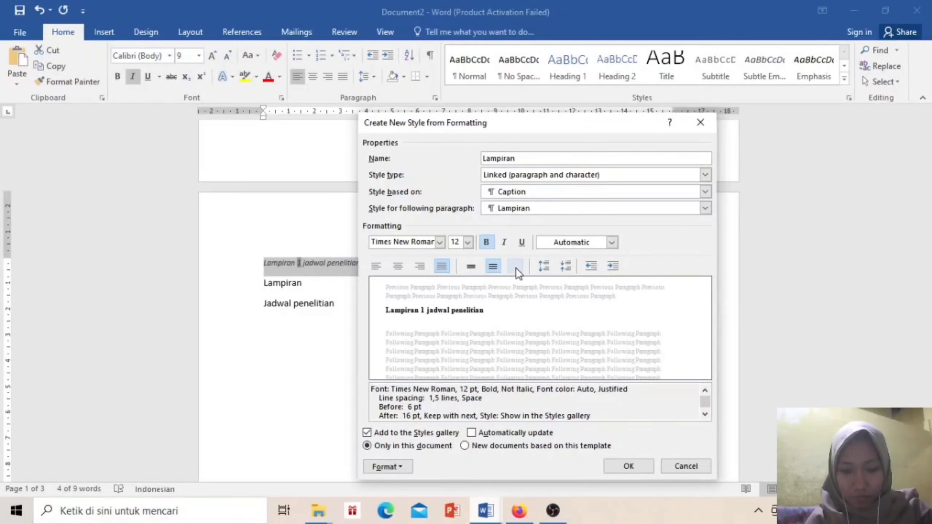
{"action": "left_click", "coordinate": [515, 266]}
{"action": "left_click", "coordinate": [491, 267]}
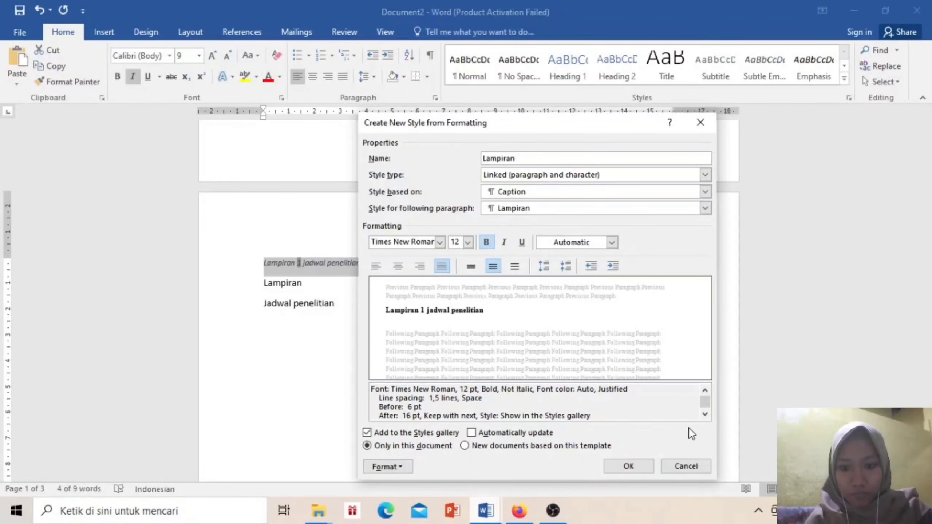
{"action": "left_click", "coordinate": [619, 472]}
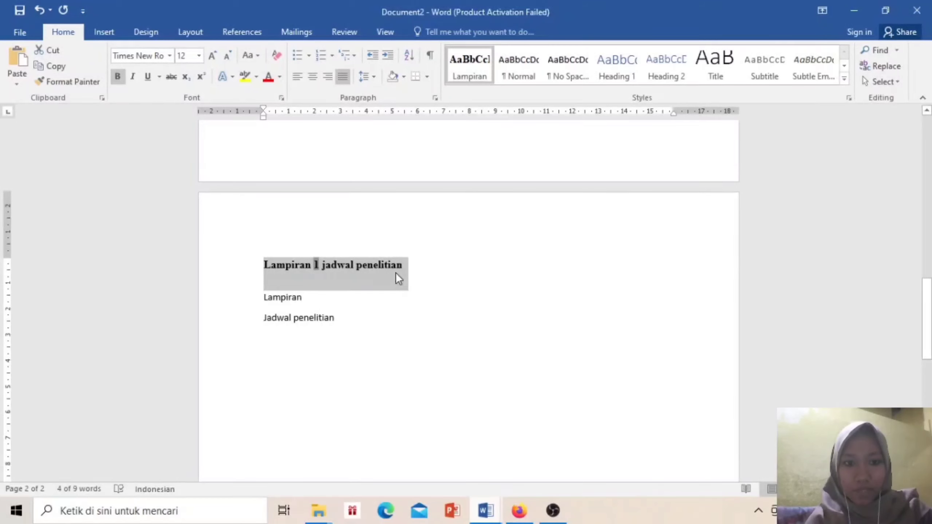
Delete the separate 'Lampiran' line, add a line after 'Jadwal penelitian', and insert a page break
{"action": "left_click", "coordinate": [389, 270]}
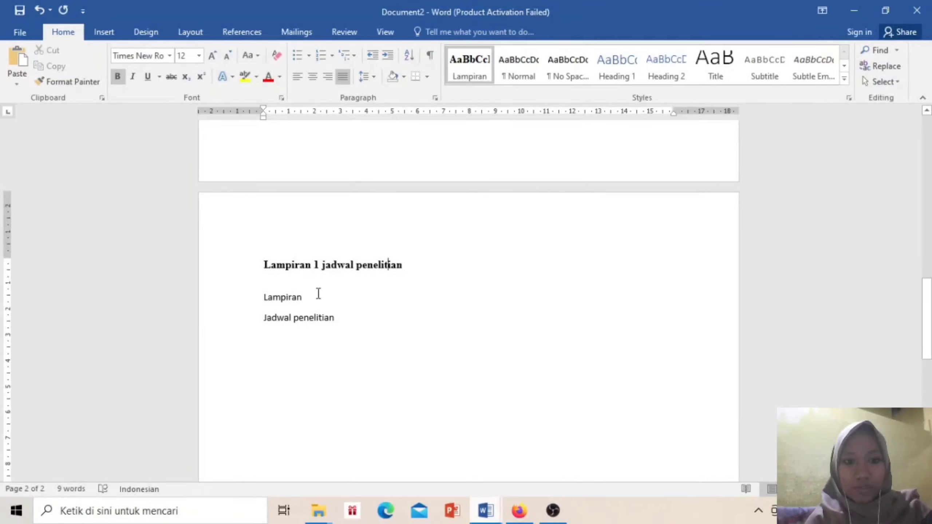
{"action": "left_click_drag", "start_coordinate": [315, 295], "coordinate": [259, 295]}
{"action": "key", "text": "Delete"}
{"action": "key", "text": "Delete"}
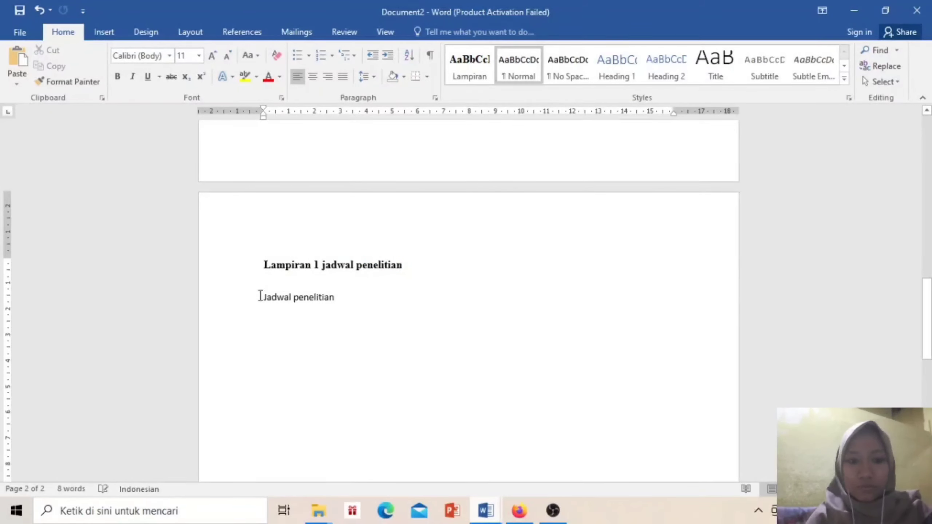
{"action": "key", "text": "BackSpace"}
{"action": "key", "text": "Return"}
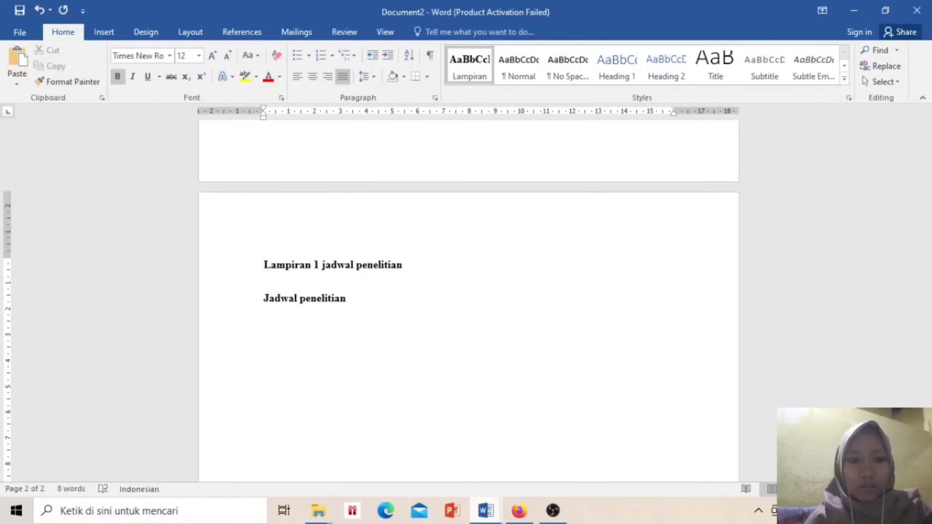
{"action": "left_click", "coordinate": [39, 10]}
{"action": "left_click", "coordinate": [39, 10]}
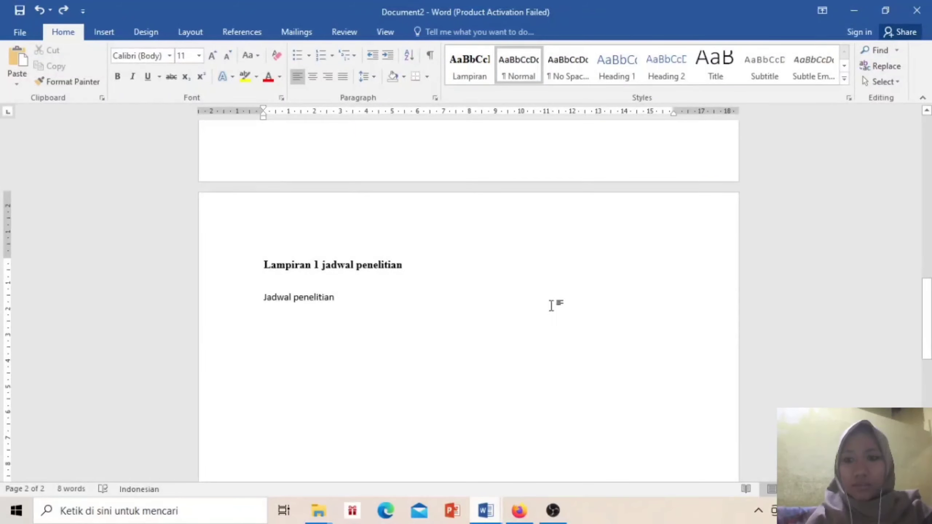
{"action": "key", "text": "Return"}
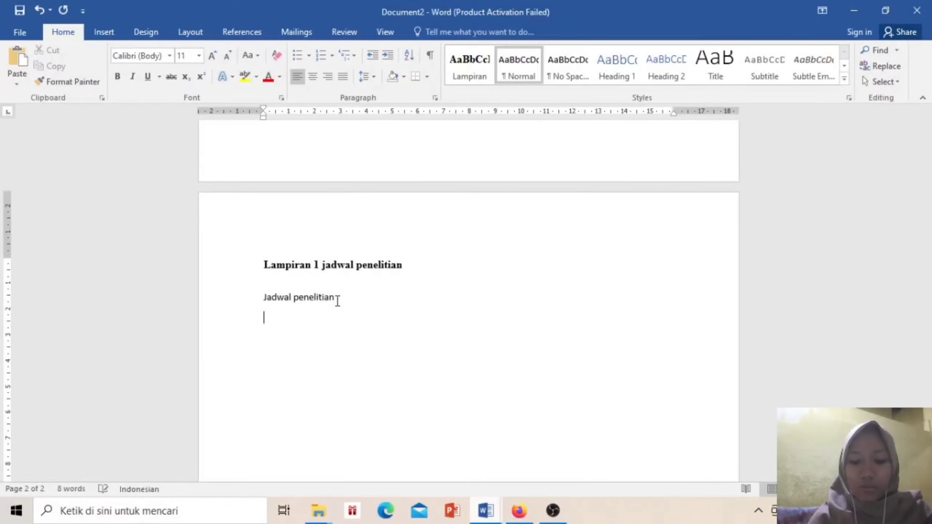
{"action": "key", "text": "ctrl+Return"}
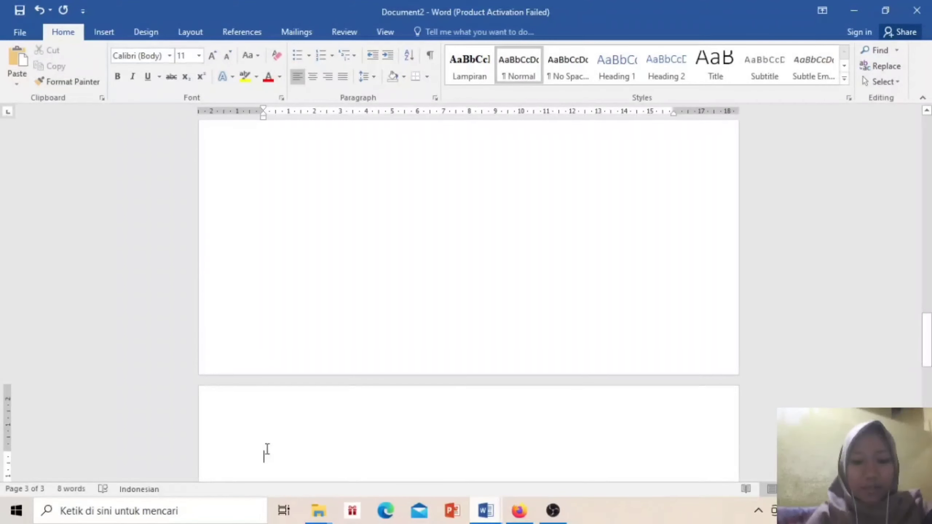
On page 3 write 'Lampiran' and 'Analisis data' on separate lines, then select 'Lampiran'
{"action": "type", "text": "Lampi"}
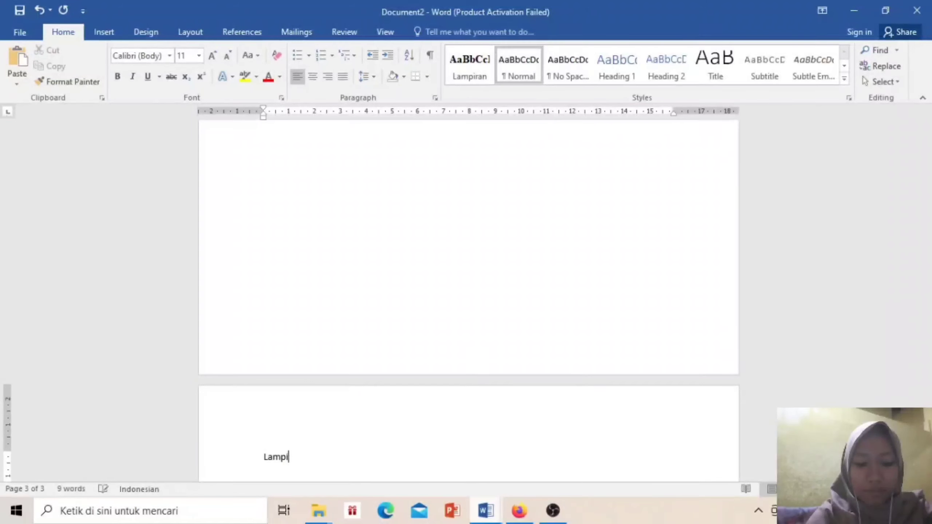
{"action": "type", "text": "ran"}
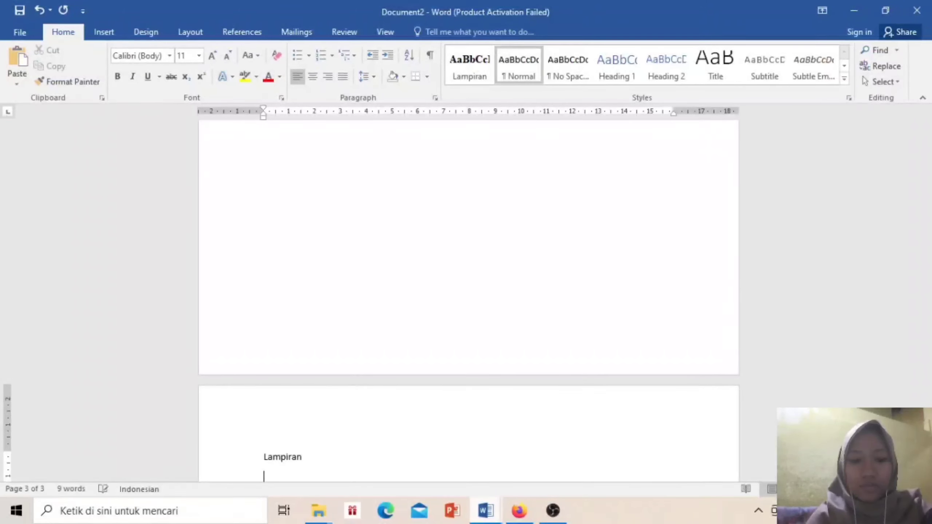
{"action": "key", "text": "Return"}
{"action": "type", "text": "ANN"}
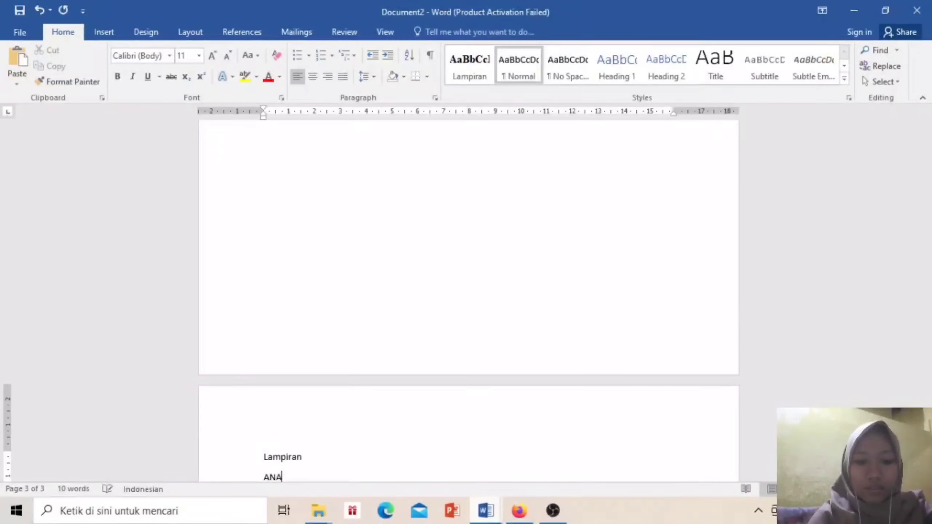
{"action": "key", "text": "BackSpace"}
{"action": "key", "text": "BackSpace"}
{"action": "type", "text": "na"}
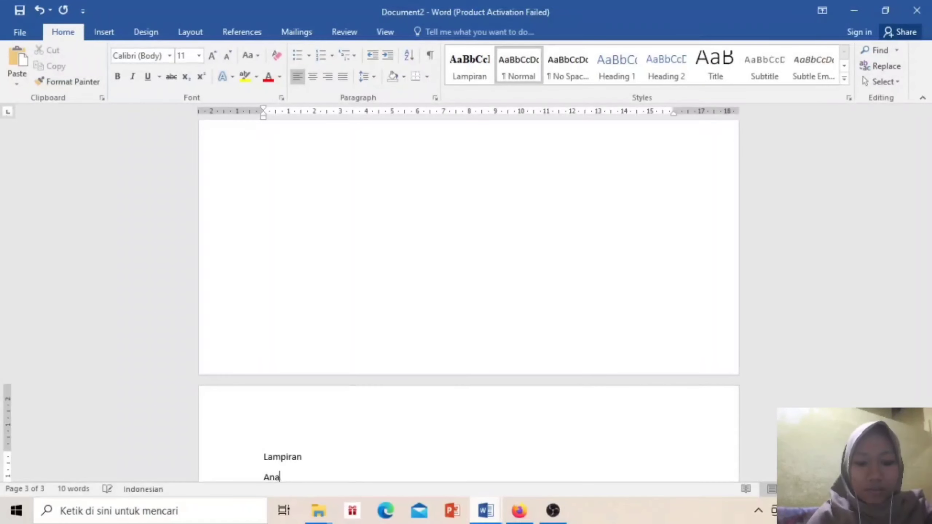
{"action": "type", "text": "lisis "}
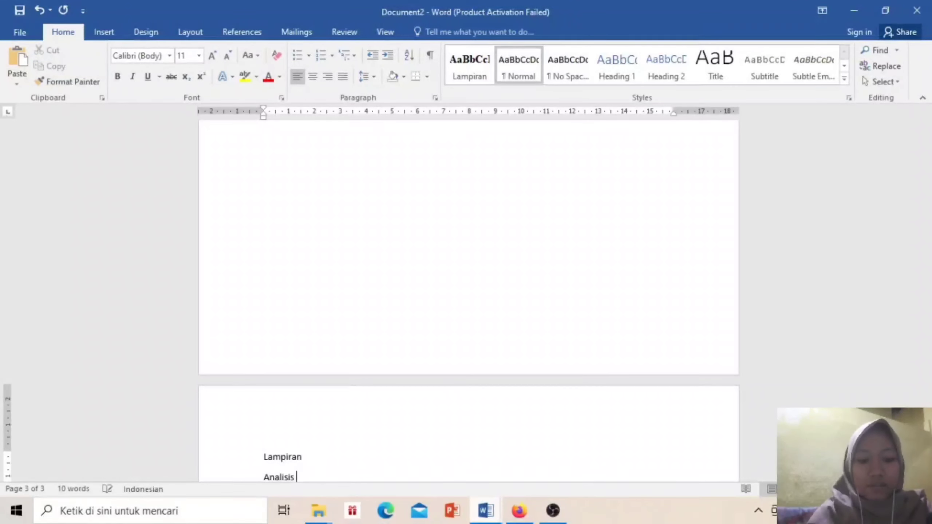
{"action": "type", "text": "data"}
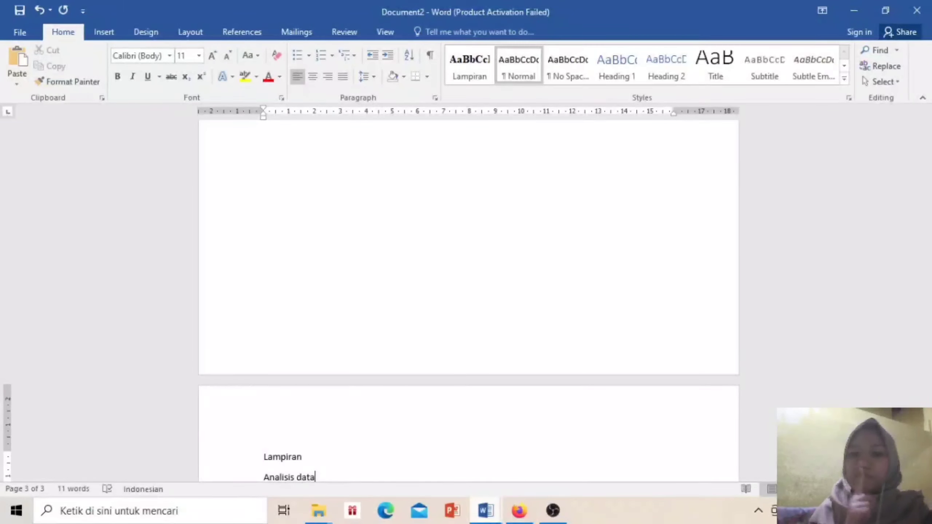
{"action": "key", "text": "Return"}
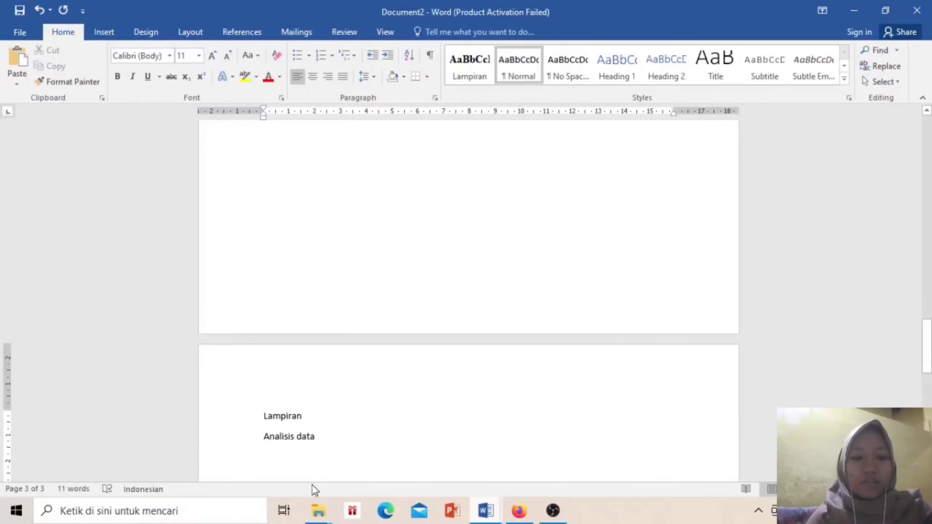
{"action": "left_click_drag", "start_coordinate": [307, 416], "coordinate": [259, 411]}
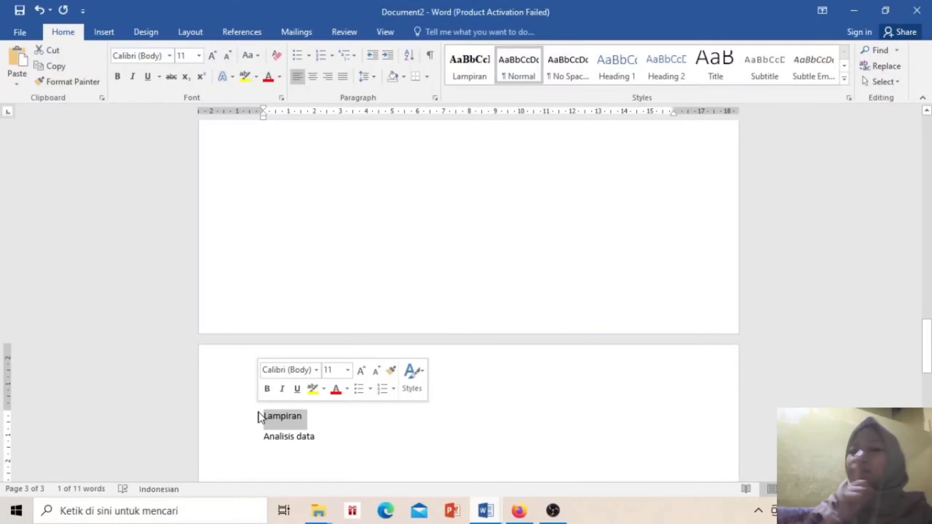
{"action": "left_click", "coordinate": [231, 35]}
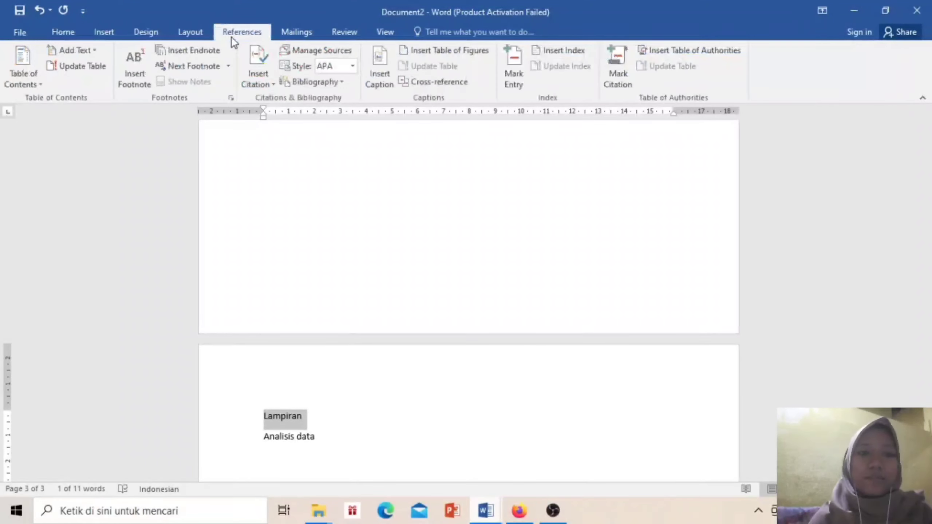
Insert a lampiran-label caption reading 'lampiran 2 analisis data' at the top of page 3
{"action": "left_click", "coordinate": [383, 75]}
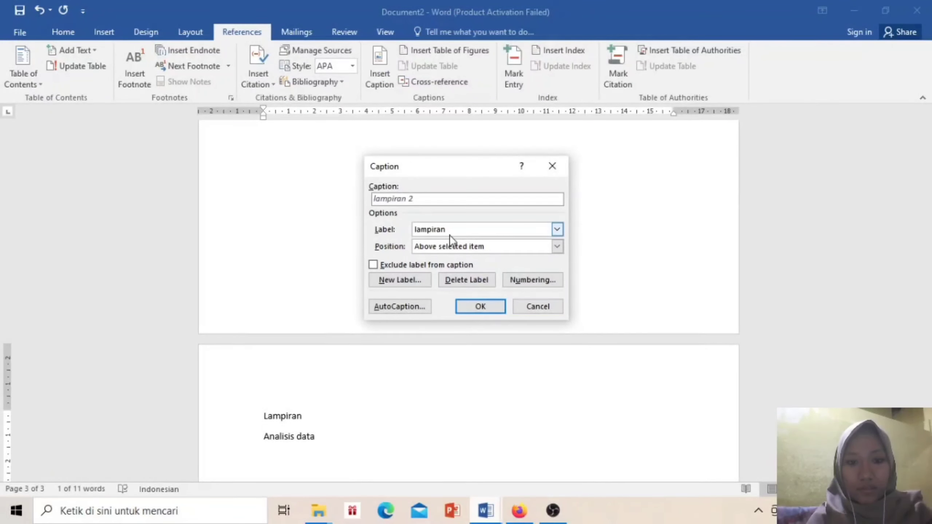
{"action": "left_click", "coordinate": [422, 200]}
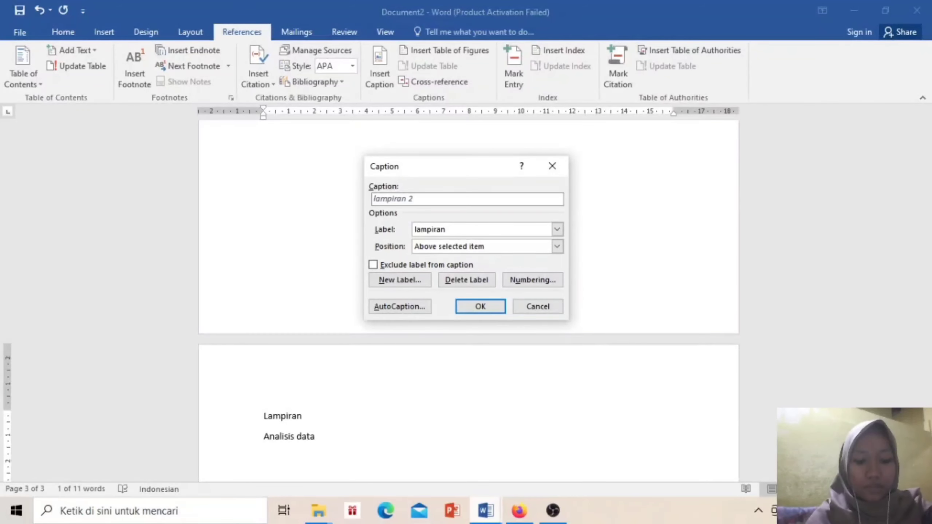
{"action": "type", "text": "analisi "}
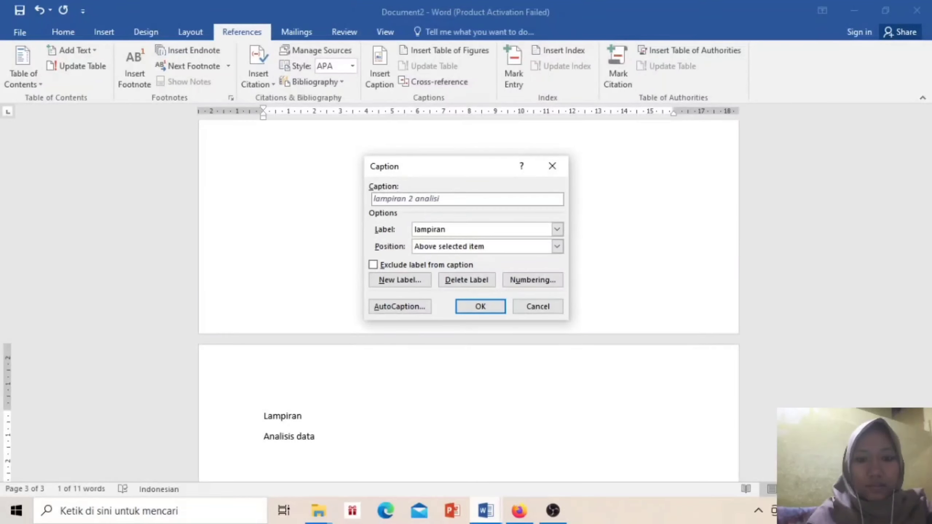
{"action": "type", "text": "s data"}
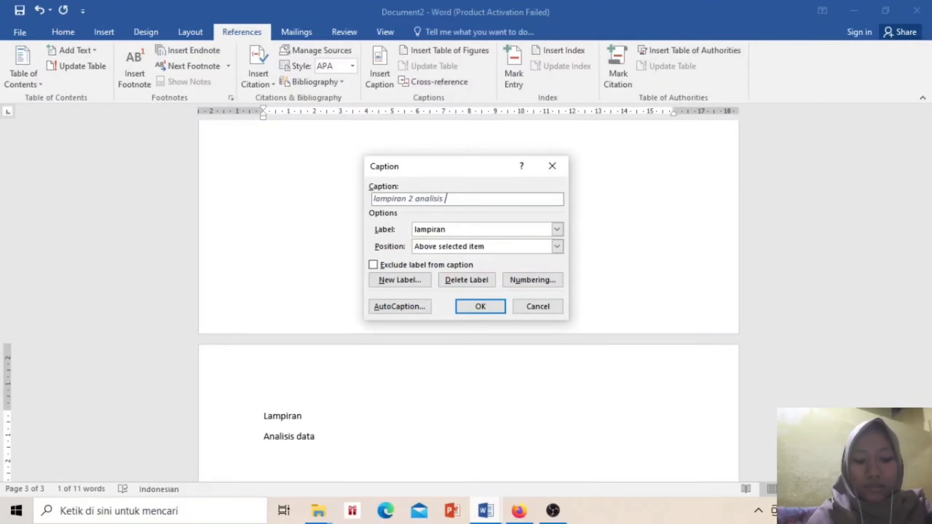
{"action": "left_click", "coordinate": [474, 307]}
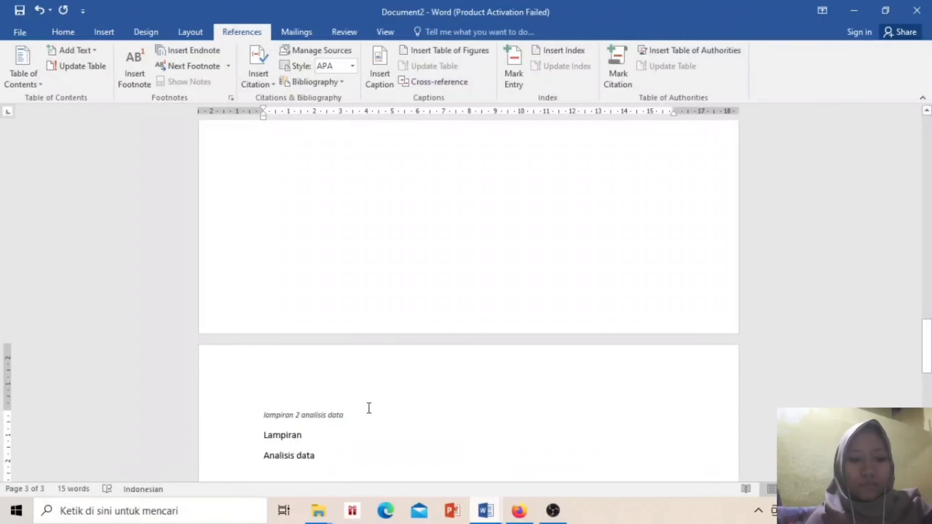
Apply the bold Lampiran style to the 'lampiran 2 analisis data' caption
{"action": "left_click_drag", "start_coordinate": [347, 414], "coordinate": [249, 415]}
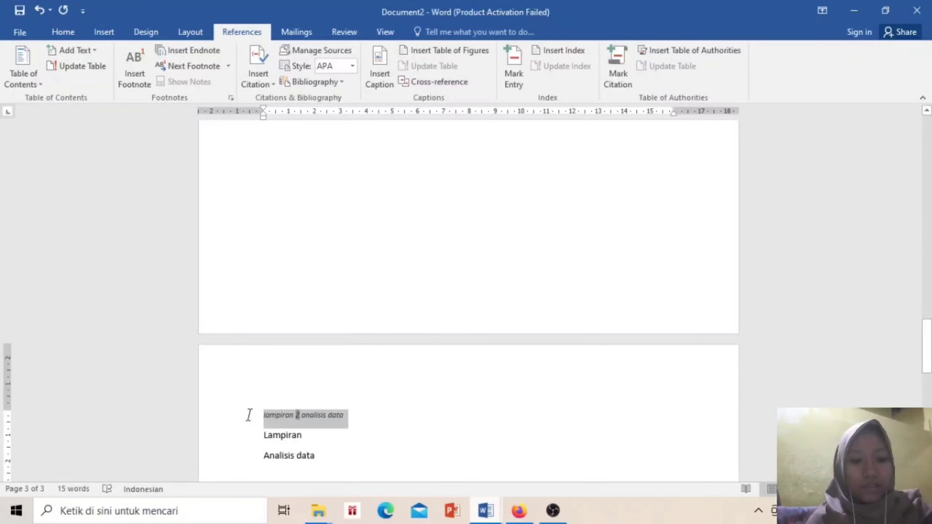
{"action": "left_click", "coordinate": [70, 32]}
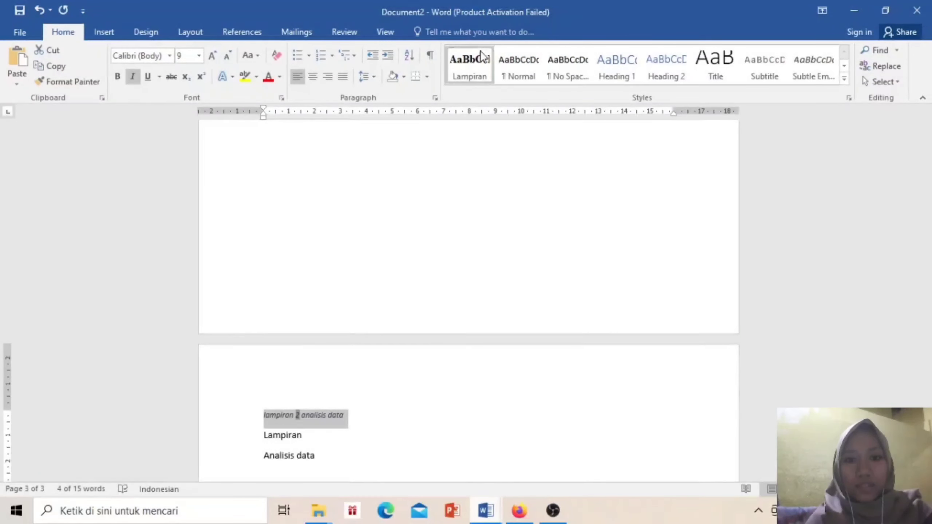
{"action": "left_click", "coordinate": [463, 75]}
{"action": "left_click", "coordinate": [464, 75]}
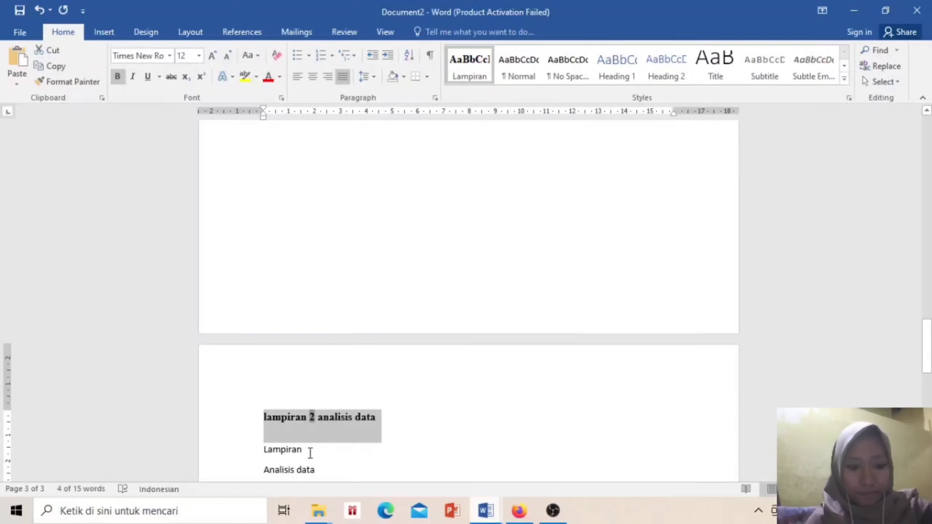
Delete the redundant 'Lampiran' line below the caption
{"action": "left_click", "coordinate": [291, 446]}
{"action": "left_click_drag", "start_coordinate": [291, 446], "coordinate": [261, 448]}
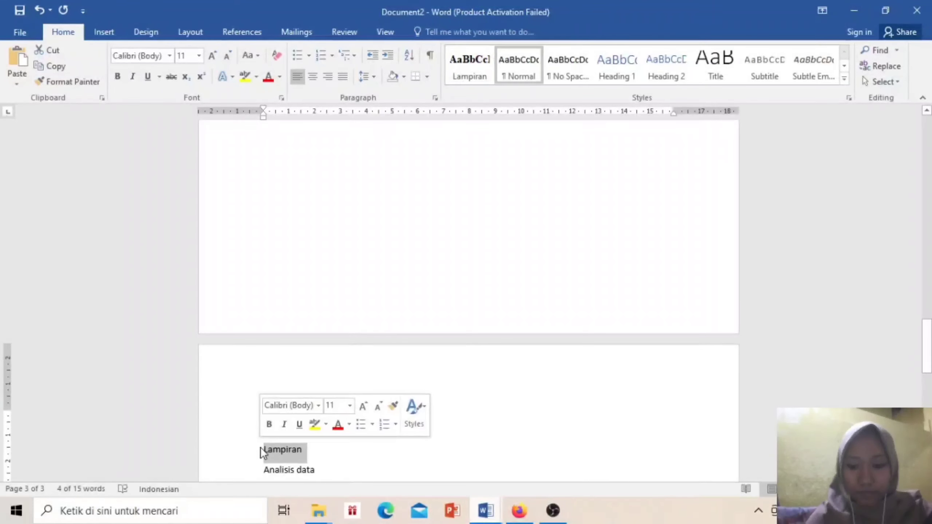
{"action": "key", "text": "Delete"}
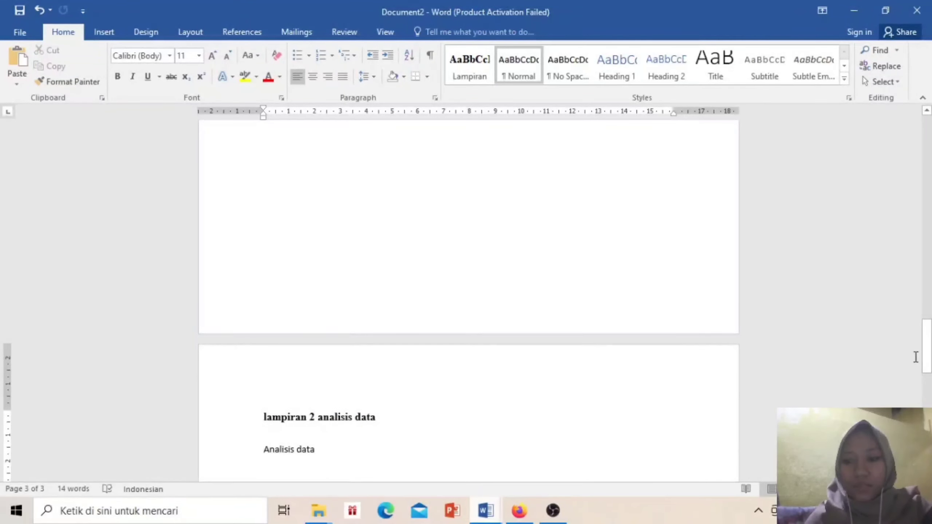
{"action": "left_click_drag", "start_coordinate": [921, 352], "coordinate": [931, 139]}
{"action": "left_click", "coordinate": [930, 369]}
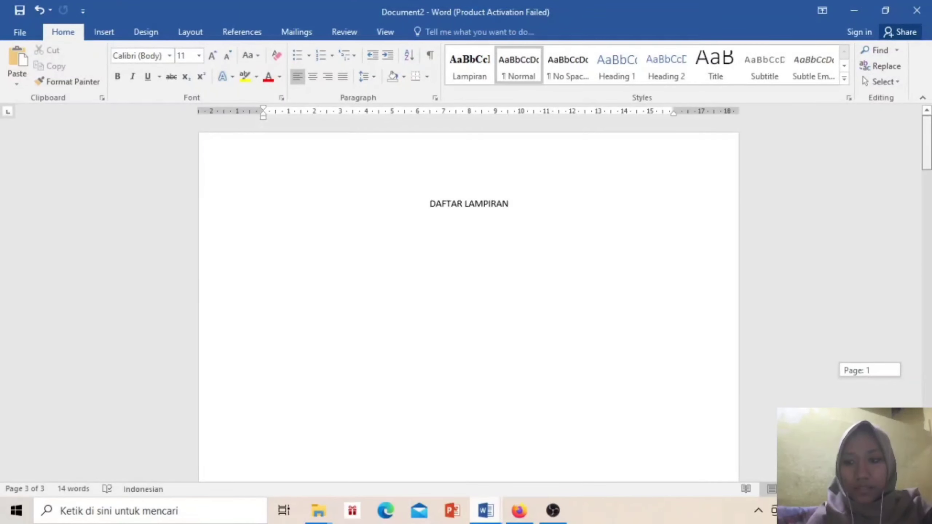
Put the insertion point at the left margin under DAFTAR LAMPIRAN and bring up Table of Figures
{"action": "left_click", "coordinate": [397, 236]}
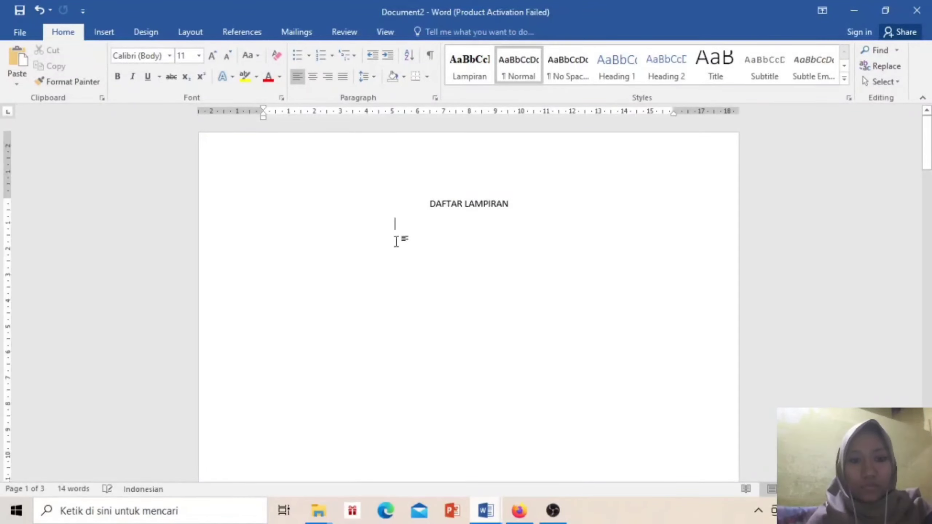
{"action": "double_click", "coordinate": [264, 239]}
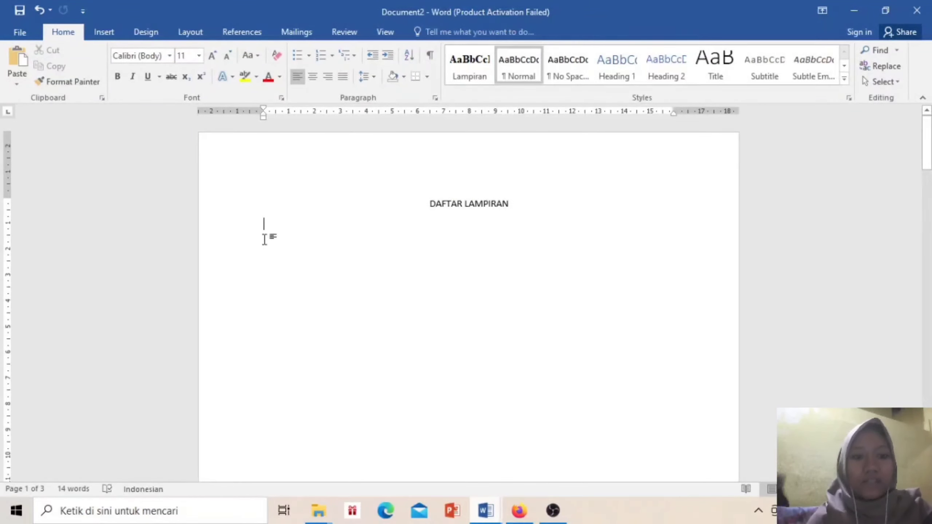
{"action": "left_click", "coordinate": [242, 31]}
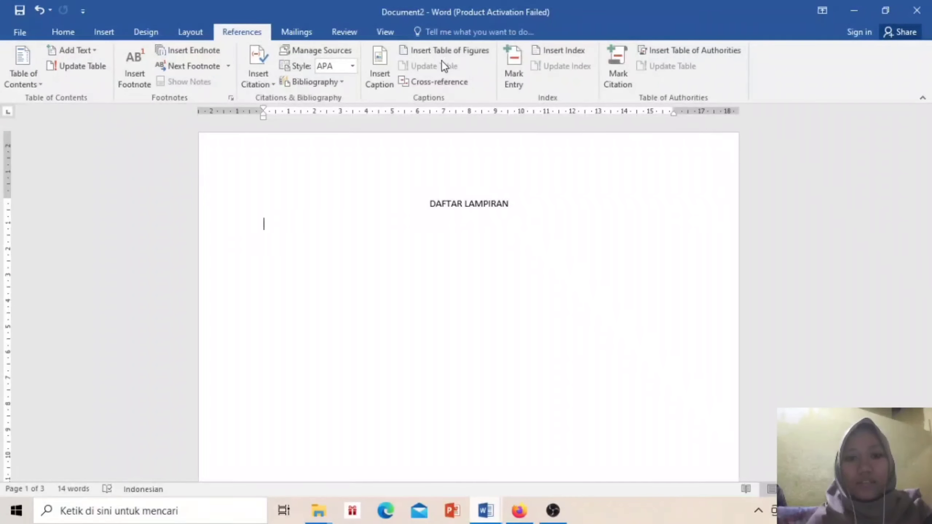
{"action": "left_click", "coordinate": [445, 49]}
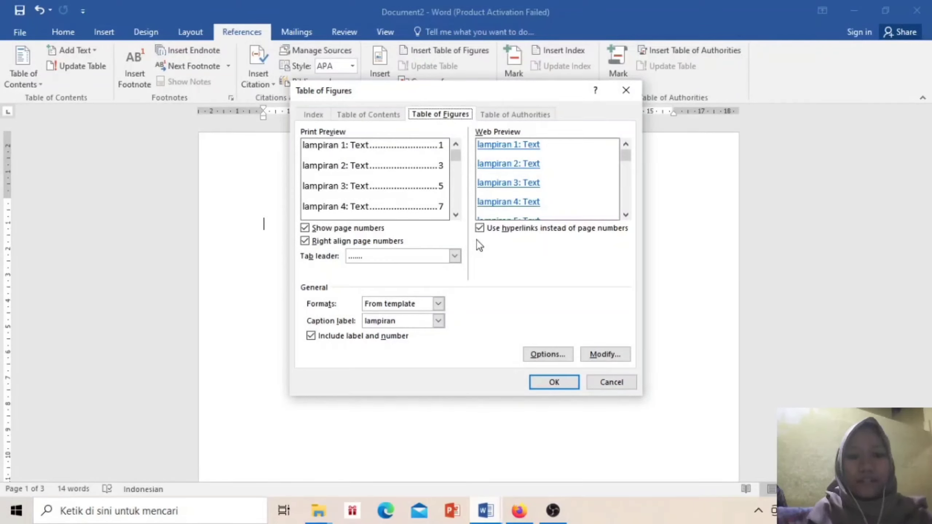
Keep dotted tab leaders, choose the Lampiran caption label, and bring up the entry style settings
{"action": "left_click", "coordinate": [455, 257]}
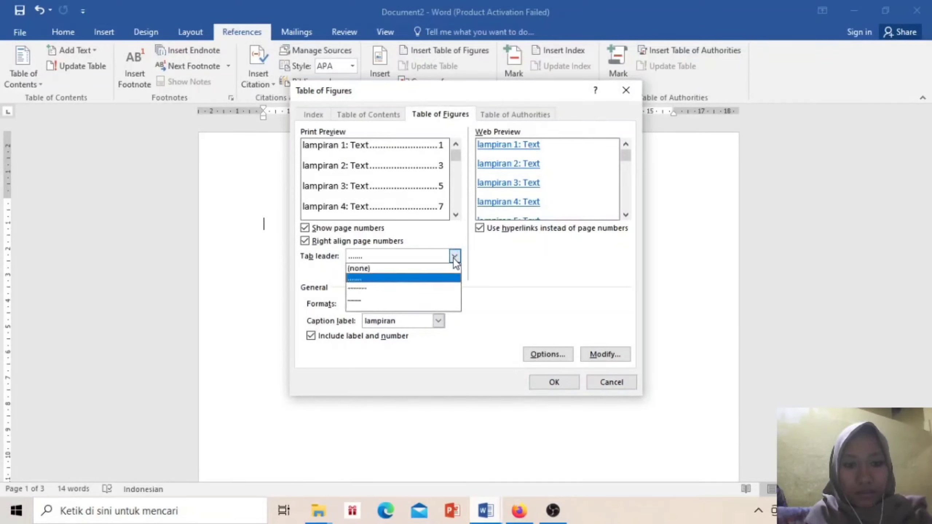
{"action": "left_click", "coordinate": [457, 279]}
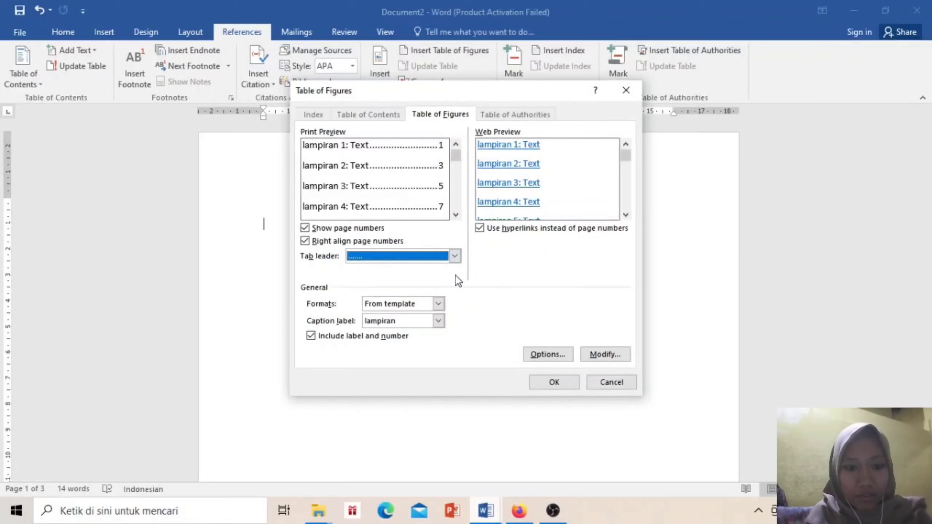
{"action": "left_click", "coordinate": [436, 323]}
{"action": "left_click", "coordinate": [429, 351]}
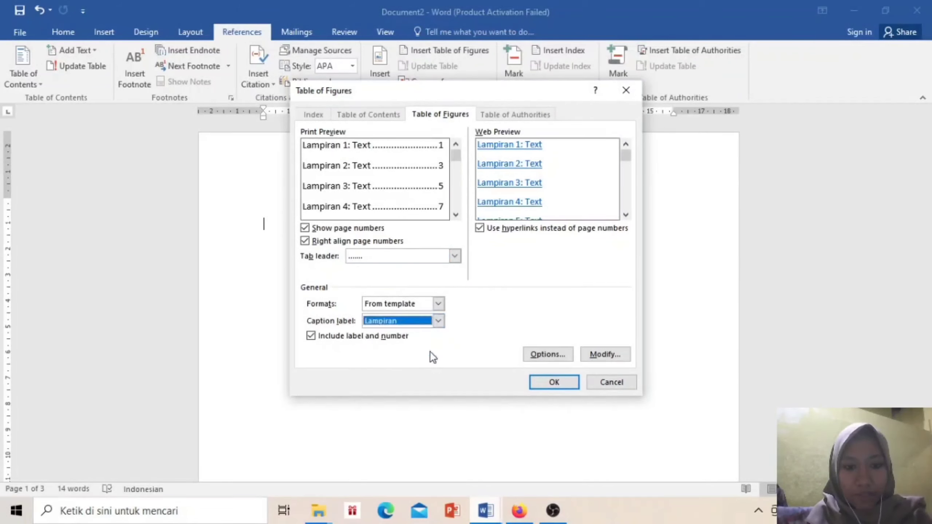
{"action": "left_click", "coordinate": [604, 354]}
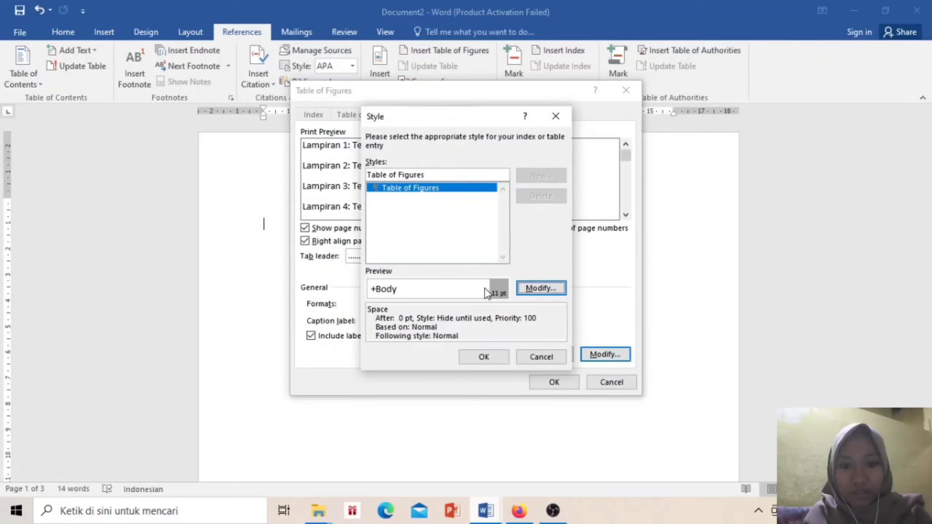
Begin modifying the Table of Figures entry style, editing its name field
{"action": "left_click", "coordinate": [543, 289]}
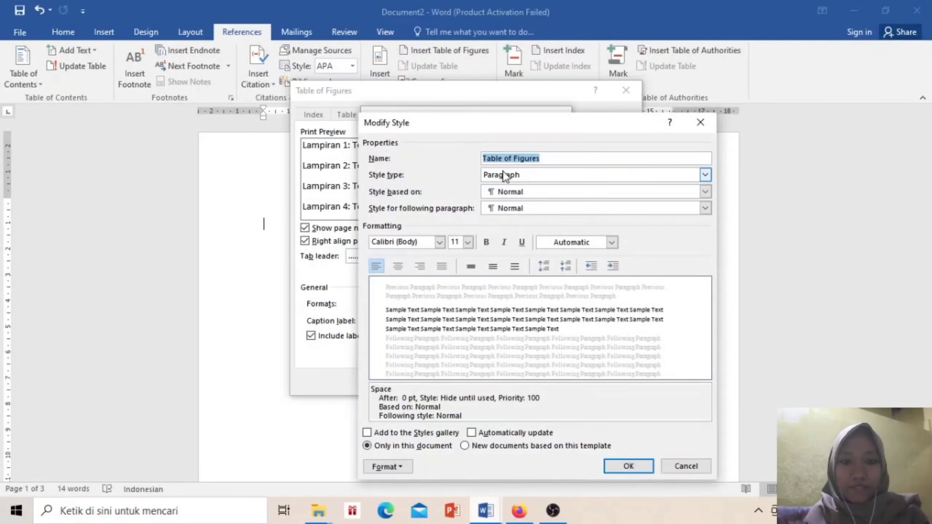
{"action": "left_click", "coordinate": [546, 159]}
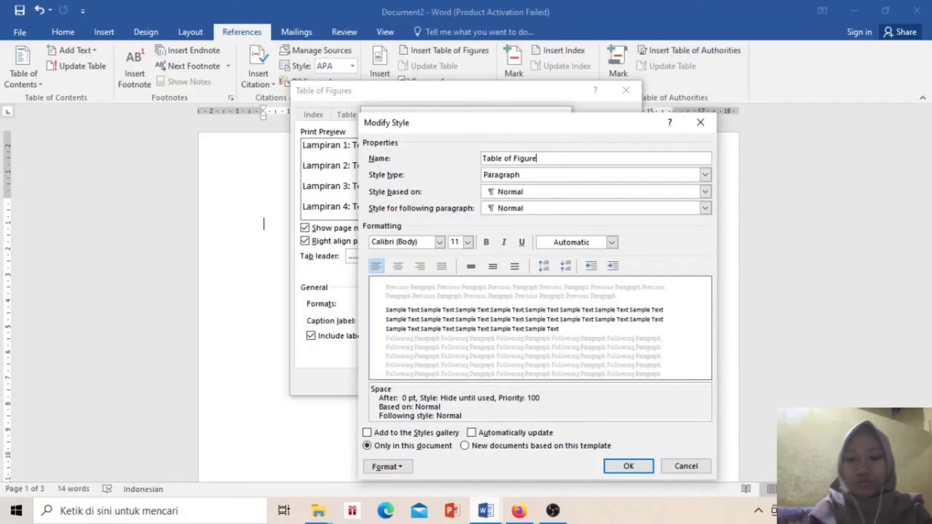
{"action": "key", "text": "BackSpace"}
{"action": "key", "text": "BackSpace"}
{"action": "key", "text": "BackSpace"}
{"action": "key", "text": "BackSpace"}
{"action": "key", "text": "BackSpace"}
{"action": "key", "text": "BackSpace"}
{"action": "key", "text": "BackSpace"}
{"action": "key", "text": "BackSpace"}
{"action": "key", "text": "BackSpace"}
{"action": "key", "text": "BackSpace"}
{"action": "key", "text": "BackSpace"}
{"action": "key", "text": "BackSpace"}
{"action": "key", "text": "BackSpace"}
{"action": "key", "text": "BackSpace"}
{"action": "key", "text": "BackSpace"}
{"action": "type", "text": "L"}
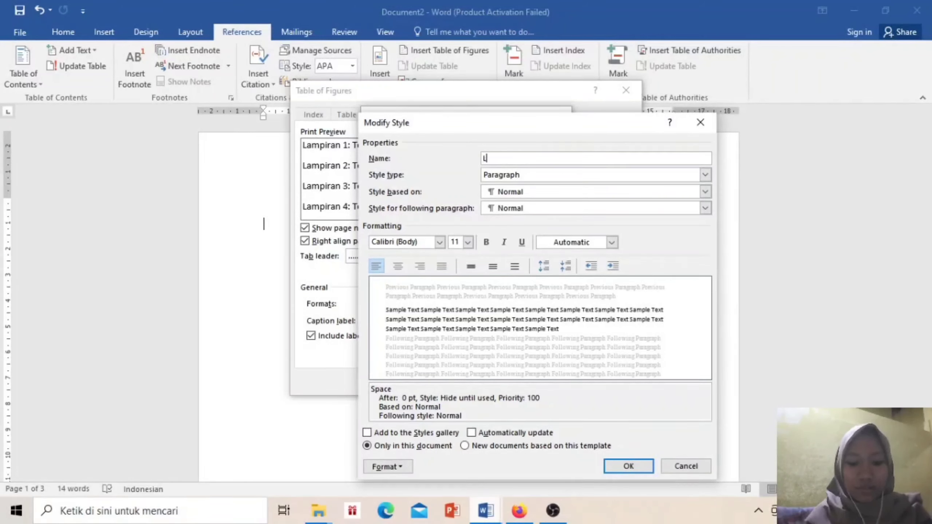
{"action": "type", "text": "ampira"}
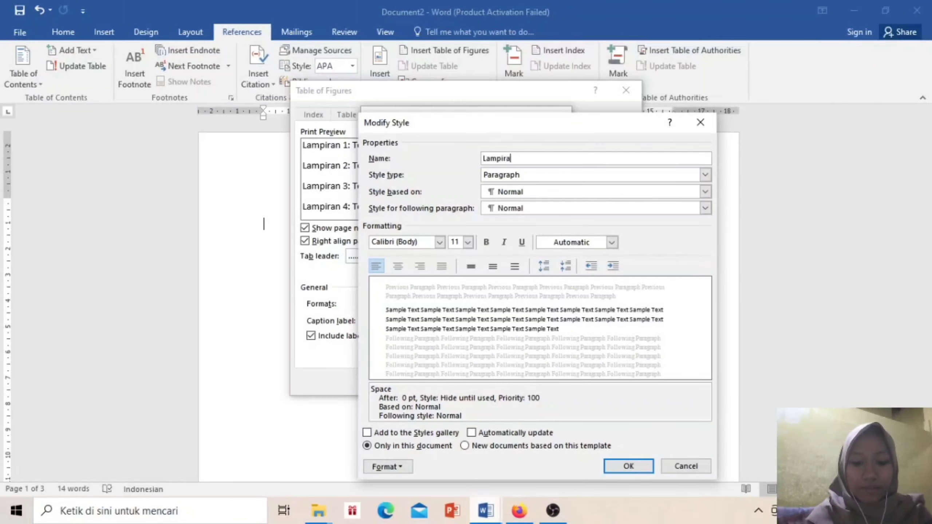
{"action": "key", "text": "BackSpace"}
{"action": "key", "text": "BackSpace"}
{"action": "key", "text": "BackSpace"}
{"action": "key", "text": "BackSpace"}
{"action": "key", "text": "BackSpace"}
{"action": "key", "text": "BackSpace"}
{"action": "key", "text": "BackSpace"}
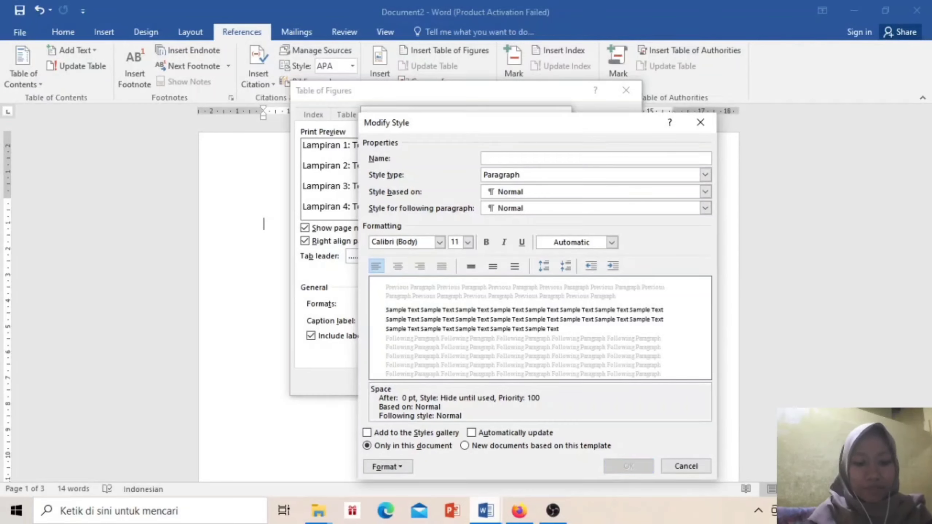
{"action": "type", "text": "daftar"}
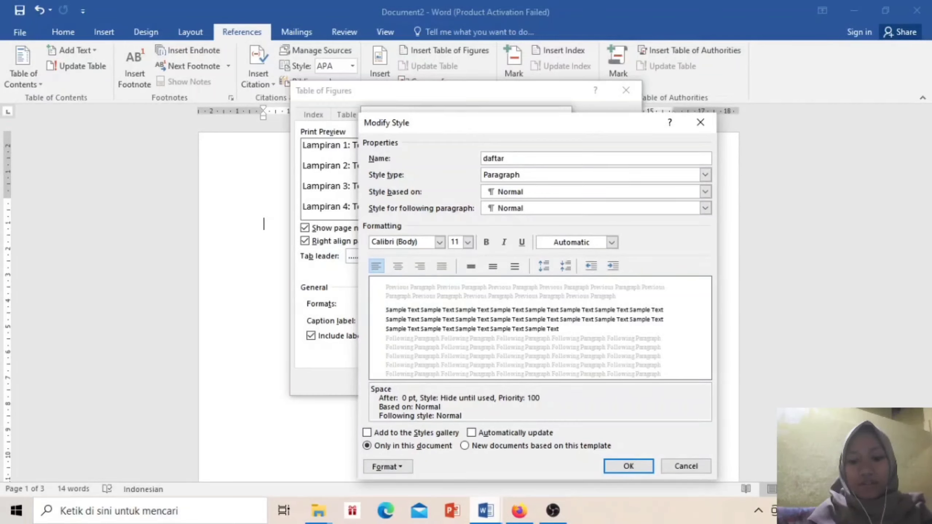
{"action": "key", "text": "BackSpace"}
{"action": "key", "text": "BackSpace"}
{"action": "key", "text": "BackSpace"}
{"action": "key", "text": "BackSpace"}
{"action": "key", "text": "BackSpace"}
{"action": "key", "text": "BackSpace"}
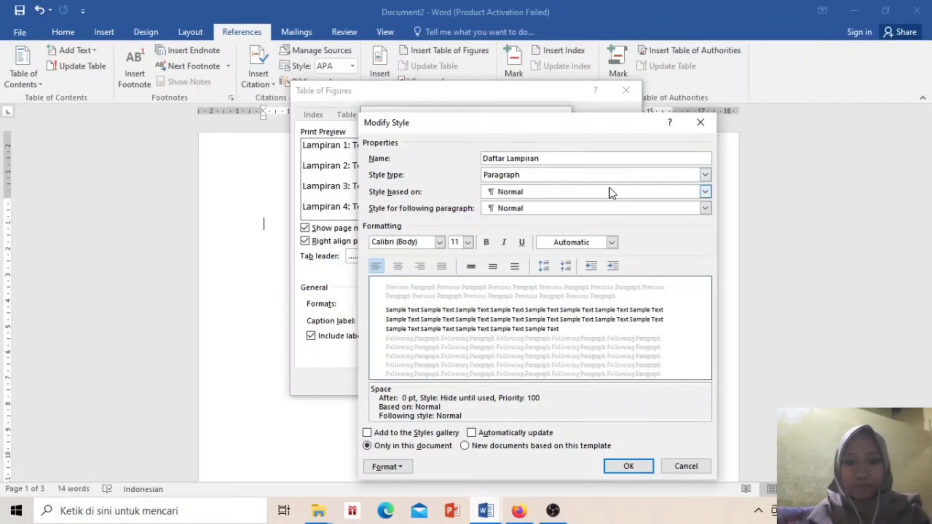
Make the entry style Times New Roman 12 pt, Automatic colour, justified, 1.5 line spacing
{"action": "left_click", "coordinate": [439, 242]}
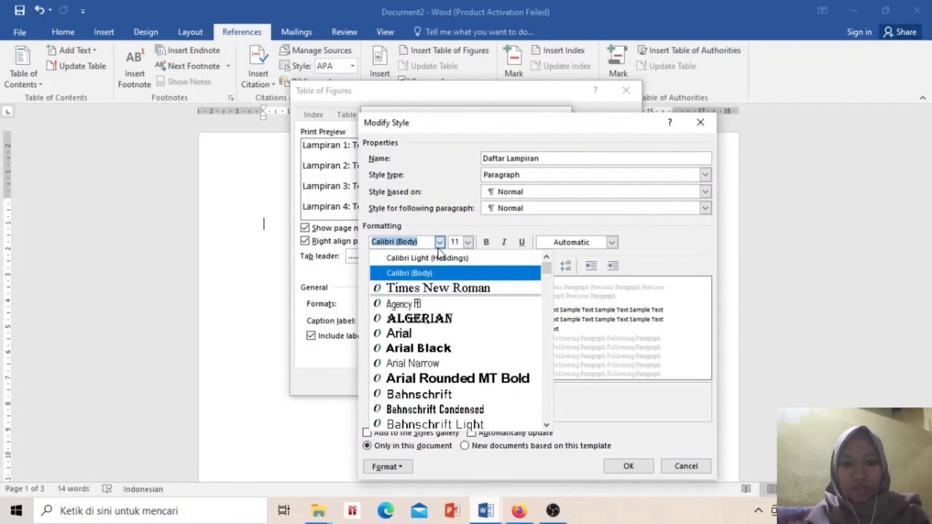
{"action": "left_click", "coordinate": [442, 287]}
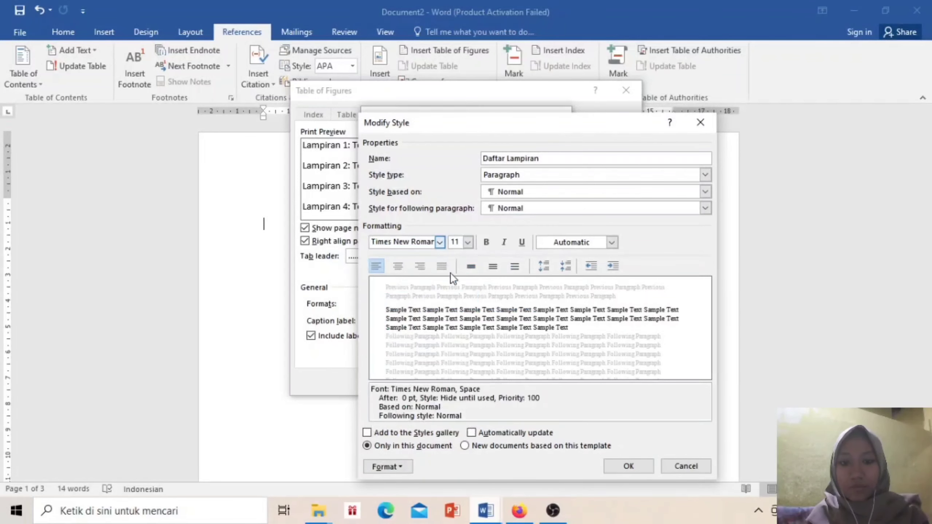
{"action": "left_click", "coordinate": [468, 242]}
{"action": "left_click", "coordinate": [459, 290]}
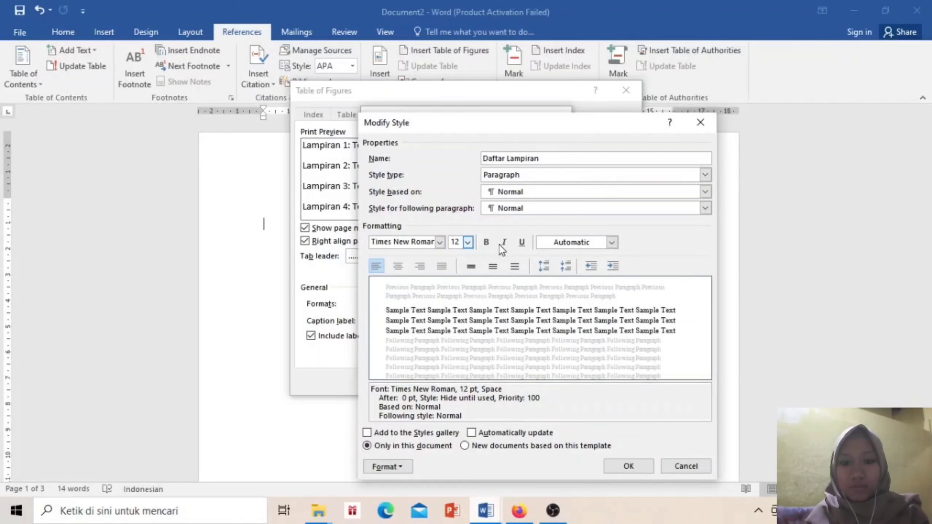
{"action": "left_click", "coordinate": [612, 242]}
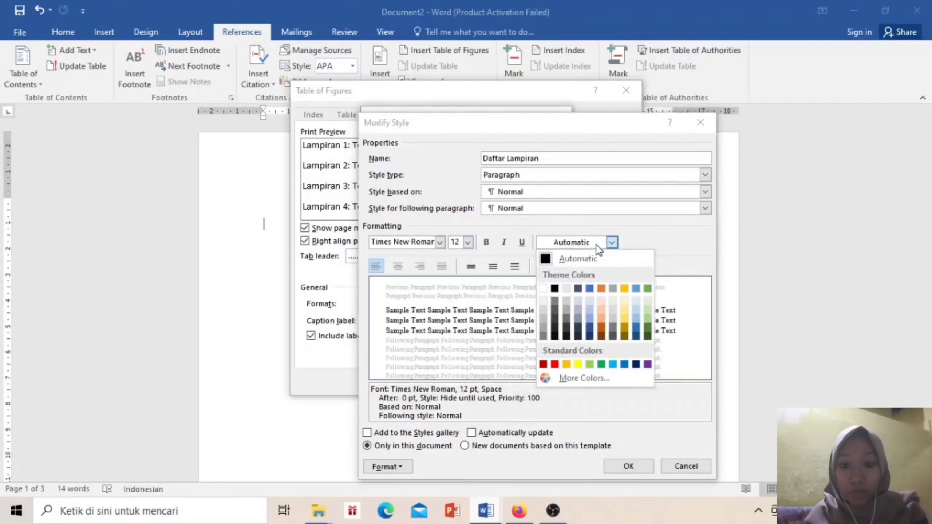
{"action": "left_click", "coordinate": [592, 257]}
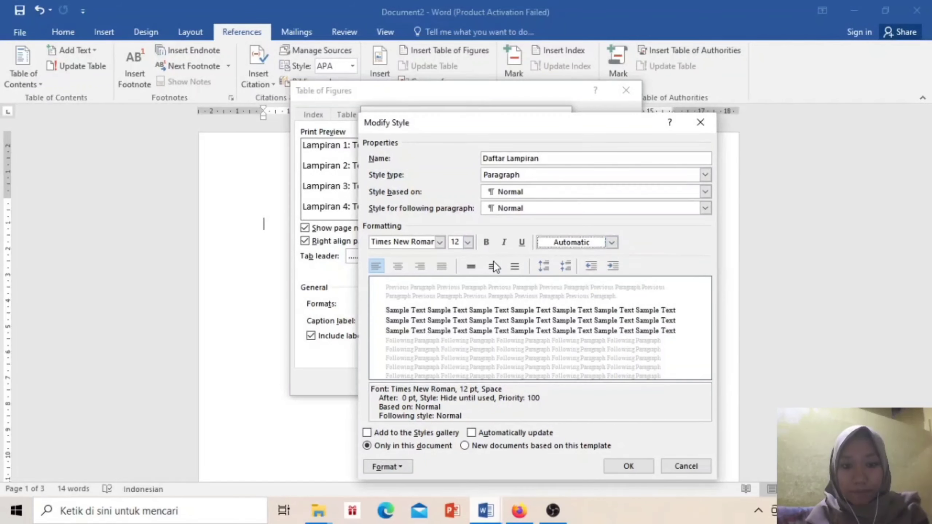
{"action": "left_click", "coordinate": [445, 265]}
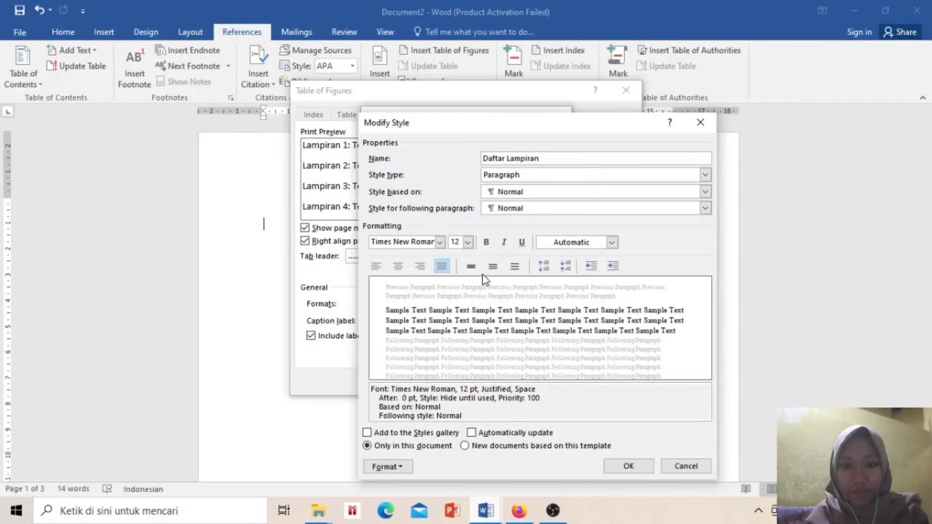
{"action": "left_click", "coordinate": [500, 269]}
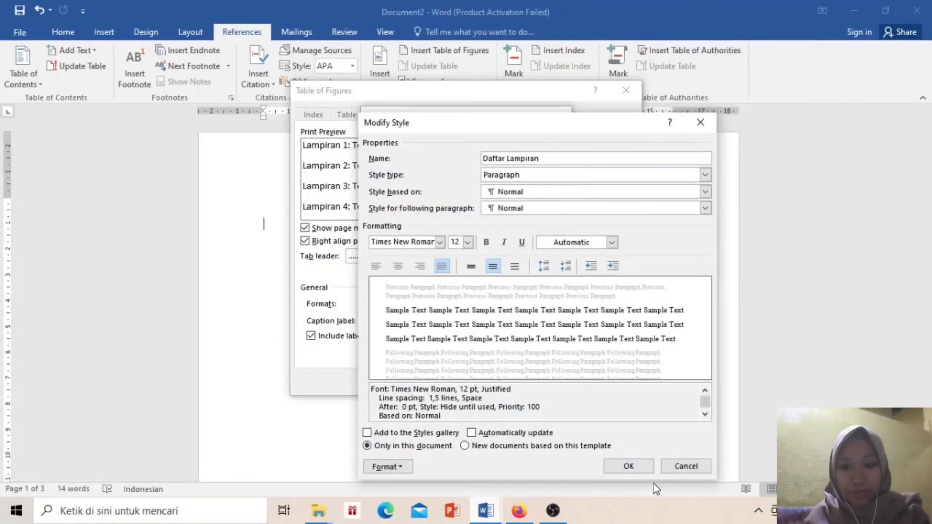
{"action": "left_click", "coordinate": [635, 462]}
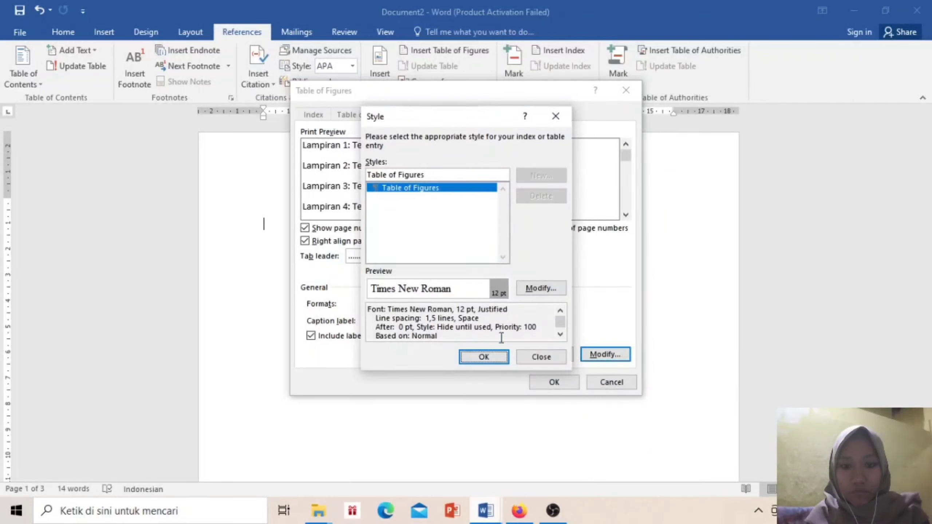
{"action": "left_click", "coordinate": [484, 357]}
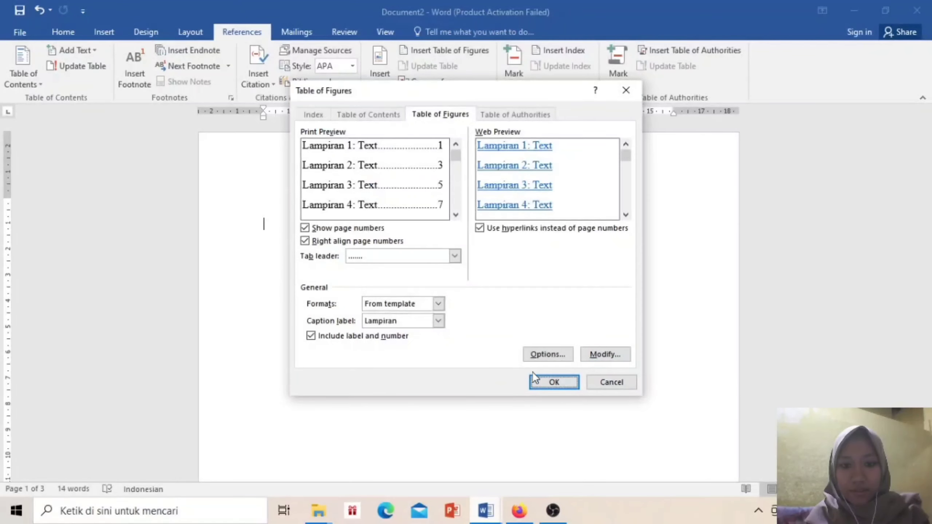
Insert the appendix list showing Lampiran 1 on page 2 and lampiran 2 on page 3
{"action": "left_click", "coordinate": [553, 383]}
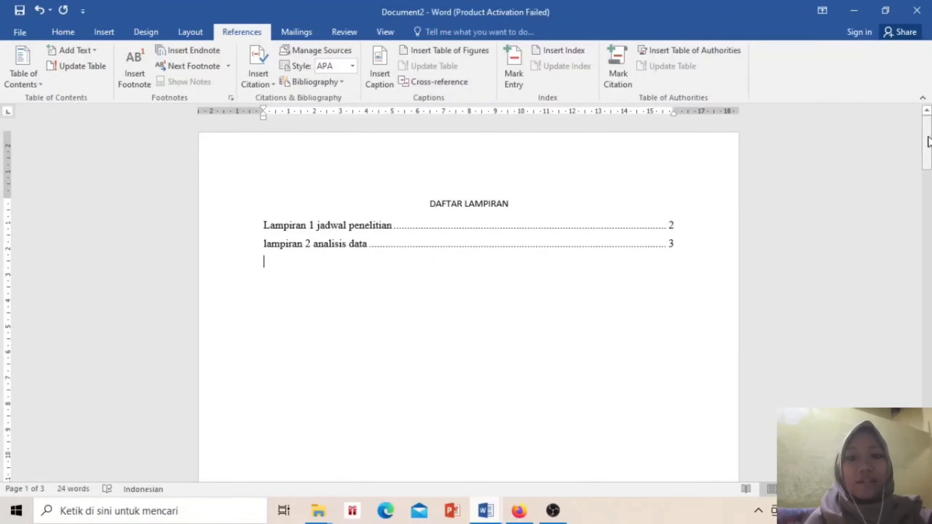
{"action": "mouse_move", "coordinate": [928, 142]}
{"action": "left_mouse_down"}
{"action": "mouse_move", "coordinate": [929, 271]}
{"action": "mouse_move", "coordinate": [929, 141]}
{"action": "left_mouse_up"}
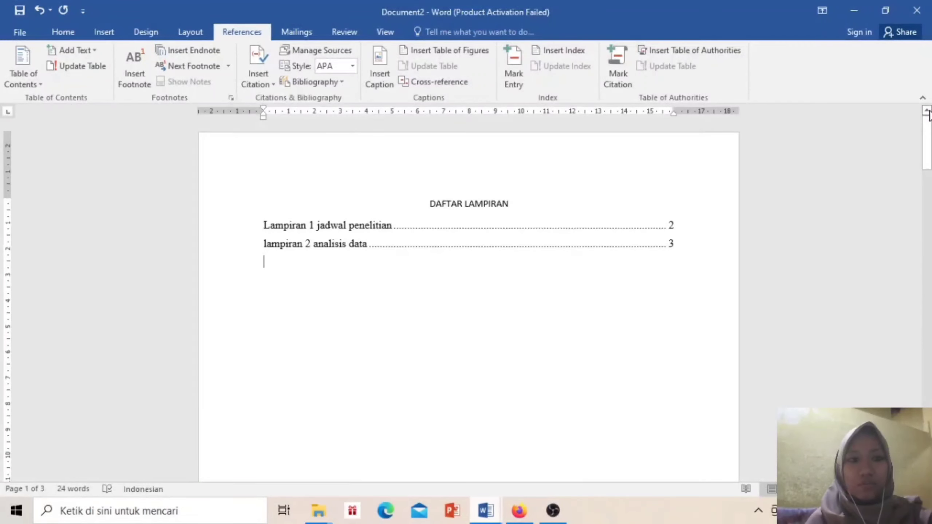
Restrict editing to No changes (Read only) with Everyone allowed as an exception
{"action": "left_click", "coordinate": [28, 37]}
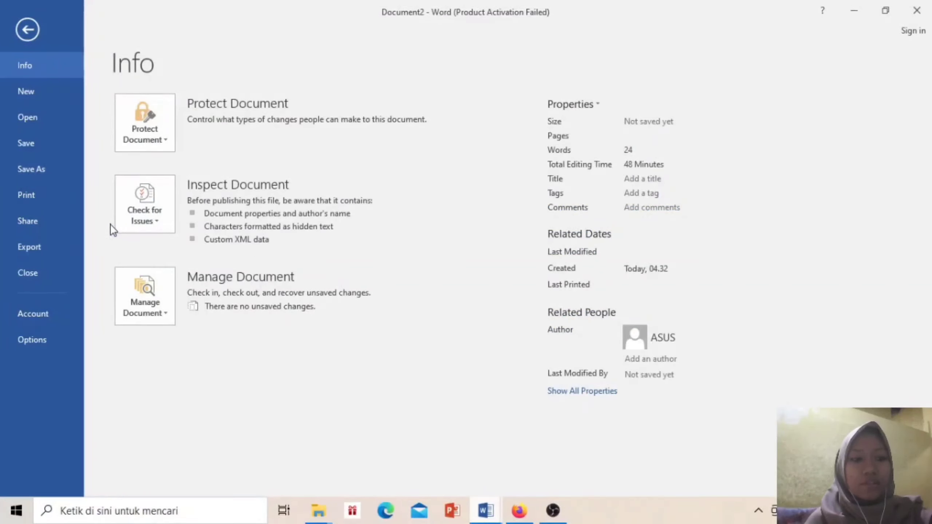
{"action": "left_click", "coordinate": [169, 138]}
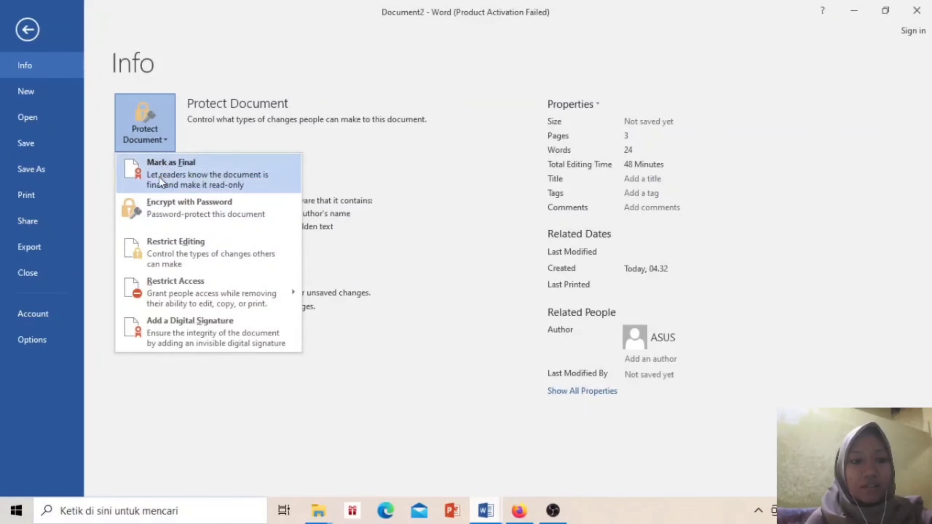
{"action": "left_click", "coordinate": [170, 241]}
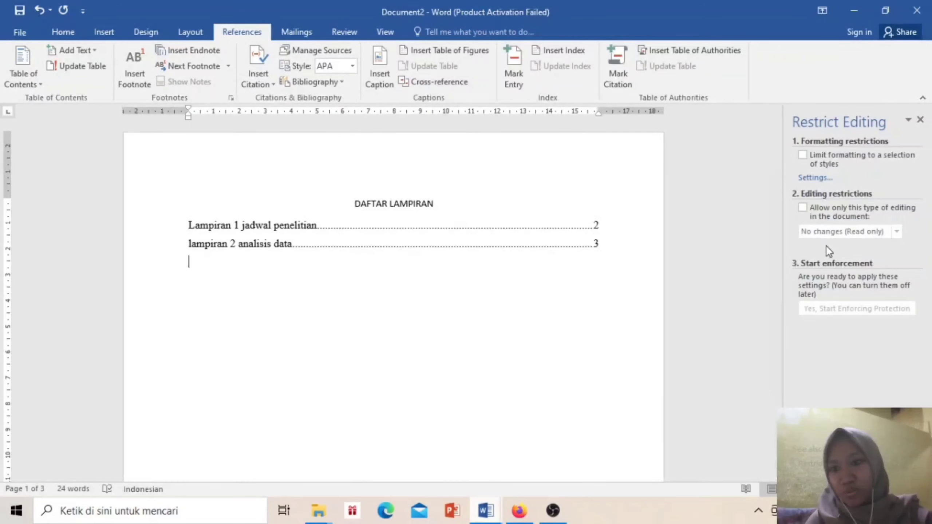
{"action": "left_click", "coordinate": [802, 208]}
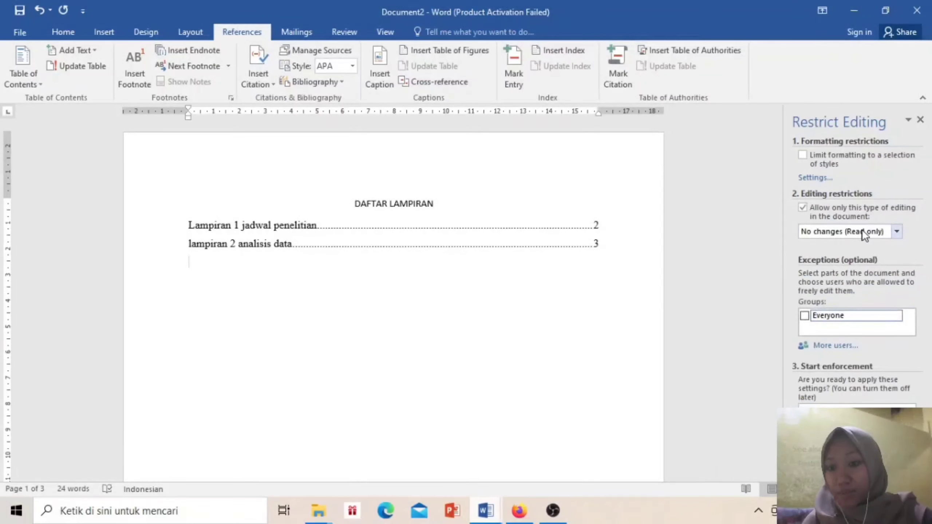
{"action": "left_click", "coordinate": [895, 231]}
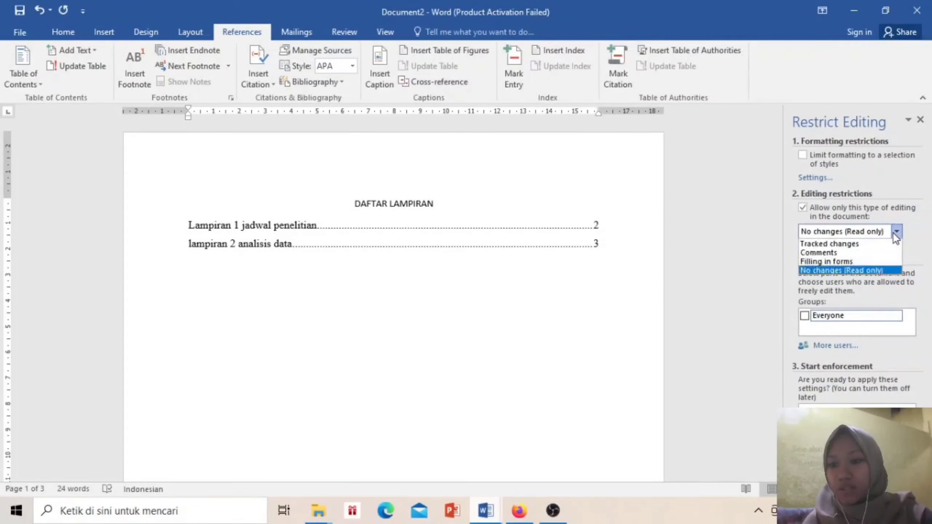
{"action": "left_click", "coordinate": [864, 271]}
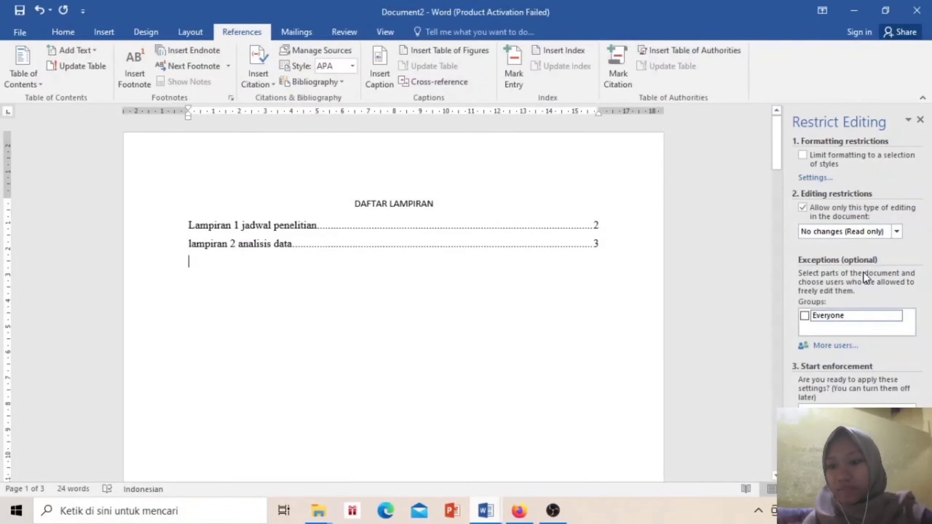
{"action": "left_click", "coordinate": [804, 316]}
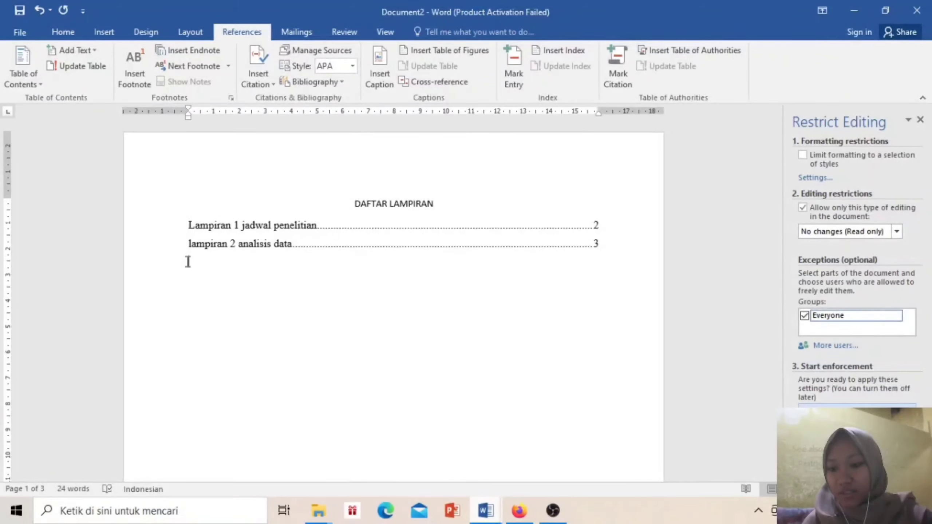
Start enforcing protection, entering the protection password in both password fields
{"action": "left_click", "coordinate": [857, 408]}
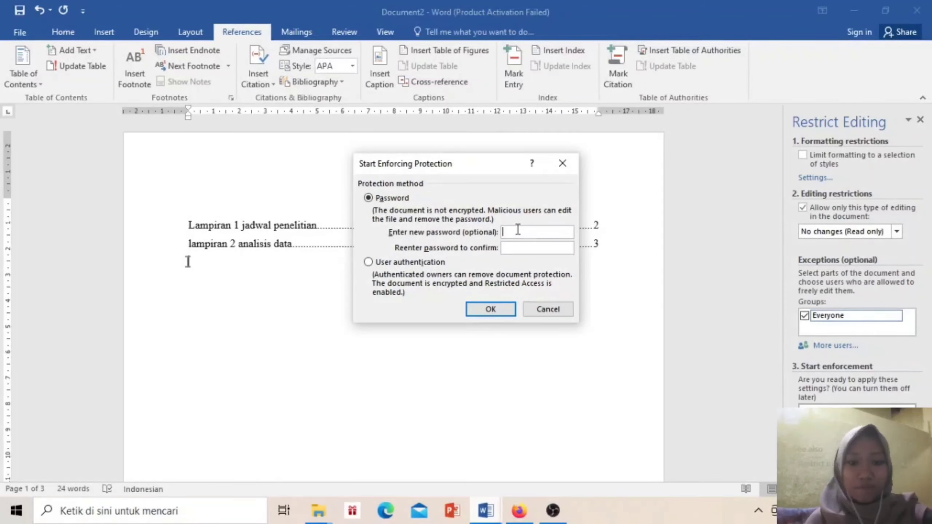
{"action": "type", "text": "123"}
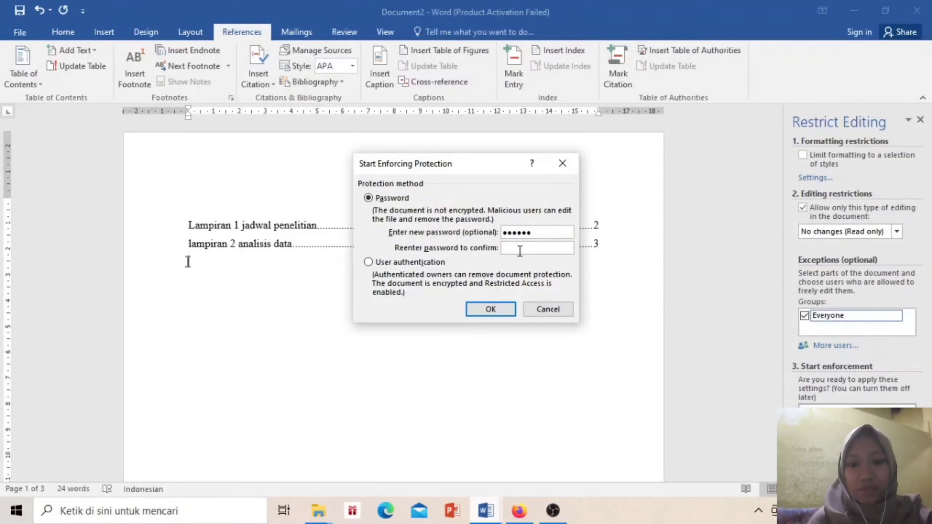
{"action": "type", "text": "12"}
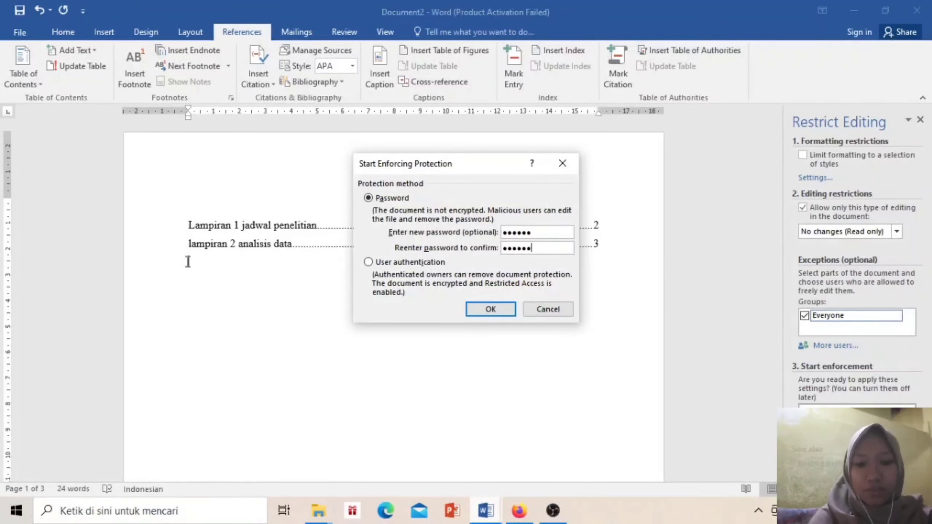
{"action": "left_click", "coordinate": [491, 310]}
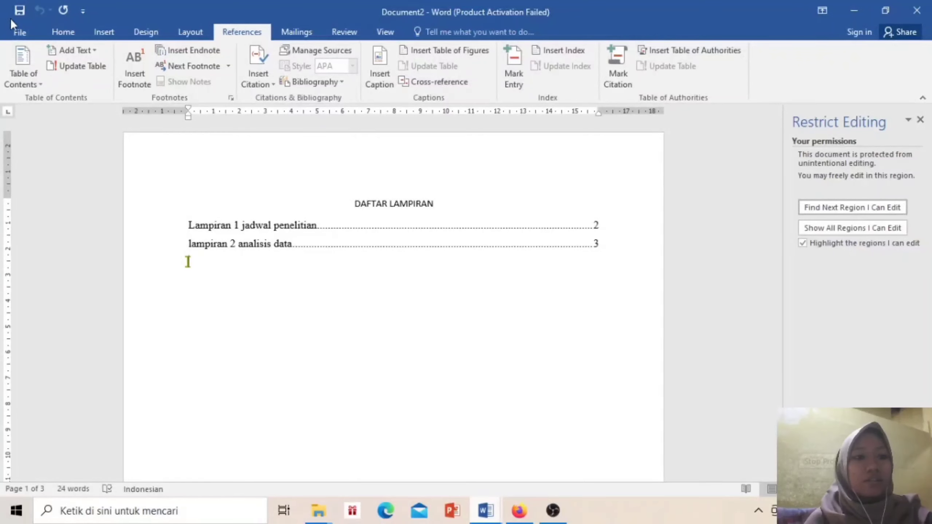
Save the protected document to Dokumen as Word Document 'LAMPIRAN NAILUR'
{"action": "left_click", "coordinate": [19, 11]}
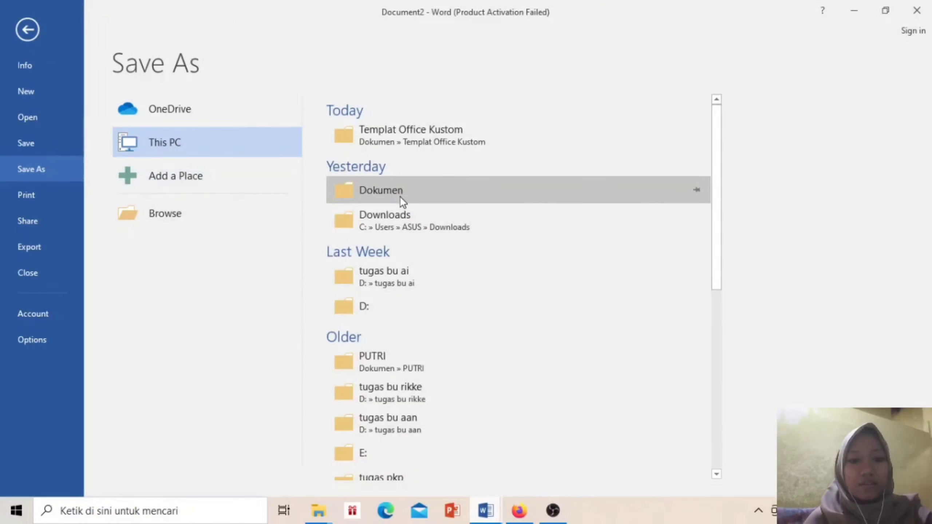
{"action": "left_click", "coordinate": [400, 197]}
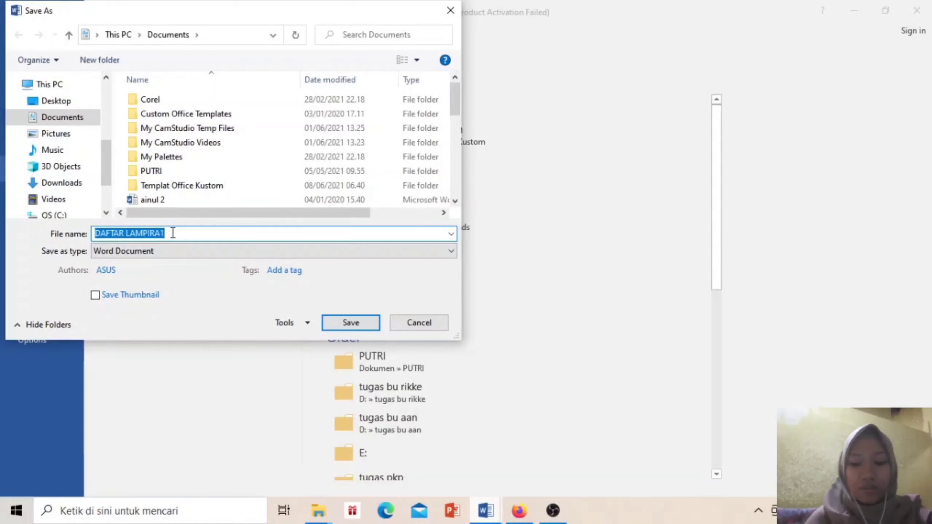
{"action": "key", "text": "BackSpace"}
{"action": "type", "text": "lamp"}
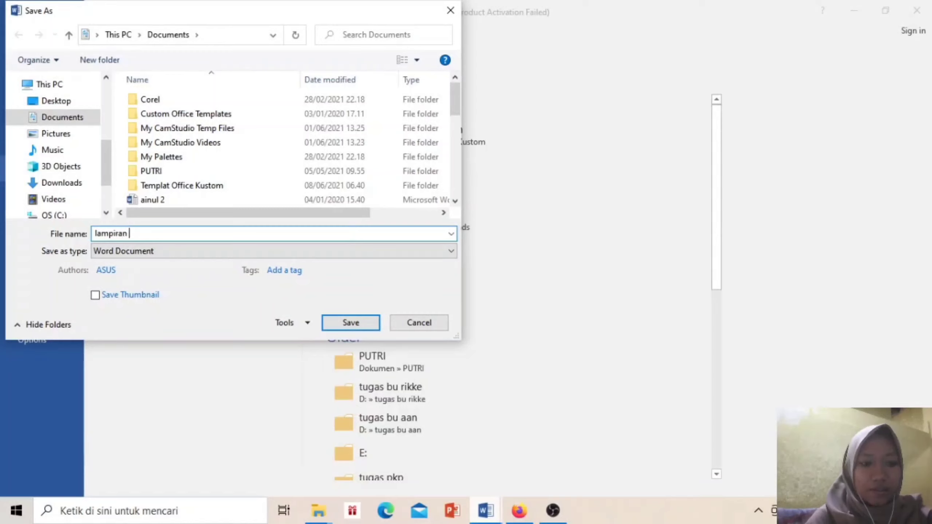
{"action": "type", "text": "iran"}
{"action": "key", "text": "BackSpace"}
{"action": "key", "text": "BackSpace"}
{"action": "key", "text": "BackSpace"}
{"action": "key", "text": "BackSpace"}
{"action": "key", "text": "BackSpace"}
{"action": "key", "text": "BackSpace"}
{"action": "key", "text": "BackSpace"}
{"action": "key", "text": "BackSpace"}
{"action": "type", "text": "LM"}
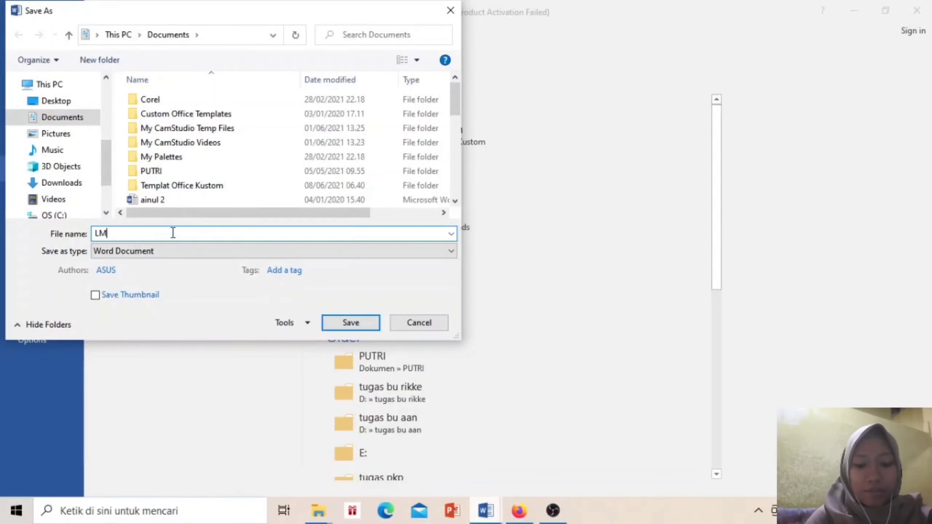
{"action": "key", "text": "BackSpace"}
{"action": "type", "text": "AMP"}
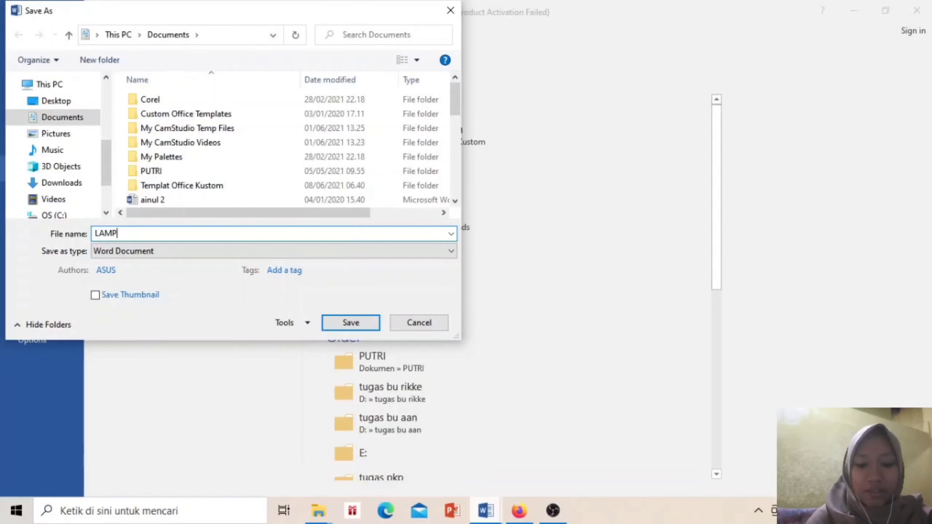
{"action": "type", "text": "IRAN NAIL"}
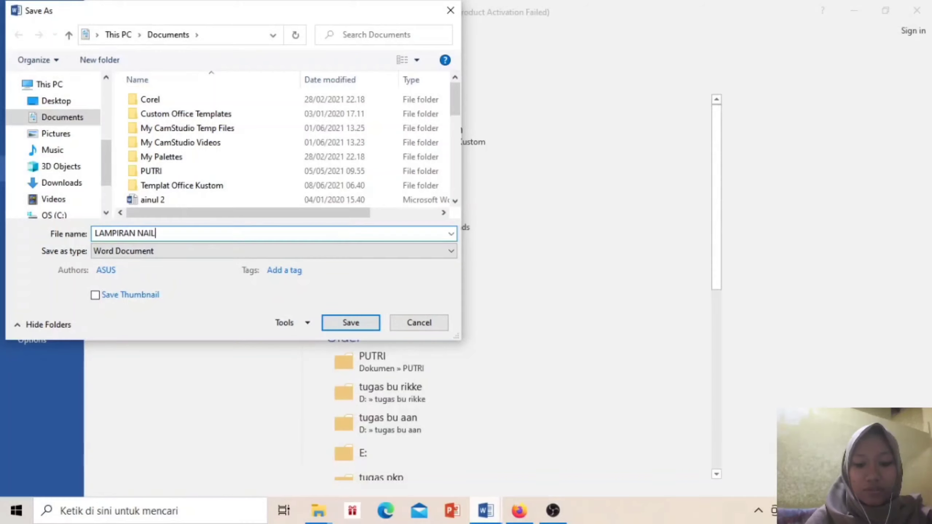
{"action": "type", "text": "UR"}
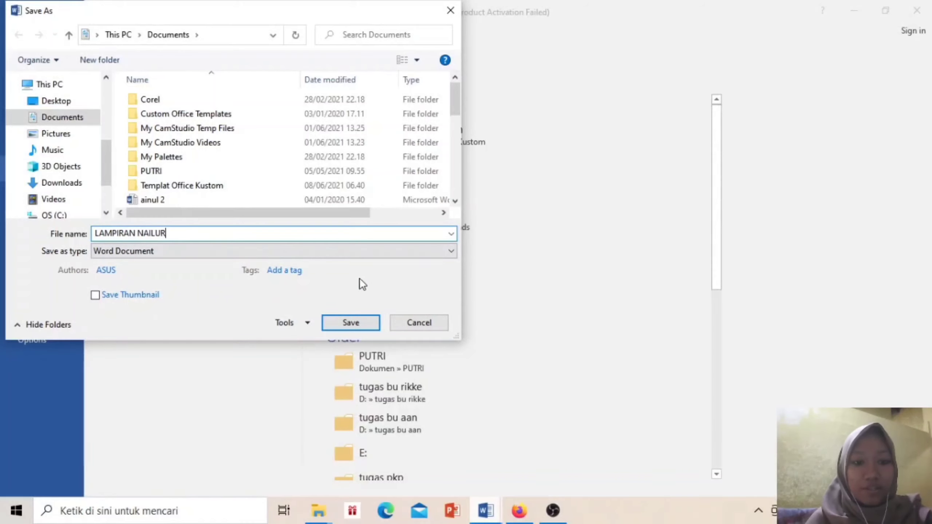
{"action": "left_click", "coordinate": [356, 253]}
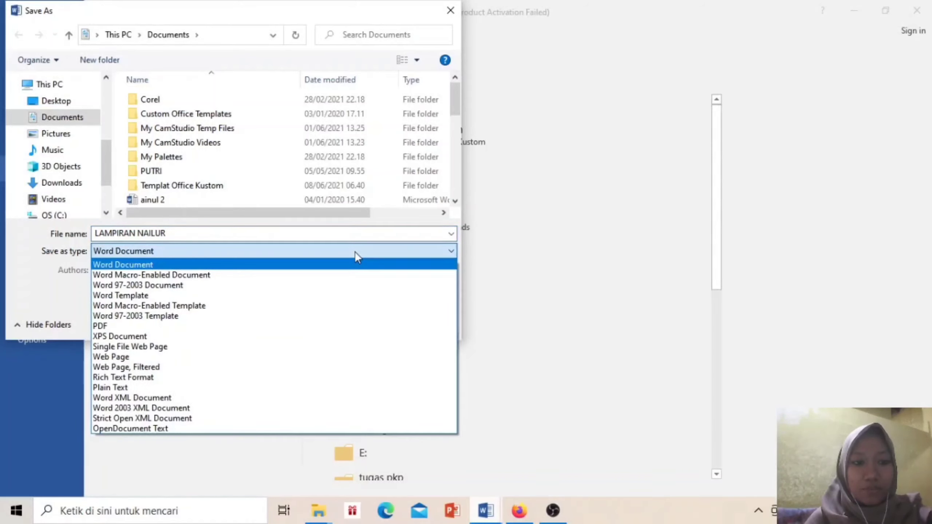
{"action": "left_click", "coordinate": [354, 251]}
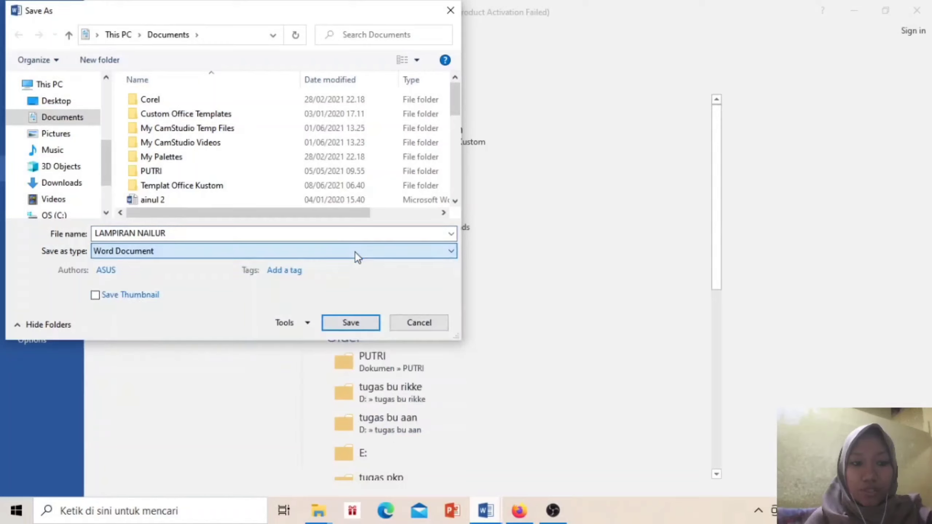
{"action": "left_click", "coordinate": [368, 322]}
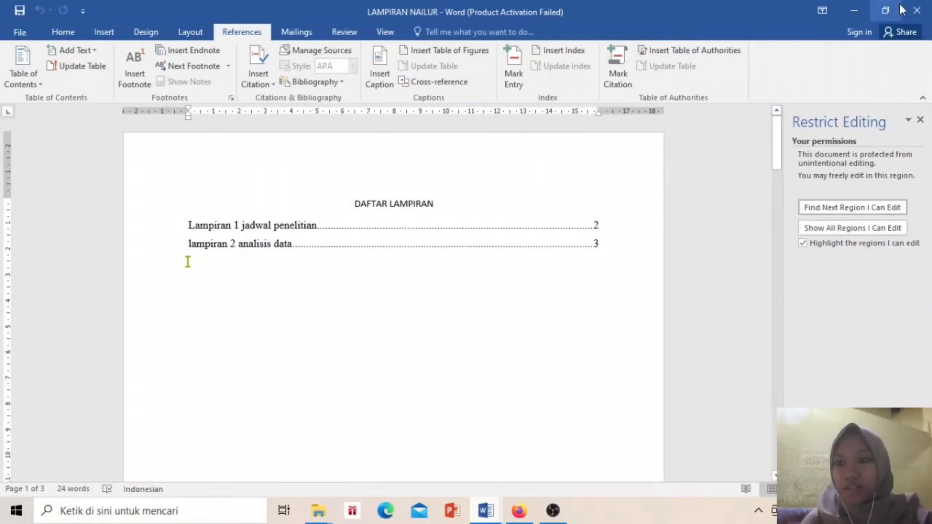
Close Word, then search 'LAMPIRA' in Dokumen and open LAMPIRAN NAILUR.docx
{"action": "left_click", "coordinate": [920, 11]}
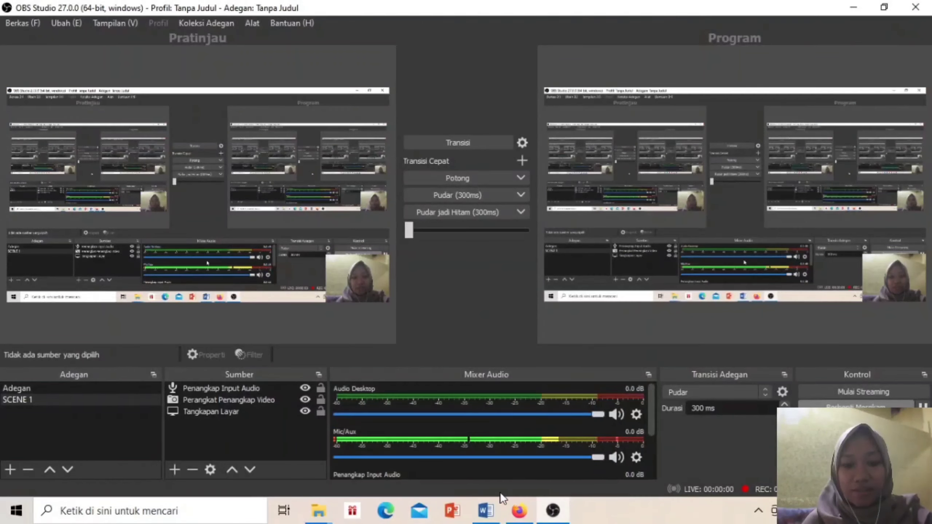
{"action": "mouse_move", "coordinate": [320, 505]}
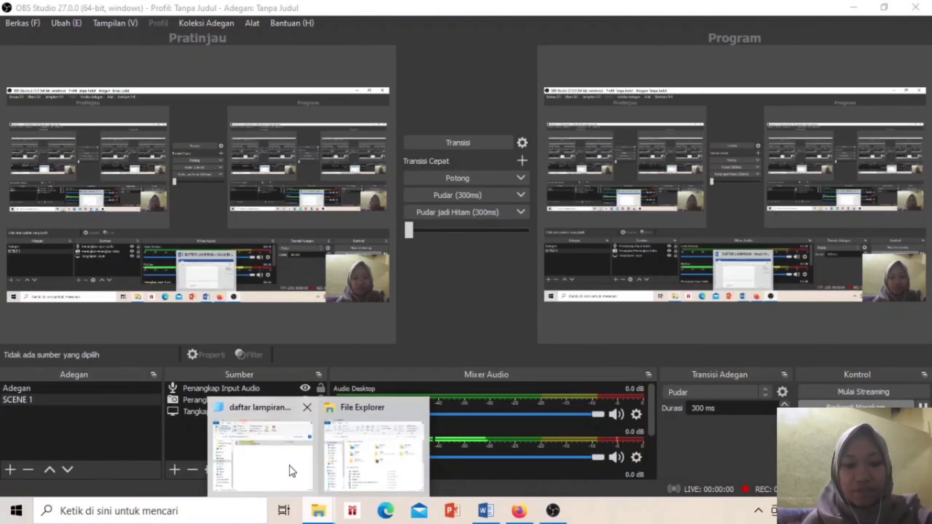
{"action": "left_click", "coordinate": [289, 466]}
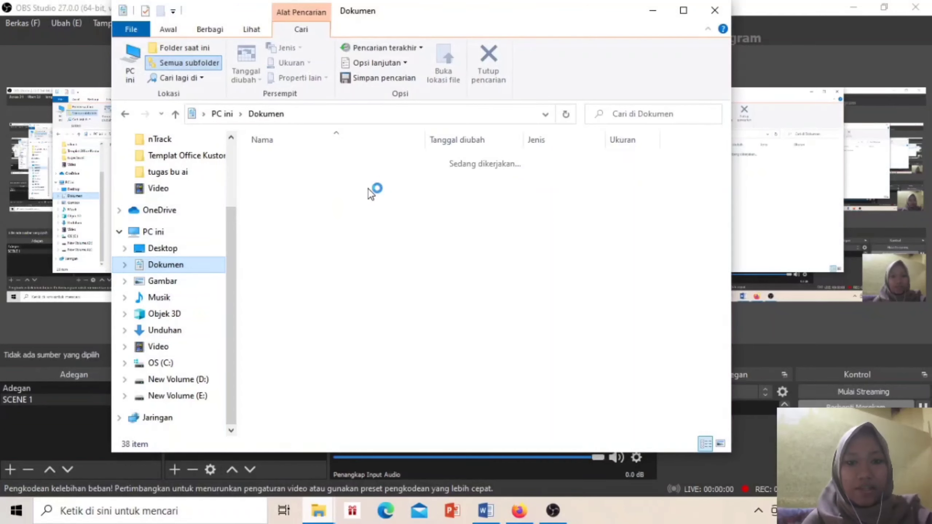
{"action": "left_click", "coordinate": [653, 113]}
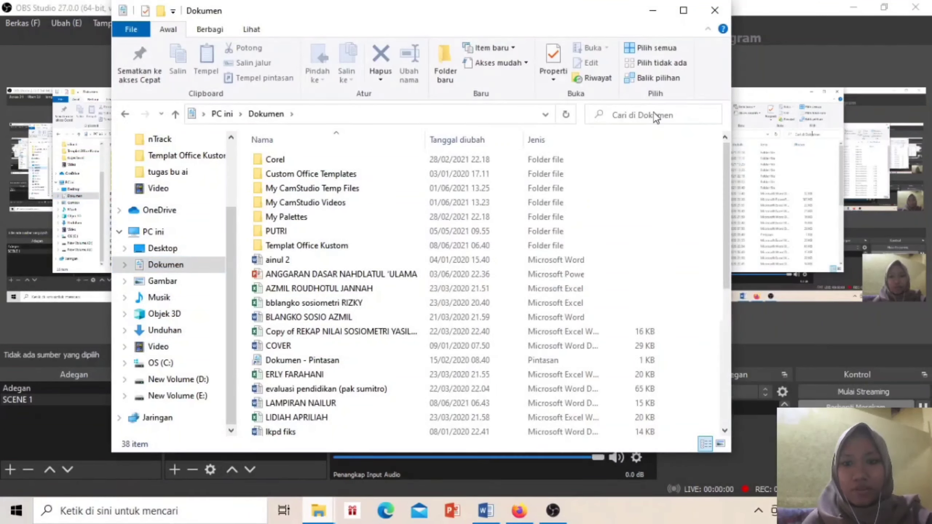
{"action": "type", "text": "LA"}
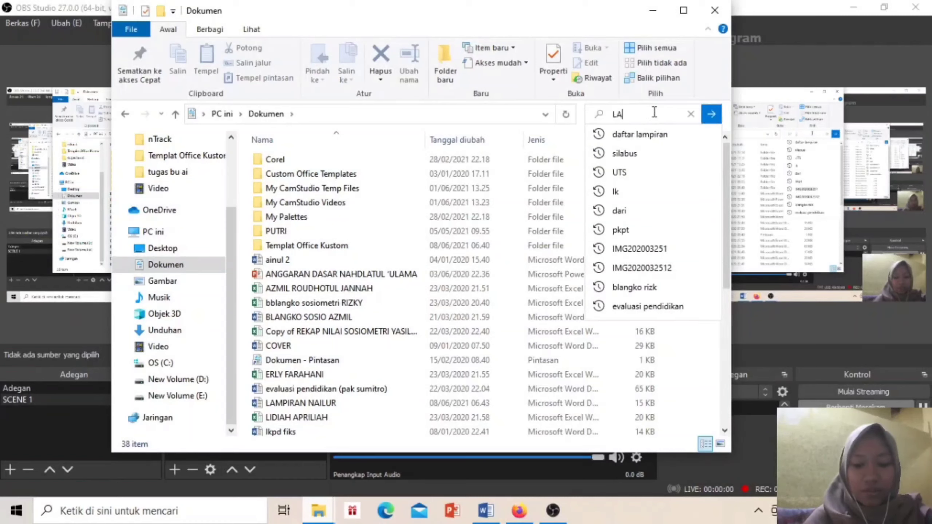
{"action": "type", "text": "MPIRA"}
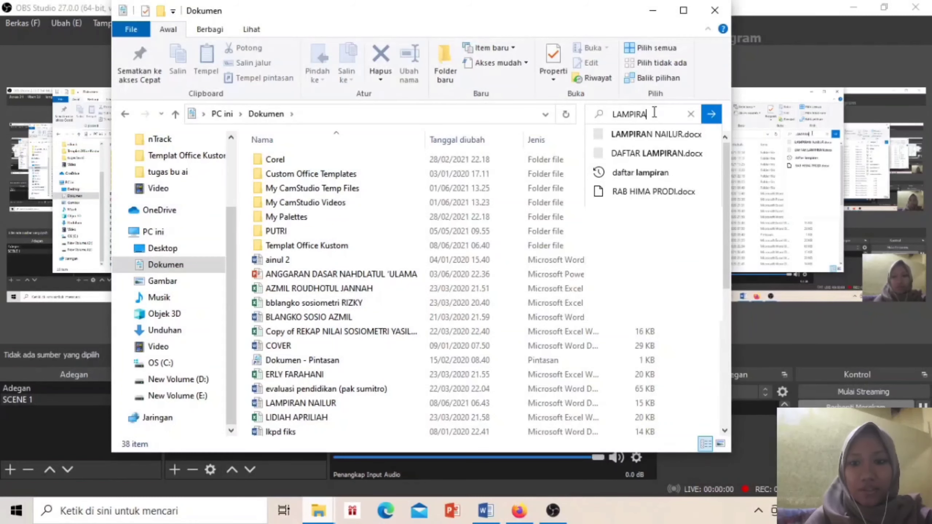
{"action": "left_click", "coordinate": [672, 136]}
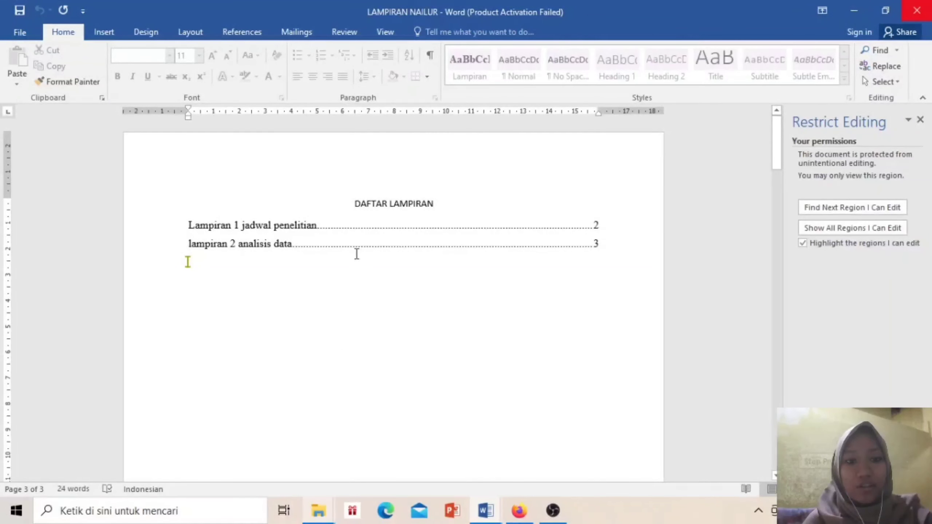
Attempt an edit in LAMPIRAN NAILUR, which Word refuses, then jump to the lampiran 2 analisis data page
{"action": "key", "text": "BackSpace"}
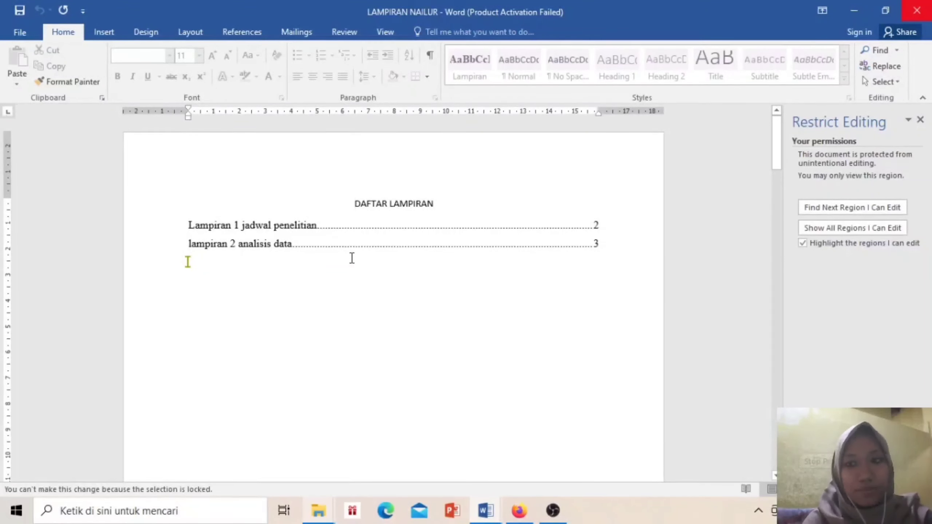
{"action": "left_click", "coordinate": [352, 258]}
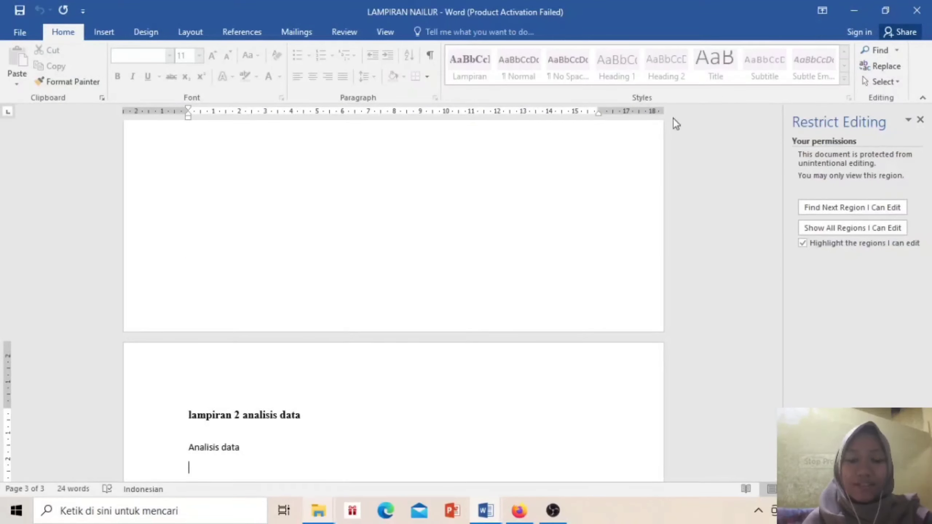
{"action": "left_click", "coordinate": [553, 511]}
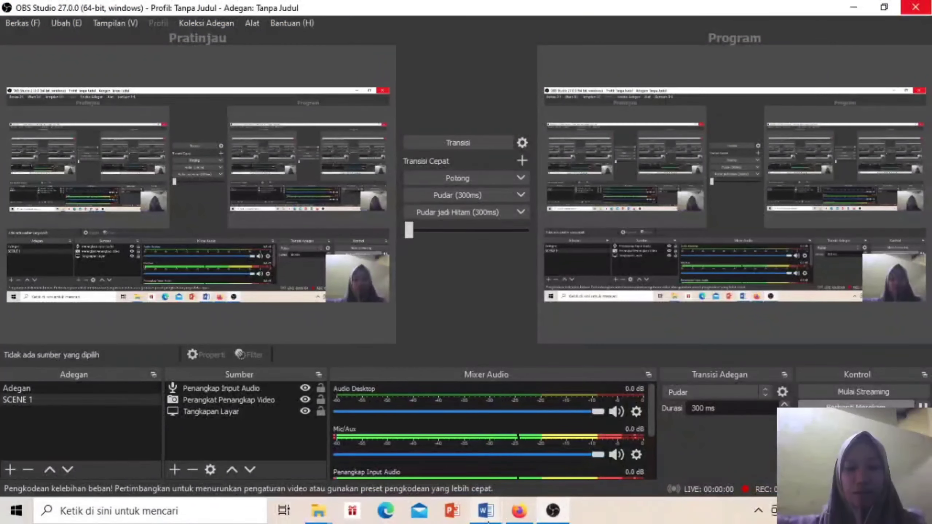
Bring up the blank Document5 and open its Save As dialog on this PC
{"action": "mouse_move", "coordinate": [489, 516]}
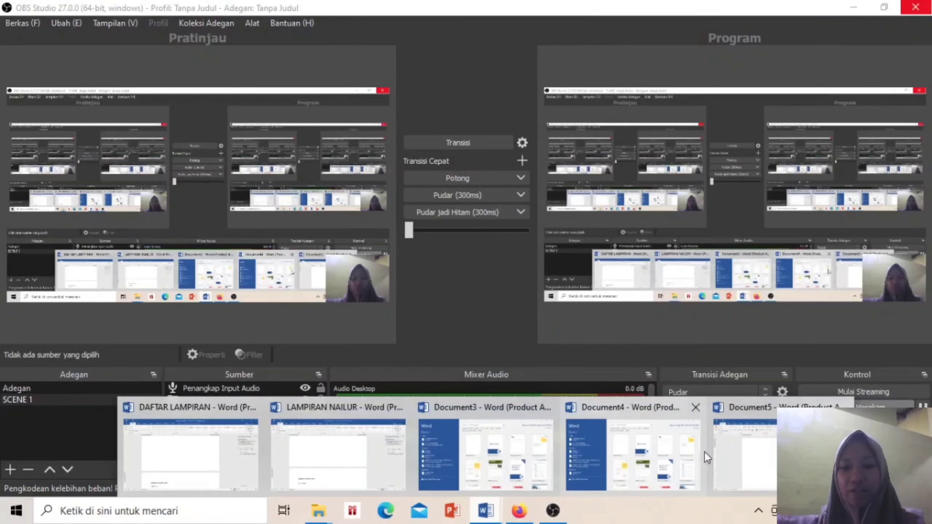
{"action": "left_click", "coordinate": [739, 461]}
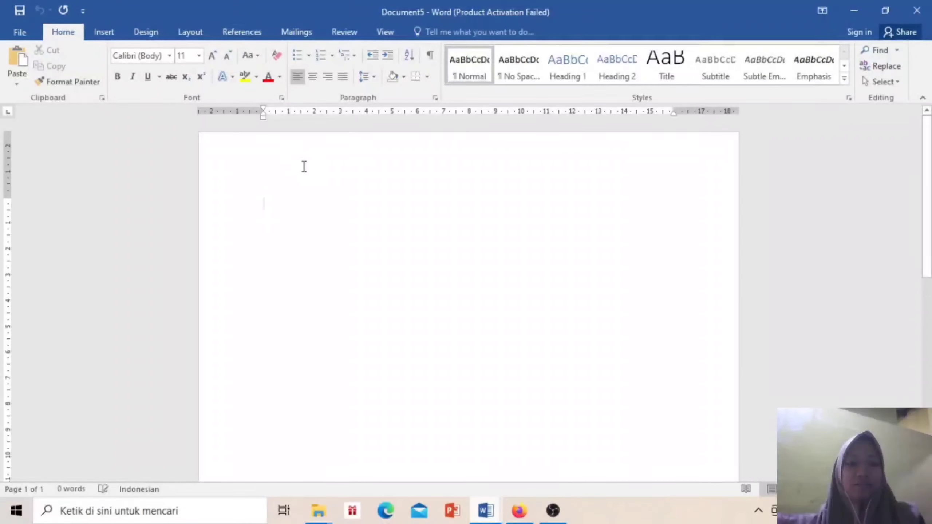
{"action": "left_click", "coordinate": [20, 33]}
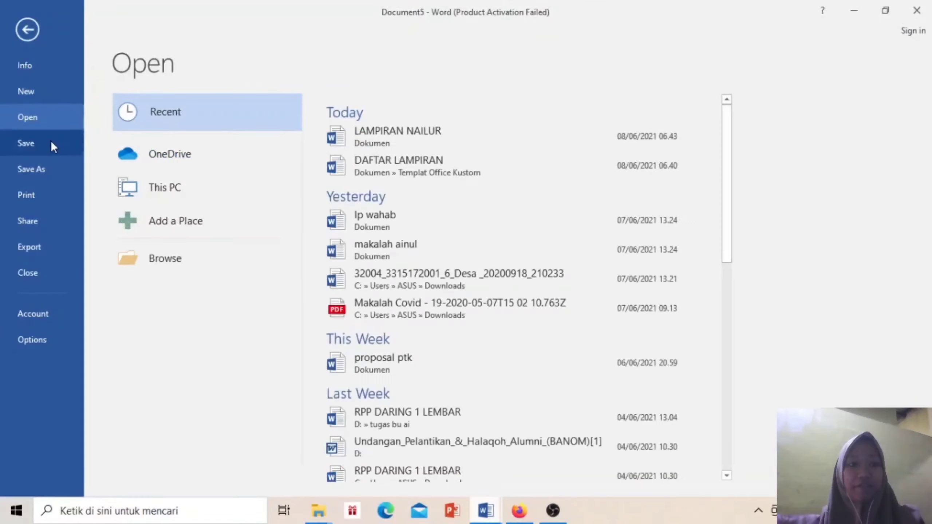
{"action": "left_click", "coordinate": [51, 143]}
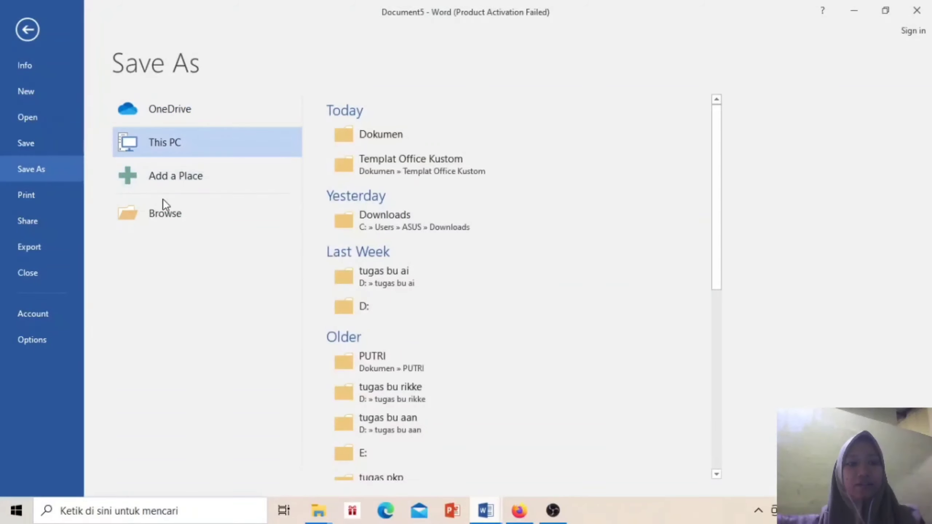
{"action": "left_click", "coordinate": [238, 223]}
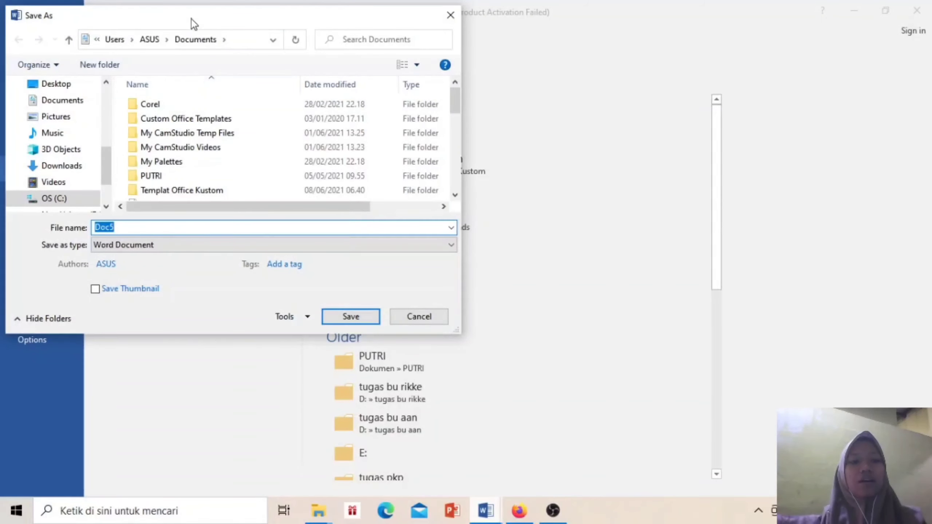
Replace the file name Doc5 with 'contoh dokumen' and list the Save as type formats
{"action": "left_click_drag", "start_coordinate": [191, 20], "coordinate": [299, 21]}
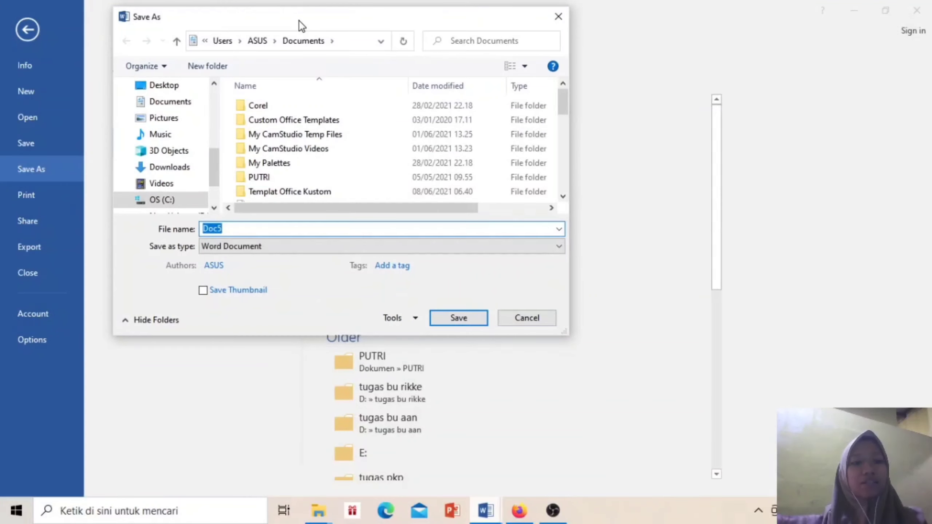
{"action": "left_click", "coordinate": [261, 227]}
{"action": "key", "text": "BackSpace"}
{"action": "key", "text": "BackSpace"}
{"action": "key", "text": "BackSpace"}
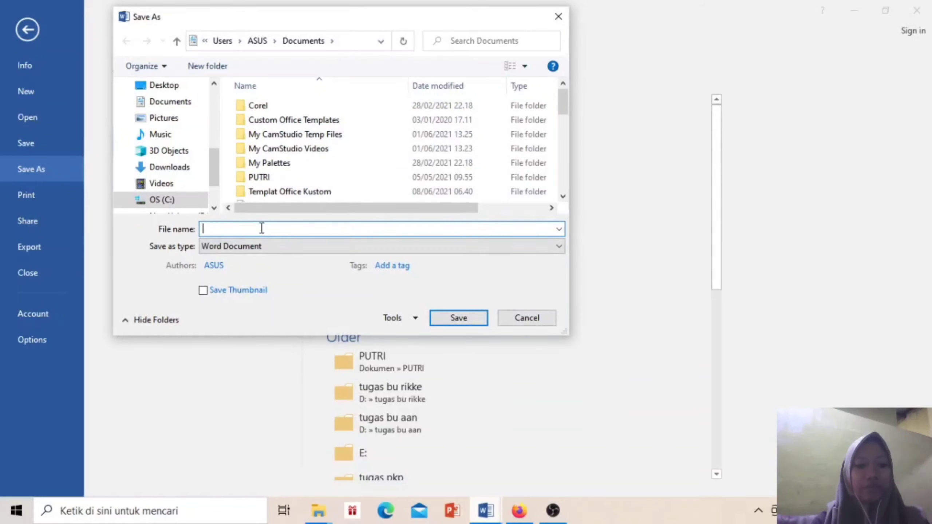
{"action": "type", "text": "con"}
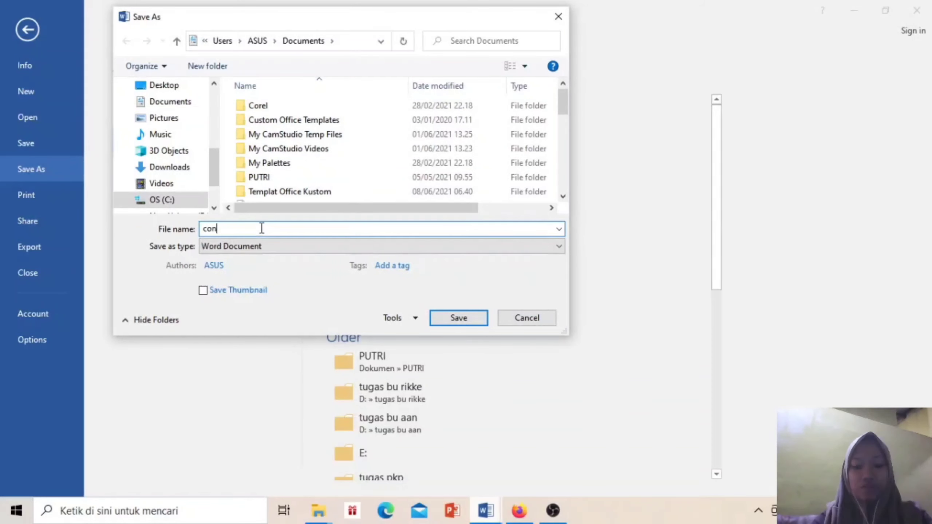
{"action": "type", "text": "toh dok"}
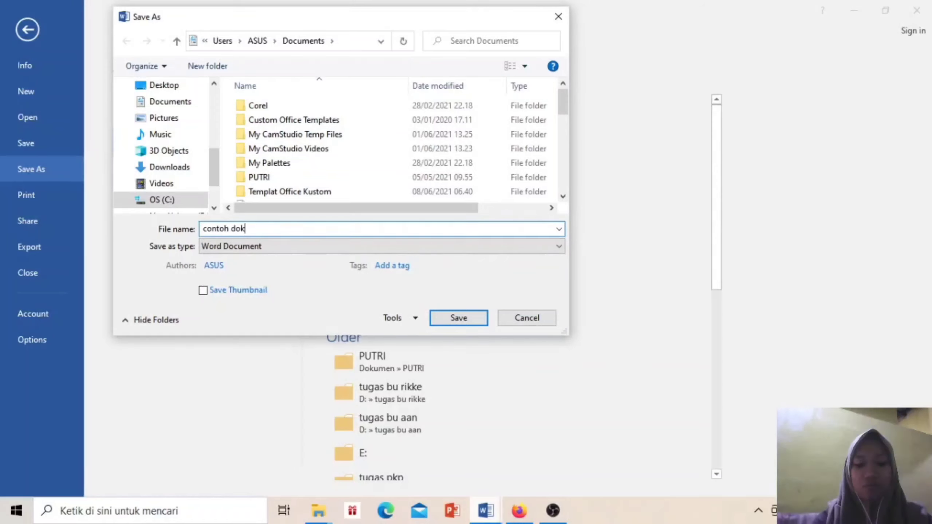
{"action": "type", "text": "umen"}
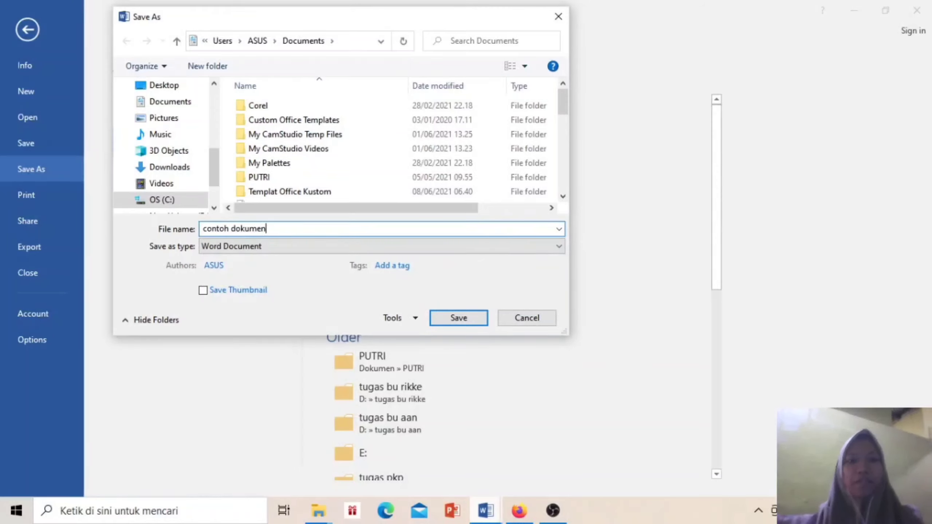
{"action": "left_click", "coordinate": [273, 248]}
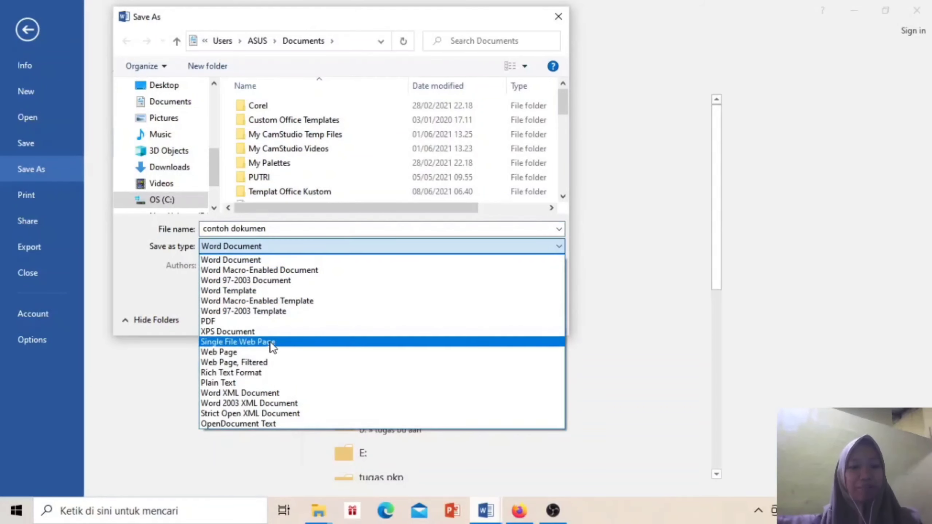